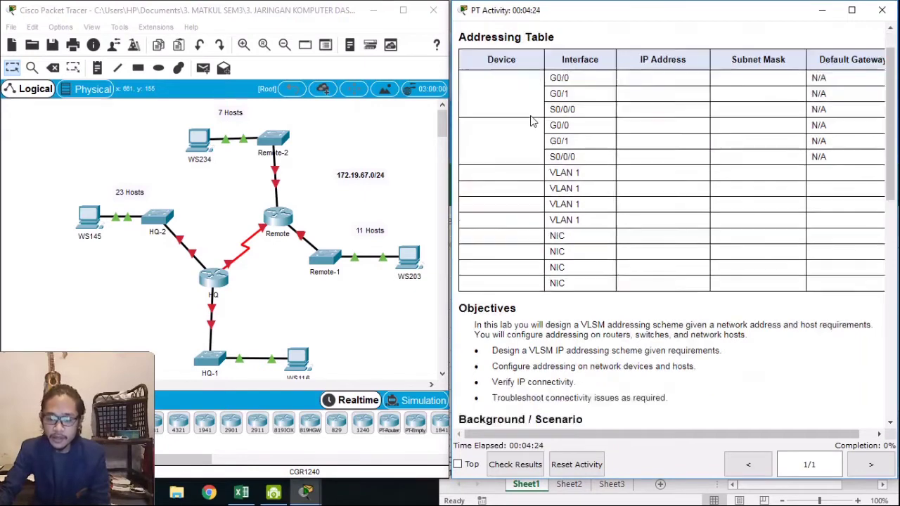
Read through the activity instructions, covering the addressing table, objectives, scenario, host requirements, and design requirements
scroll(532, 122, "down", 1)
scroll(531, 121, "up", 1)
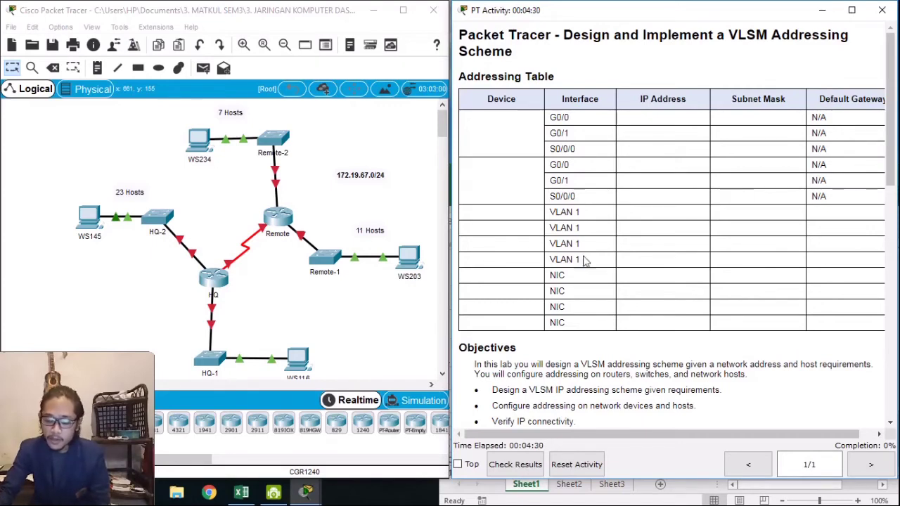
scroll(565, 262, "down", 1)
scroll(559, 259, "up", 1)
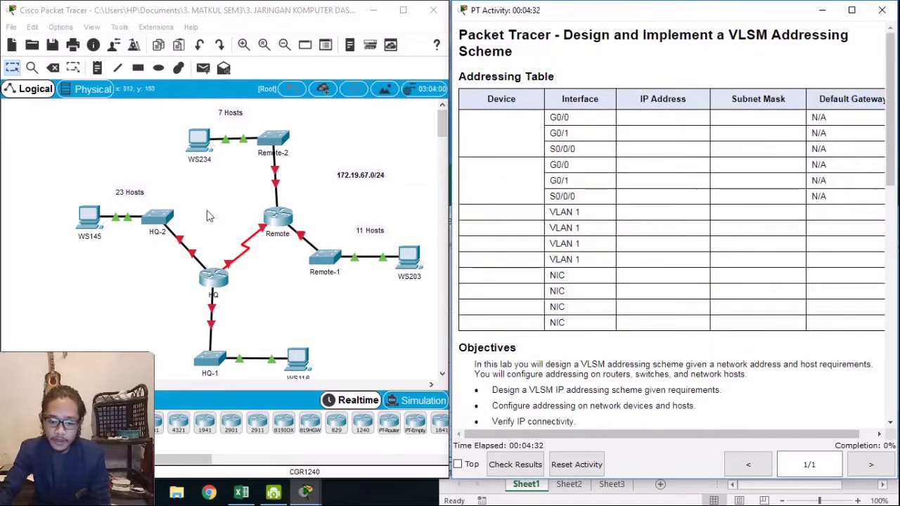
scroll(501, 262, "down", 2)
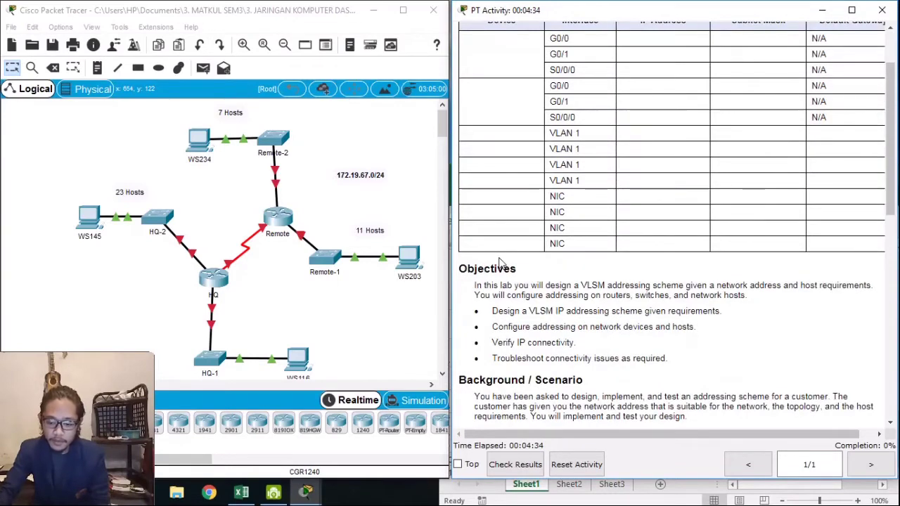
scroll(511, 242, "up", 1)
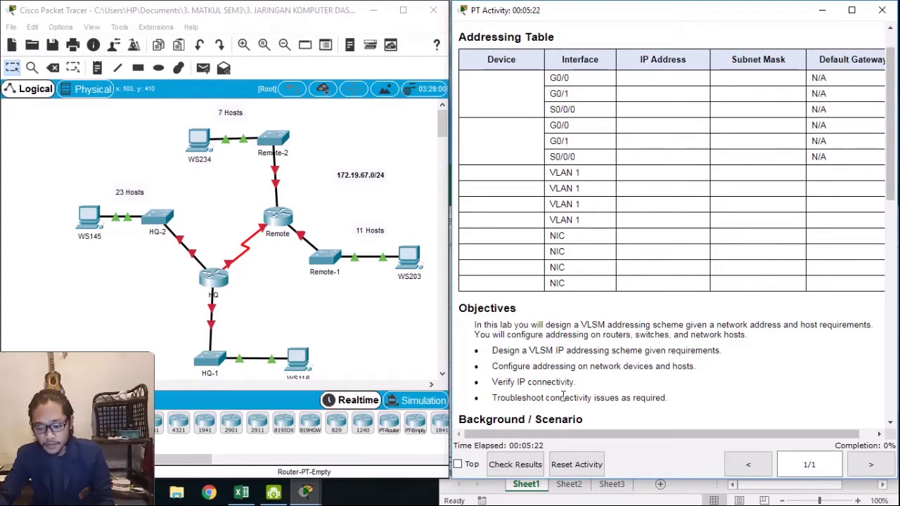
scroll(562, 396, "down", 3)
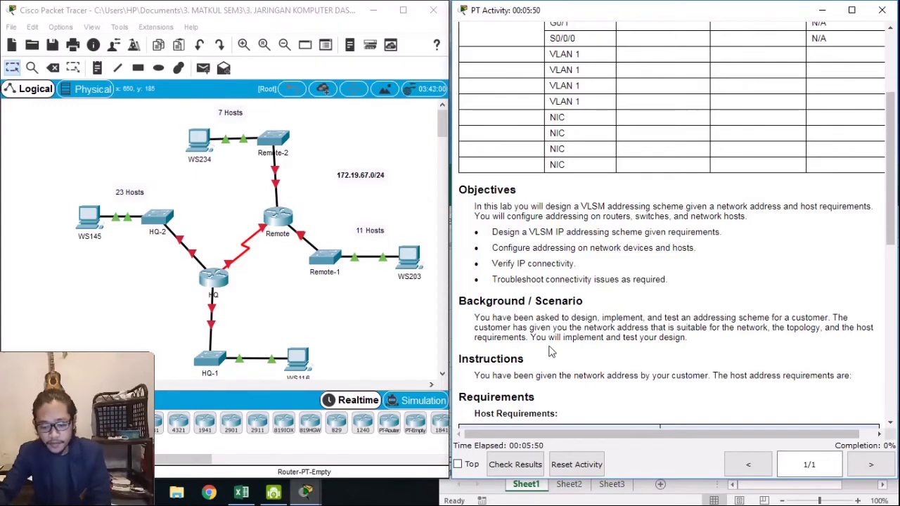
scroll(550, 344, "down", 1)
scroll(551, 345, "down", 1)
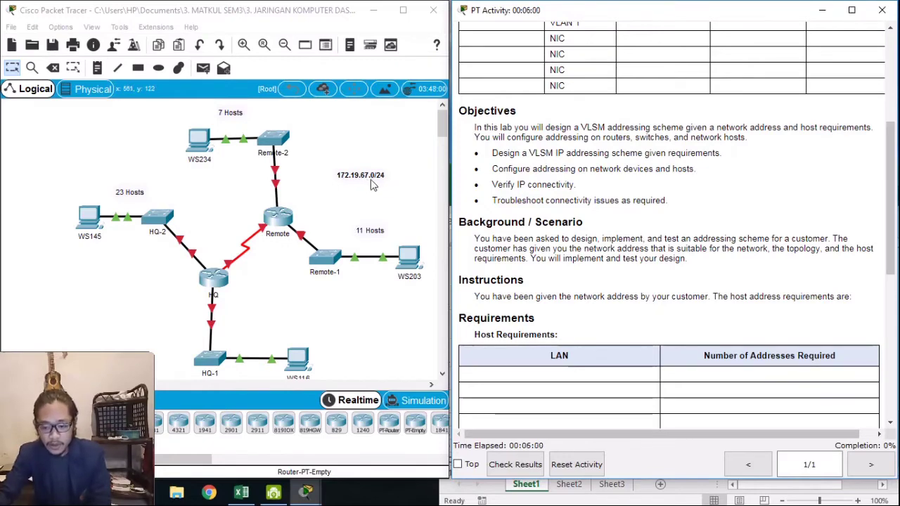
scroll(491, 326, "down", 2)
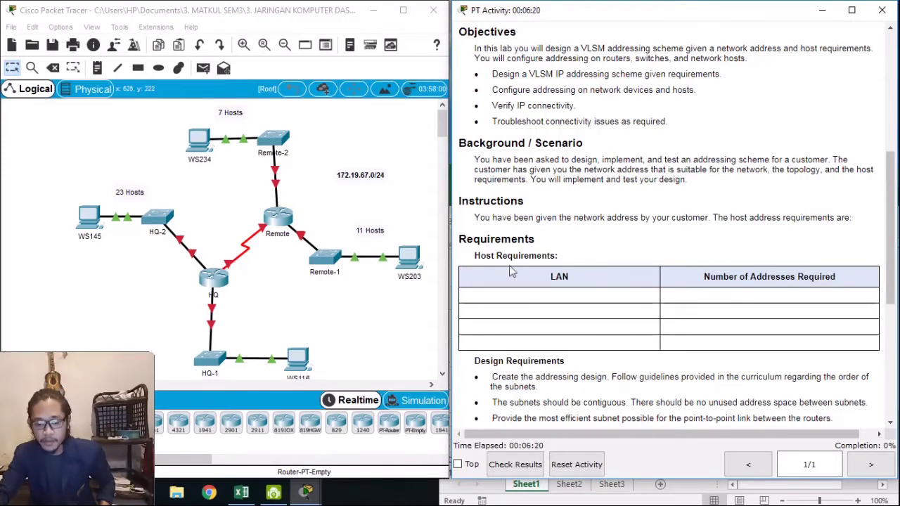
scroll(595, 326, "down", 1)
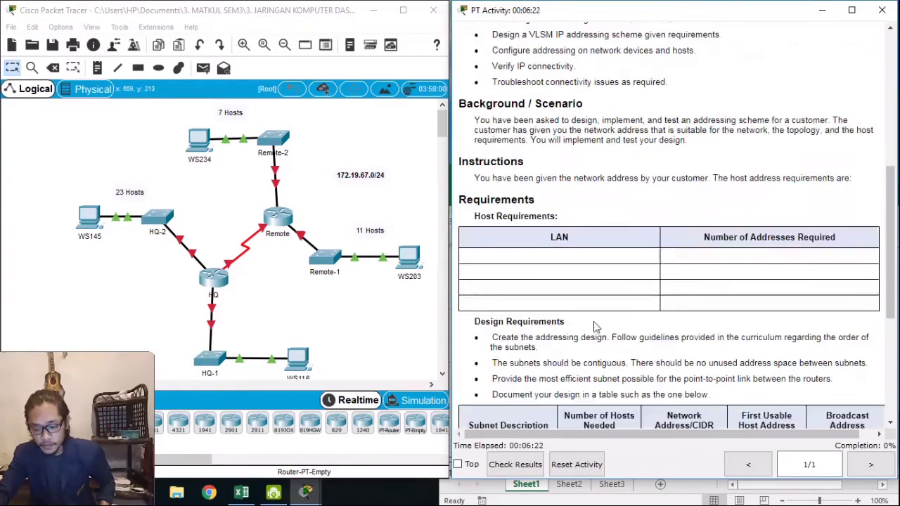
scroll(590, 327, "down", 1)
scroll(591, 327, "down", 1)
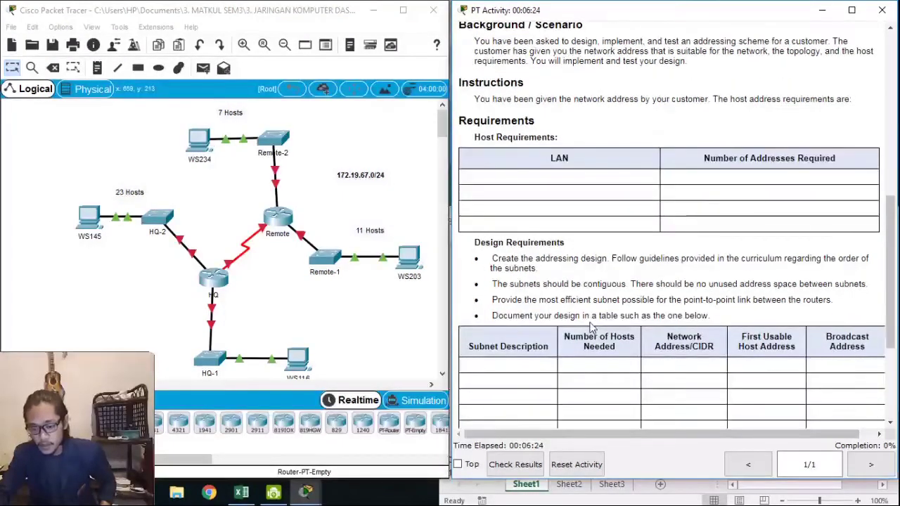
scroll(590, 326, "down", 1)
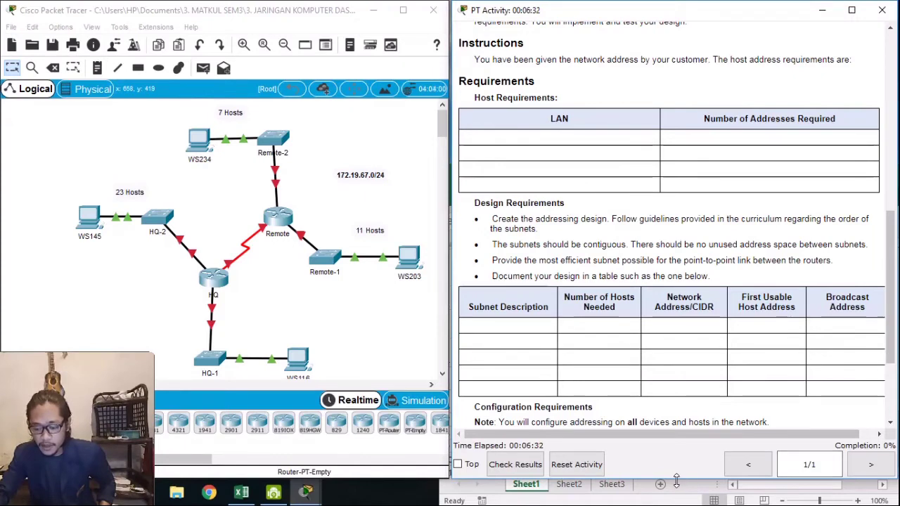
Shrink the activity instructions window to uncover the Excel host requirements table, and bring the HQ-1 host count into view in the topology
left_click_drag(677, 481, 708, 167)
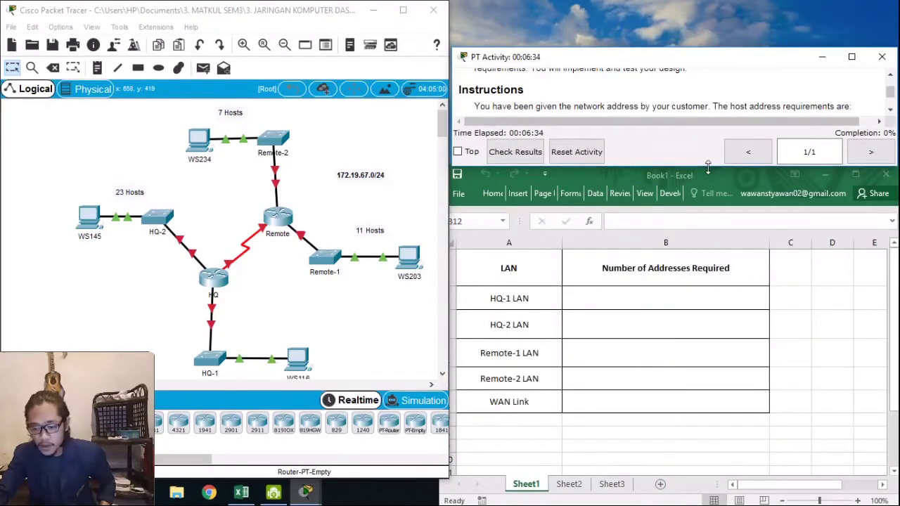
left_click(631, 296)
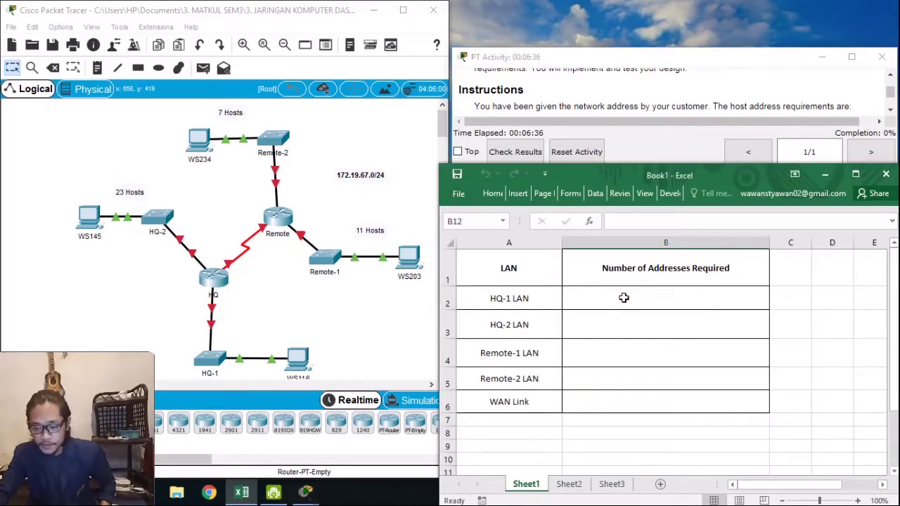
left_click(313, 346)
scroll(333, 348, "down", 1)
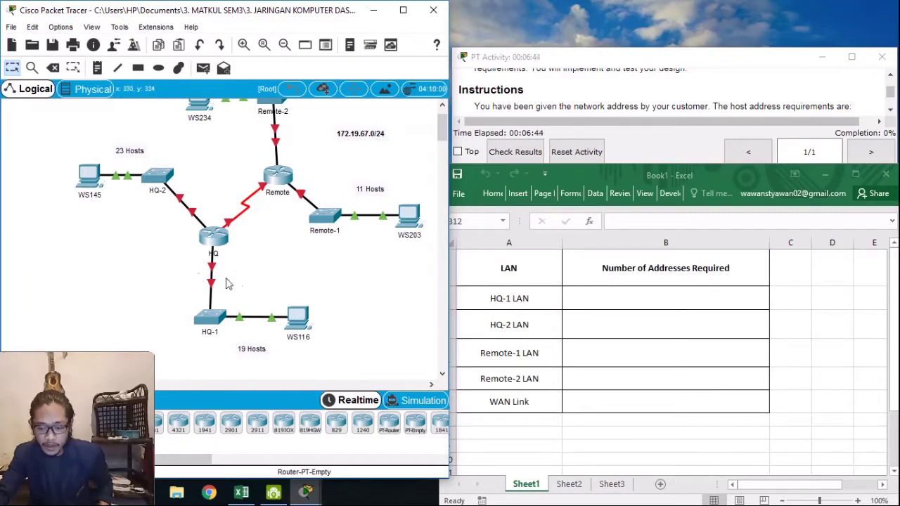
left_click(700, 297)
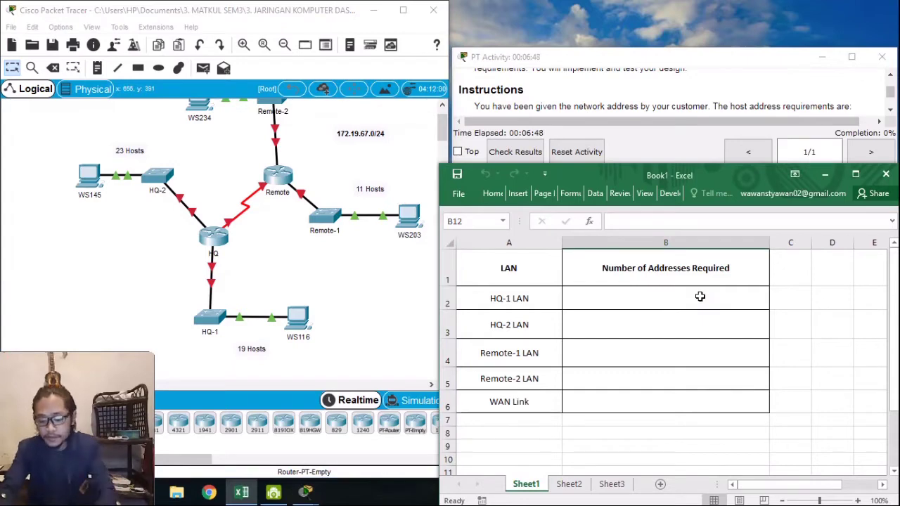
type("19")
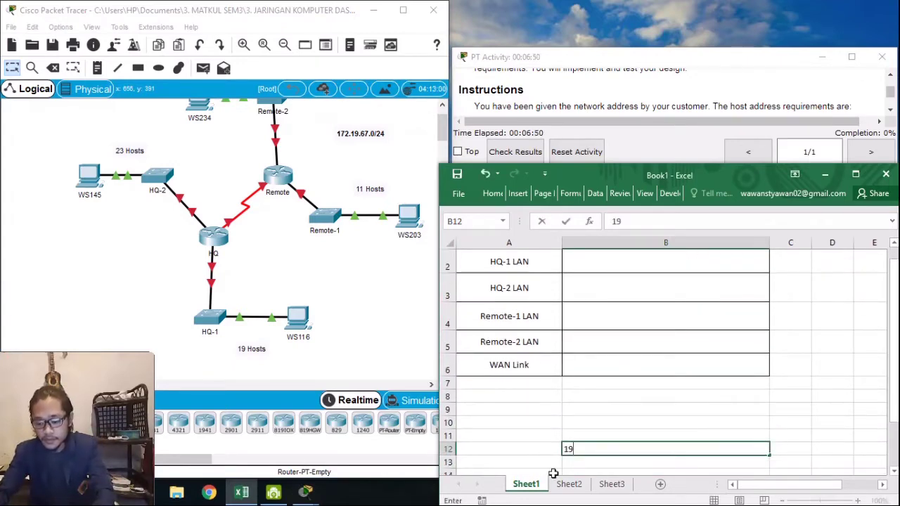
key("BackSpace")
key("BackSpace")
scroll(573, 464, "up", 1)
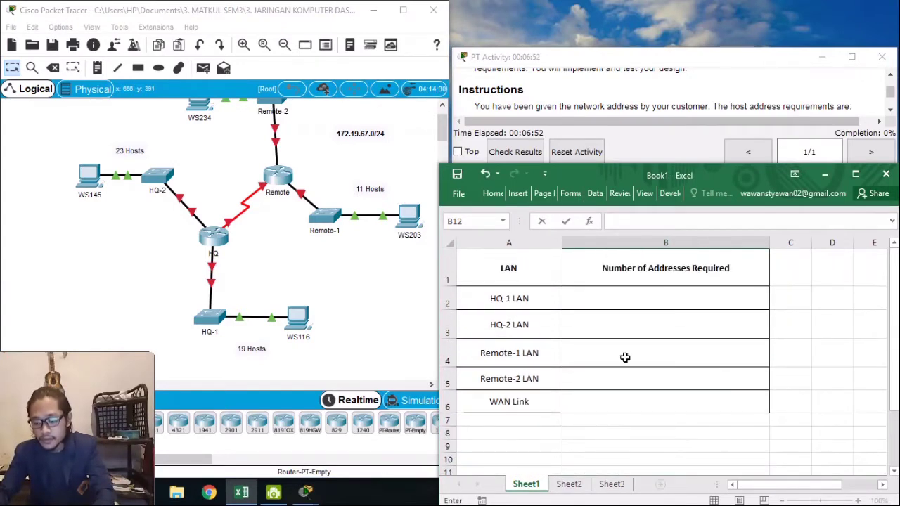
Enter the number of addresses required: 19 for HQ-1 LAN, 23 for HQ-2 LAN, and 11 for Remote-1 LAN
left_click(639, 294)
type("19")
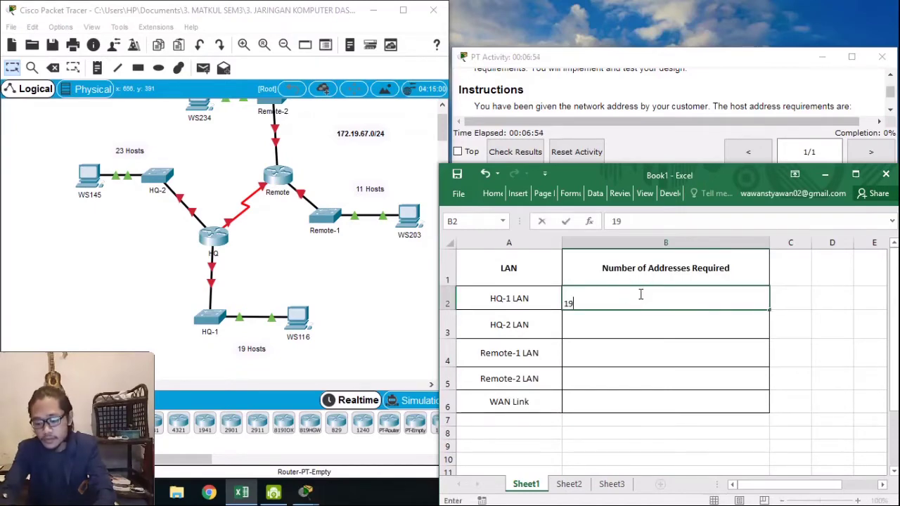
key("Return")
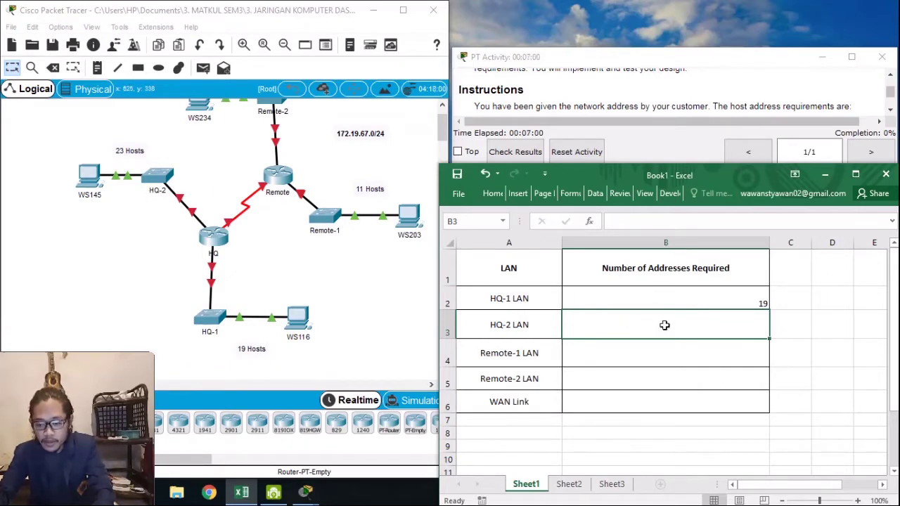
type("23")
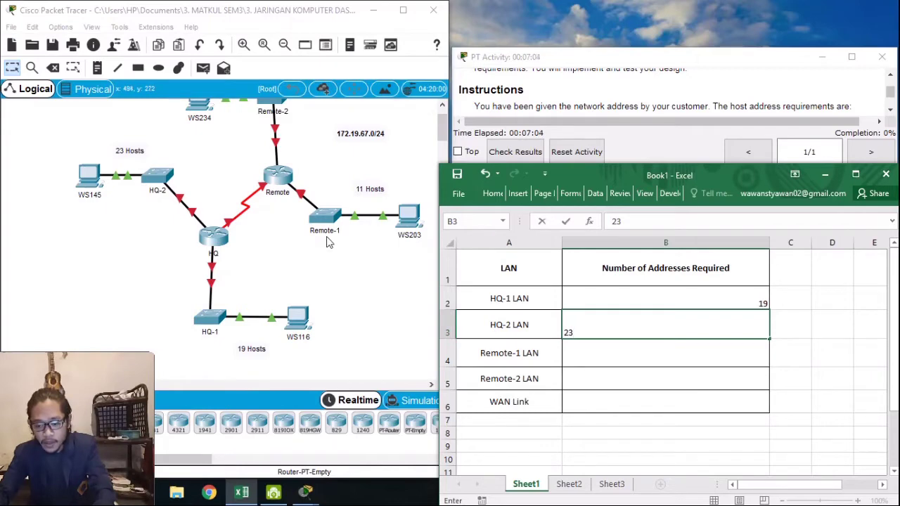
left_click(641, 360)
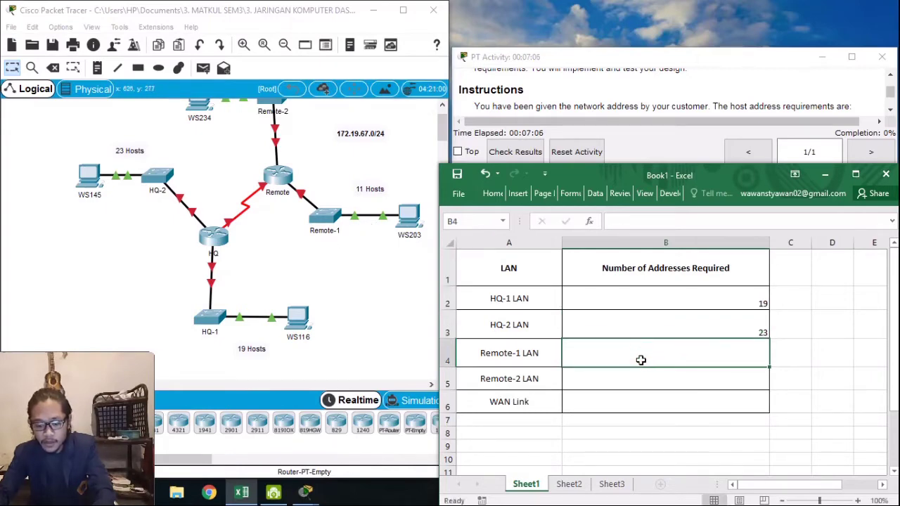
type("11")
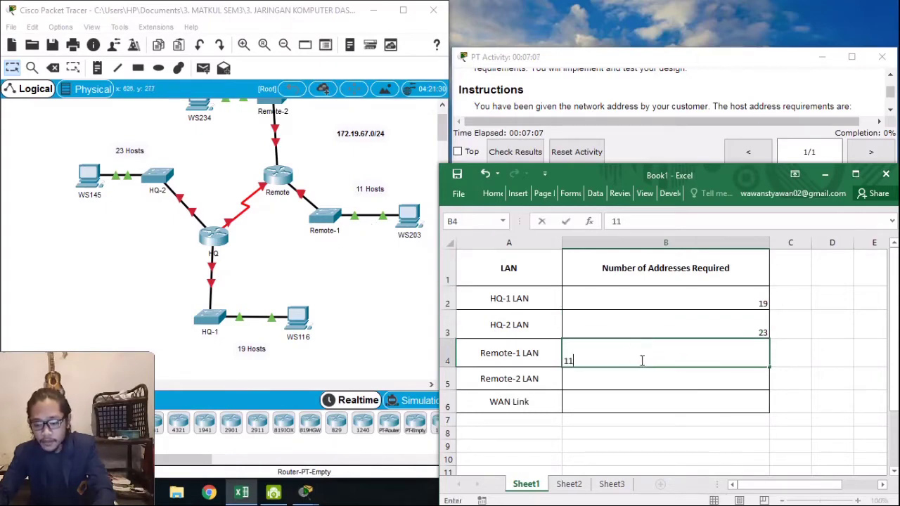
Check the Remote-2 host count in the topology, then enter 7 addresses for Remote-2 LAN and 2 for WAN Link
left_click(303, 182)
scroll(303, 181, "up", 2)
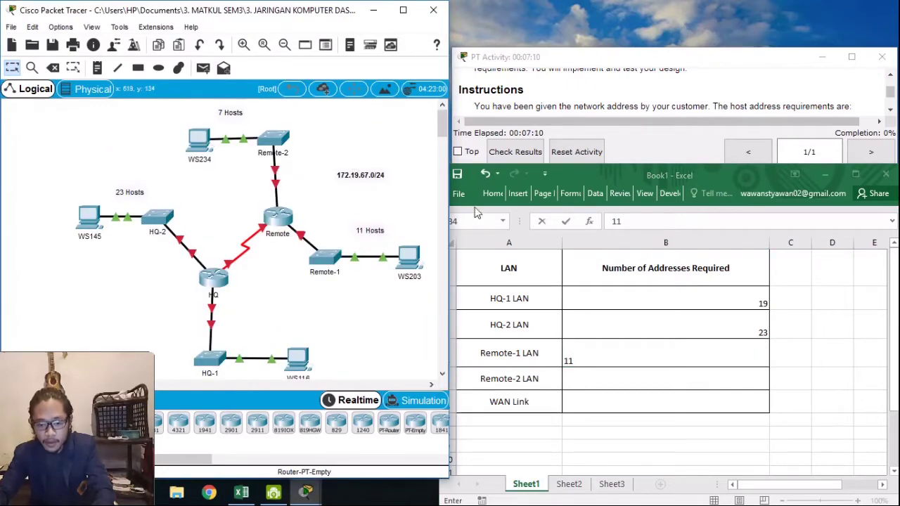
left_click(644, 381)
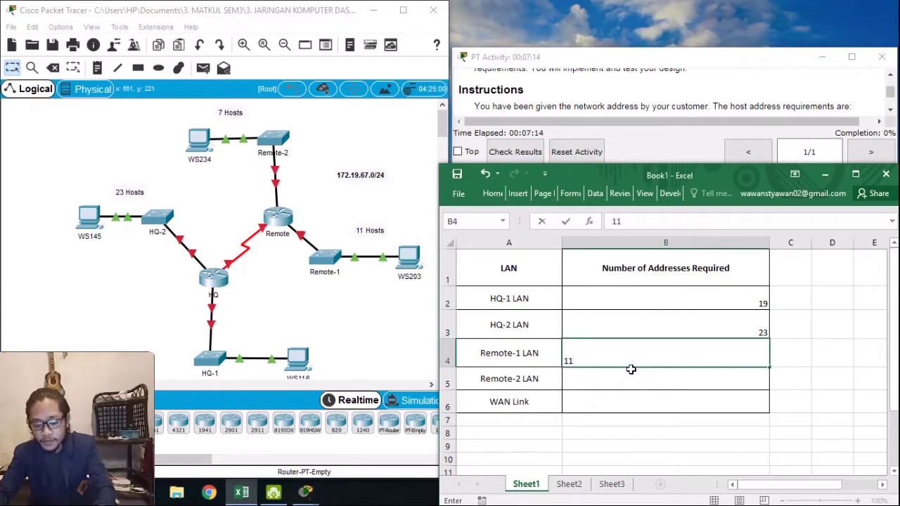
type("7")
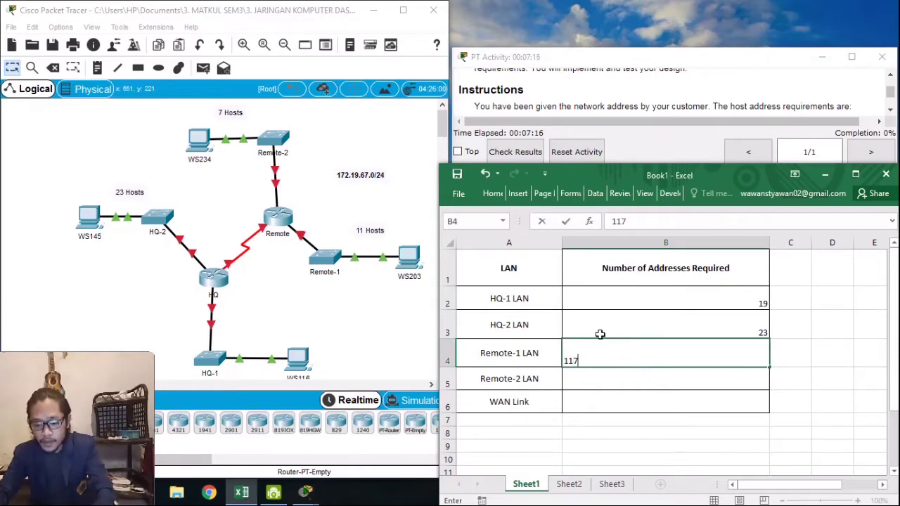
key("BackSpace")
left_click(589, 373)
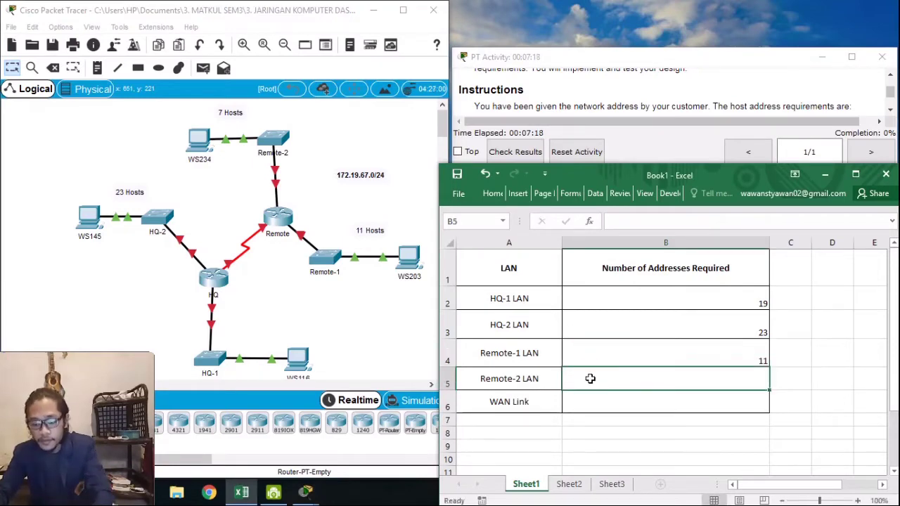
type("7")
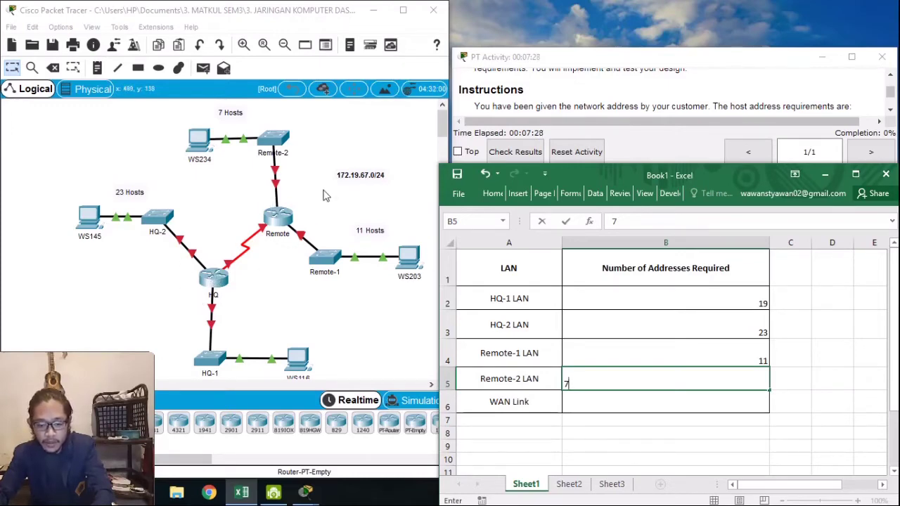
left_click(600, 404)
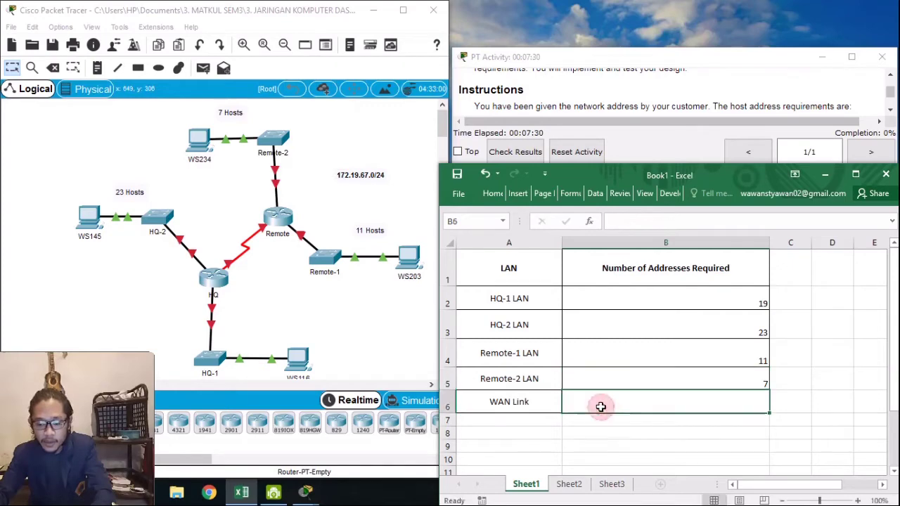
type("2")
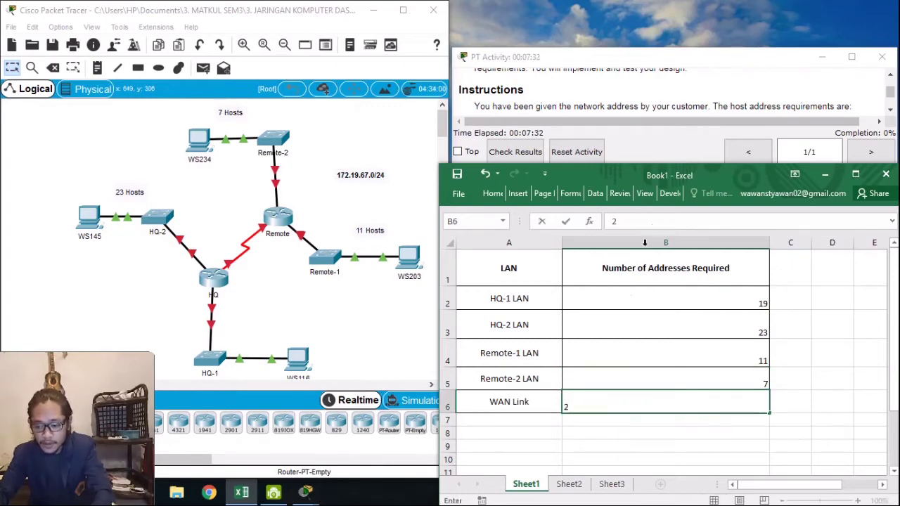
left_click(618, 357)
Expand the workbook to full screen and center the required address counts in B2:B6 both horizontally and vertically
left_click_drag(619, 396, 613, 297)
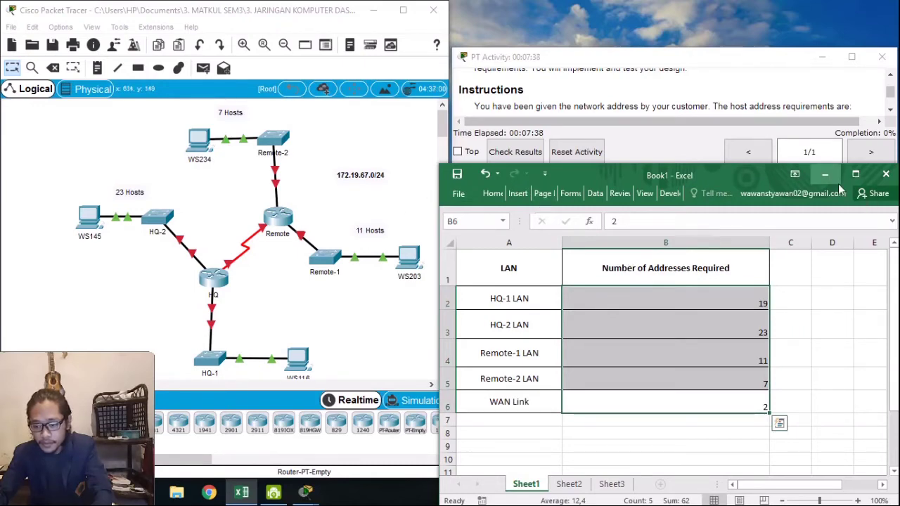
left_click(795, 174)
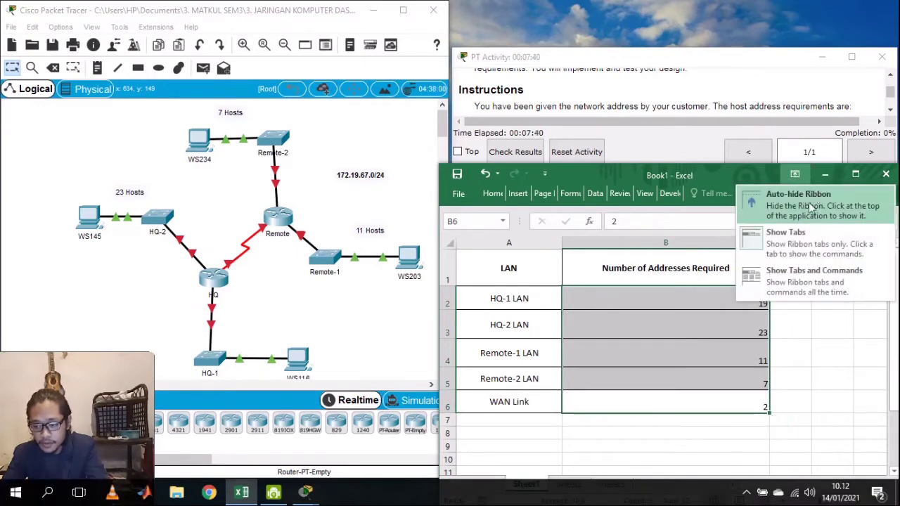
left_click(807, 190)
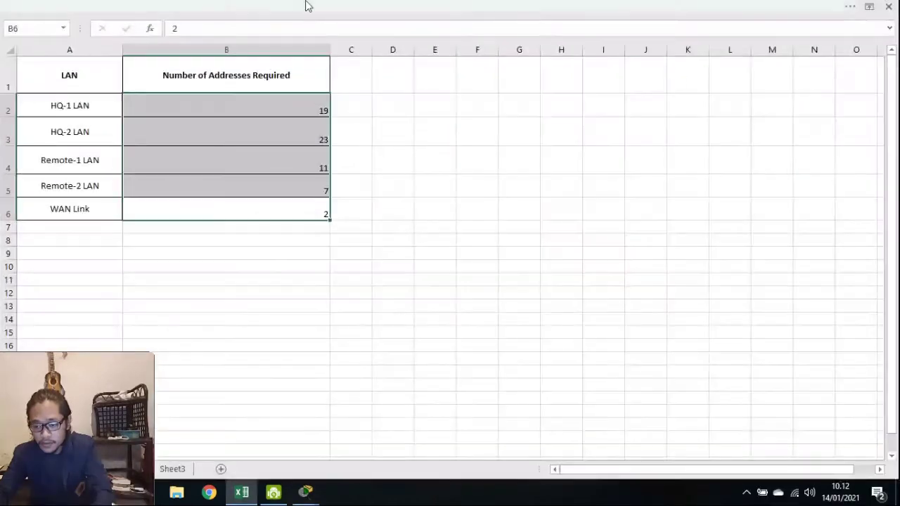
left_click(870, 6)
left_click(843, 61)
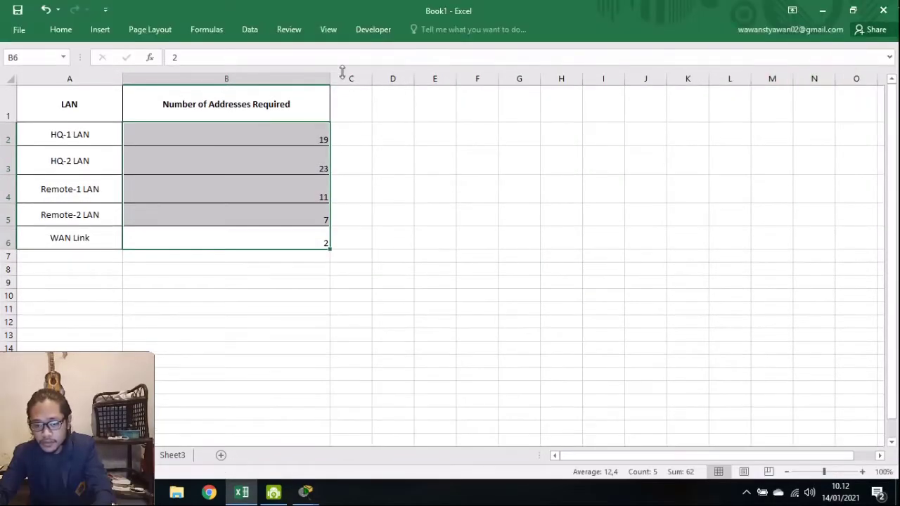
left_click(71, 30)
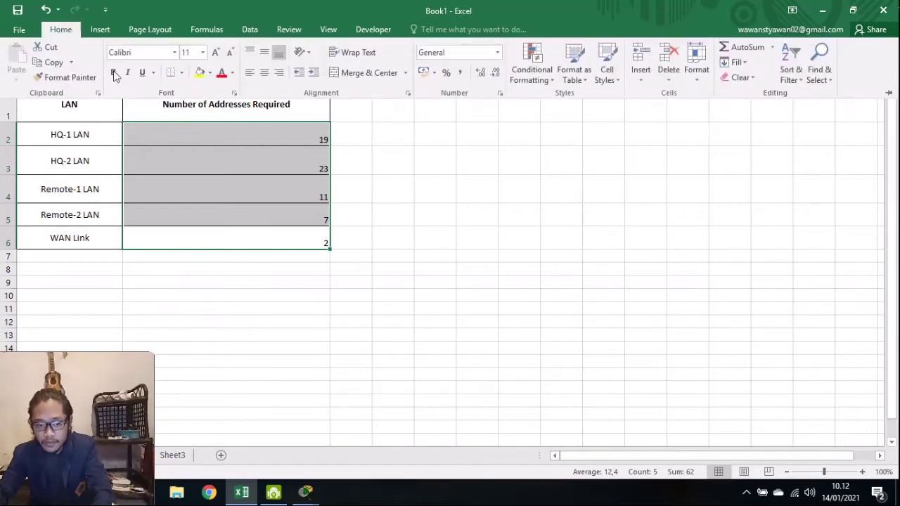
left_click(263, 73)
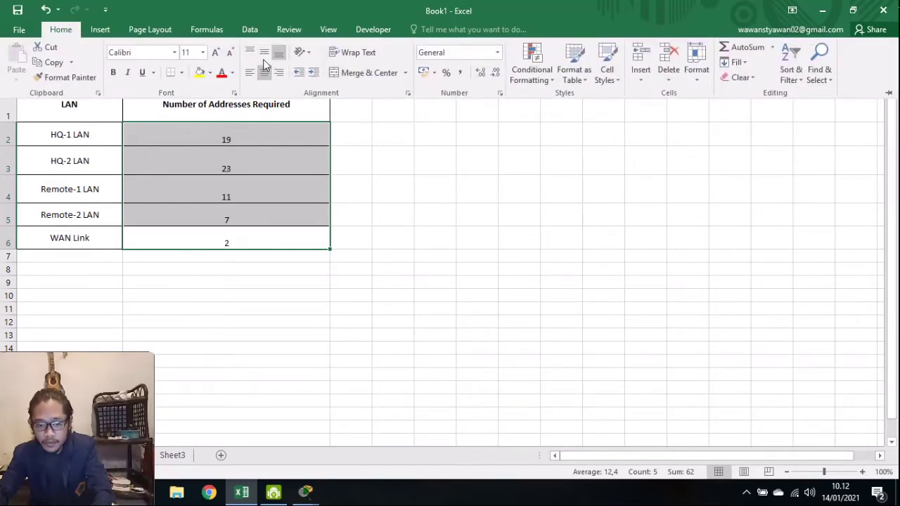
left_click(264, 52)
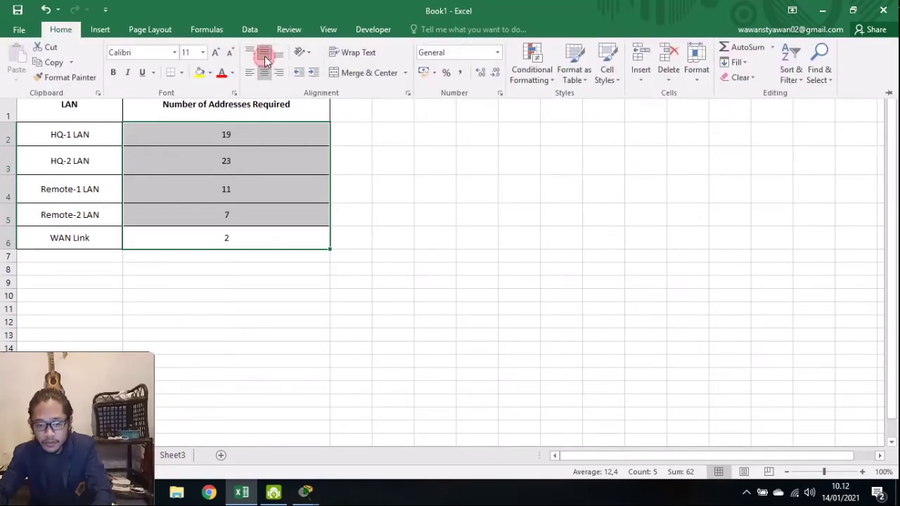
Set the Excel ribbon to show tabs and commands, and restore the workbook to its smaller window beside the topology
left_click(791, 10)
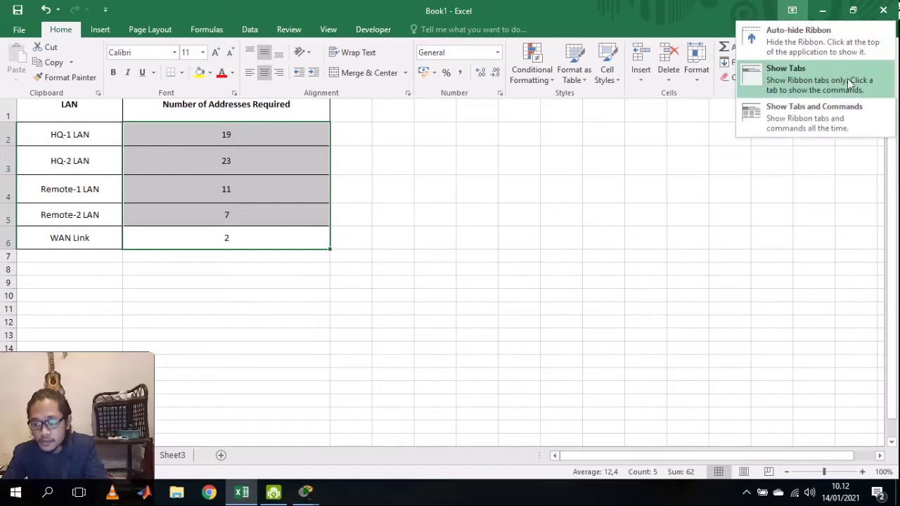
left_click(838, 117)
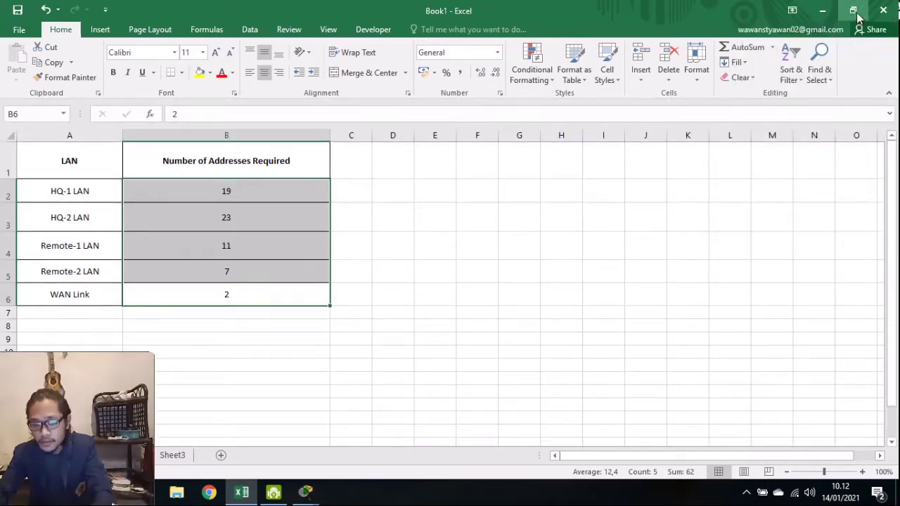
left_click(853, 10)
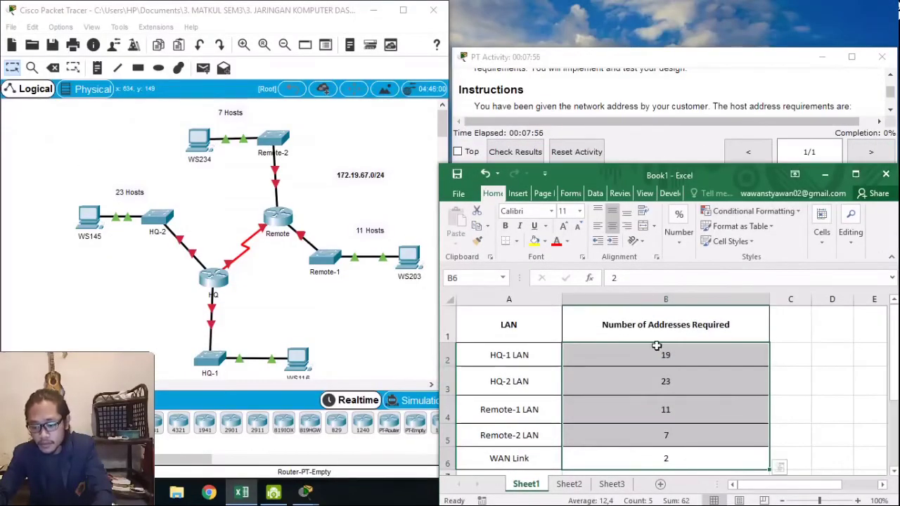
scroll(654, 345, "down", 1)
scroll(605, 386, "up", 1)
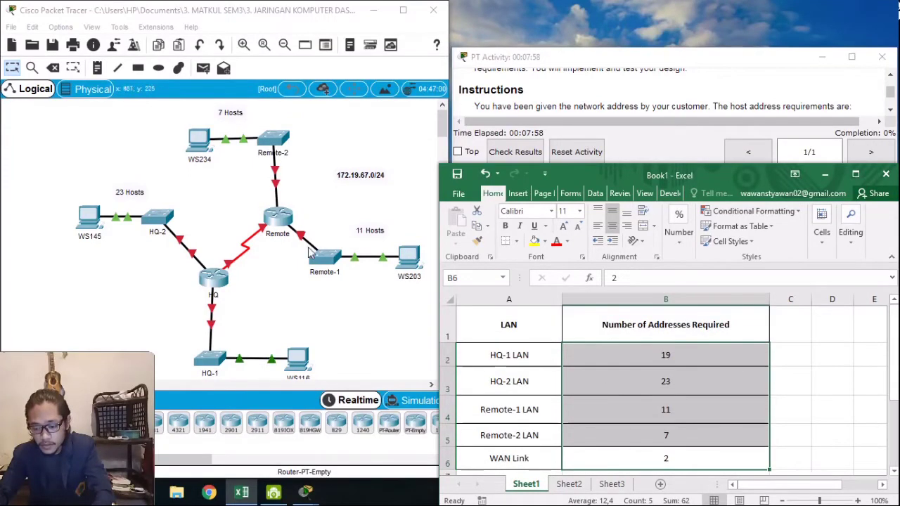
Enlarge the activity instructions window upward to read the design requirements and documentation table, and return to the Excel workbook
left_click(624, 69)
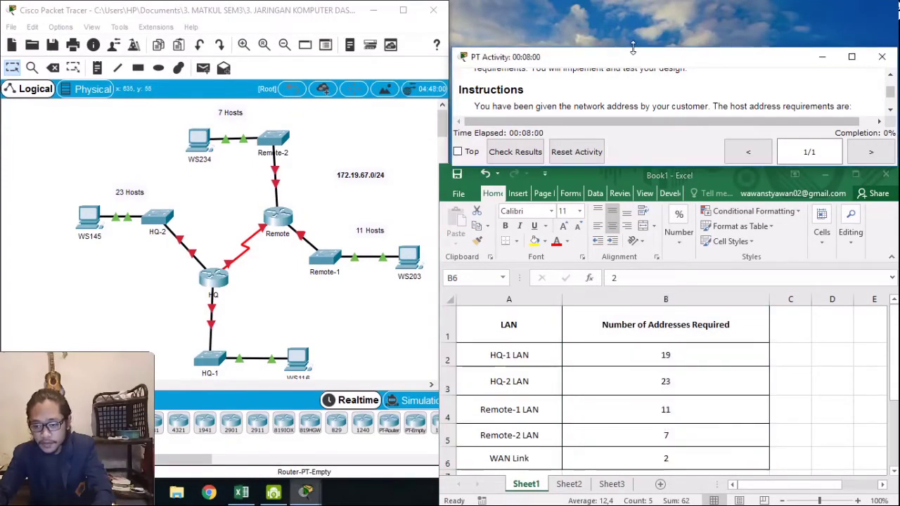
left_click_drag(633, 47, 636, 1)
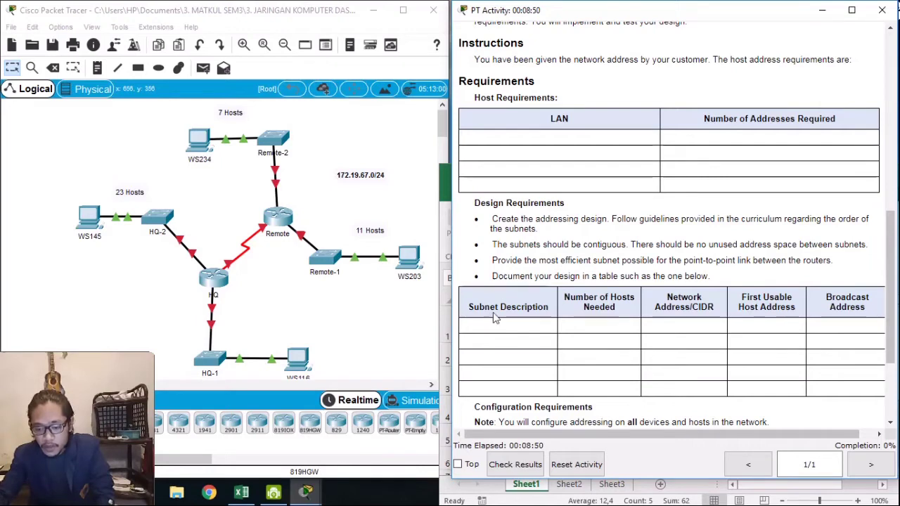
left_click(442, 384)
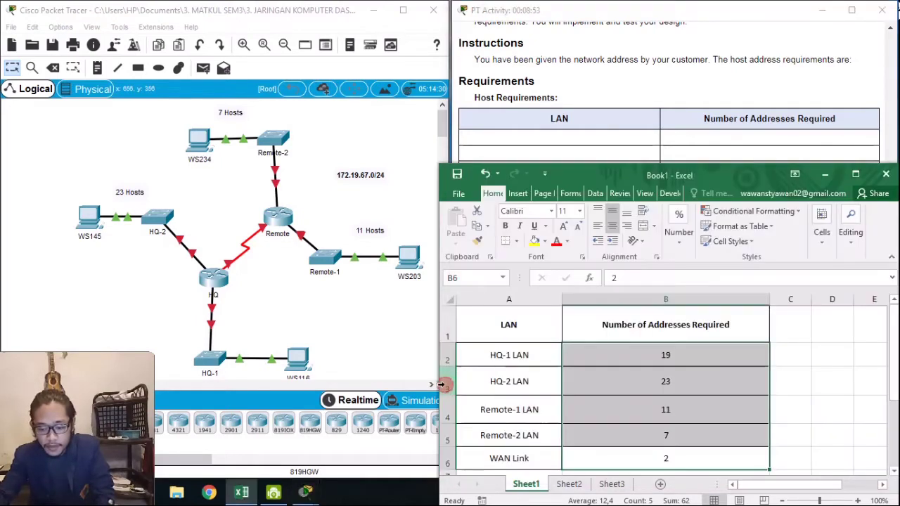
Examine the Subnet Table on Sheet2, covering the LAN rows, the hosts needed, and the address columns through Broadcast Address
left_click(569, 485)
scroll(567, 432, "down", 1)
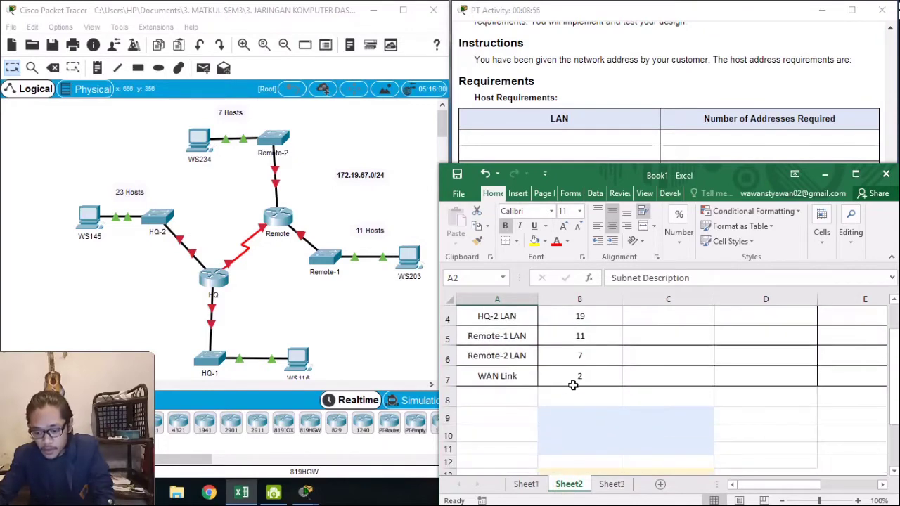
scroll(573, 383, "up", 1)
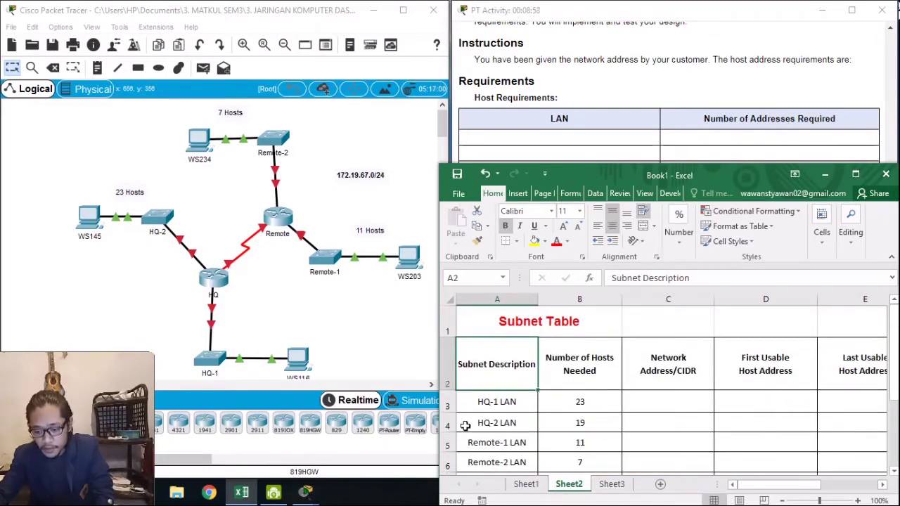
scroll(561, 400, "down", 1)
scroll(561, 401, "up", 1)
scroll(561, 401, "up", 1)
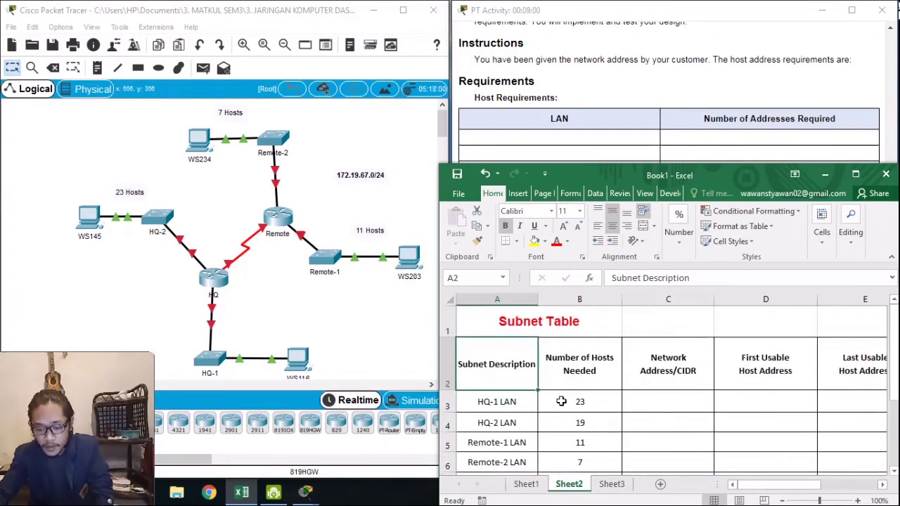
scroll(561, 401, "down", 1)
scroll(561, 401, "up", 1)
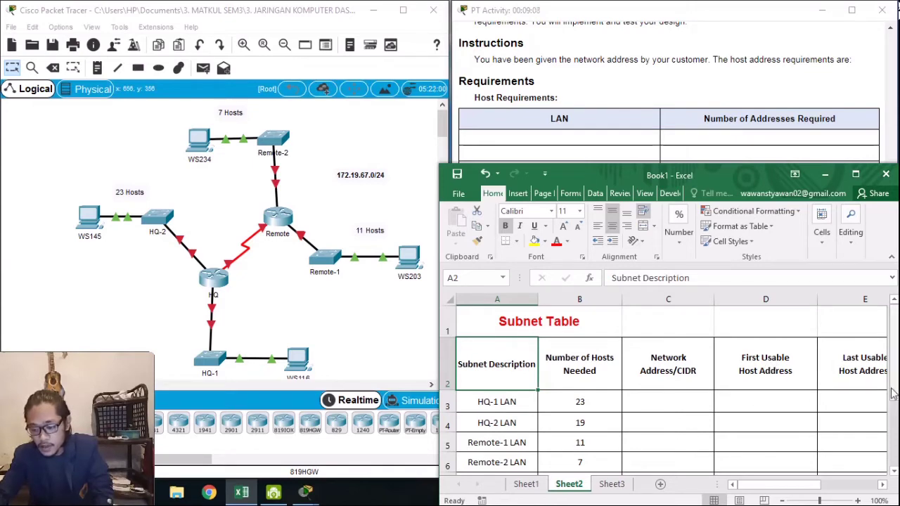
left_click(856, 397)
key("Right")
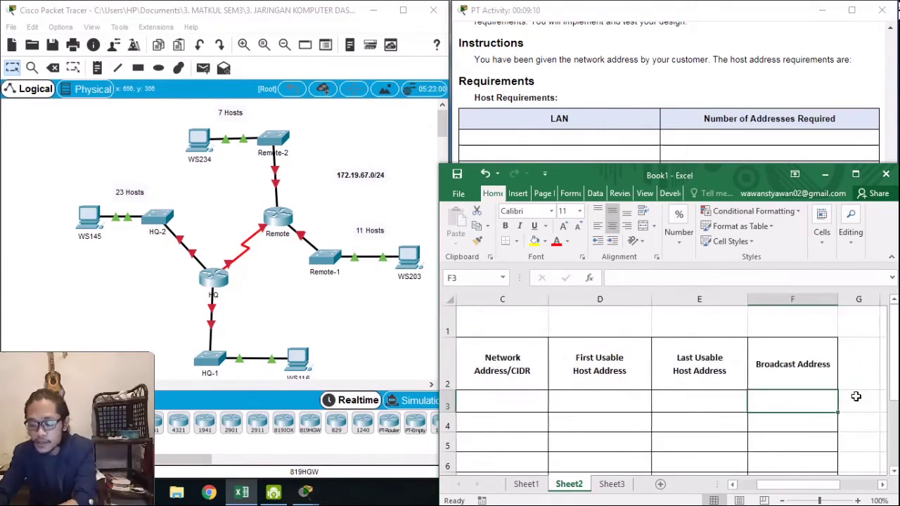
key("Left")
key("Left")
key("Left")
key("Left")
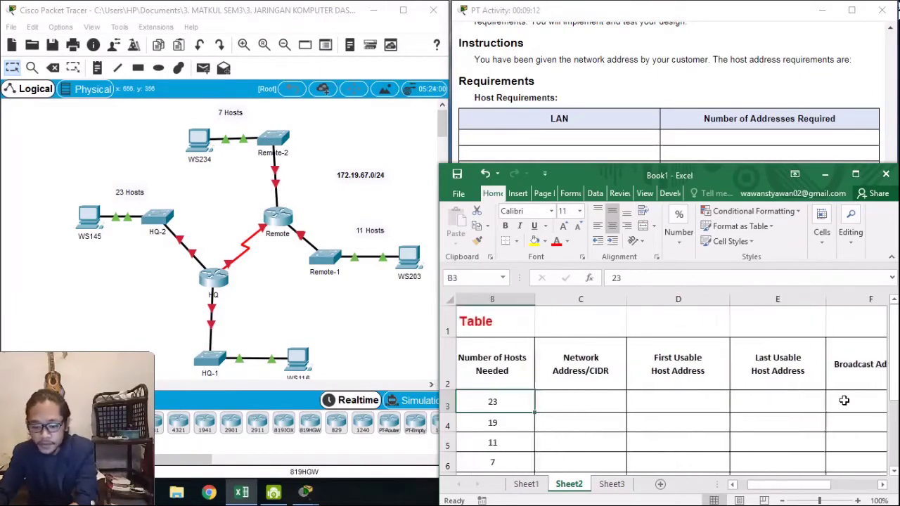
key("Left")
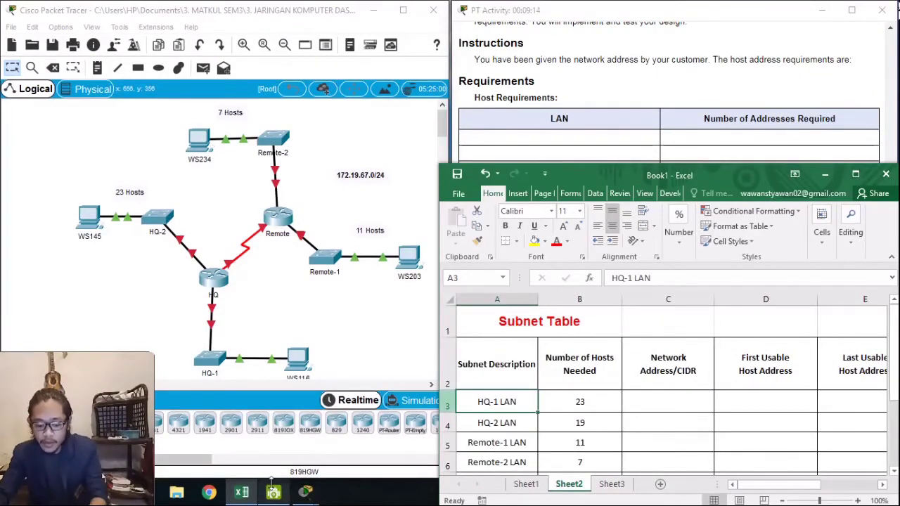
Open Notepad with an empty document and move its window off the topology, over the instructions and workbook
key("super")
type("n")
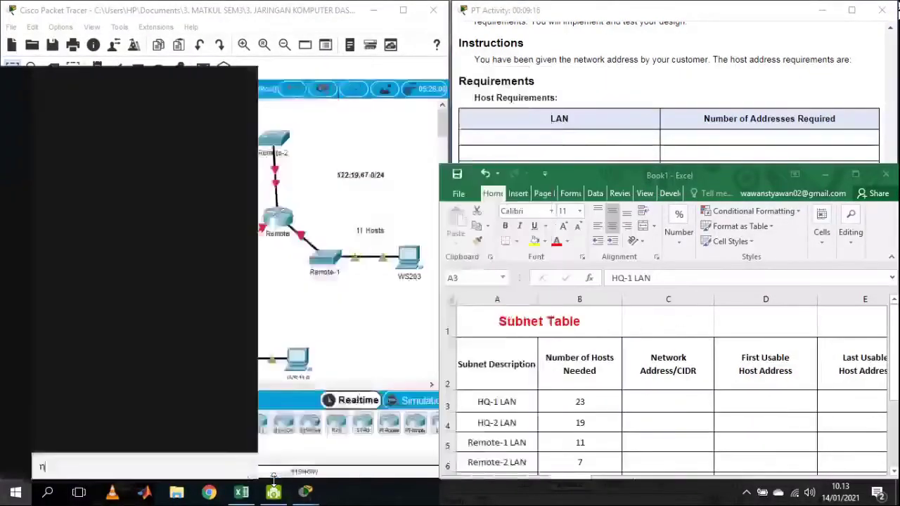
type("ote")
key("Return")
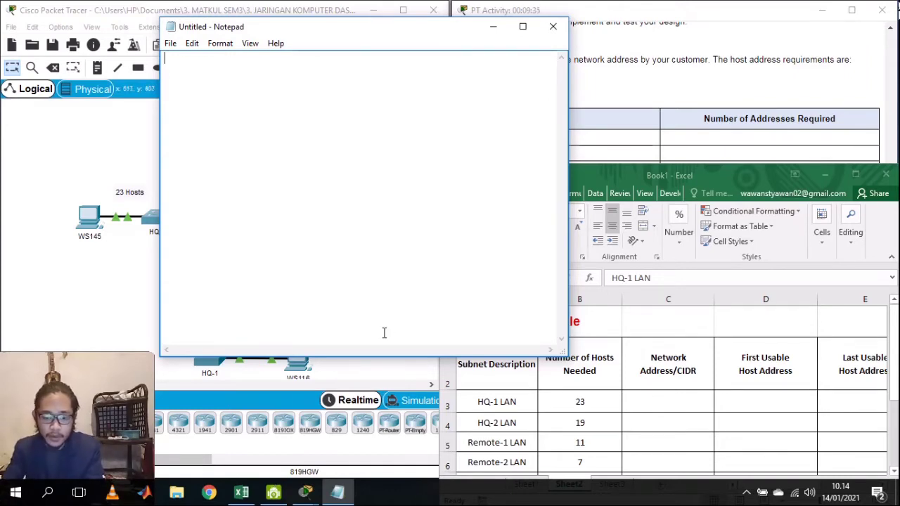
left_click_drag(373, 28, 675, 85)
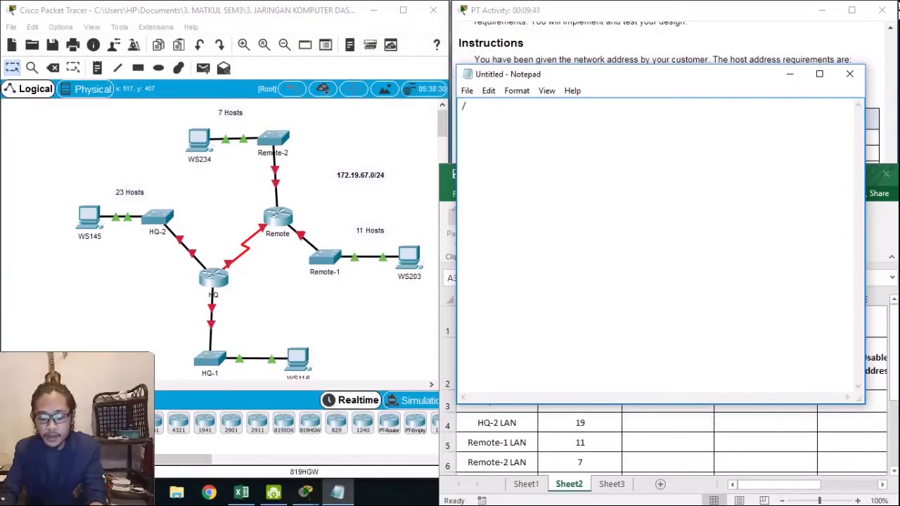
Write usable-host calculations line by line for /24 through /28, from "/24 = 2^8 = 256-2 = 254" to "/28 = 2^4 = 16-2 = 14"
type("24")
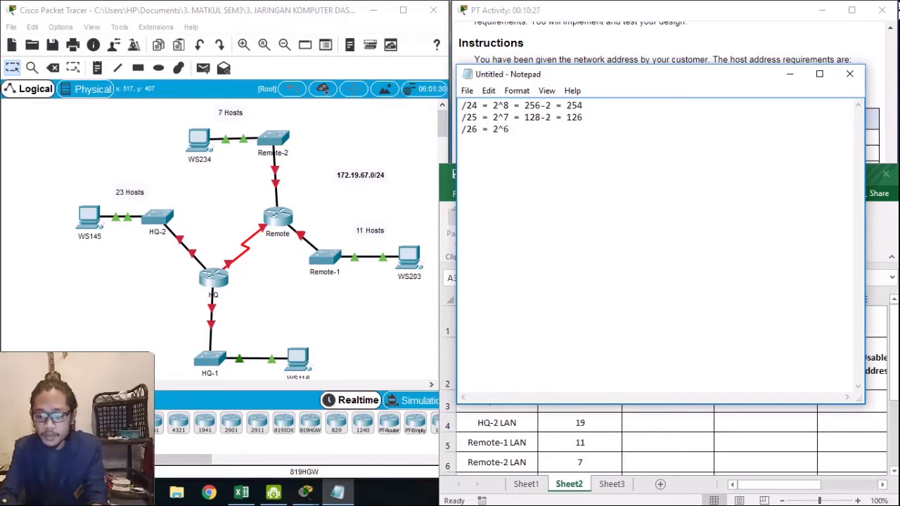
type("= 2^4 =")
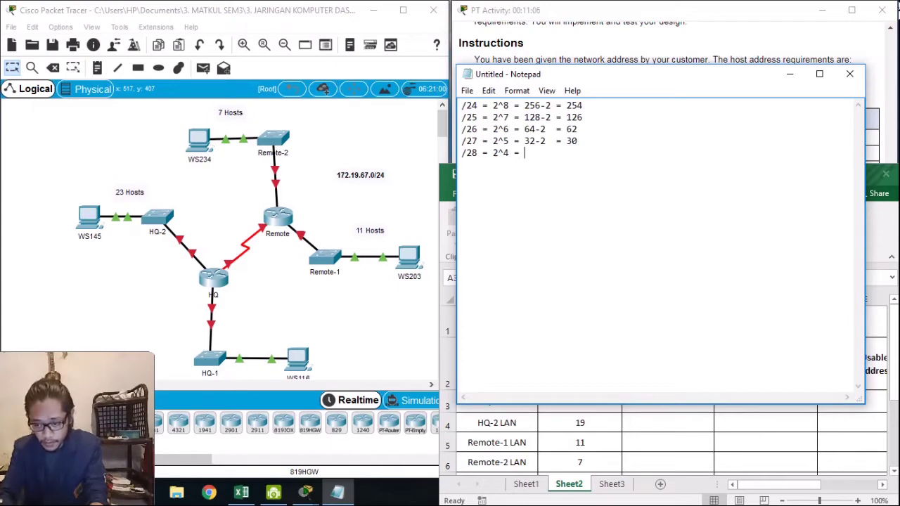
type("16")
type("-2")
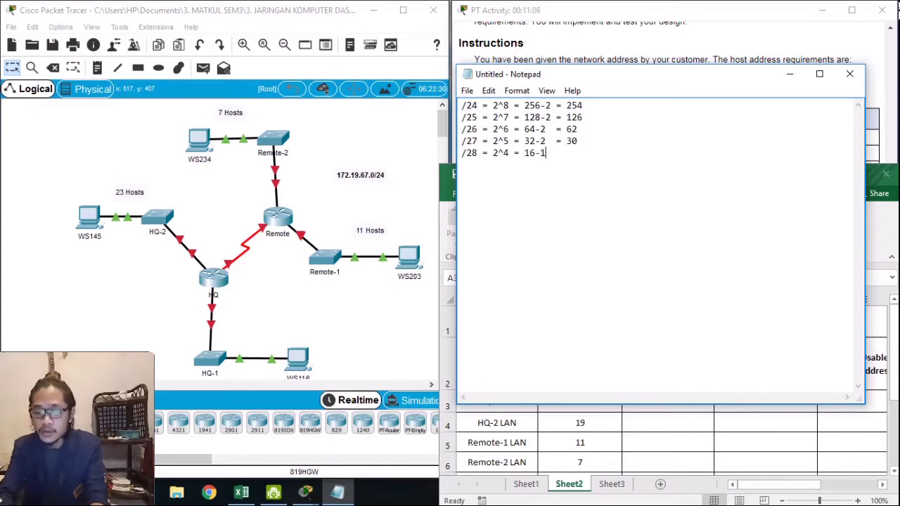
type("  =")
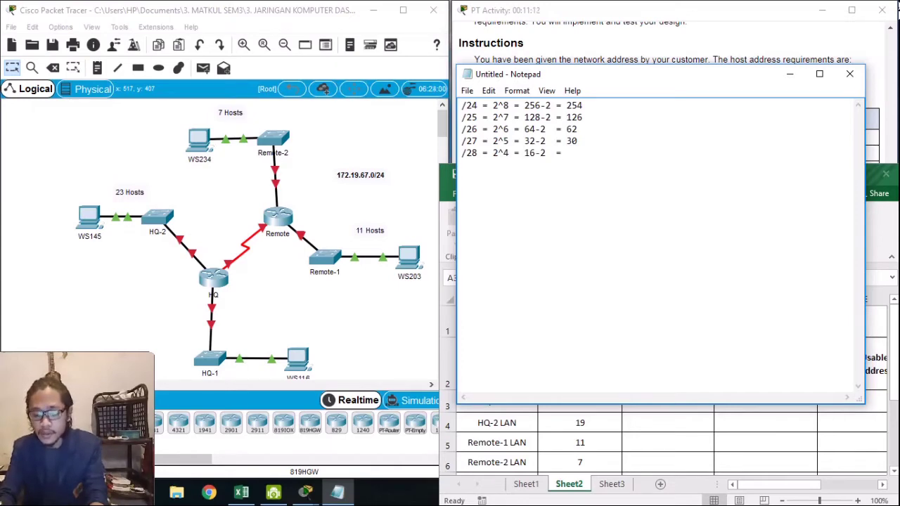
type("14")
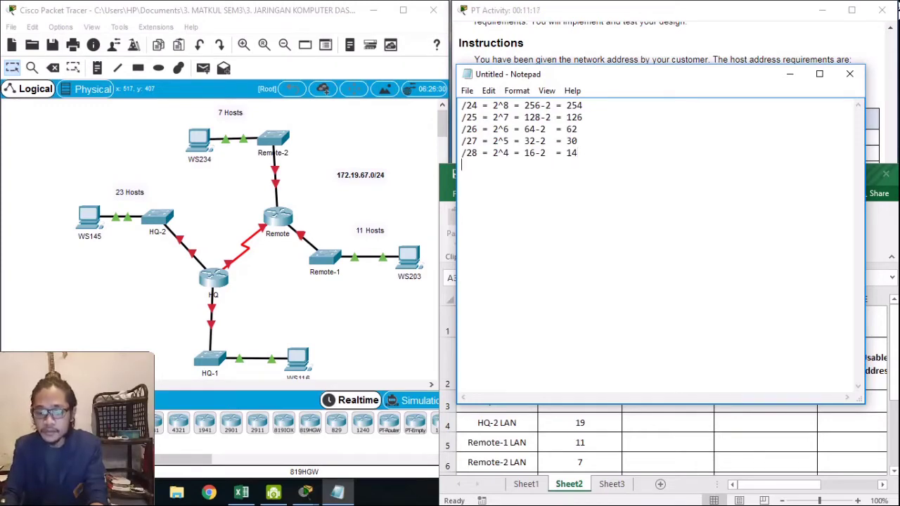
Add the /29 calculation on a new line, aligned with the others: "/29 = 2^3 = 8-2 = 6"
type(" /29 = ")
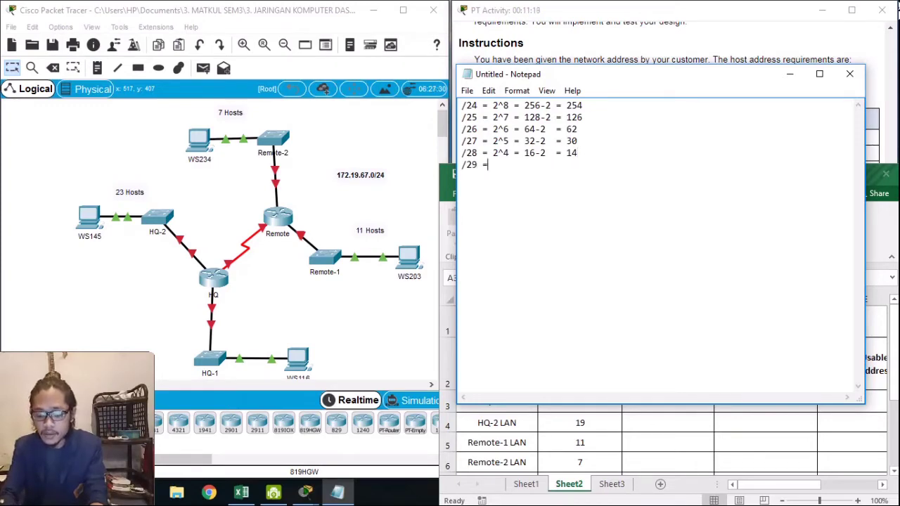
type("2")
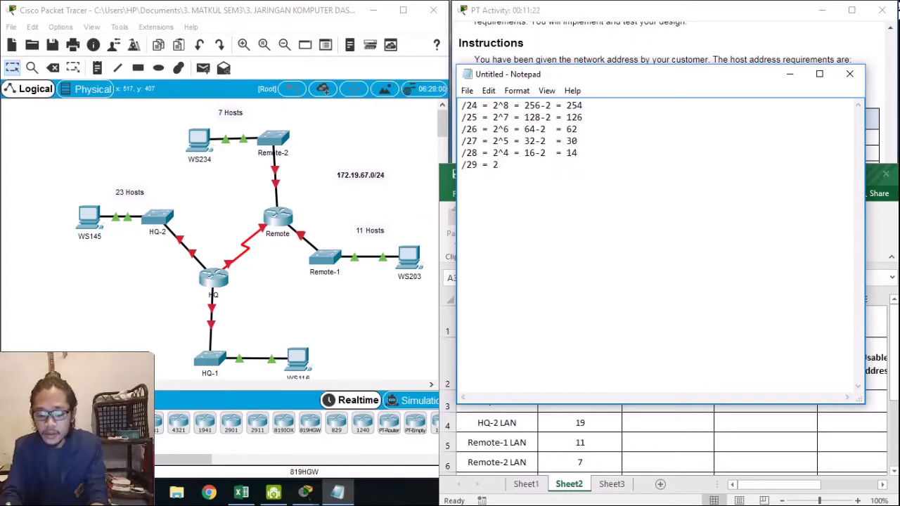
type("^3")
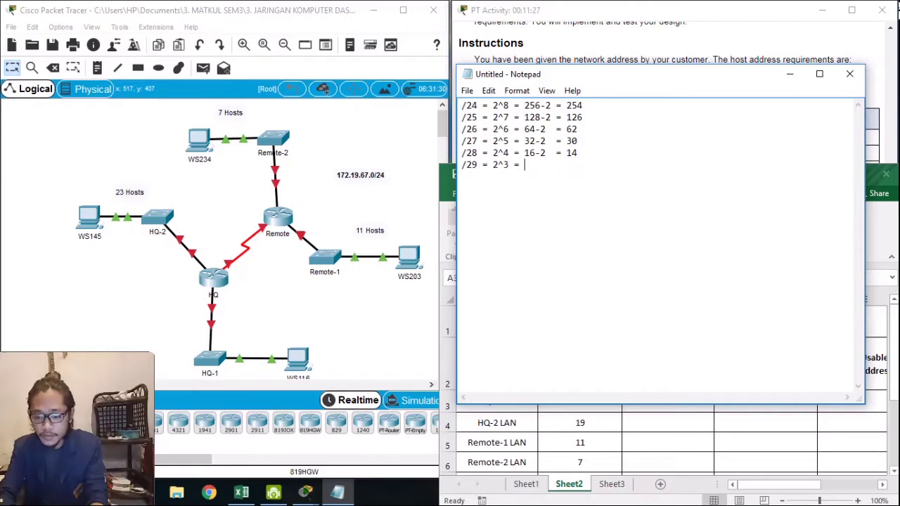
type(" = ")
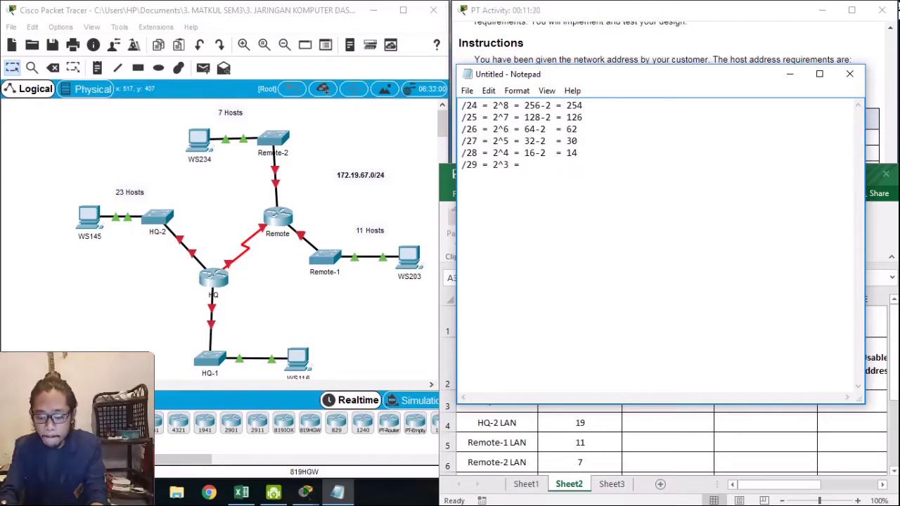
type("8")
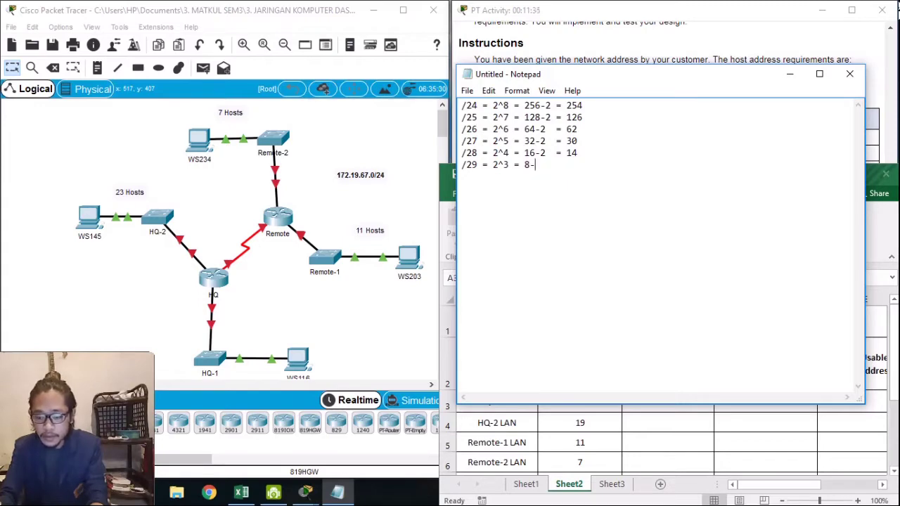
type("-2   ")
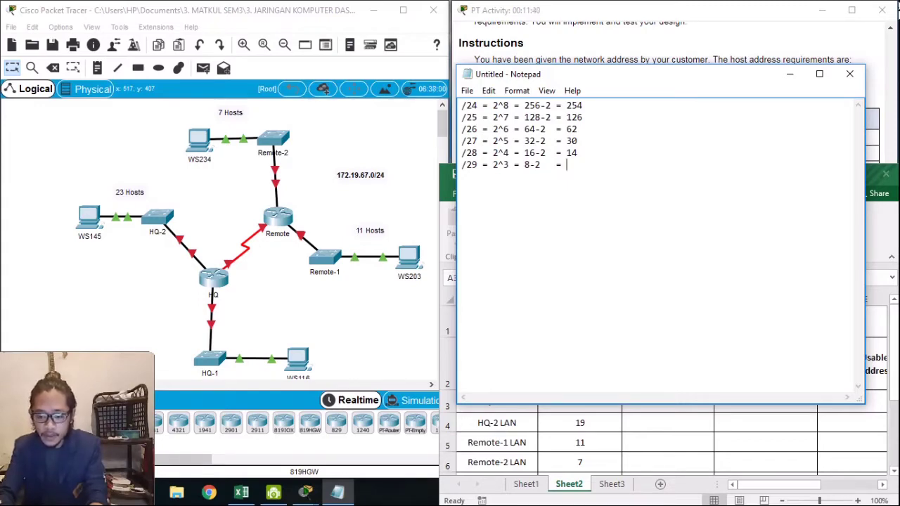
type("= ")
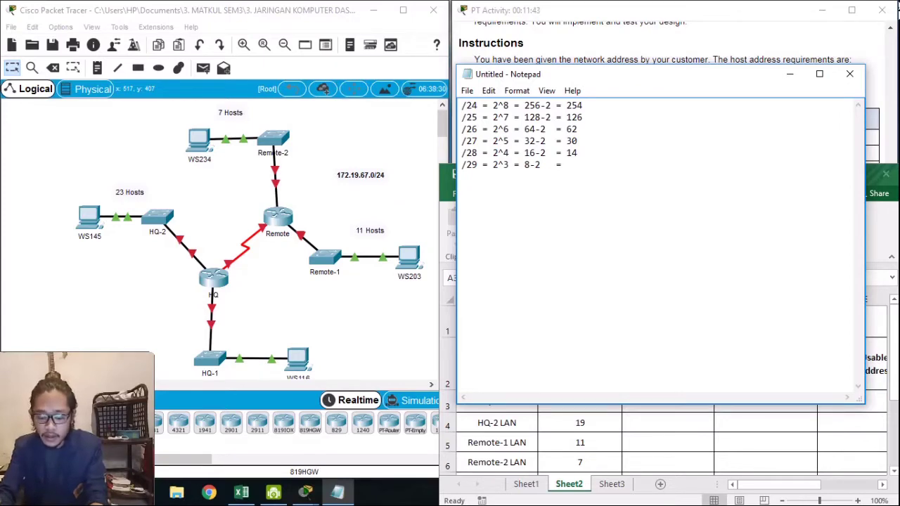
type("6")
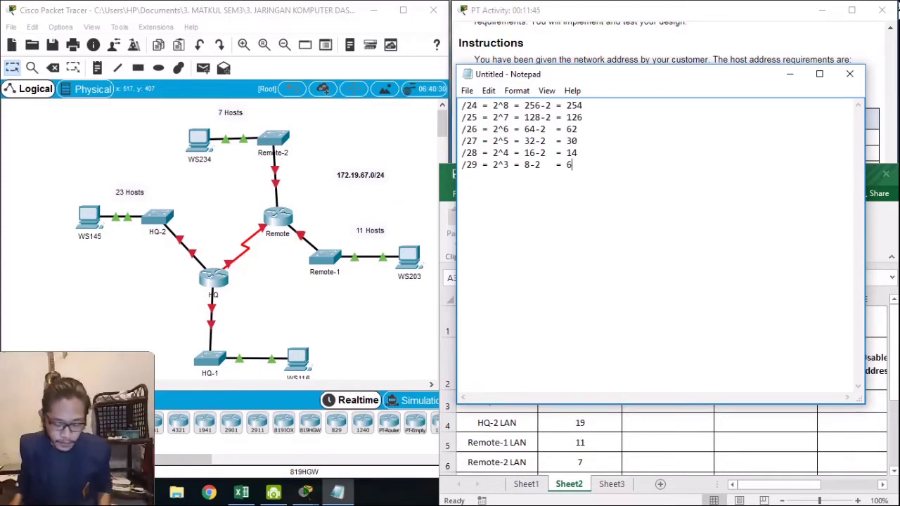
Add the /30 calculation on a new line, aligned with the others: "/30 = 2^2 = 4-2 = 2"
key("Return")
type("/")
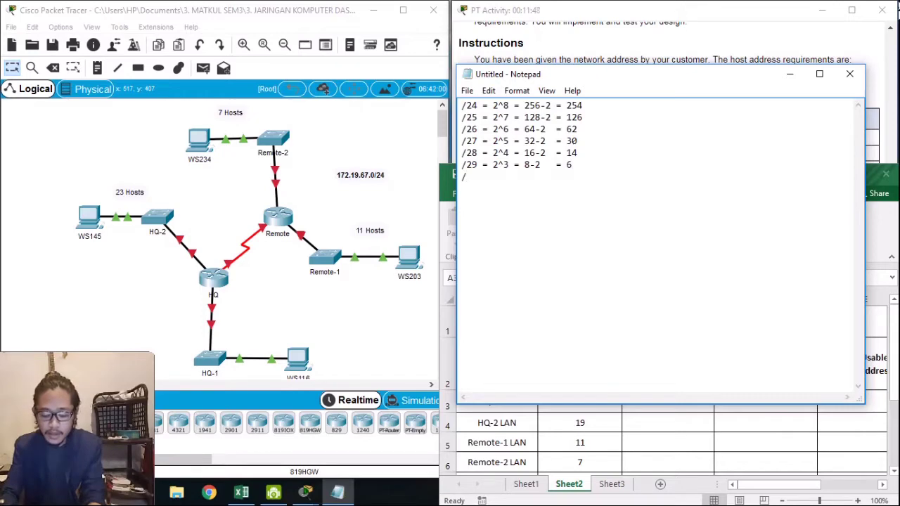
type("30 ")
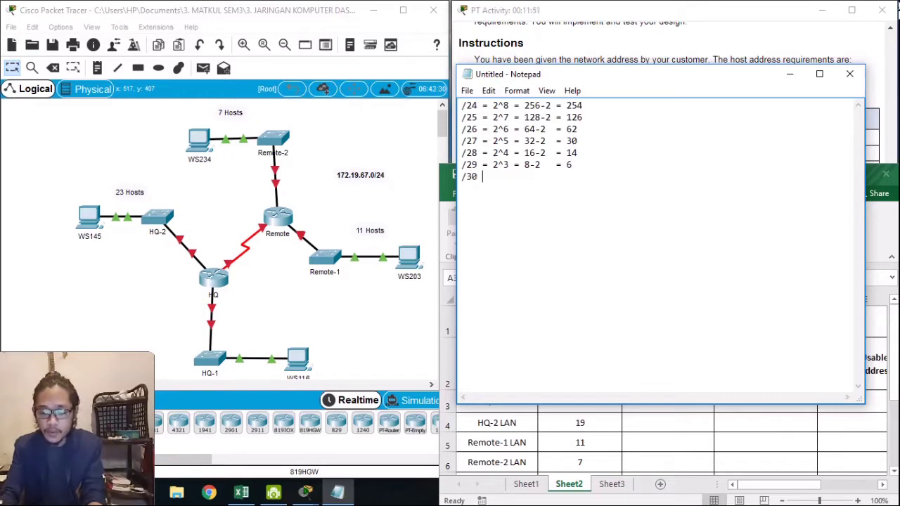
type("= 2")
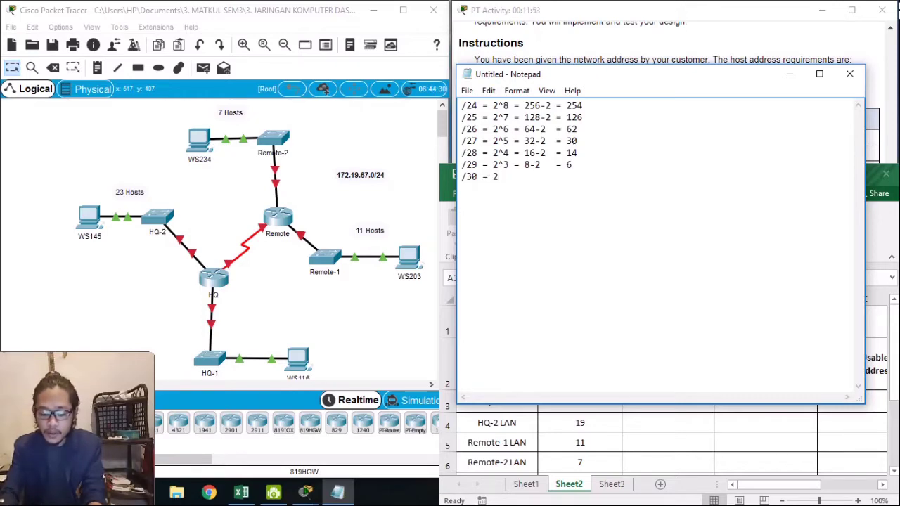
type("^2 ")
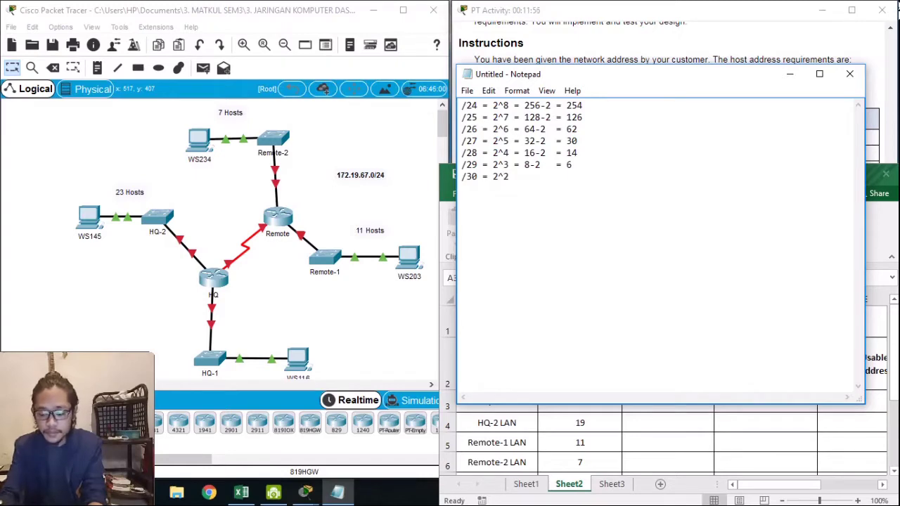
type("= ")
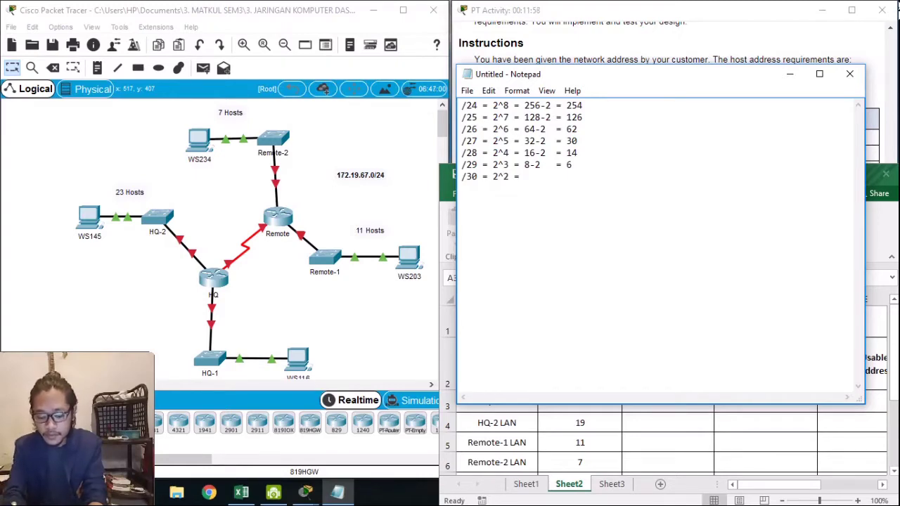
type("4-2")
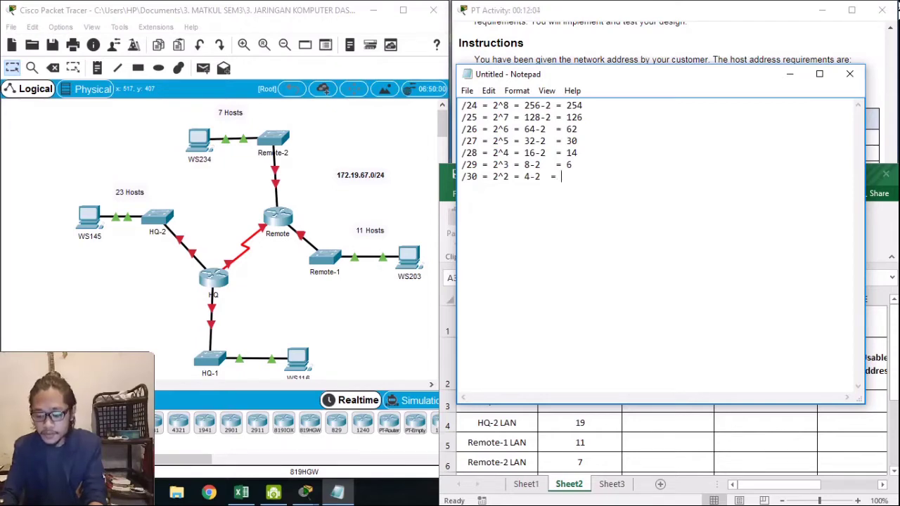
type("   = ")
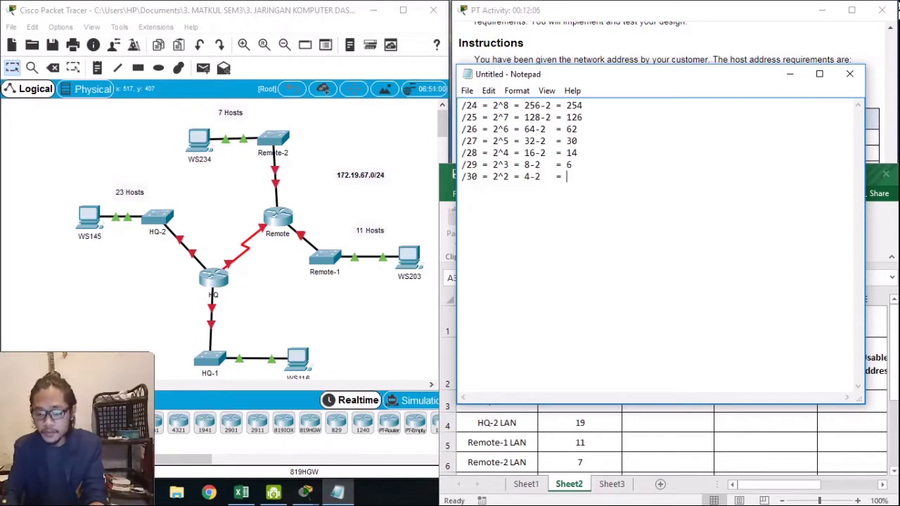
type("2")
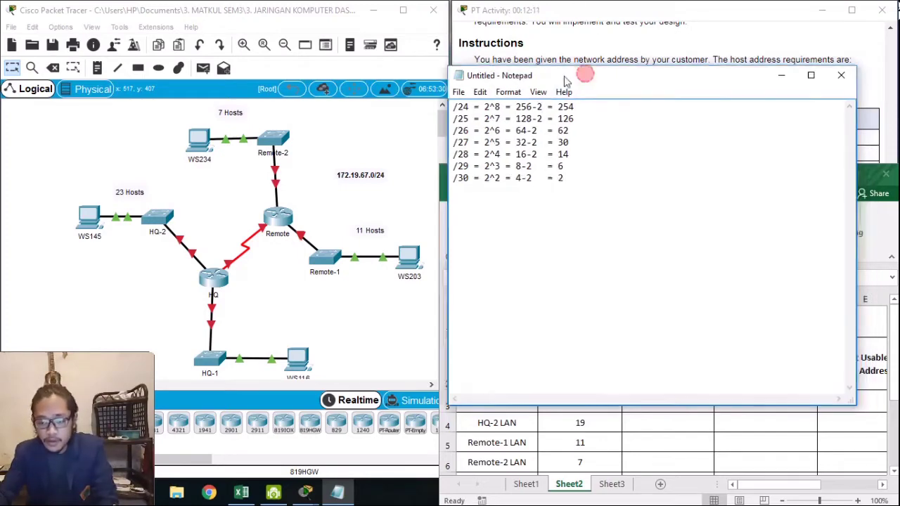
Move the Notepad window over the topology and check the hosts needed for HQ-1 LAN in the uncovered Subnet Table
left_click_drag(586, 79, 164, 91)
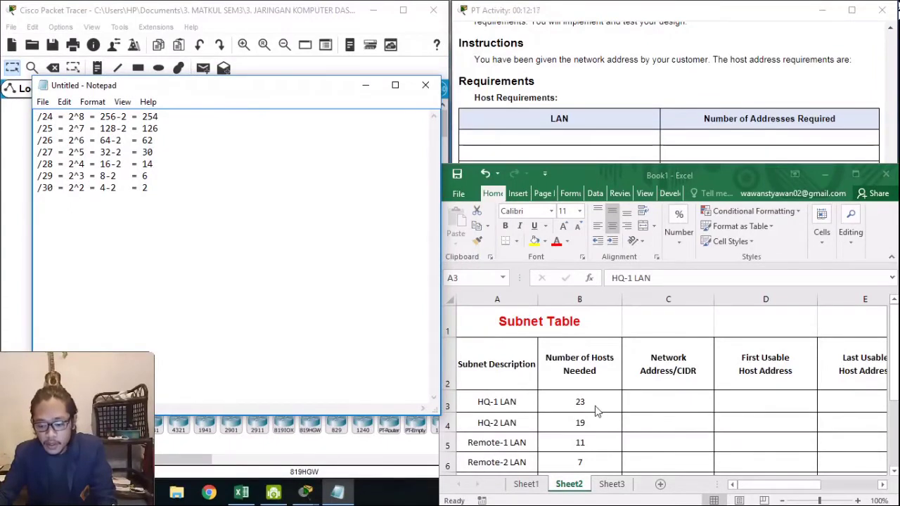
left_click(562, 405)
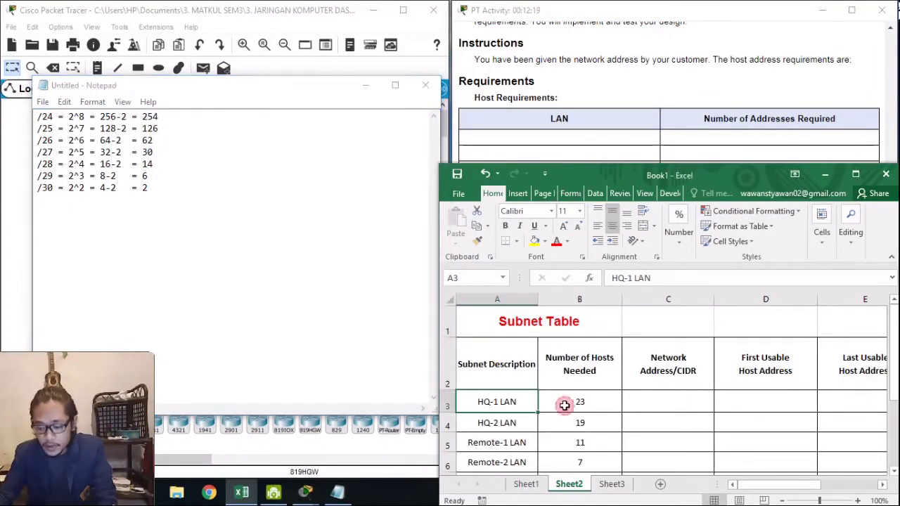
scroll(573, 396, "down", 1)
scroll(573, 396, "up", 1)
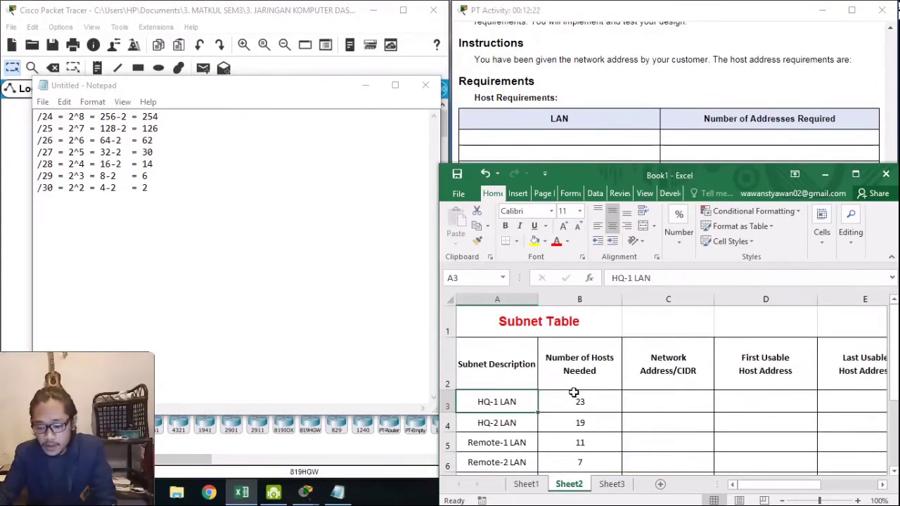
scroll(574, 393, "down", 1)
scroll(574, 393, "up", 1)
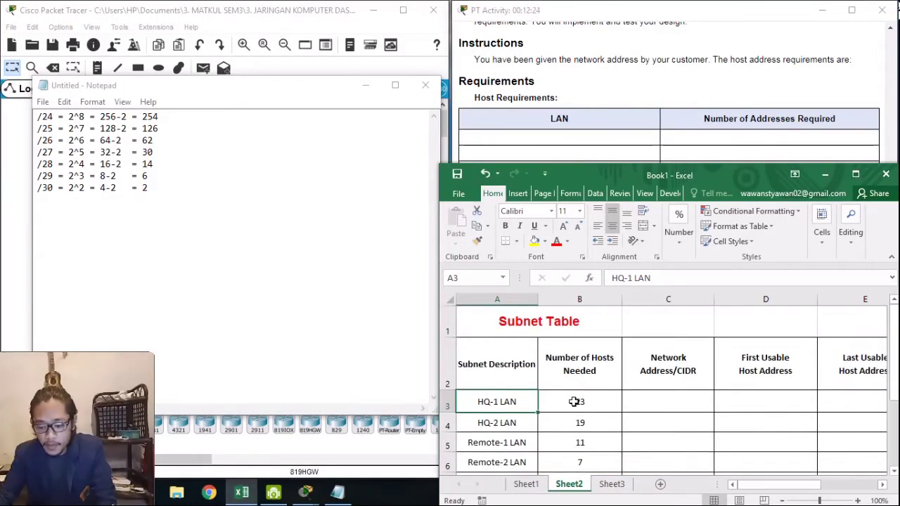
Add the entry "HQ-1 LAN = 23" in Notepad, one blank line below the /30 calculation
left_click(239, 133)
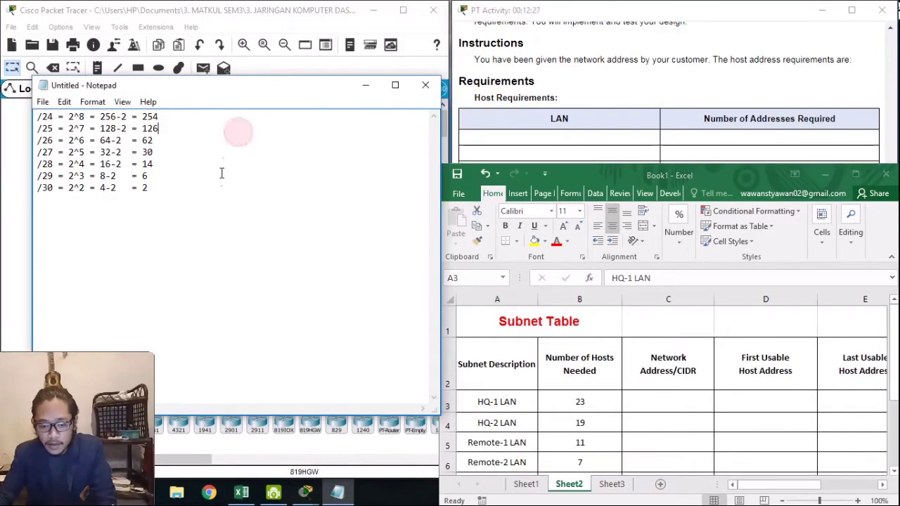
left_click(204, 208)
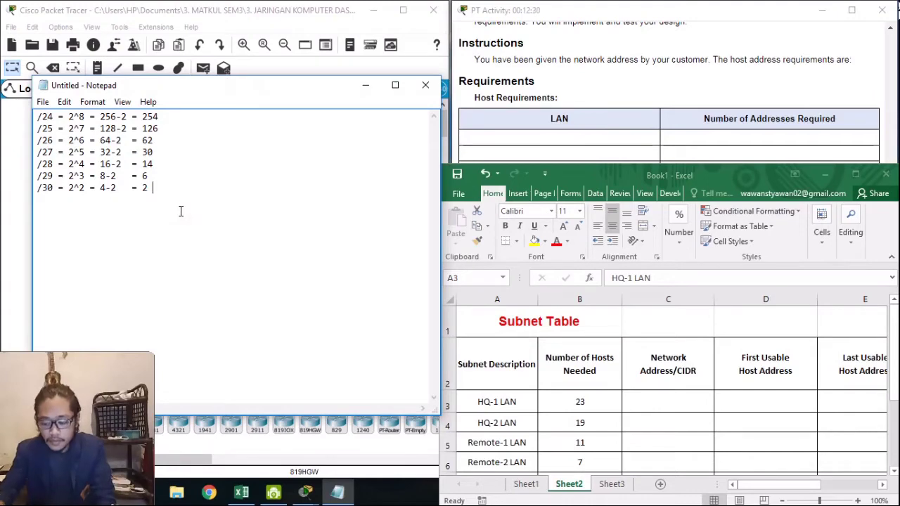
key("Return")
key("Return")
type("HQ")
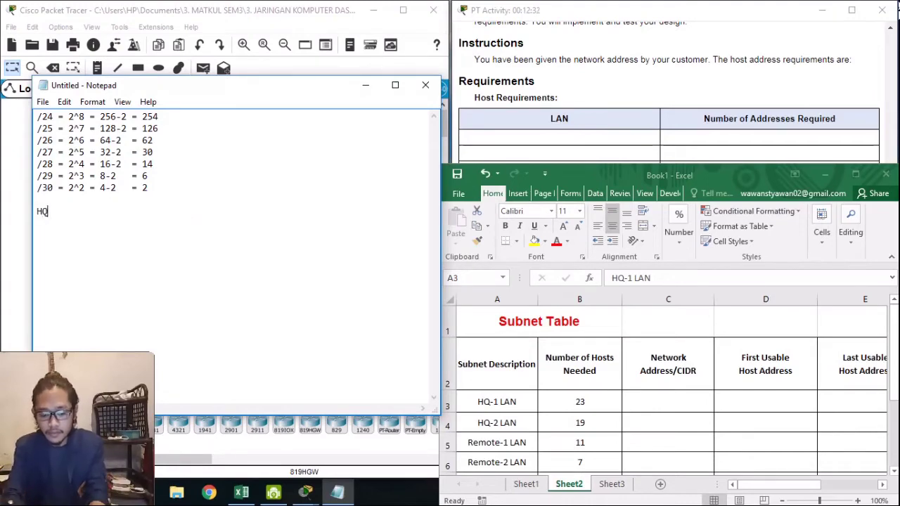
type("-1 LAn")
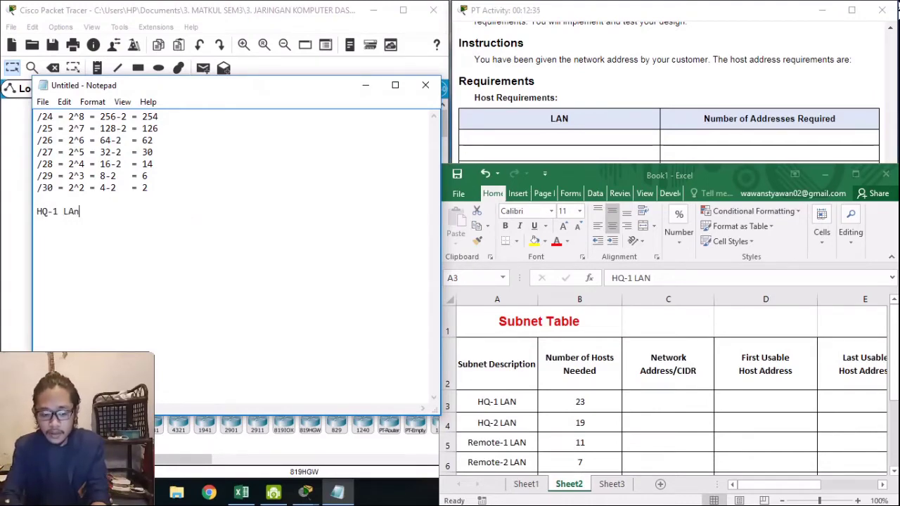
key("BackSpace")
type("N = ")
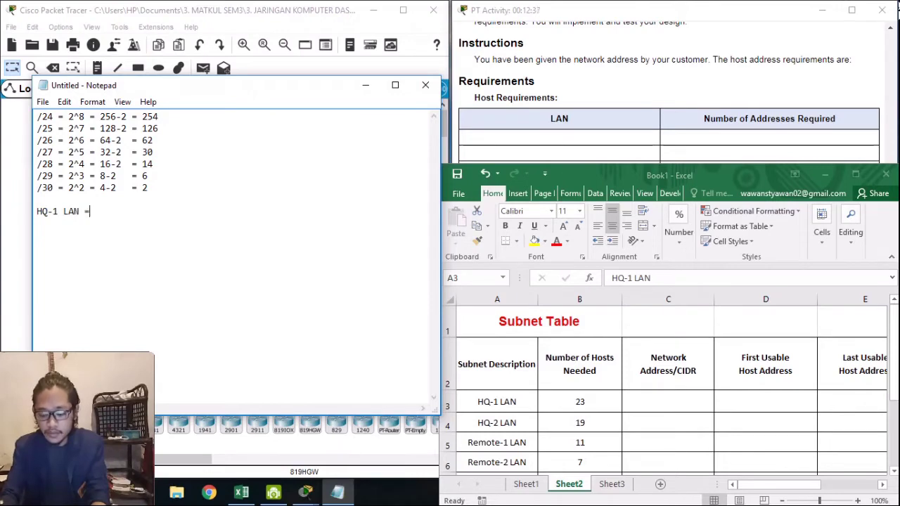
type("23")
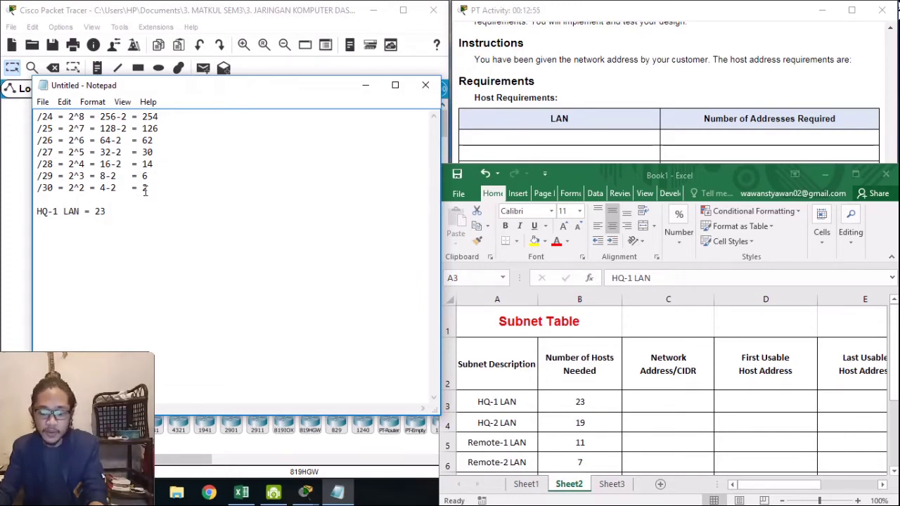
Set the Number of Hosts Needed to 19 for HQ-1 LAN and 23 for HQ-2 LAN in the Excel Subnet Table
left_click(498, 405)
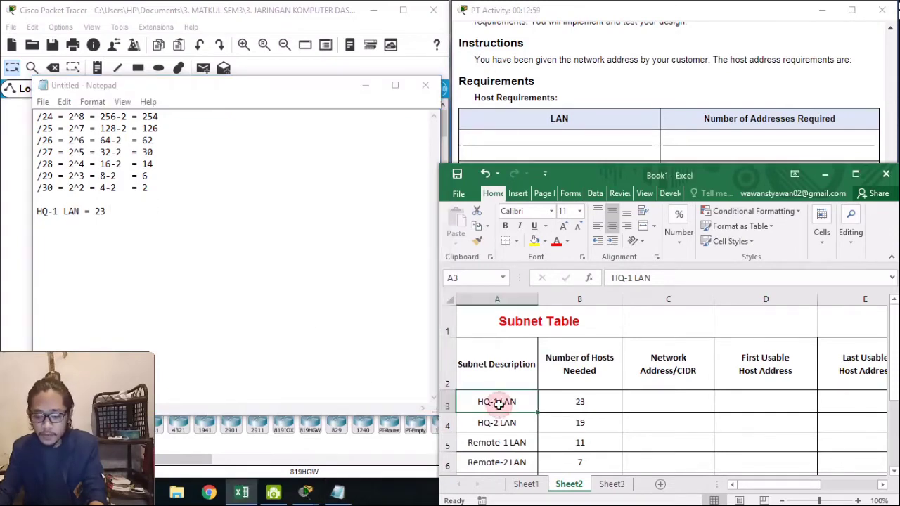
left_click(579, 402)
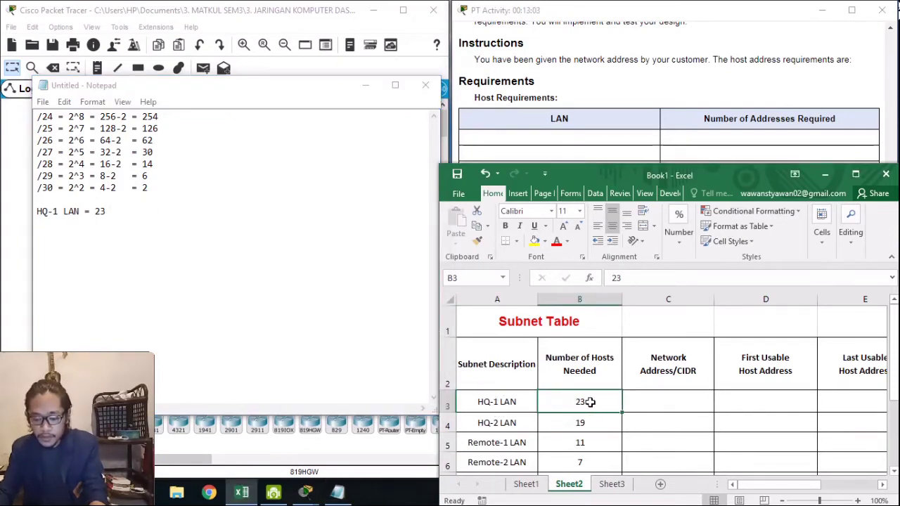
type("19")
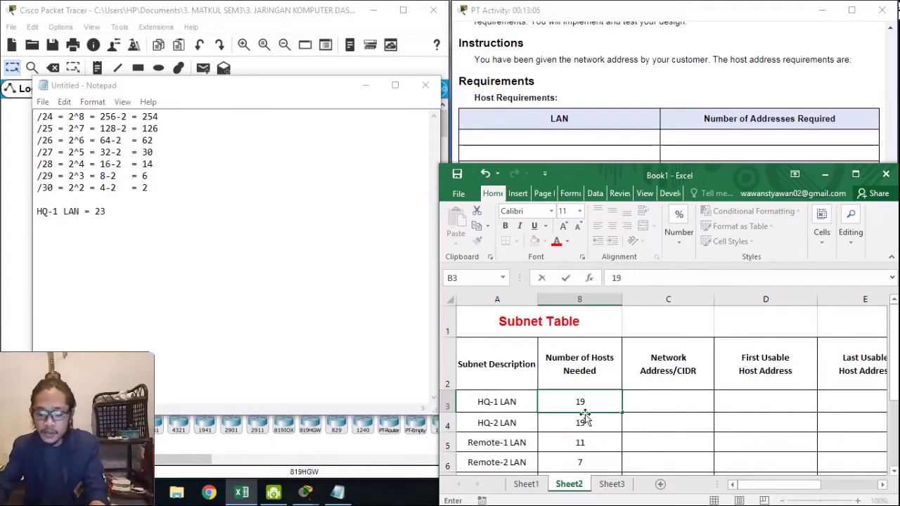
key("Return")
type("23")
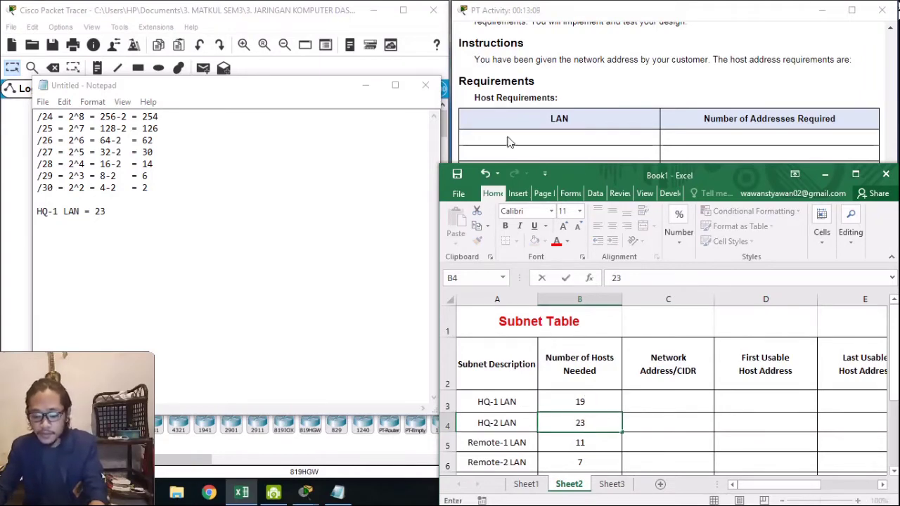
Correct the HQ-1 entry in Notepad to 19 hosts and append its prefix, reading "HQ-1 LAN = 19 /27"
left_click(130, 206)
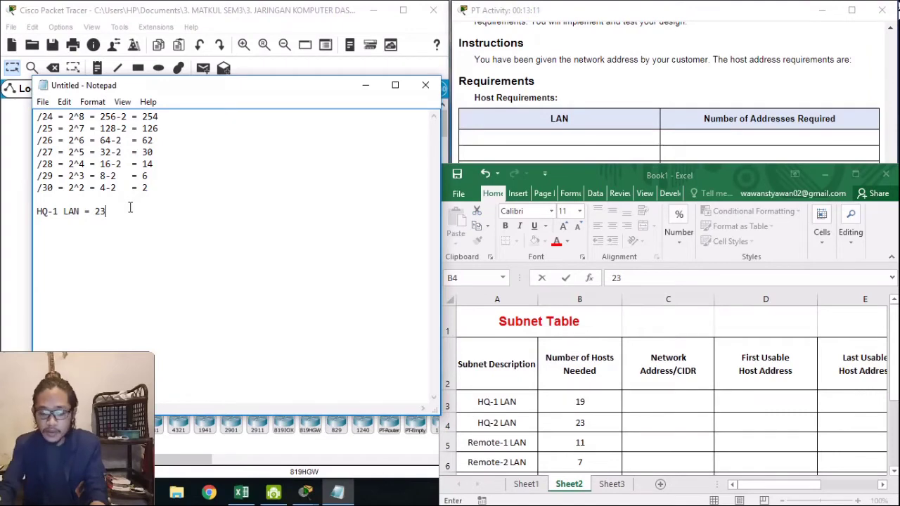
key("BackSpace")
key("BackSpace")
type("19")
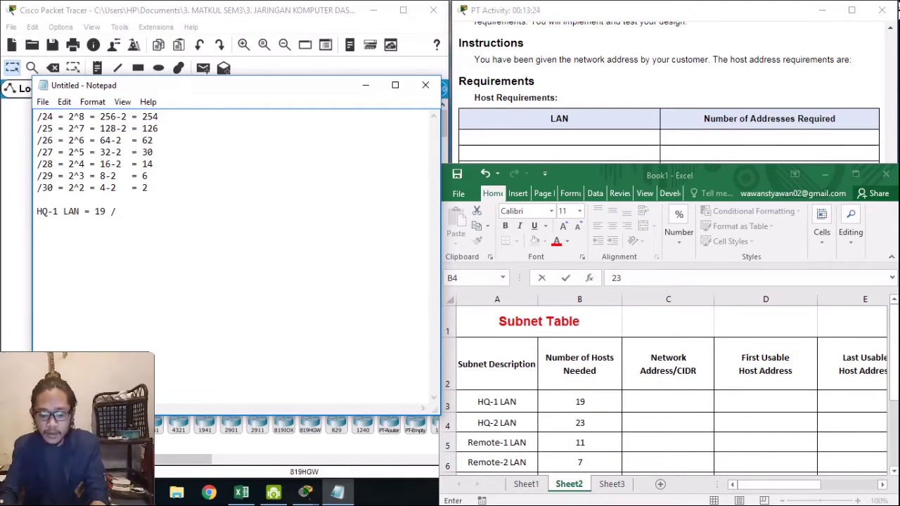
type("/27")
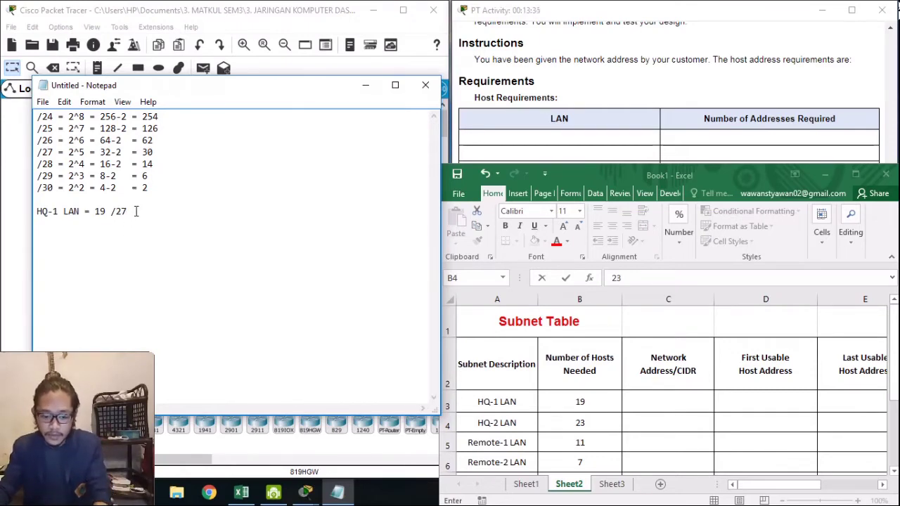
Add the entry "HQ-2 LAN = 23 /27" below the HQ-1 line, separated by a blank line
key("Return")
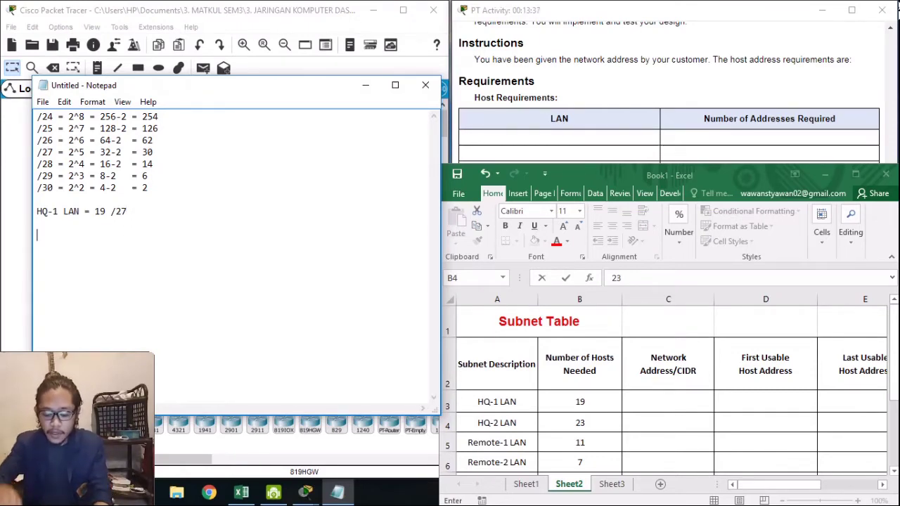
type("HQ-2")
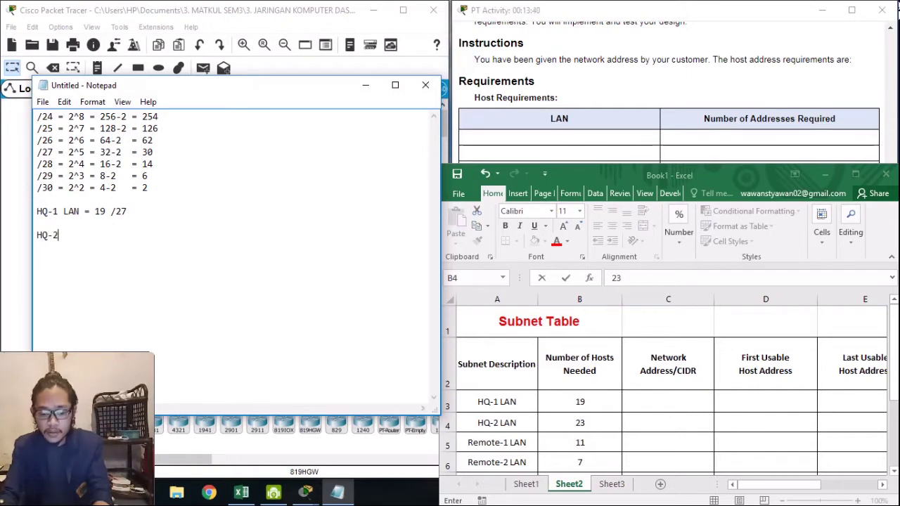
type(" LAN ")
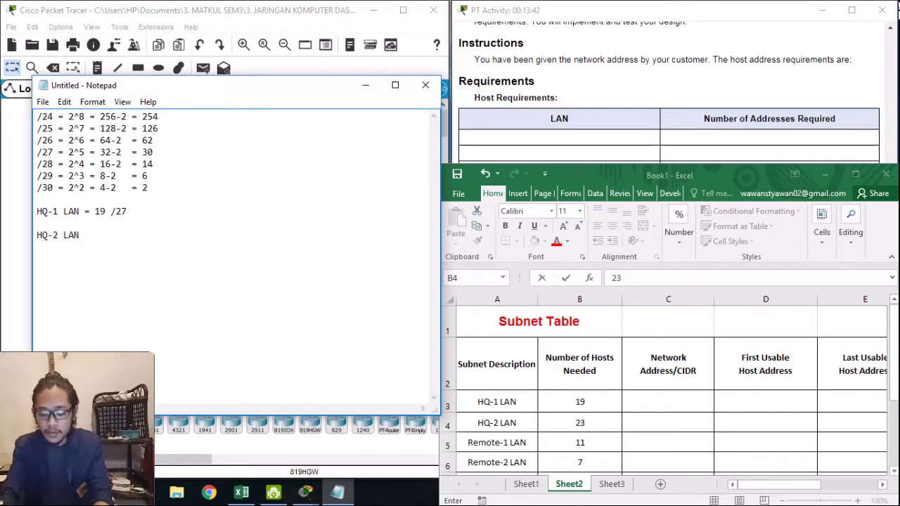
type("= 23")
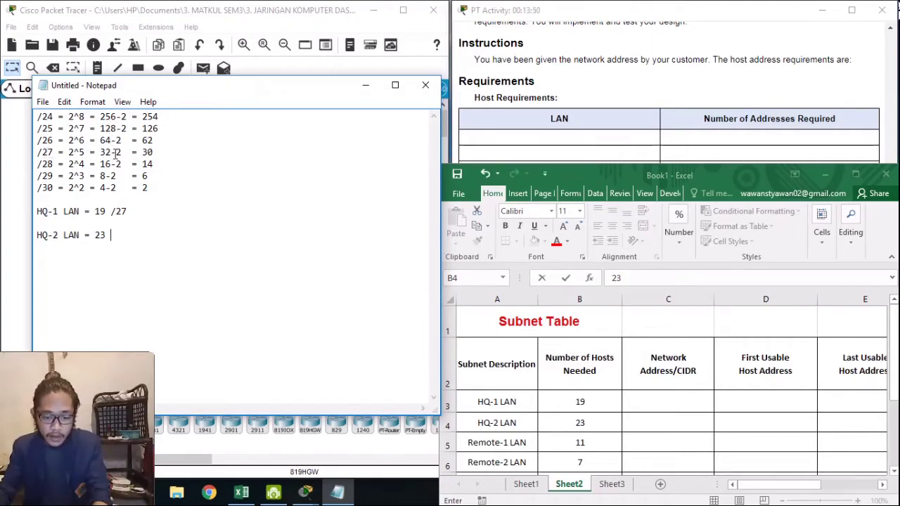
type(" /")
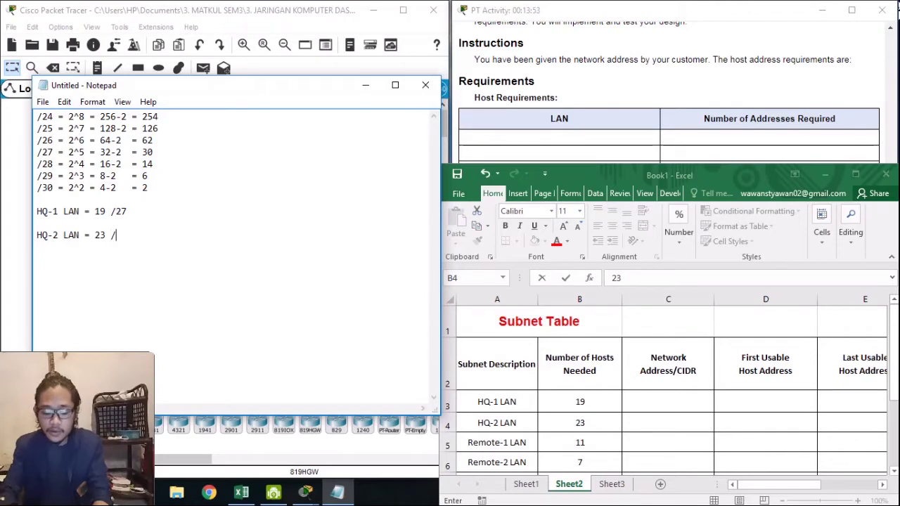
type("27")
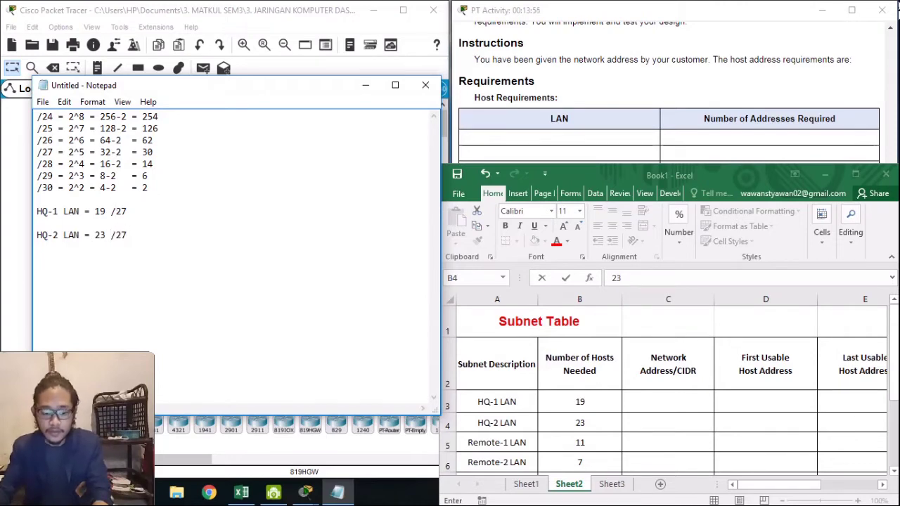
Add the entry "Remote-1 LAN = 11 /28" in Notepad below the HQ-2 line, separated by a blank line
type("HQ")
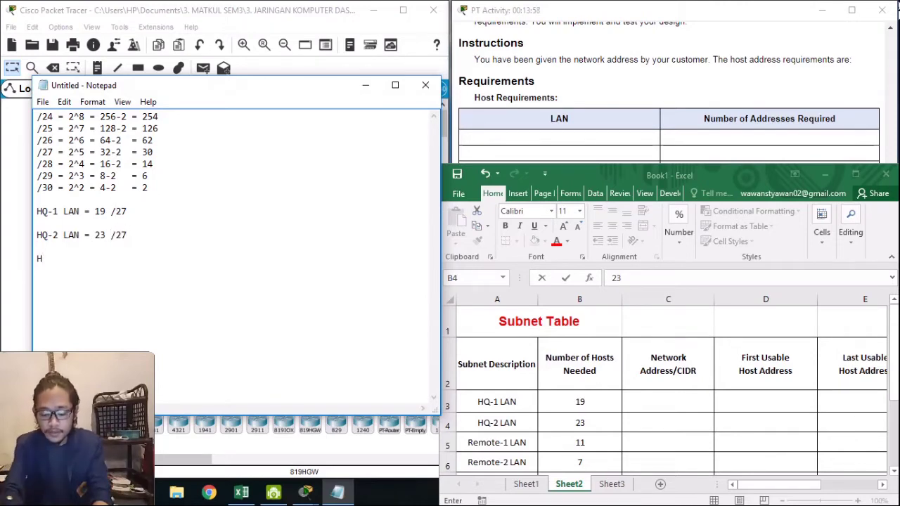
key("BackSpace")
key("BackSpace")
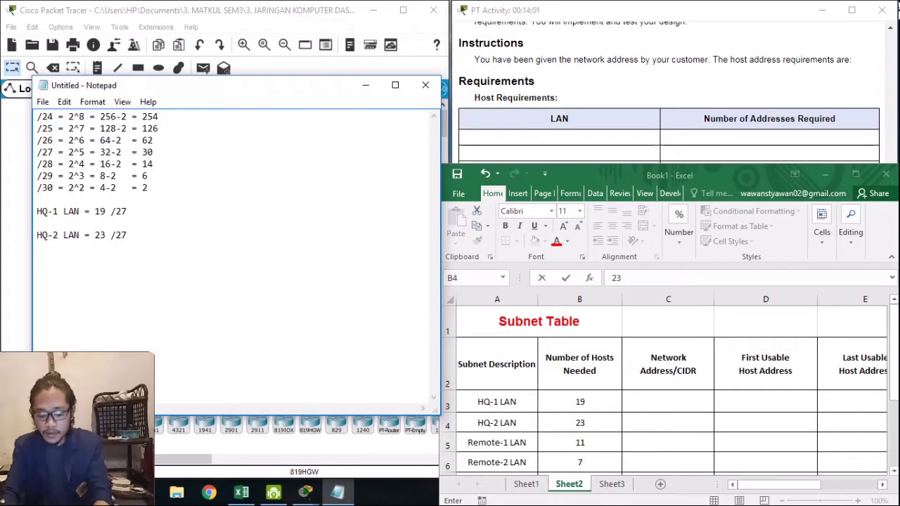
type("Remote")
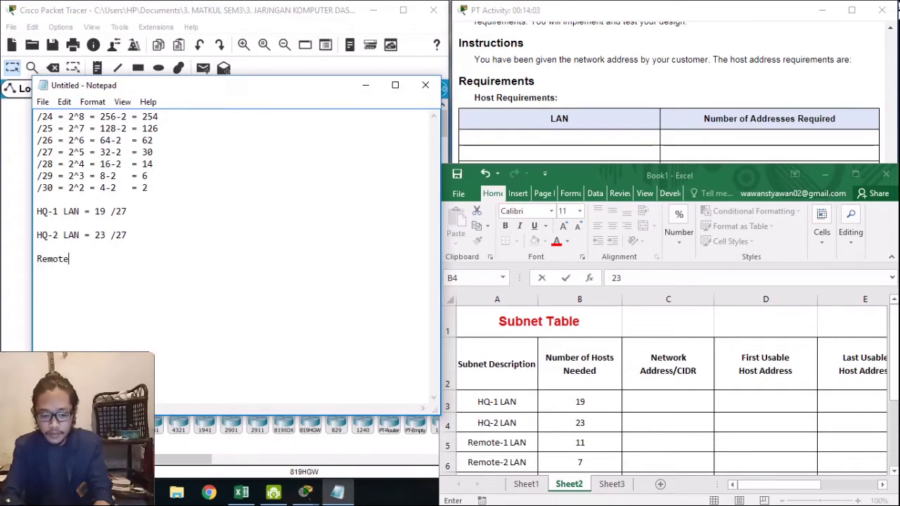
type("-1 LAN")
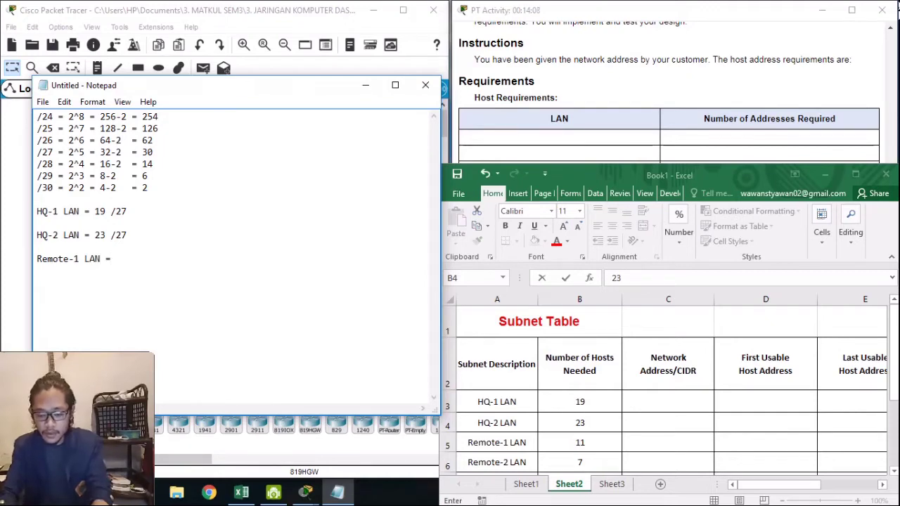
type(" = 11")
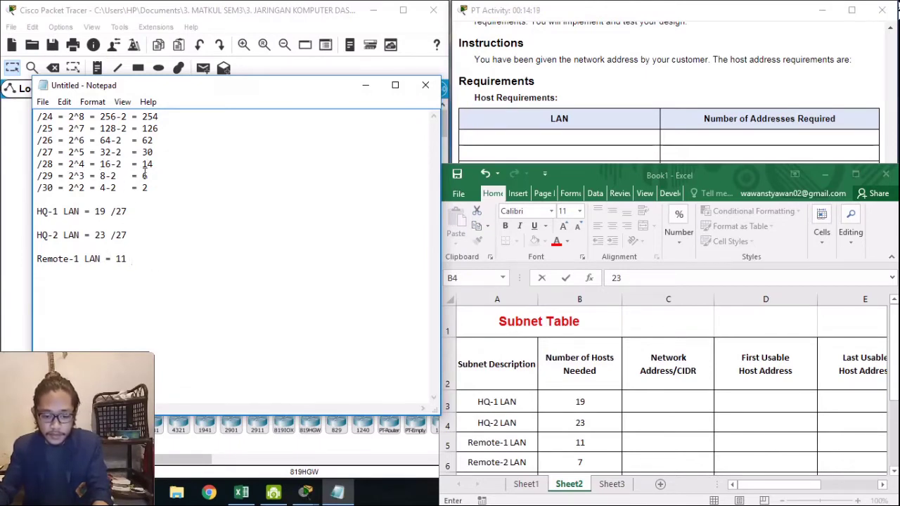
type("/28")
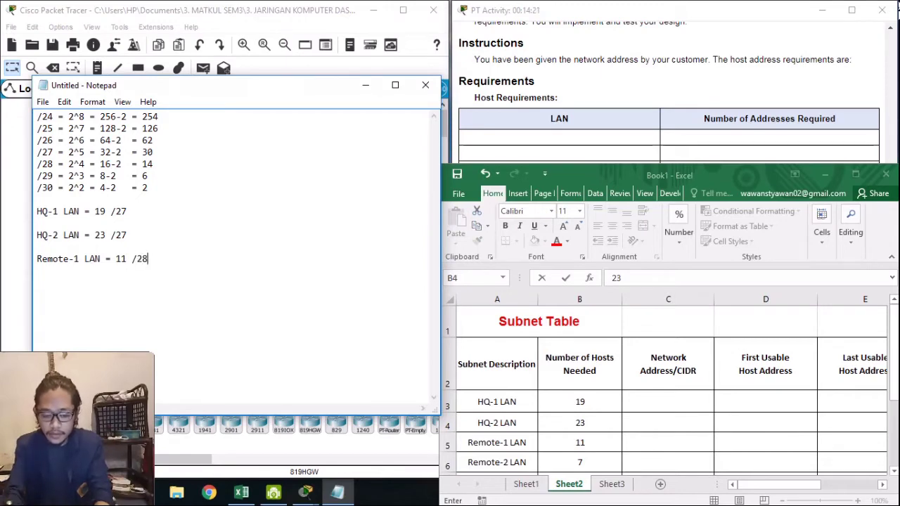
Add the entry "Remote-2 LAN = 7 /28" below the Remote-1 line, leaving a blank line between them
key("Return")
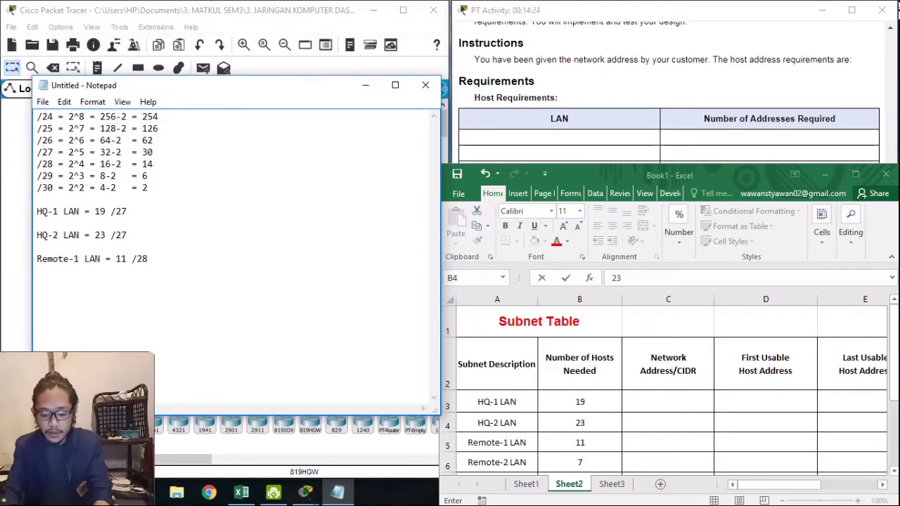
type("Remote-")
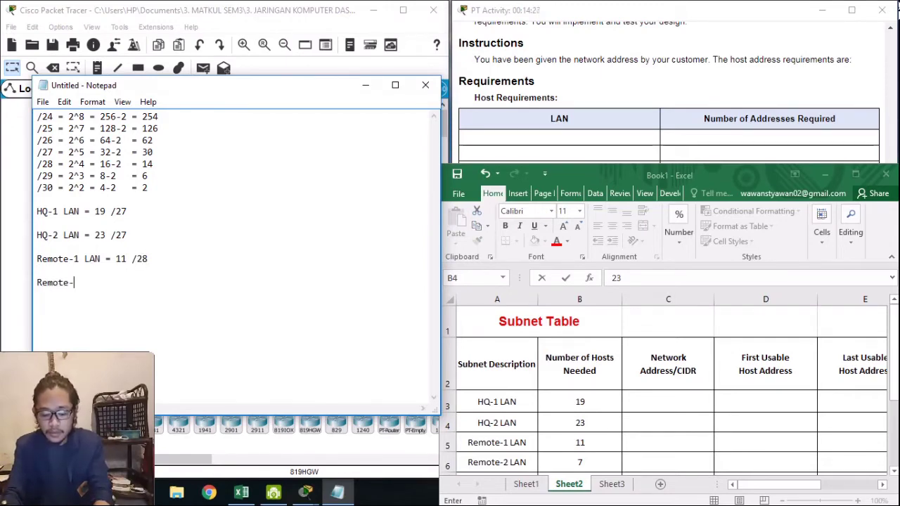
type("2L")
key("BackSpace")
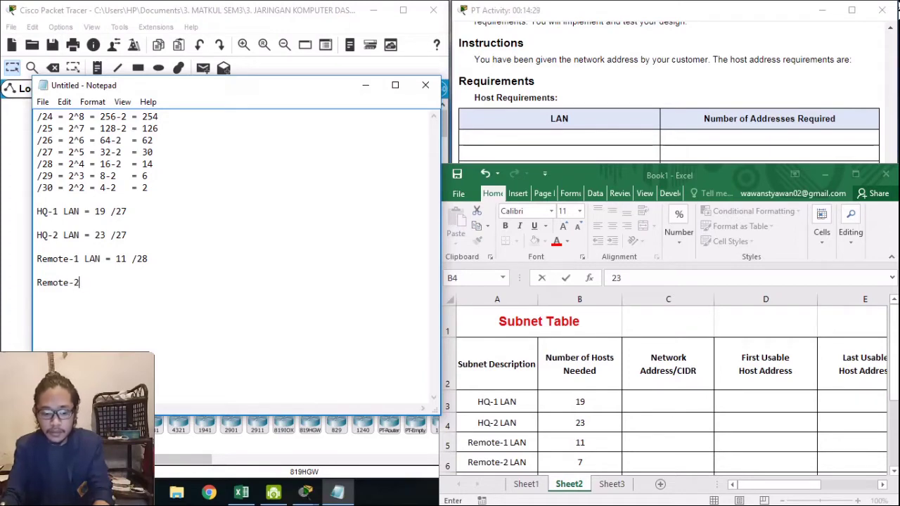
type("LAn")
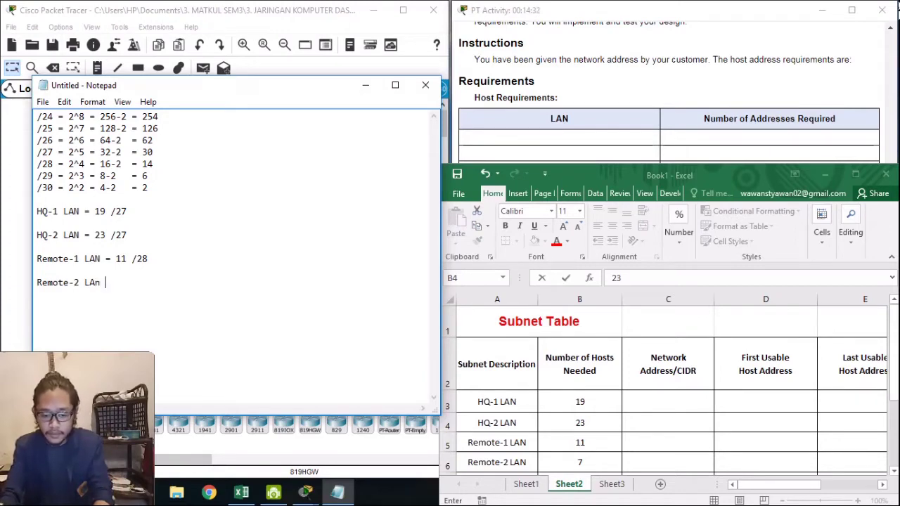
key("BackSpace")
type("N = ")
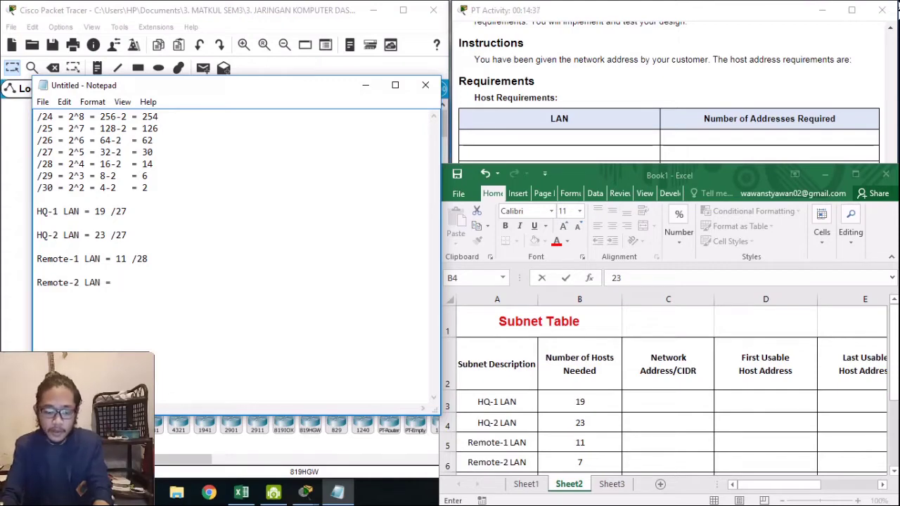
type("7")
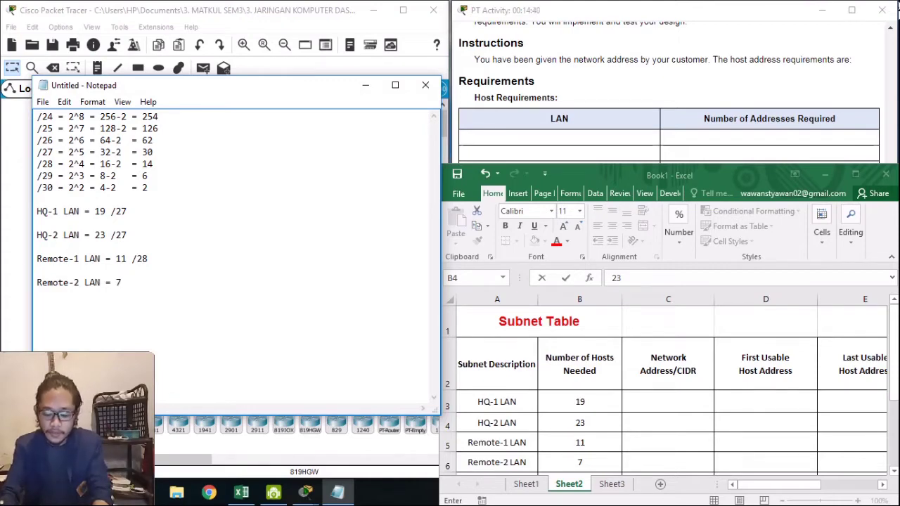
type(" /")
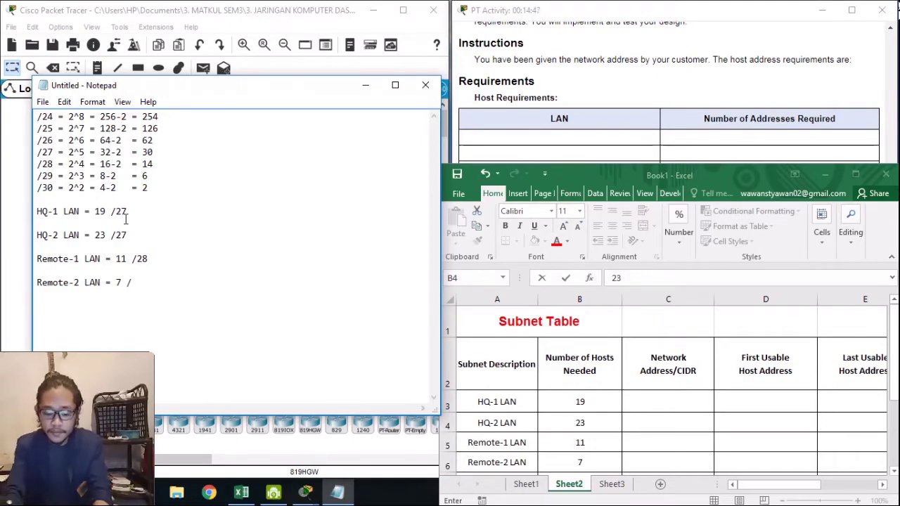
type("28")
Add the entry "WAN Link = 2 /30" below the Remote-2 line, separated by a blank line
key("Return")
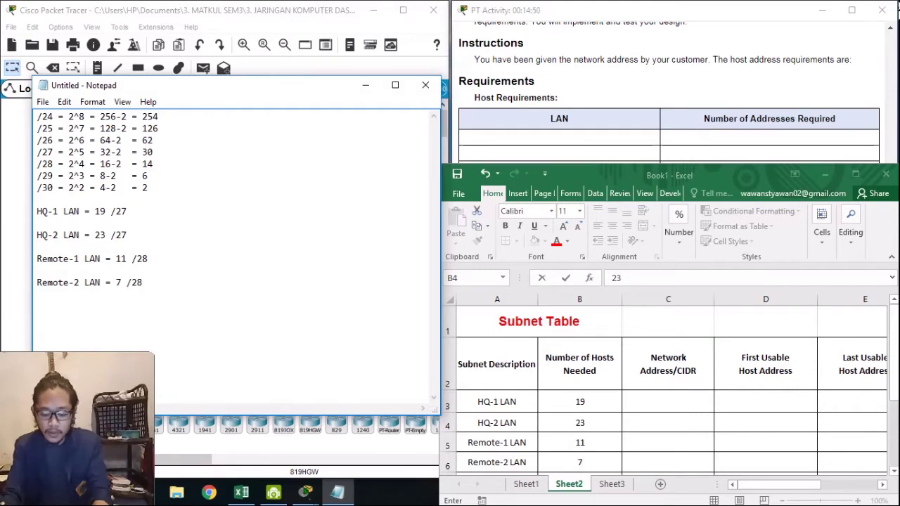
type("WAN ")
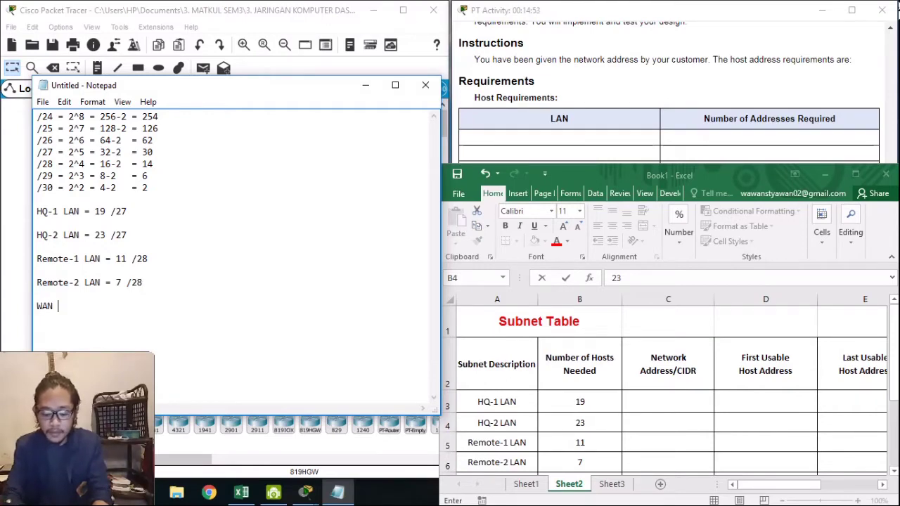
type("Link")
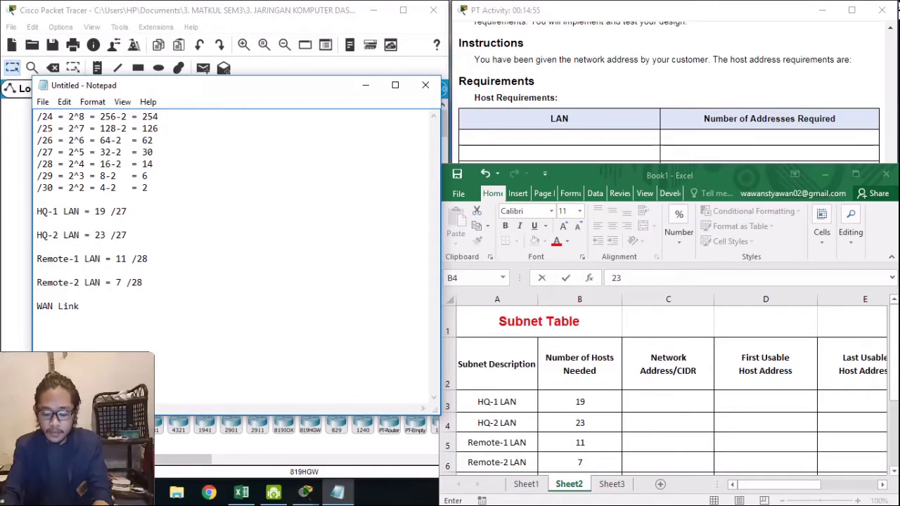
type(" = ")
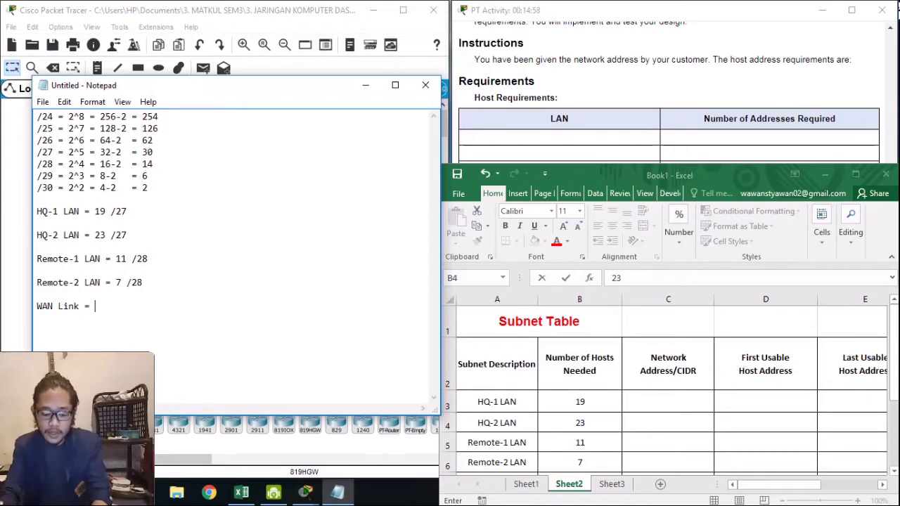
type("2 /")
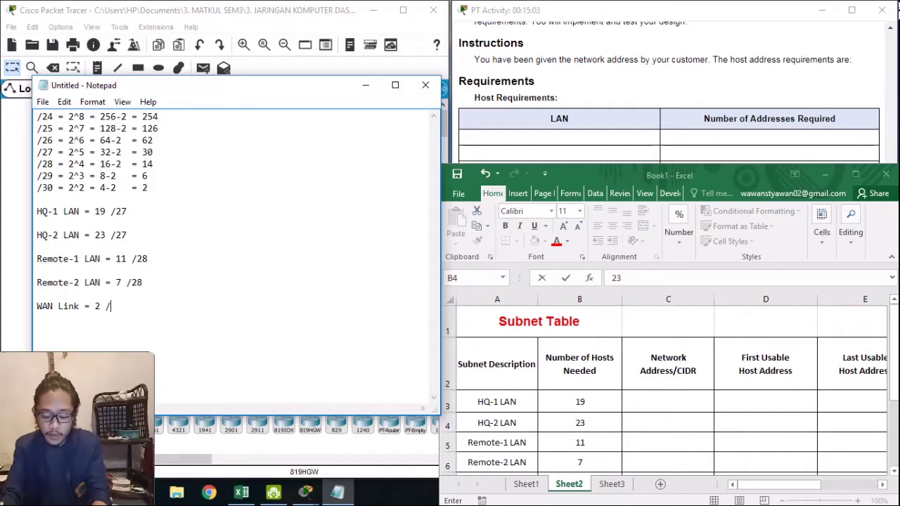
type("30")
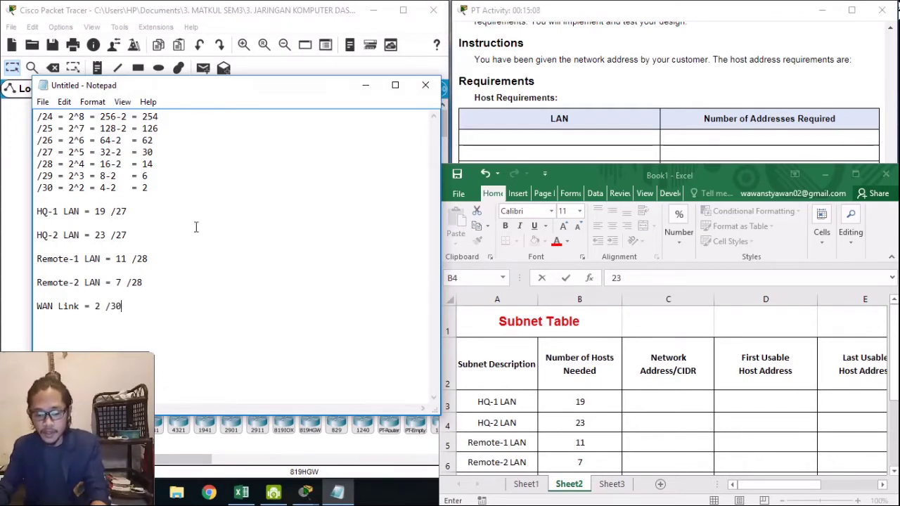
Enter 172.19.67.0/27 as the Network Address/CIDR of HQ-1 LAN in the Excel Subnet Table, consulting the Packet Tracer topology and Notepad prefixes
left_click(613, 398)
scroll(612, 394, "down", 1)
scroll(613, 394, "up", 1)
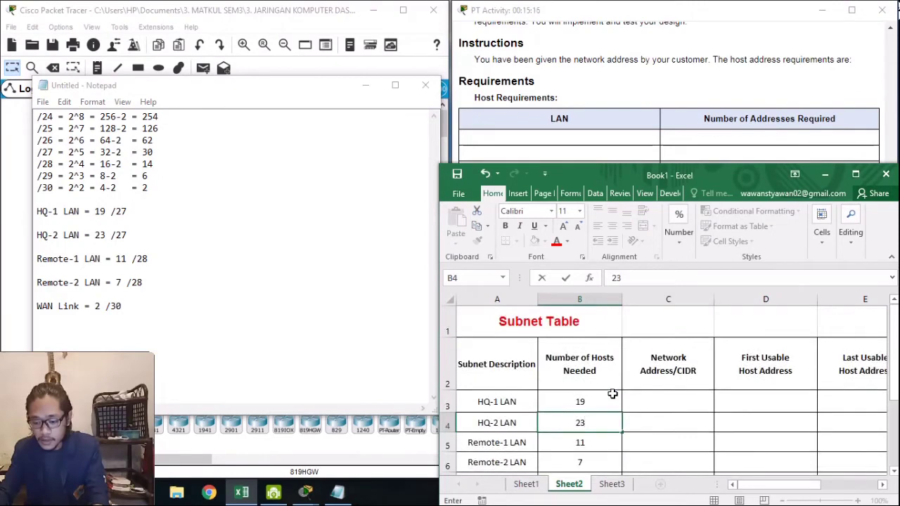
scroll(613, 393, "down", 1)
scroll(612, 393, "up", 1)
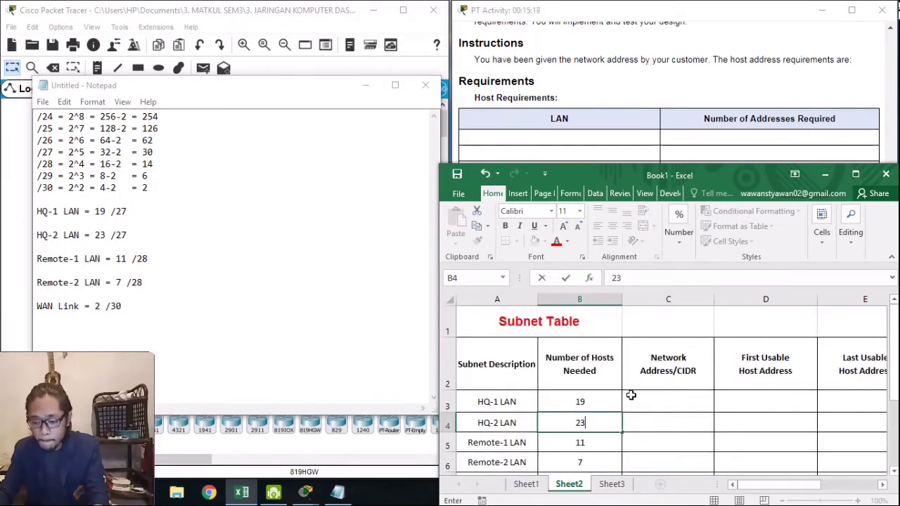
left_click(637, 399)
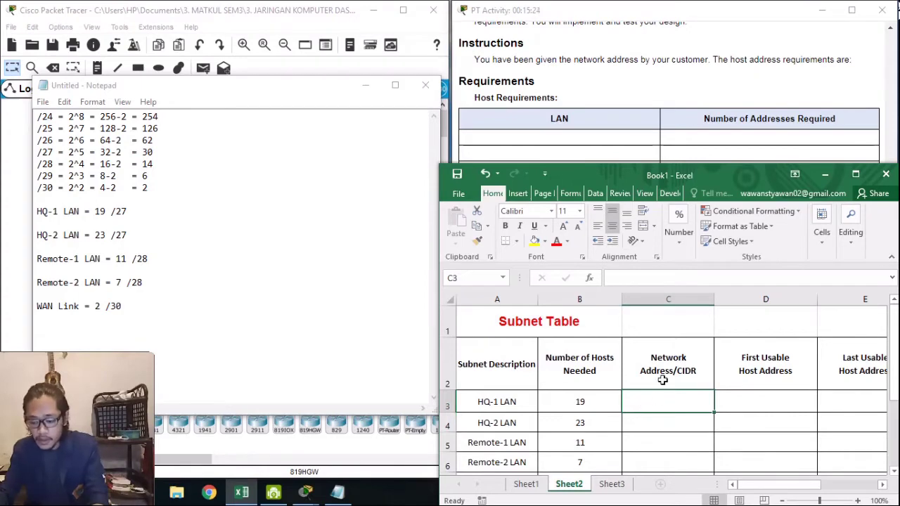
left_click(333, 458)
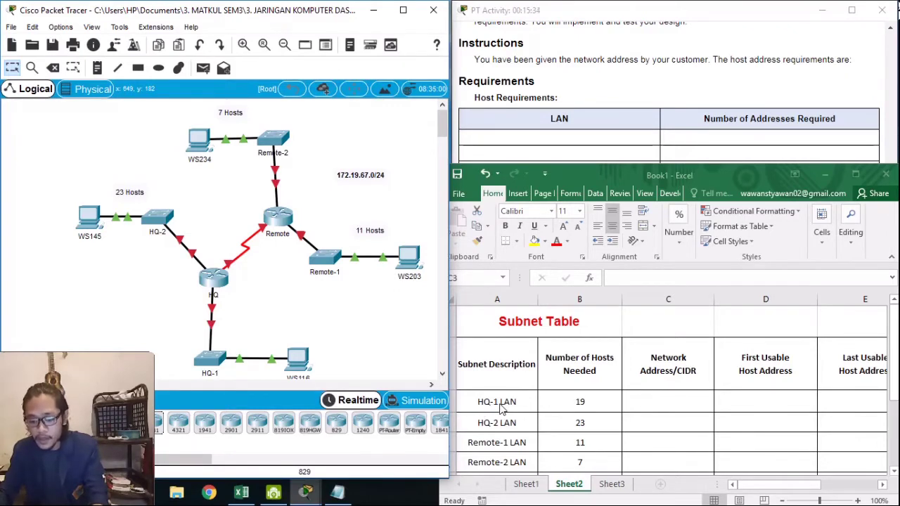
left_click(649, 399)
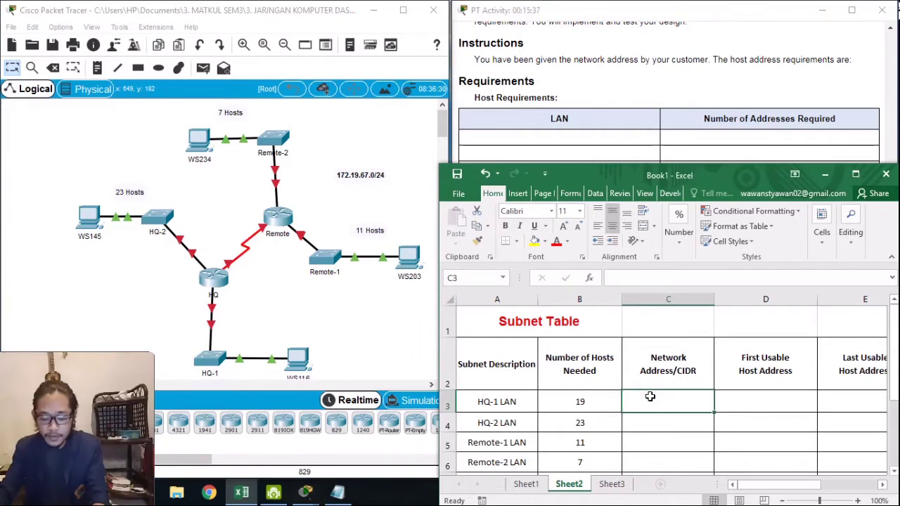
type("172.19")
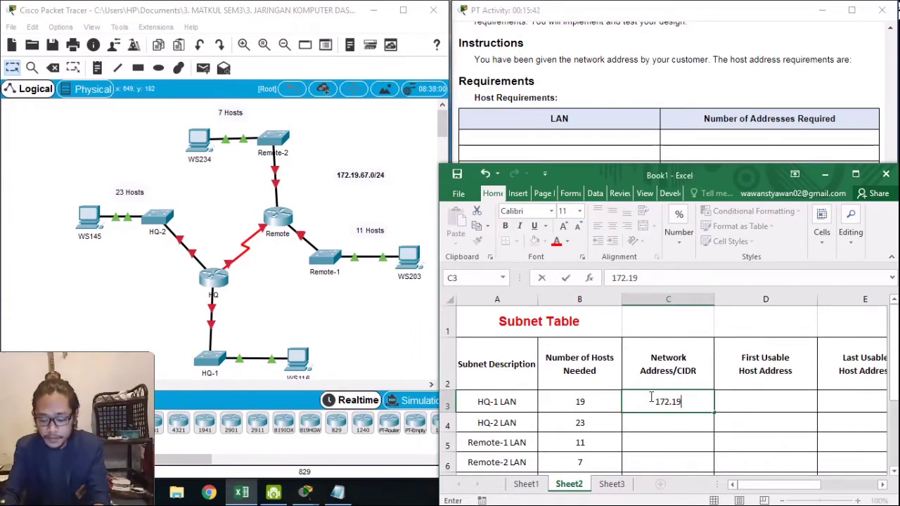
type(".67.0")
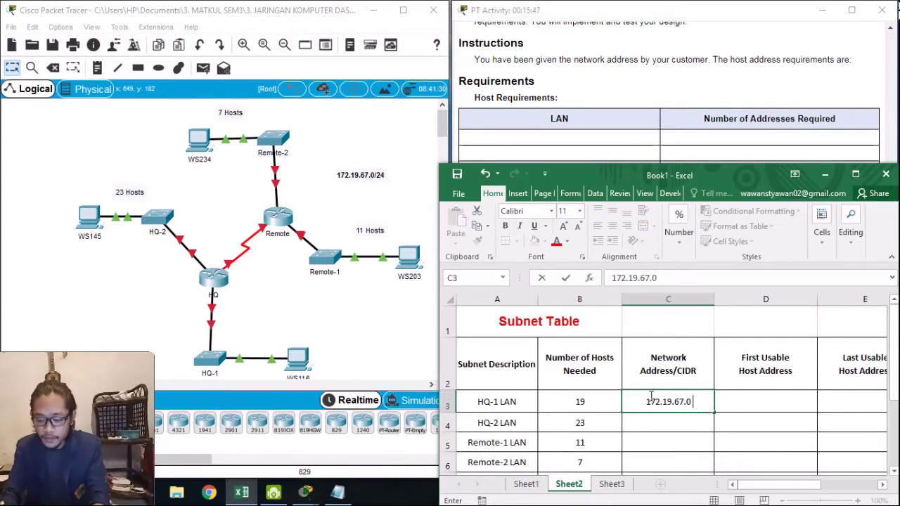
type("/")
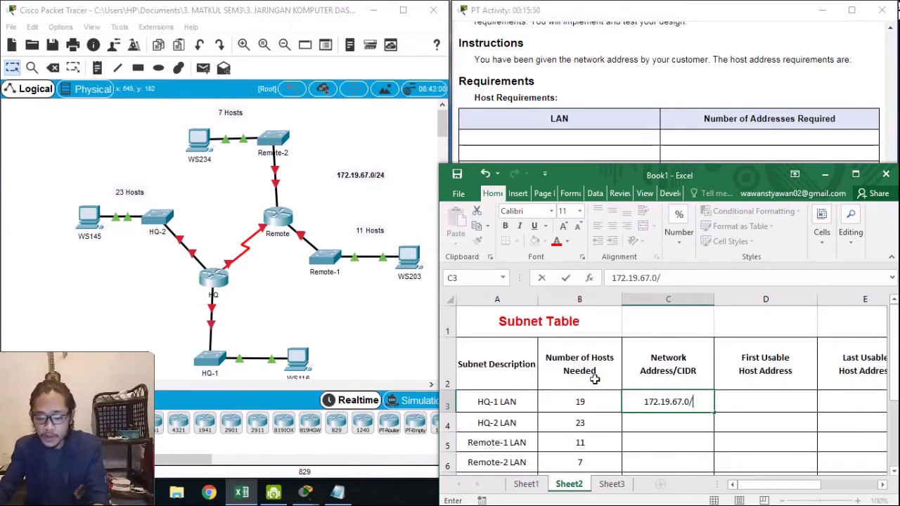
left_click(338, 492)
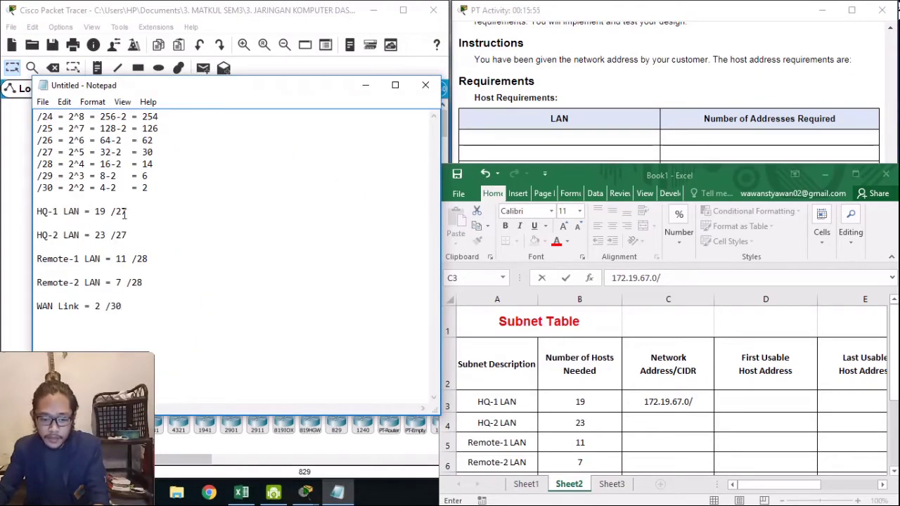
left_click(700, 402)
type("172.19.67.0/")
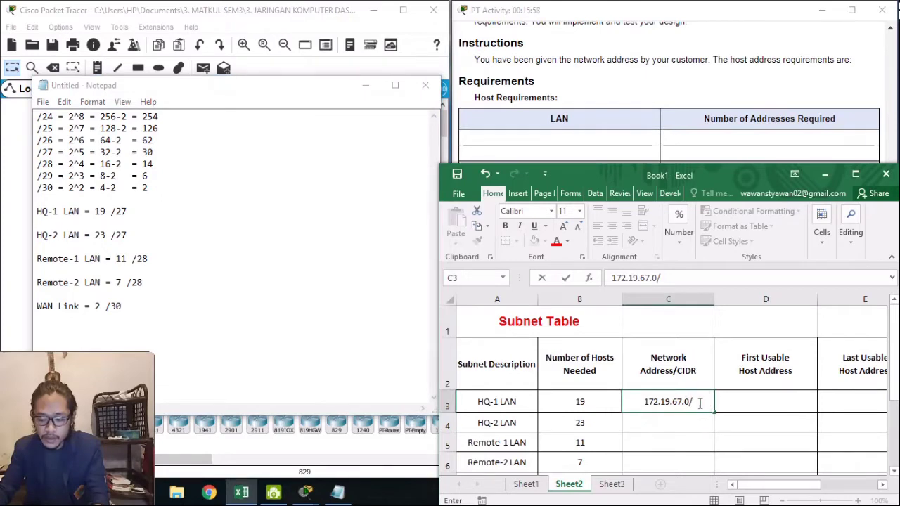
type("27")
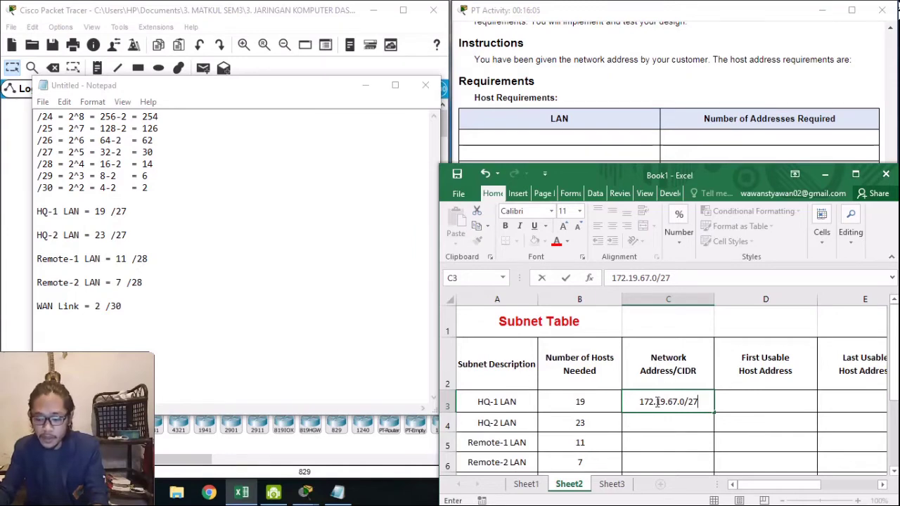
Enter 172.19.67.32/27 as the Network Address/CIDR of HQ-2 LAN in the Subnet Table
left_click(647, 424)
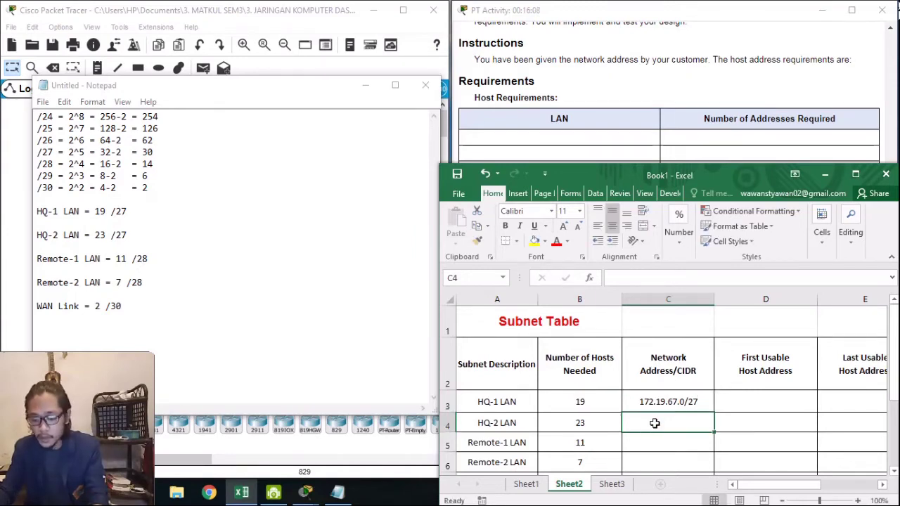
type("172.1")
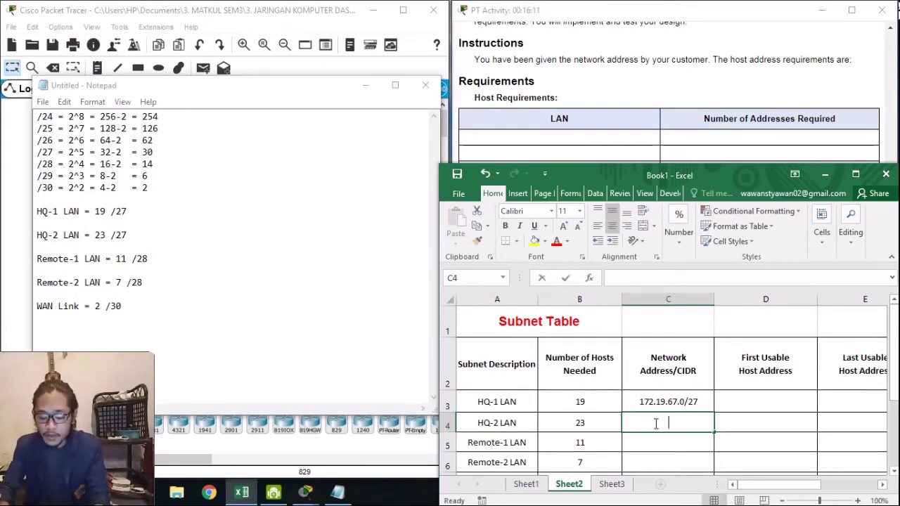
key("BackSpace")
type("9.67")
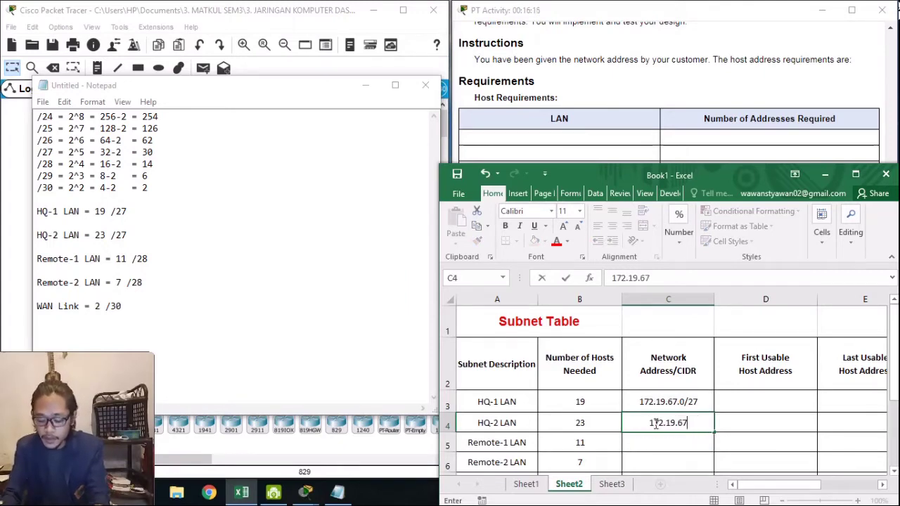
type(".")
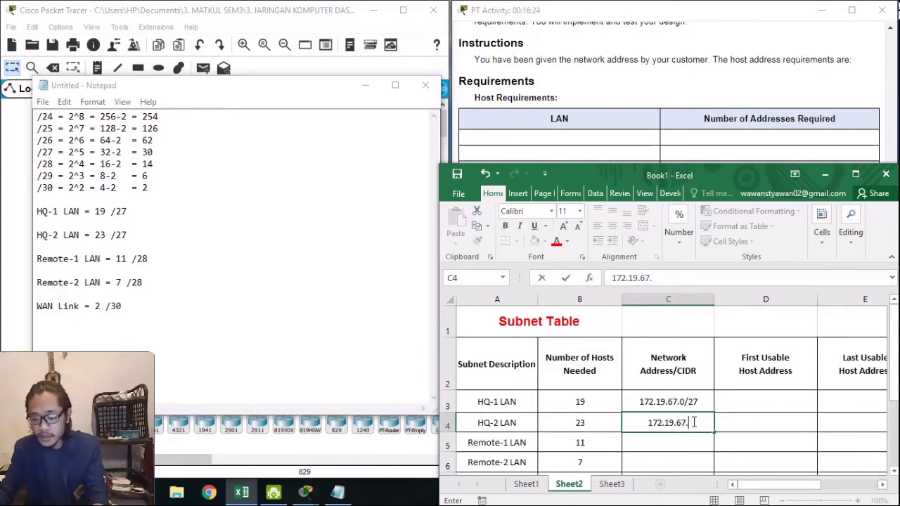
type("32")
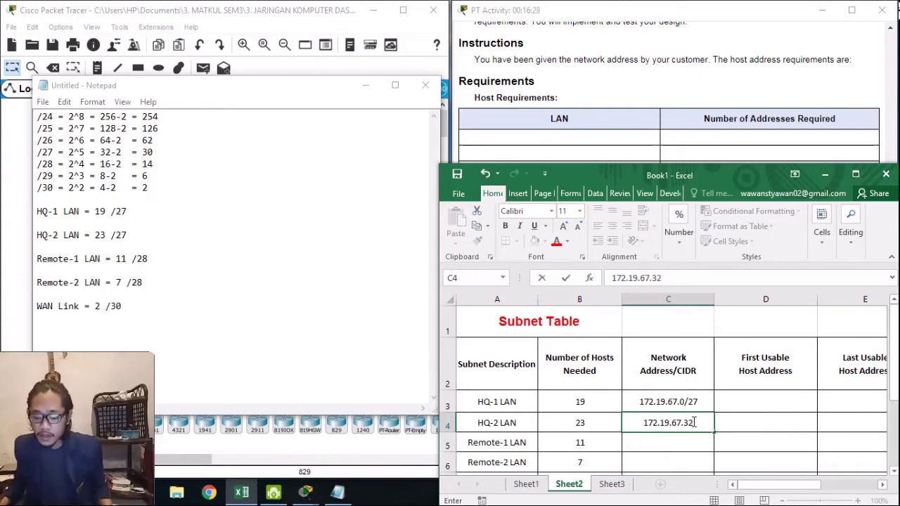
type("/")
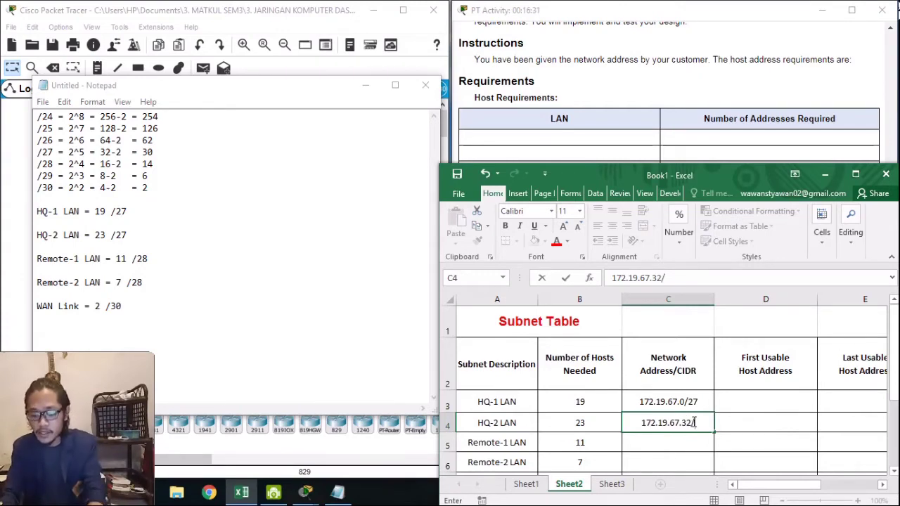
type("27")
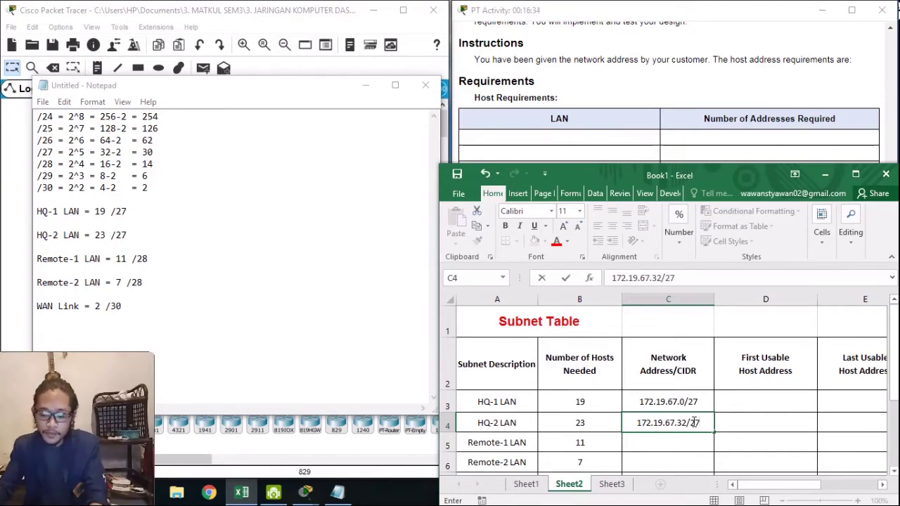
Enter 172.19.67.64/28 as the Network Address/CIDR of Remote-1 LAN in the Subnet Table
left_click(665, 446)
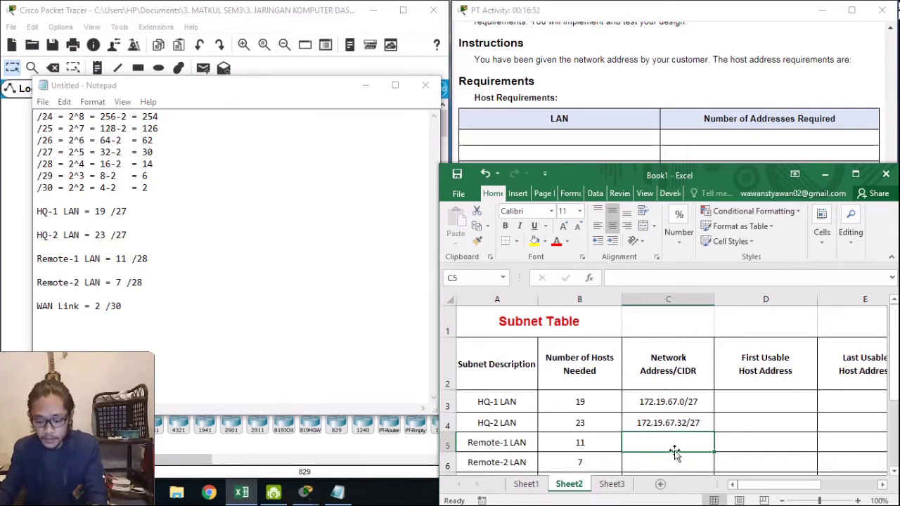
type("172")
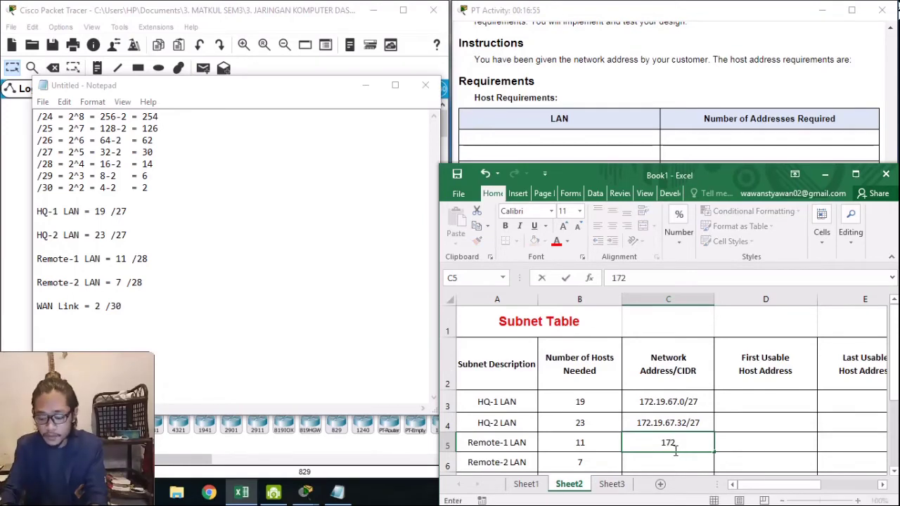
type(".19.")
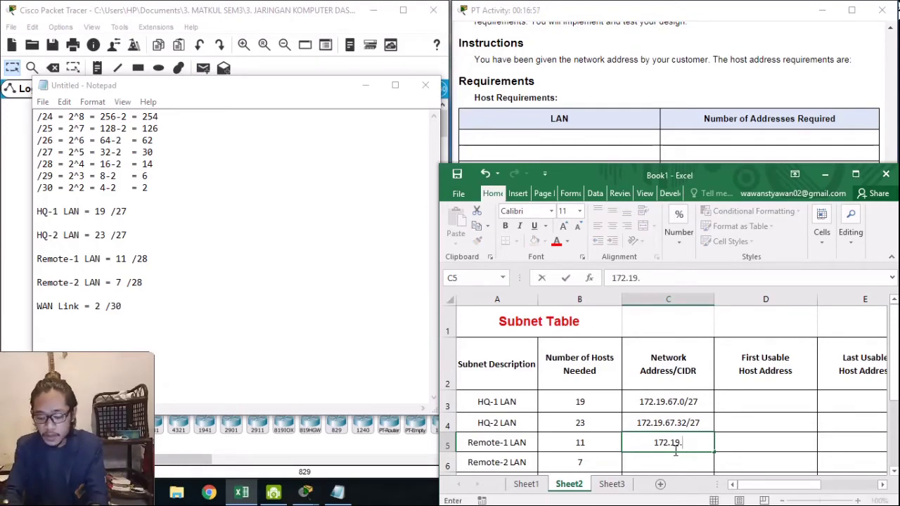
type("67.")
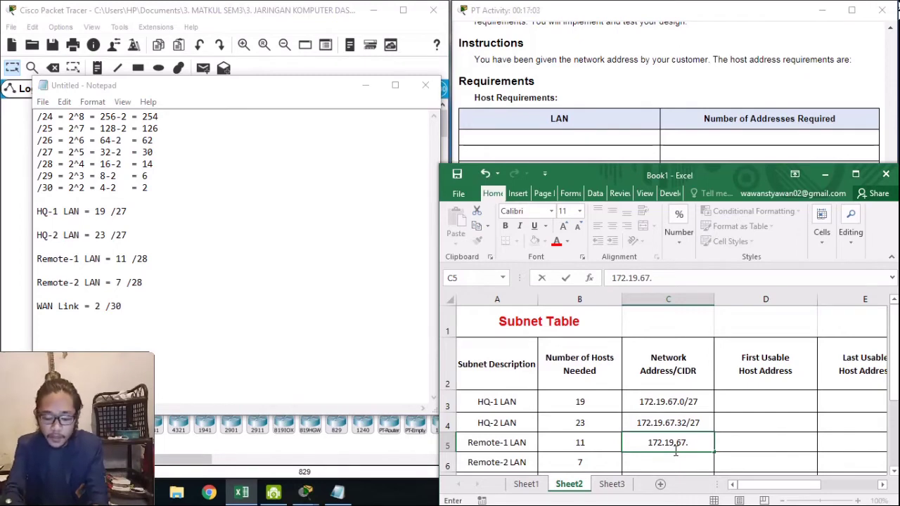
type("64")
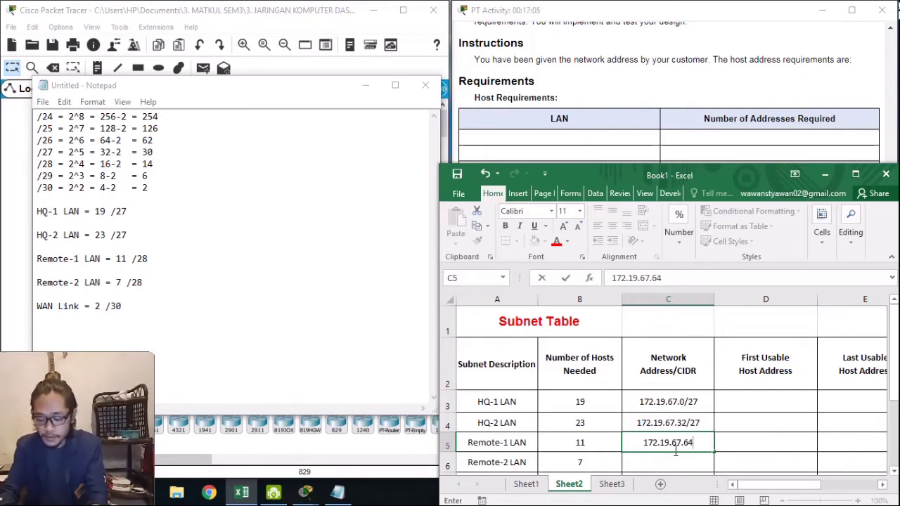
type("/")
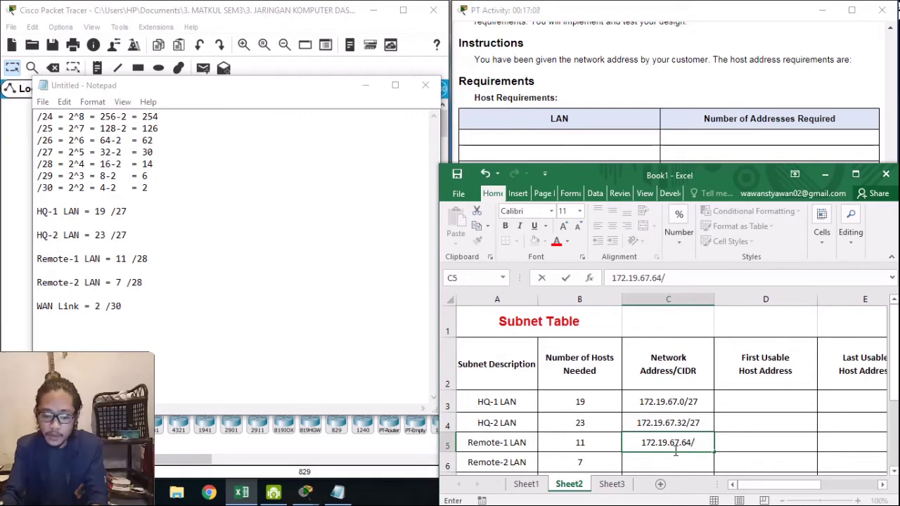
type("28")
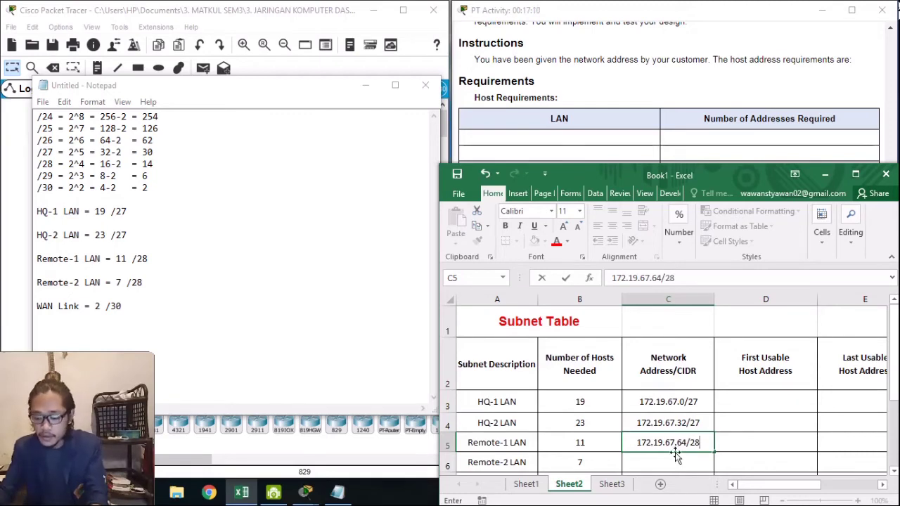
key("Return")
Enter 172.19.67.80/28 as the Network Address/CIDR of Remote-2 LAN in the Subnet Table
scroll(673, 457, "down", 1)
scroll(672, 458, "up", 1)
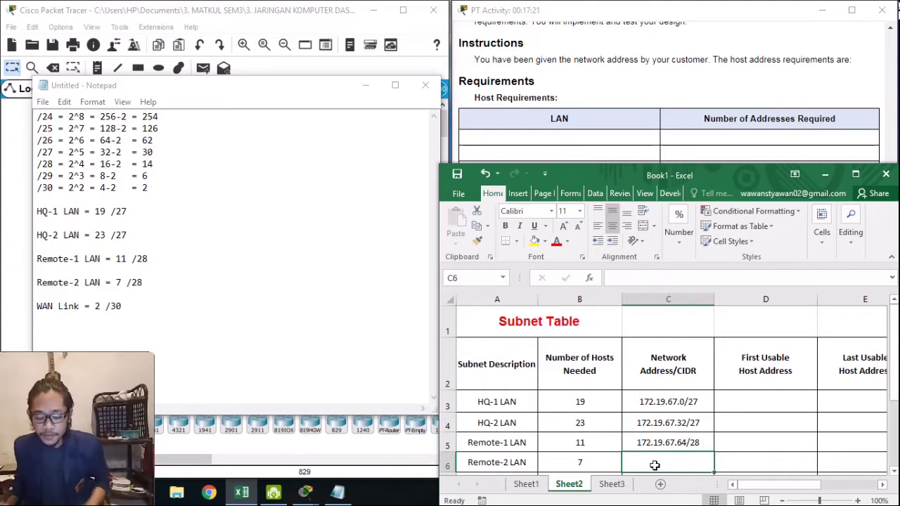
type("172.")
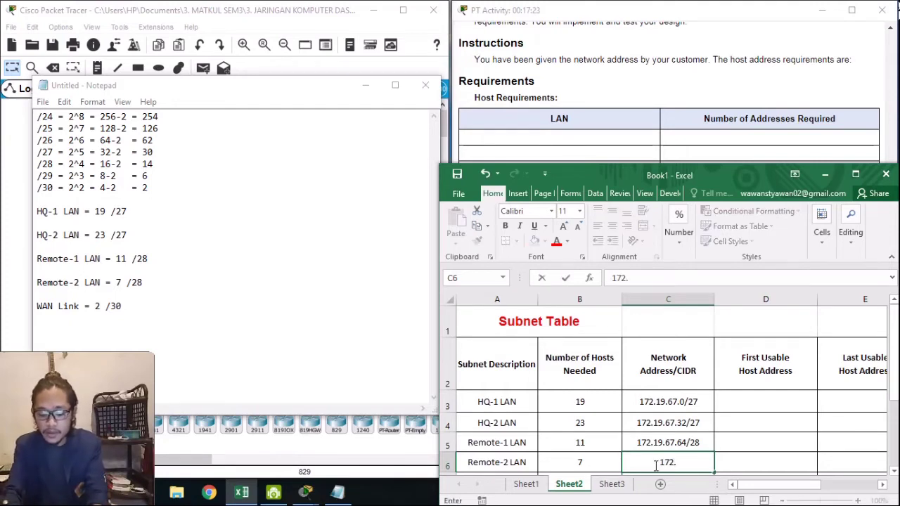
type("1")
type("9.")
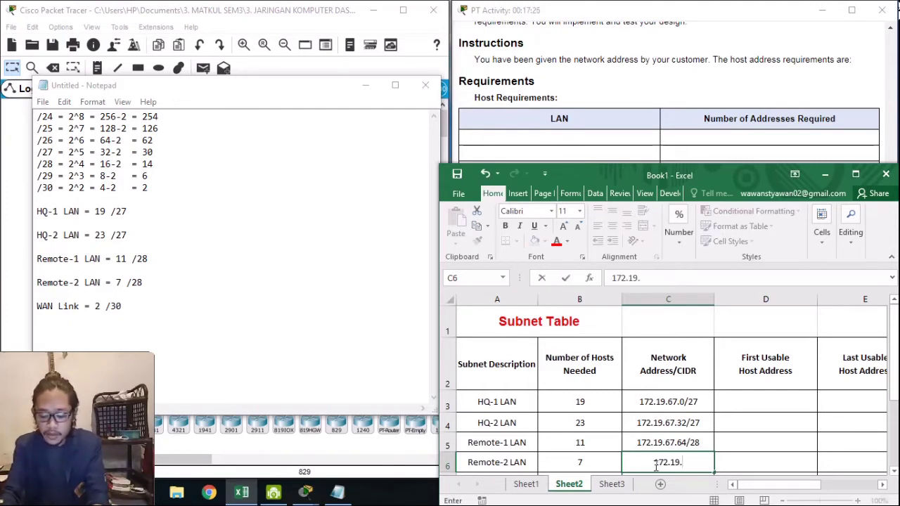
type("67.8")
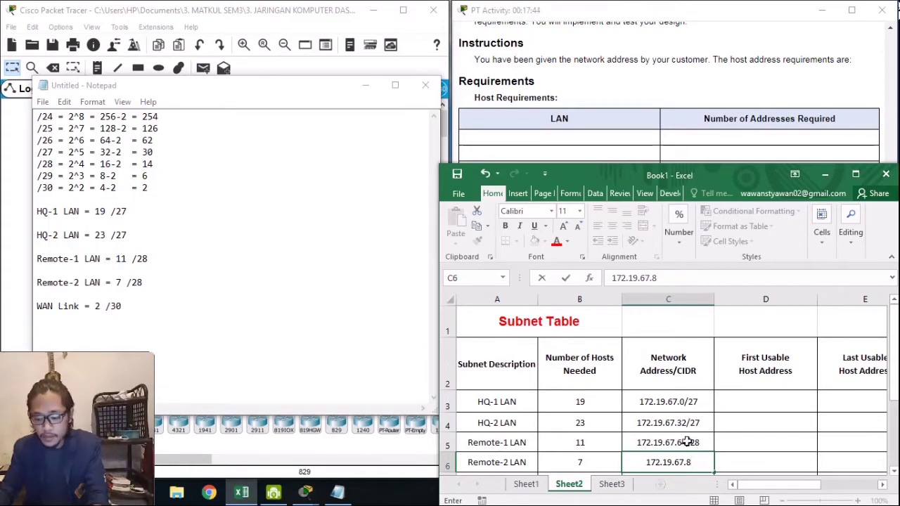
type("0")
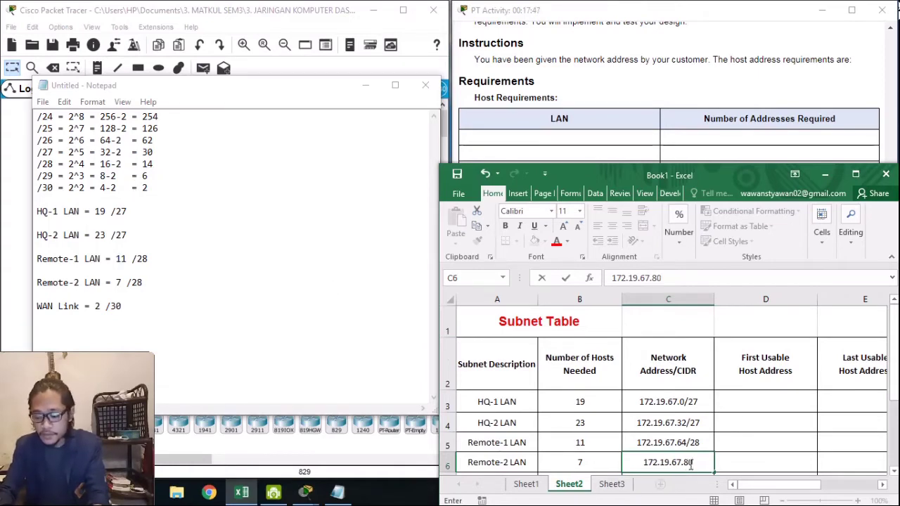
type("/28")
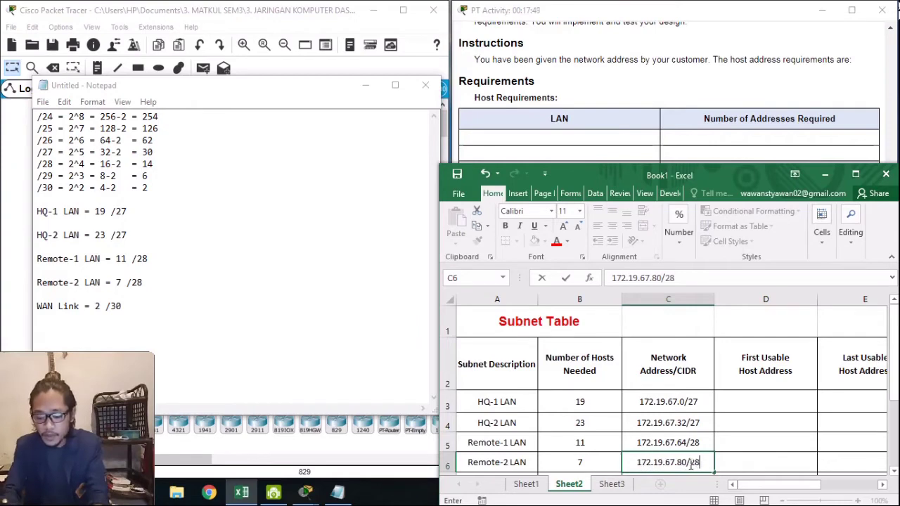
Enter 172.19.67.96/30 as the Network Address/CIDR of the WAN Link in the Subnet Table
scroll(691, 466, "down", 1)
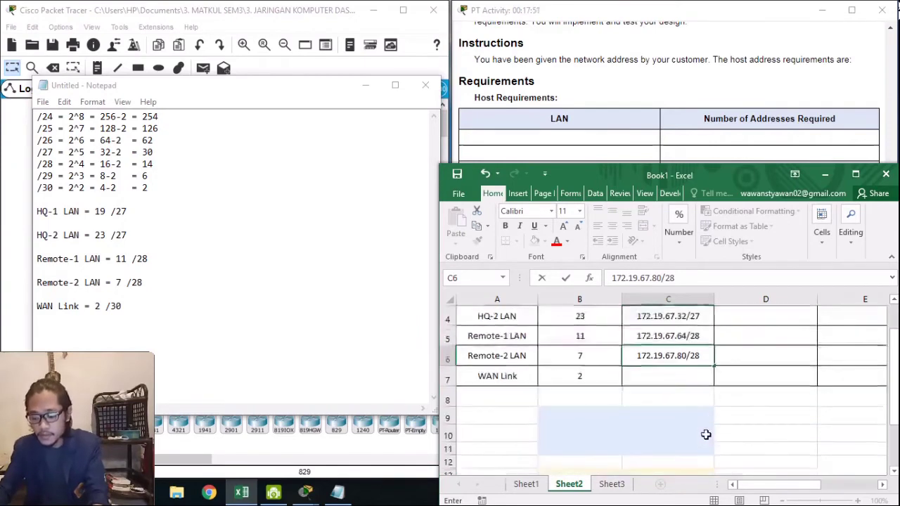
left_click(679, 373)
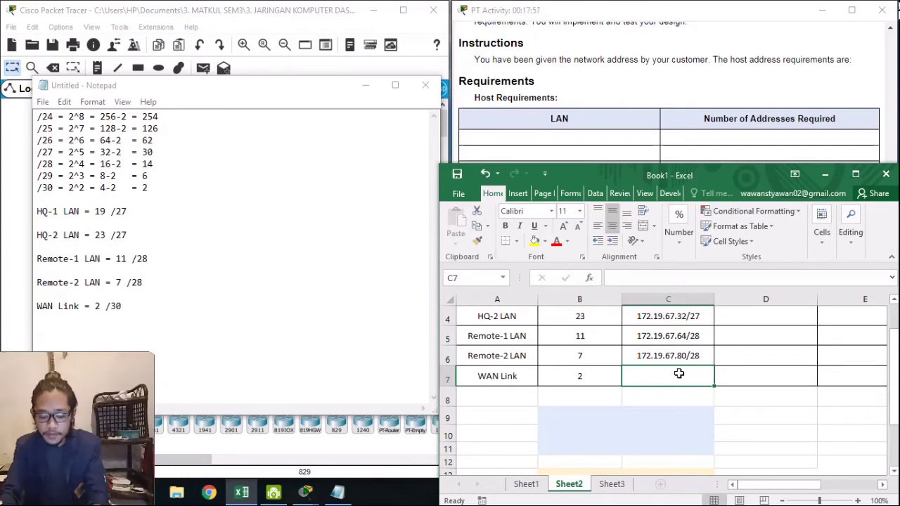
type("172.")
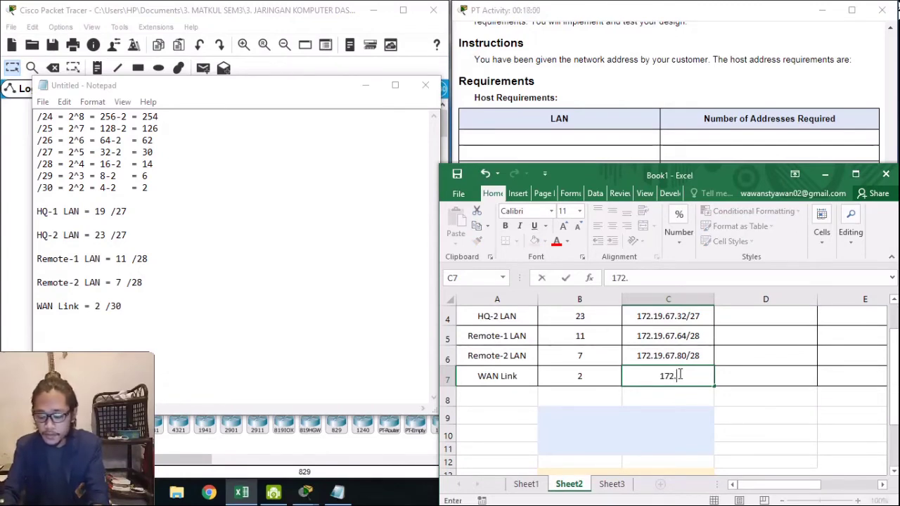
type("19.")
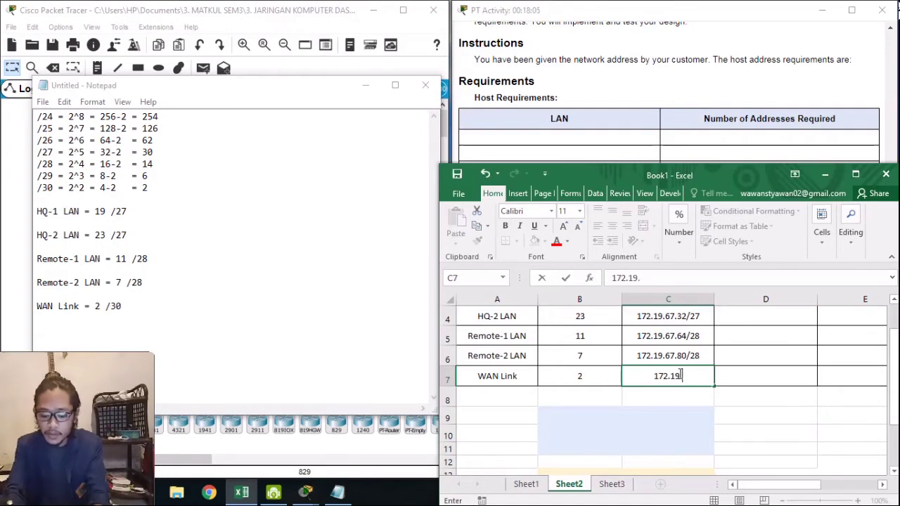
type("67.")
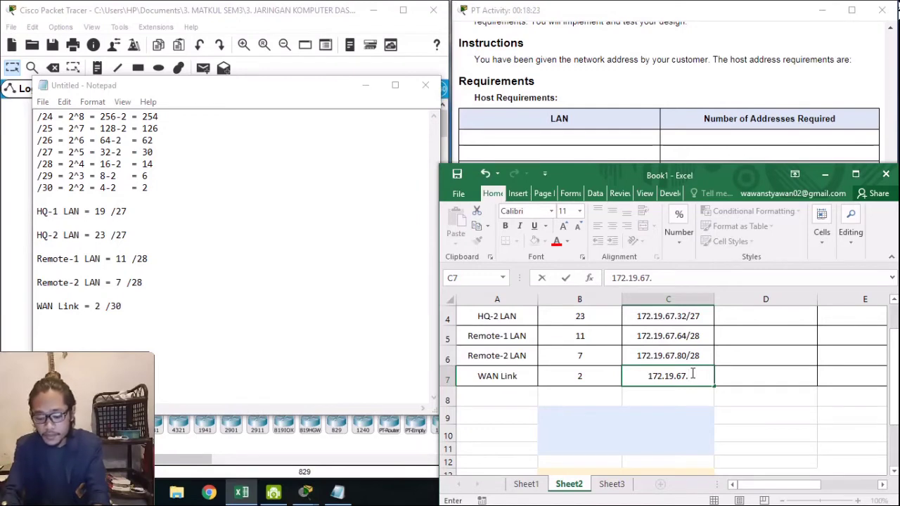
type("96/")
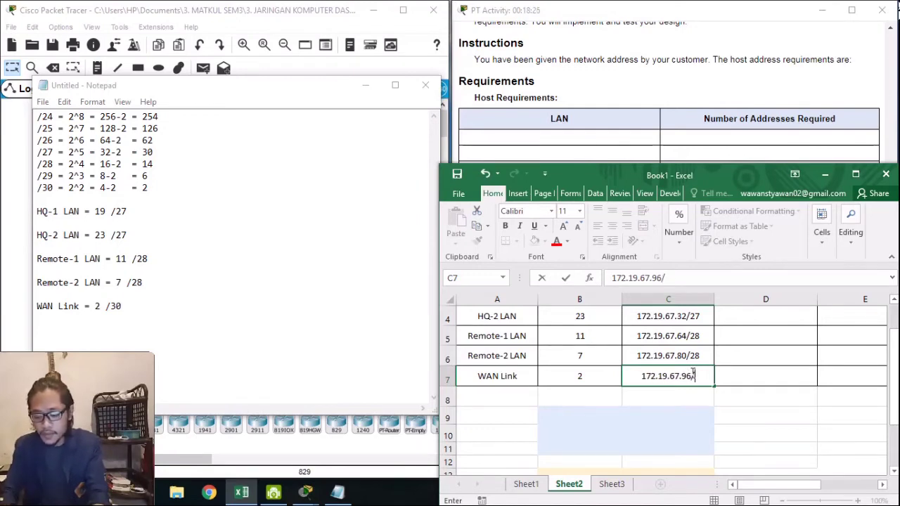
type("30")
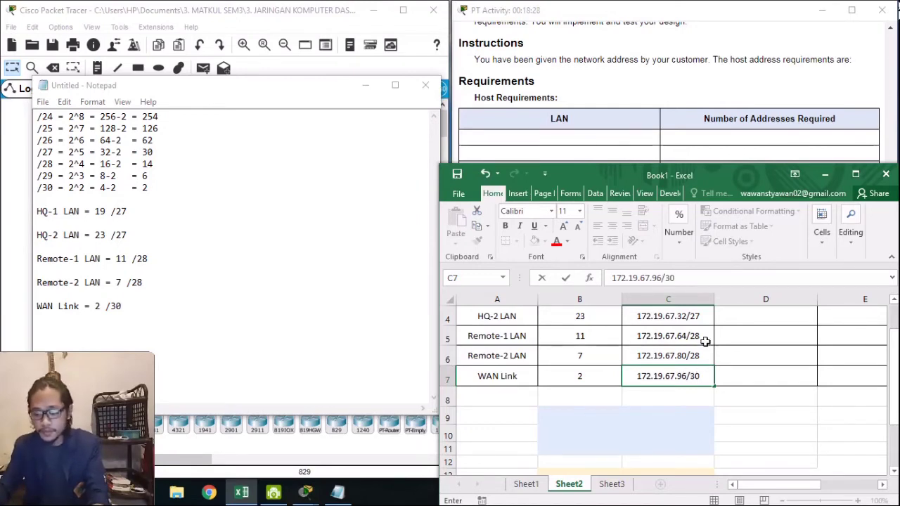
left_click(635, 441)
Enter 172.19.67.31 as the Broadcast Address of HQ-1 LAN in the Subnet Table
scroll(619, 390, "up", 2)
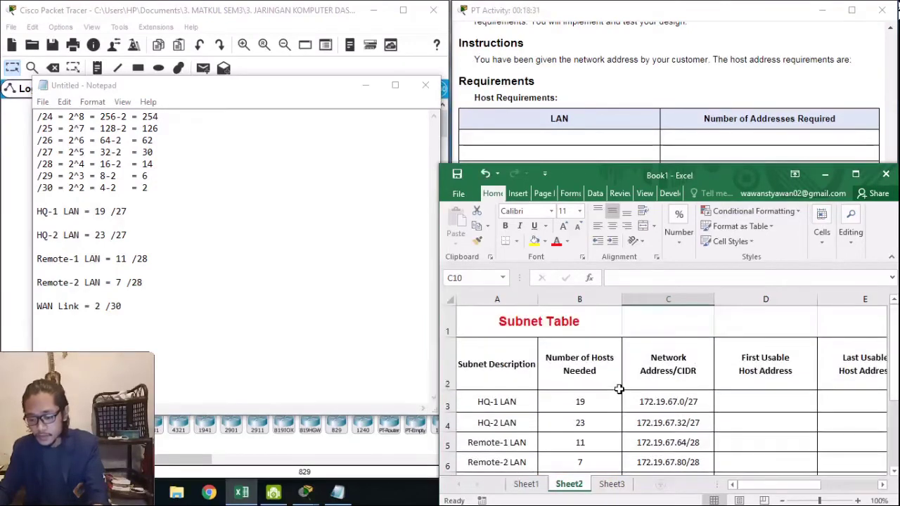
left_click(741, 400)
scroll(751, 415, "down", 2)
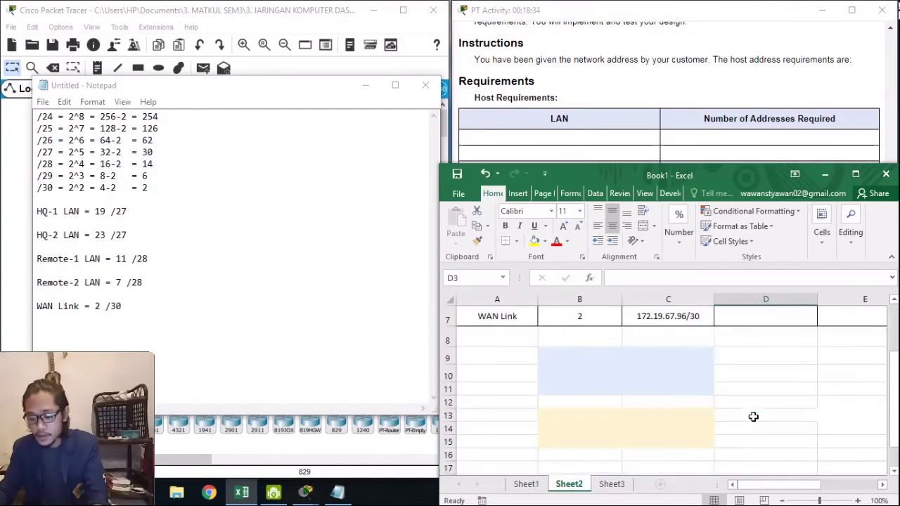
scroll(751, 415, "up", 2)
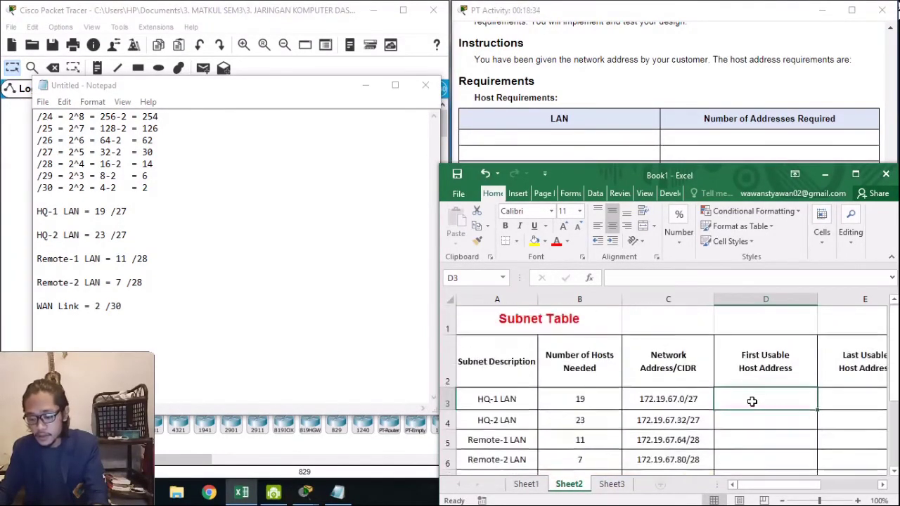
left_click(844, 398)
key("Right")
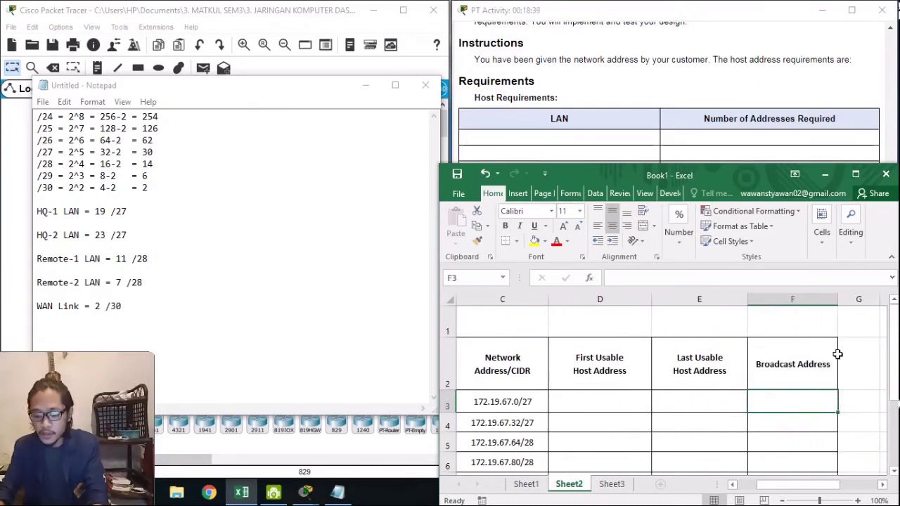
left_click(784, 400)
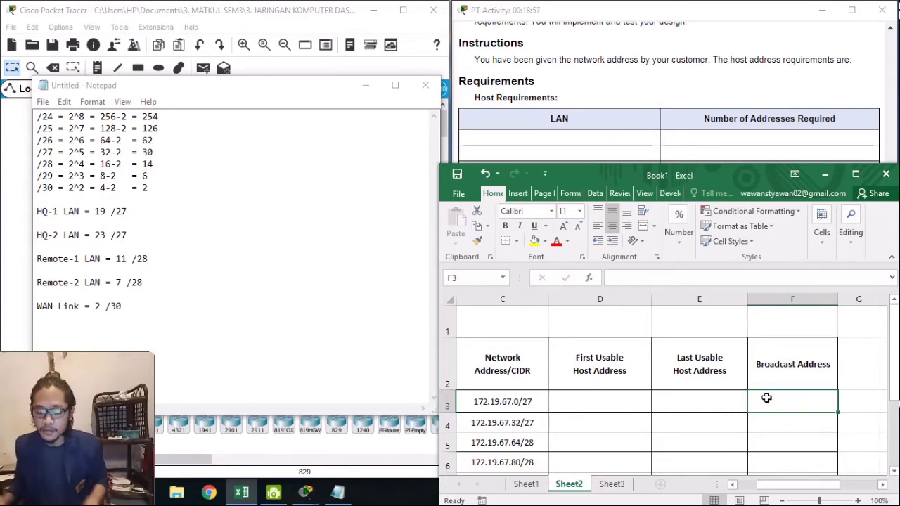
type("172")
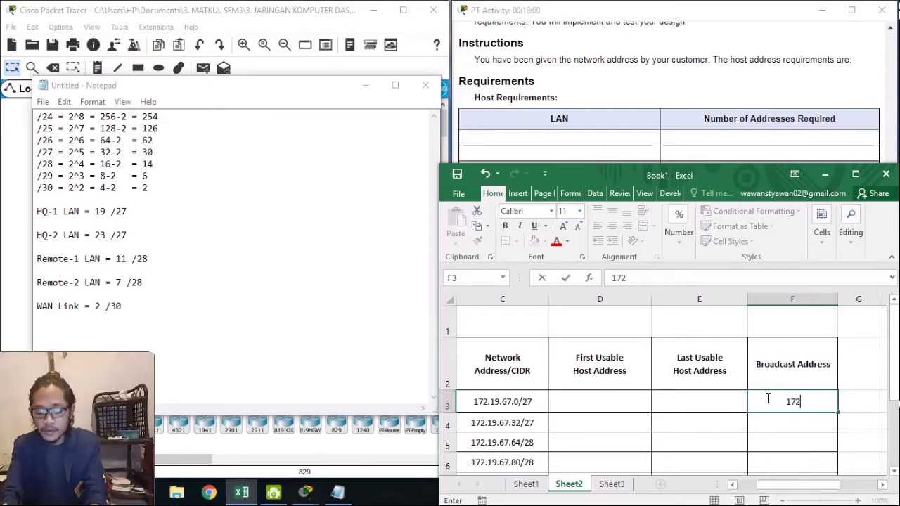
type(".19.67")
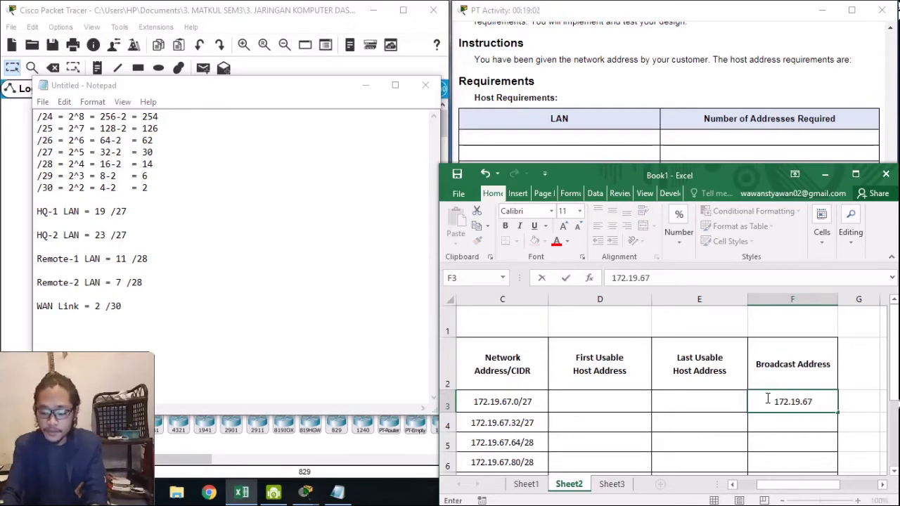
type(".31/")
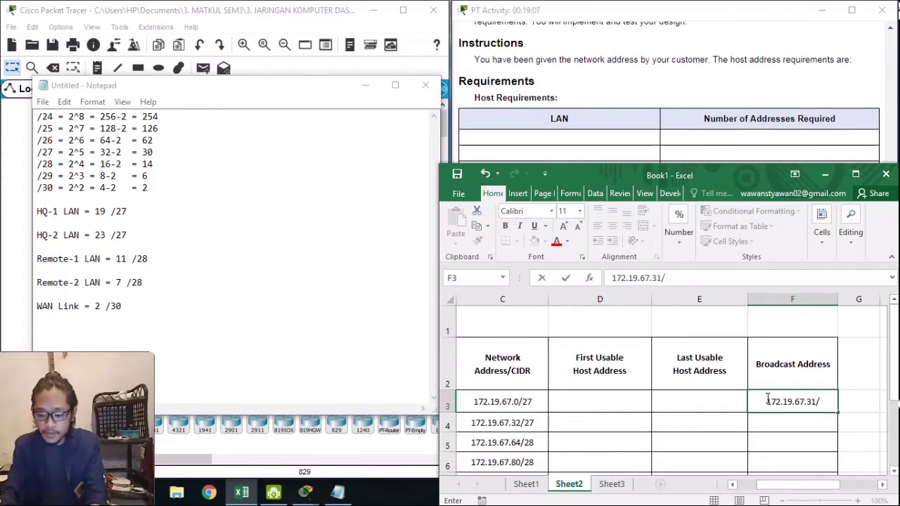
key("BackSpace")
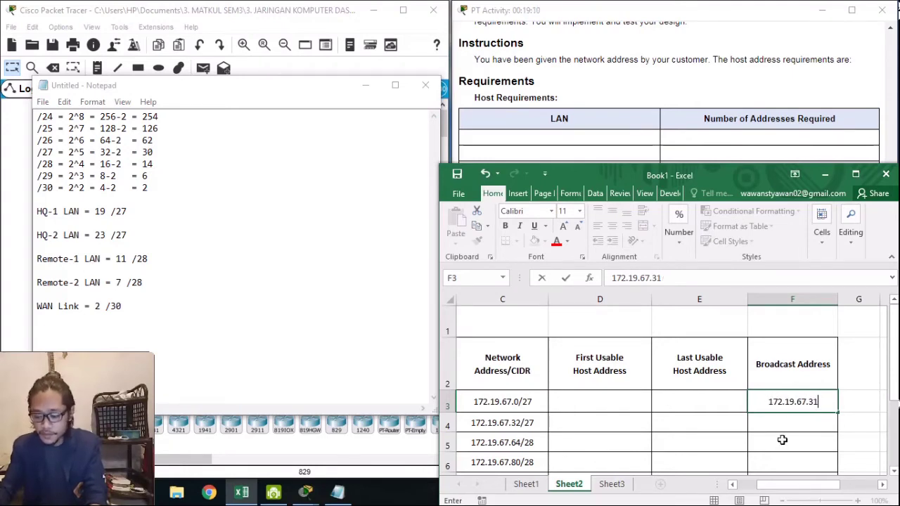
Enter 172.19.67.63 as the Broadcast Address of HQ-2 LAN in the Subnet Table
left_click(789, 419)
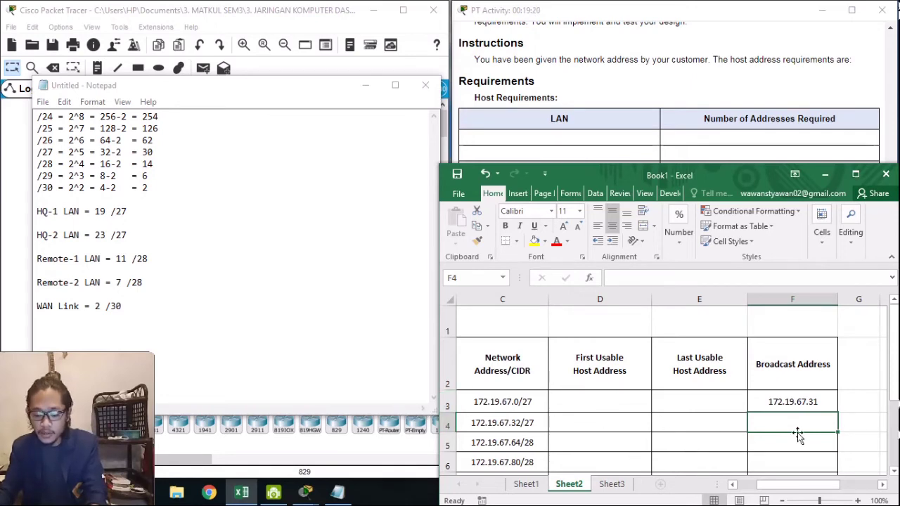
type("172.19.")
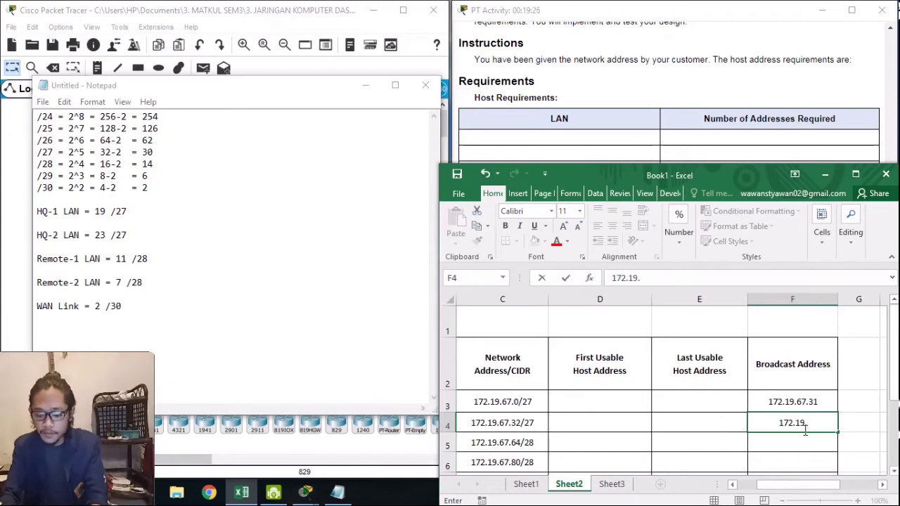
type("67")
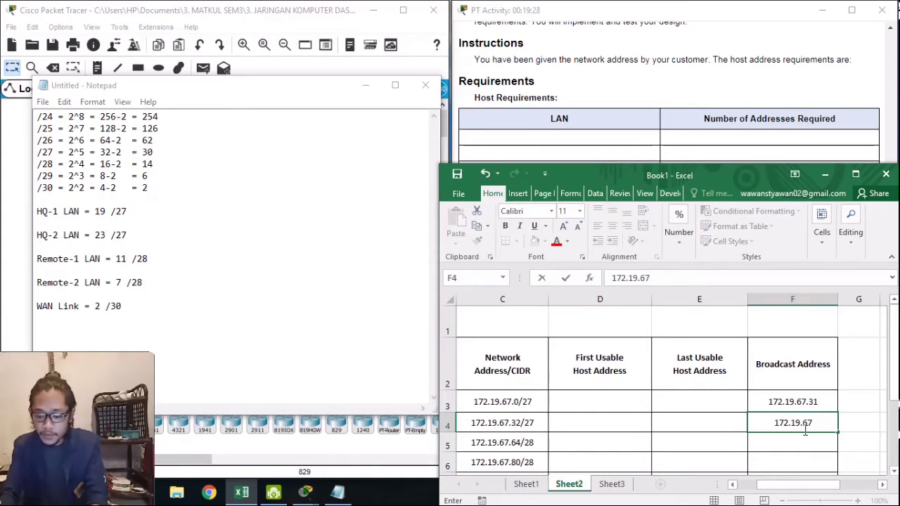
type(".")
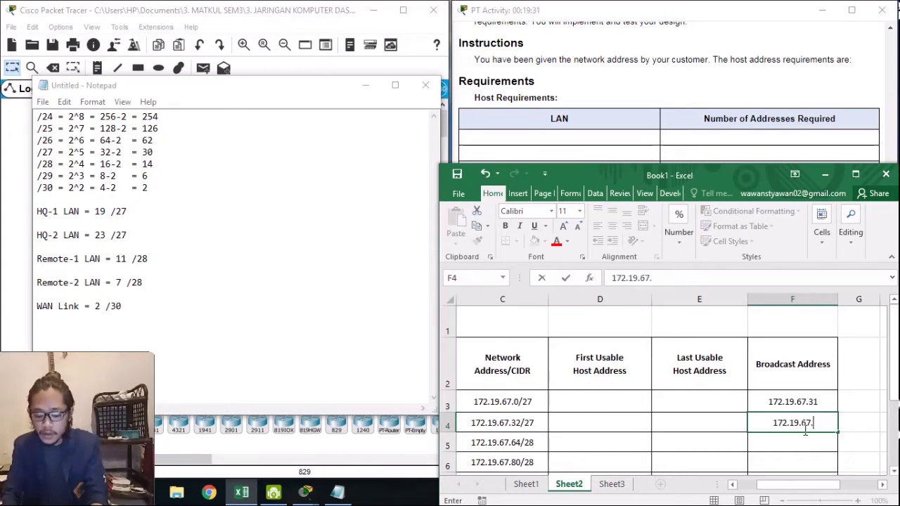
type("63")
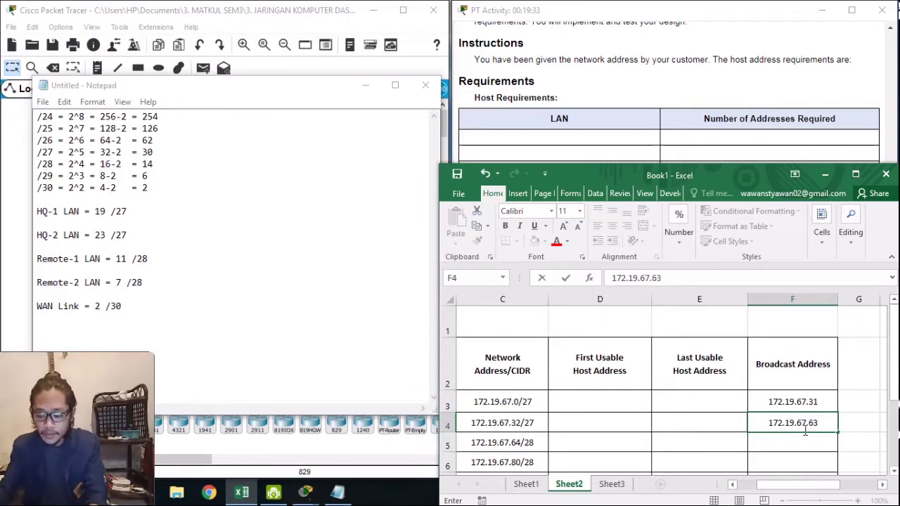
Enter 172.19.67.79 as the Broadcast Address of Remote-1 LAN in the Subnet Table
left_click(803, 446)
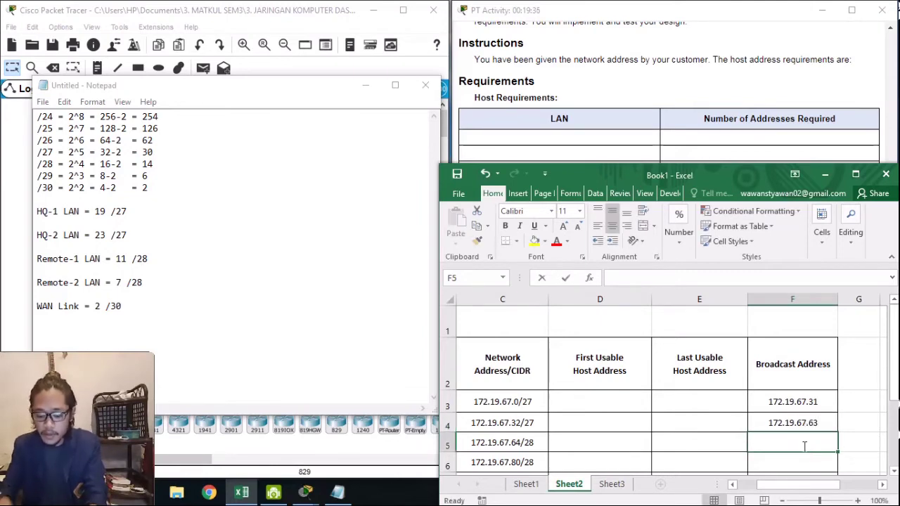
type("172.19.")
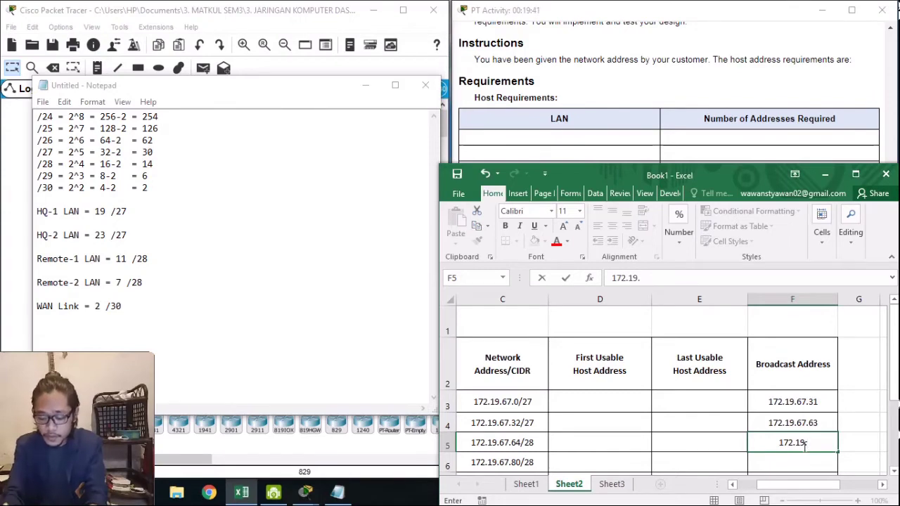
type("67.")
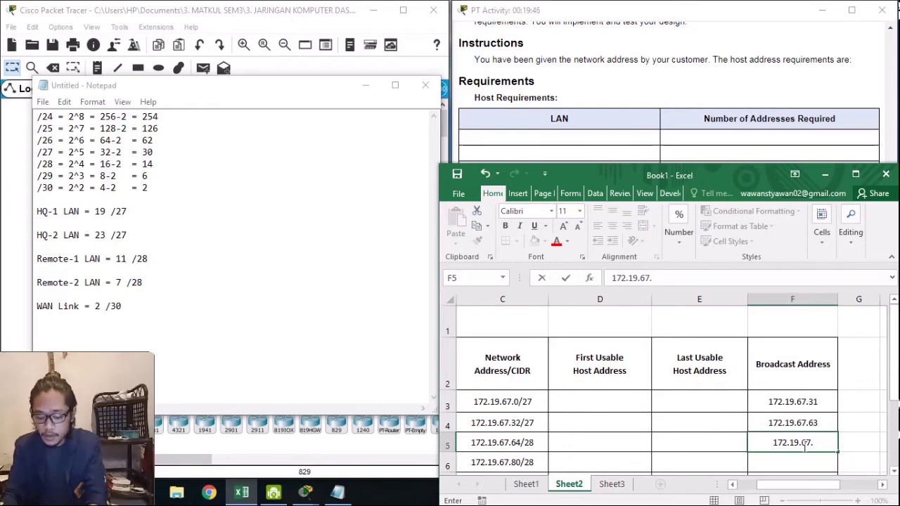
type("79")
Enter "172.19.67.95." as the Broadcast Address of Remote-2 LAN in the Subnet Table
scroll(814, 415, "down", 1)
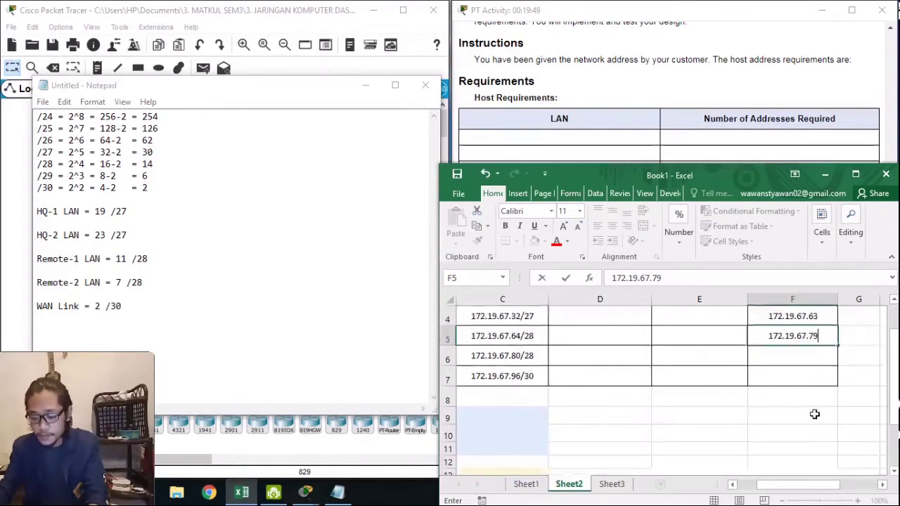
left_click(799, 355)
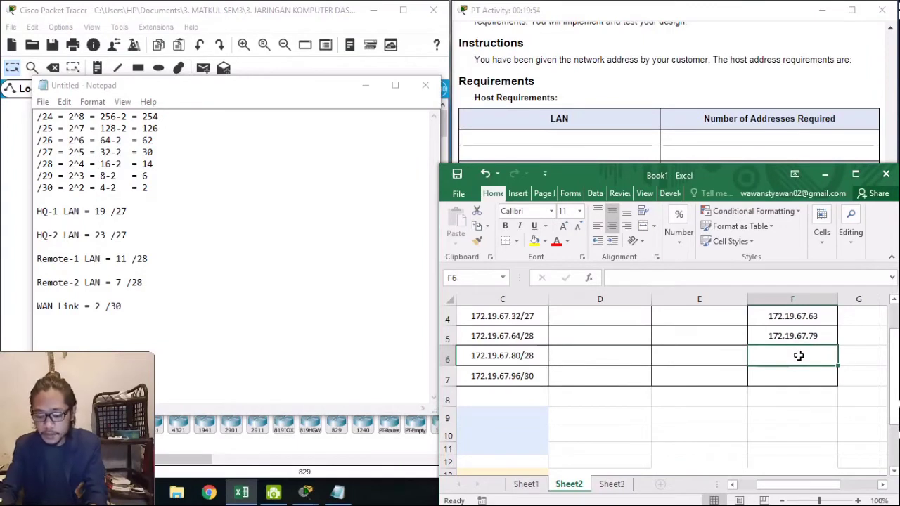
type("172")
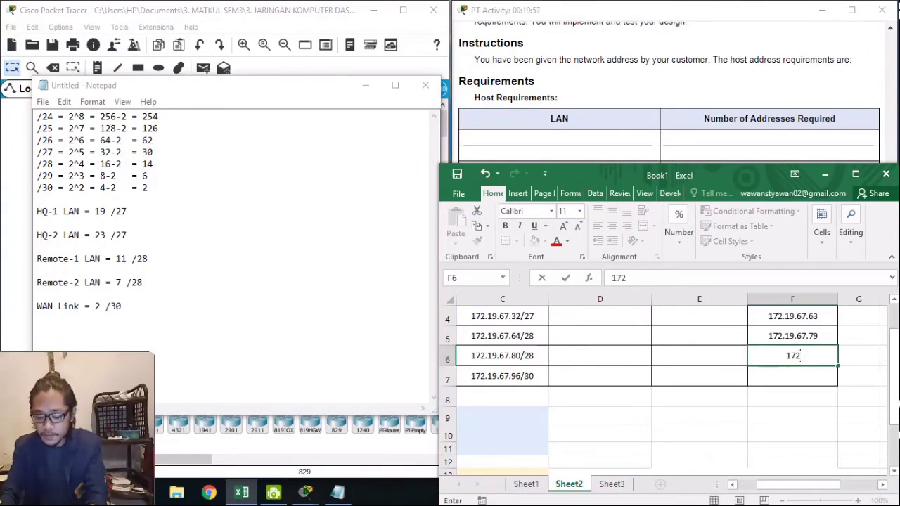
type(".1")
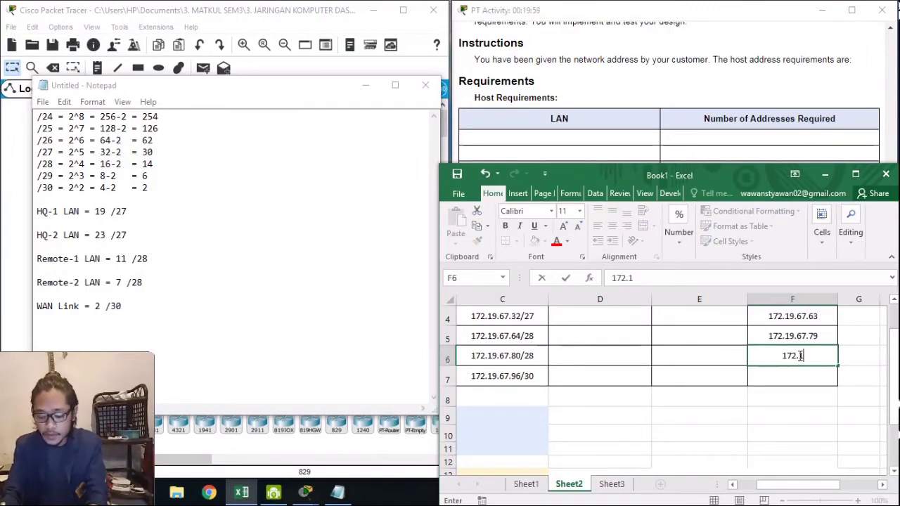
type("9.67.")
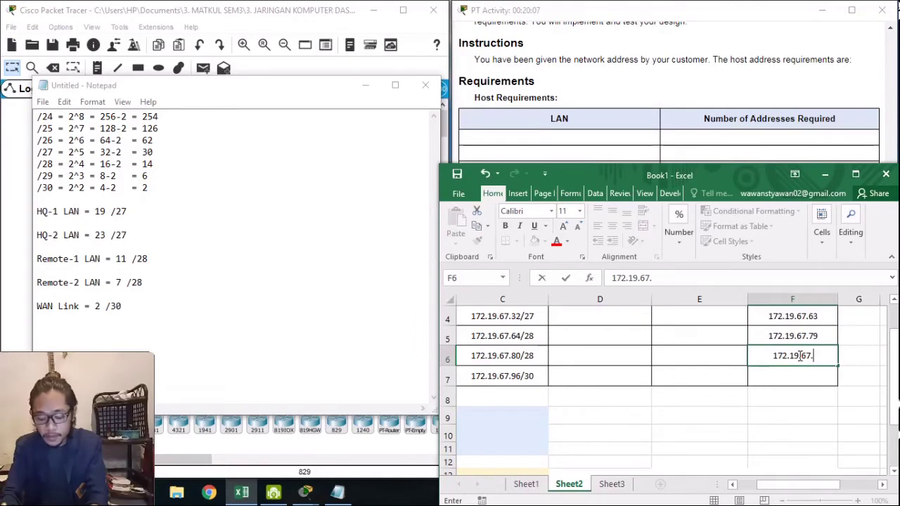
type("95.")
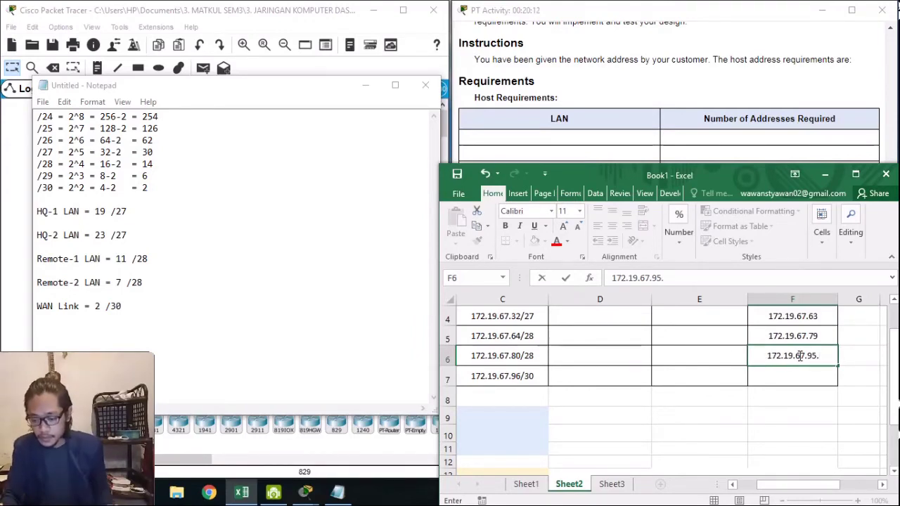
Enter 172.19.67.99 as the Broadcast Address of the WAN Link in the Subnet Table
left_click(798, 377)
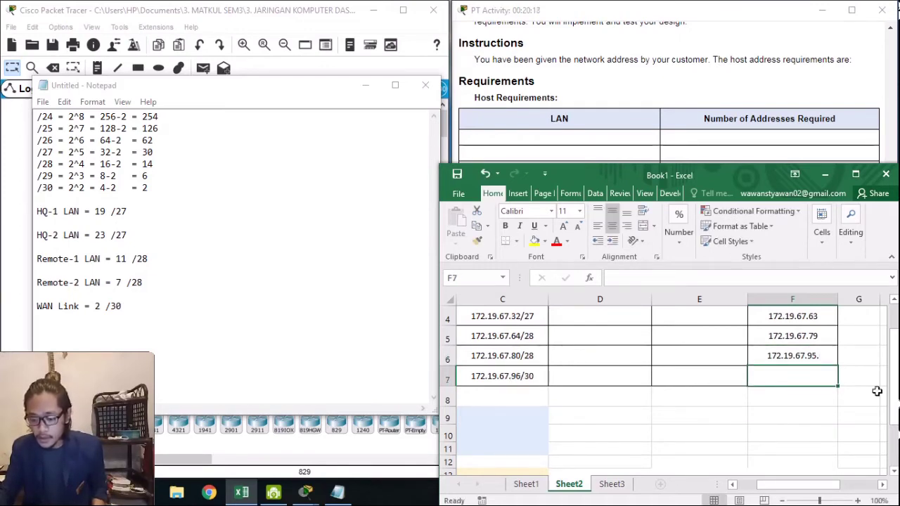
type("172.")
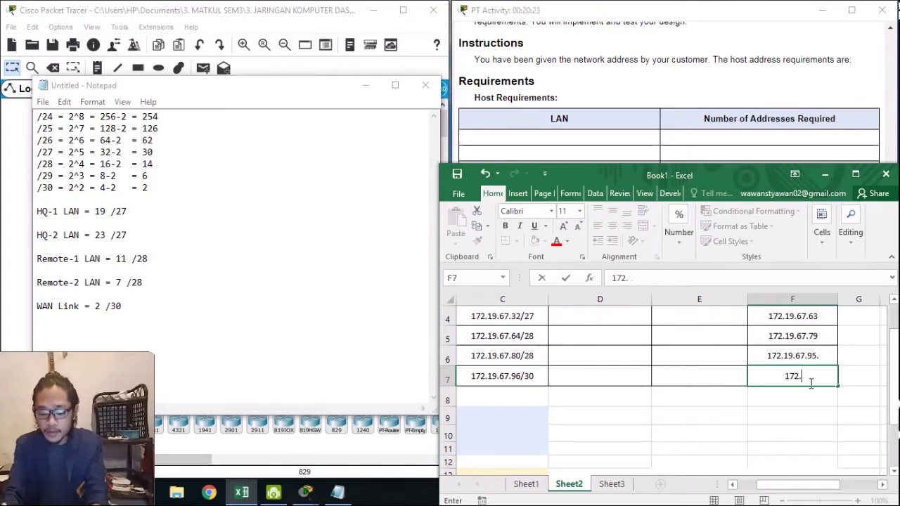
type("19.67")
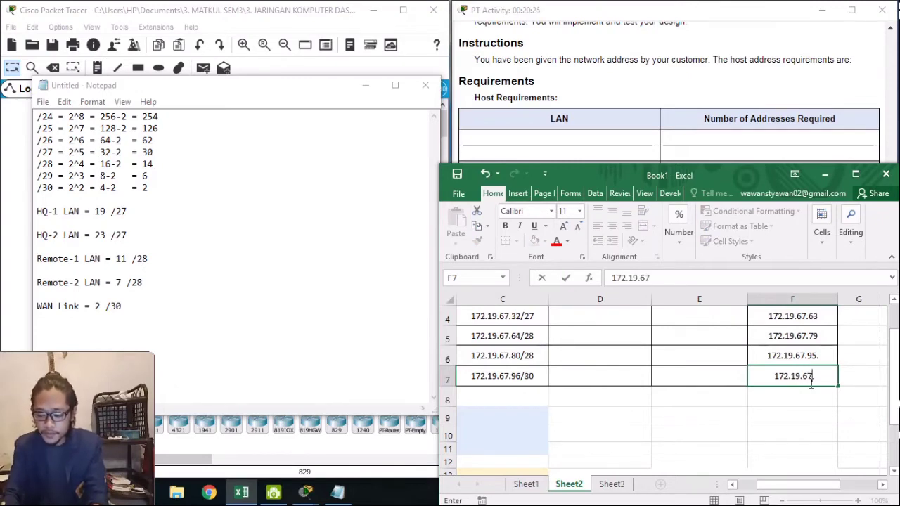
type(".9")
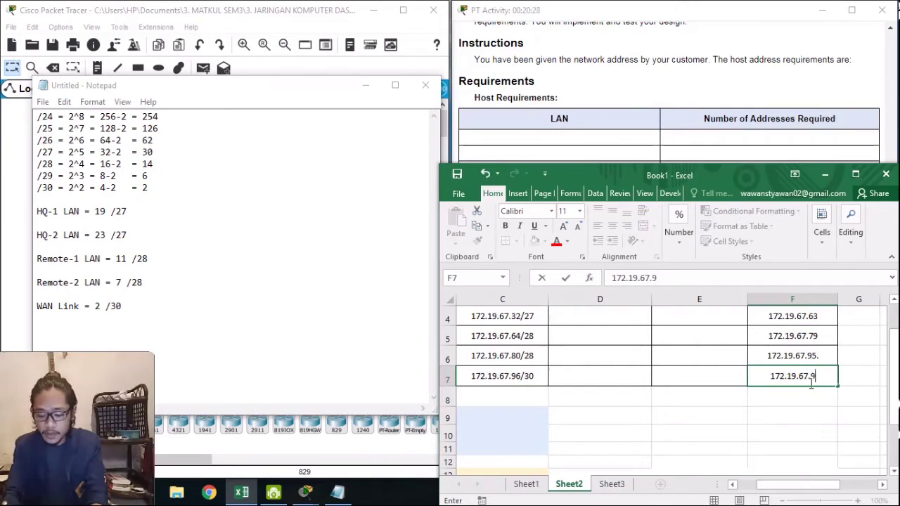
type("9")
Remove the trailing dot from Remote-2 LAN's Broadcast Address, making it 172.19.67.95
left_click(823, 359)
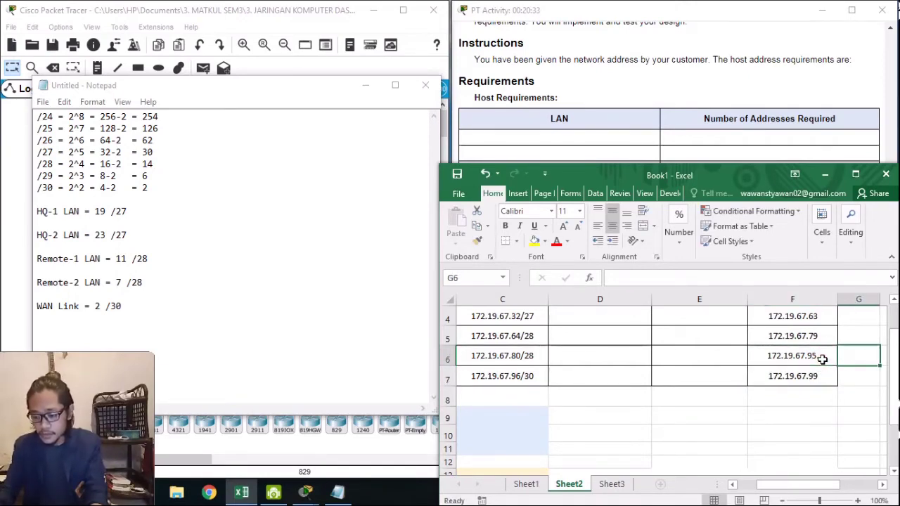
double_click(822, 360)
key("BackSpace")
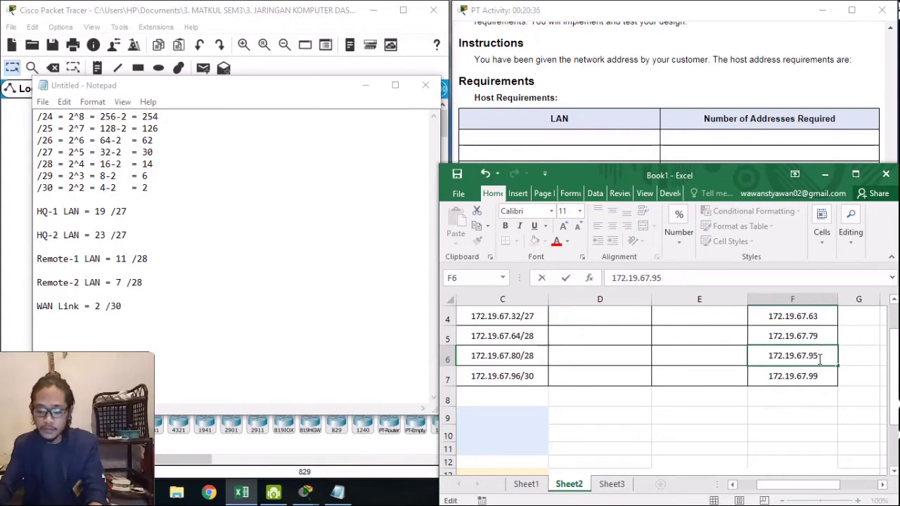
Enter 172.19.67.1 as the First Usable Host Address of HQ-1 LAN in the Subnet Table
scroll(671, 361, "up", 2)
scroll(665, 369, "up", 1)
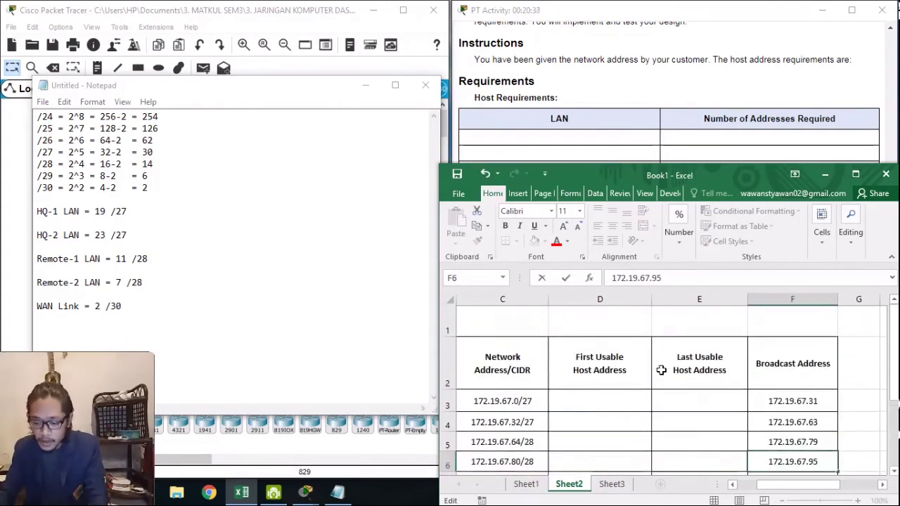
left_click(593, 395)
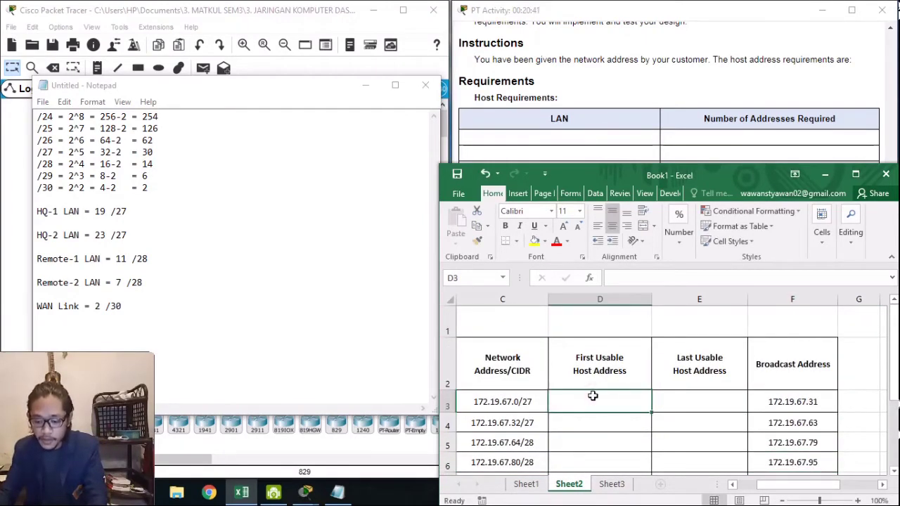
type("17")
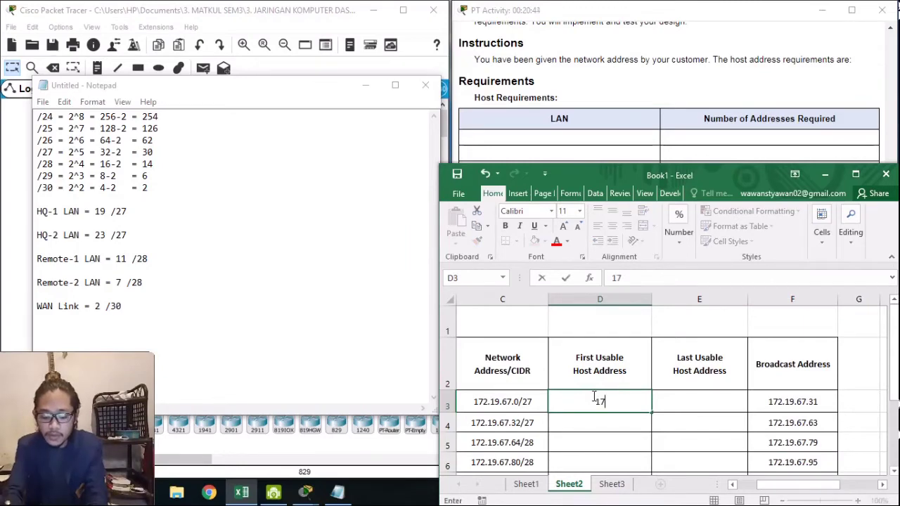
type("2.19.67")
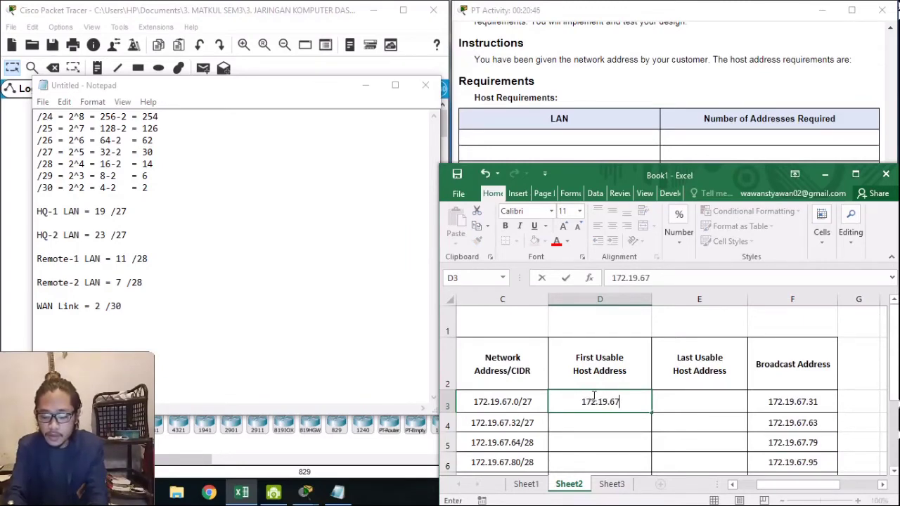
type(".1")
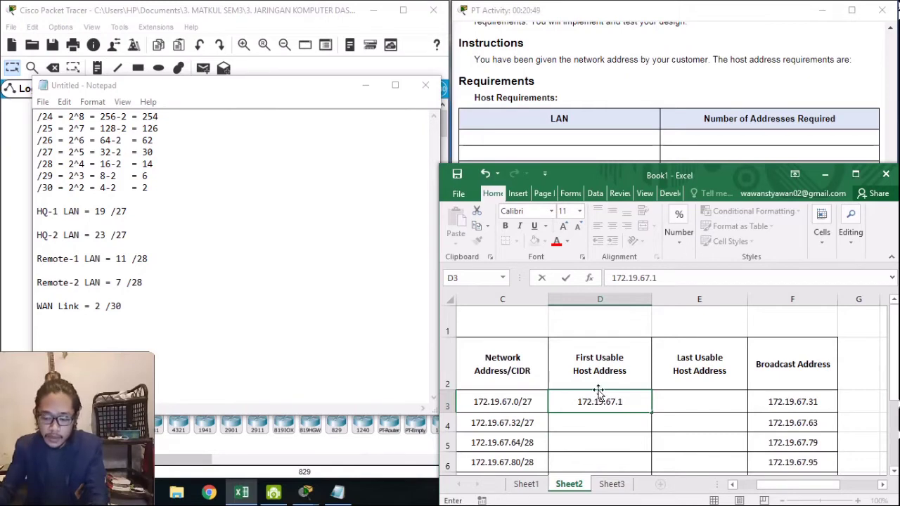
Enter 172.19.67.30 as the Last Usable Host Address of HQ-1 LAN in the Subnet Table
left_click(714, 394)
type("1")
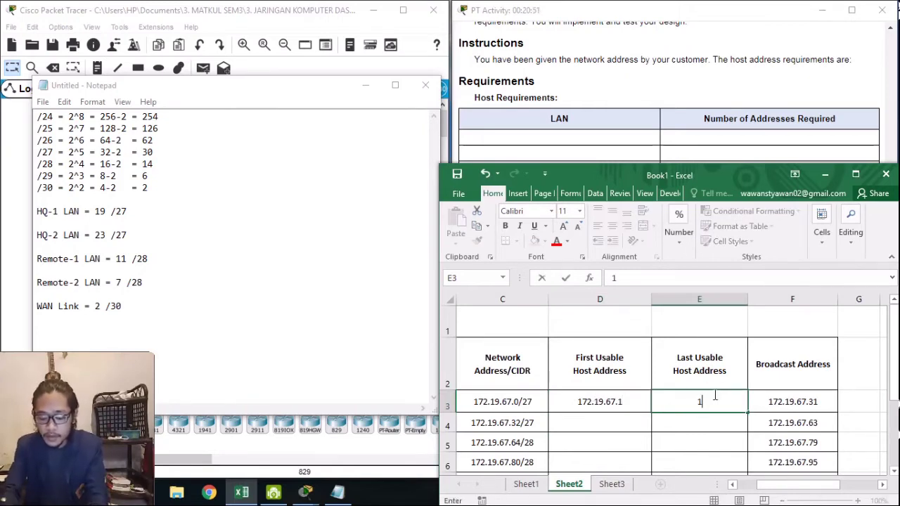
type("72.1")
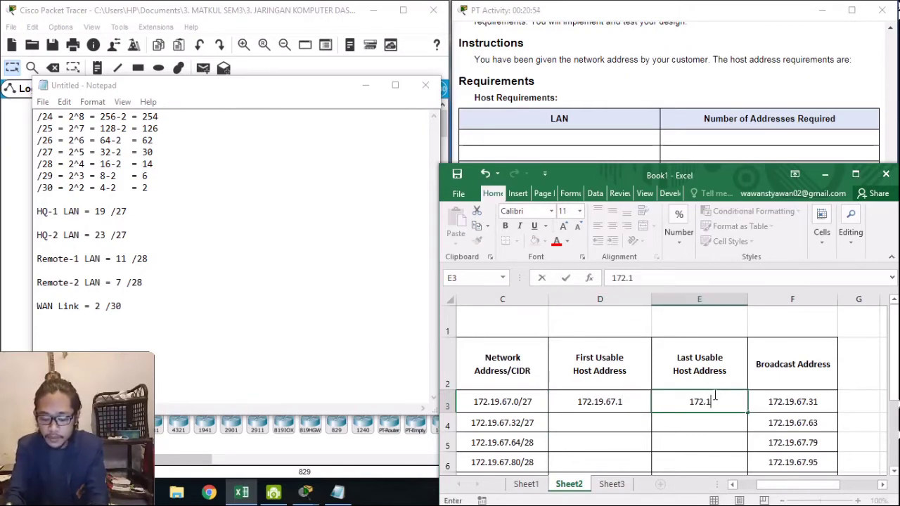
type("9.67.")
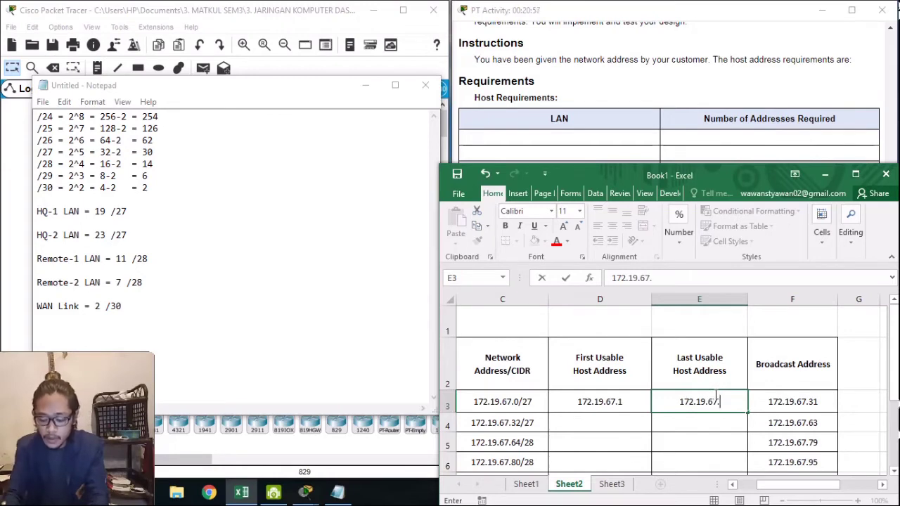
type("30")
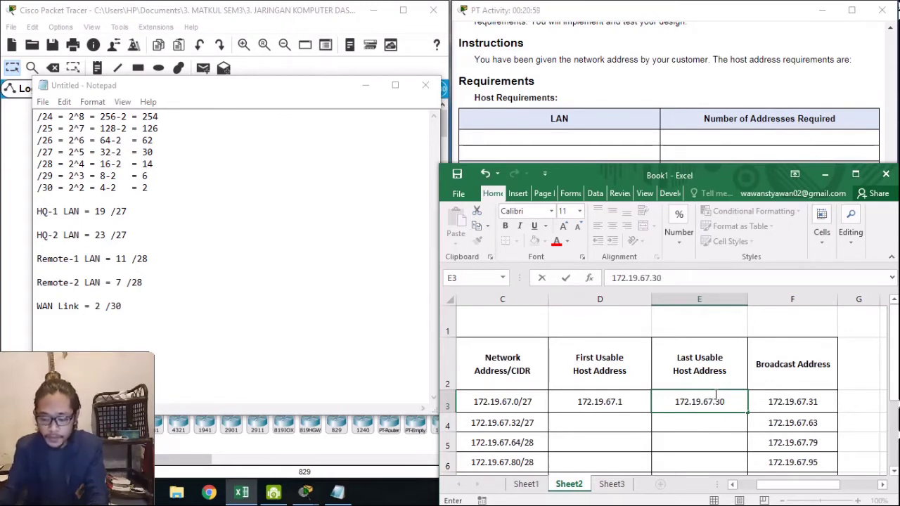
Enter 172.19.67.33 as the First Usable Host Address of HQ-2 LAN in the Subnet Table
left_click(609, 425)
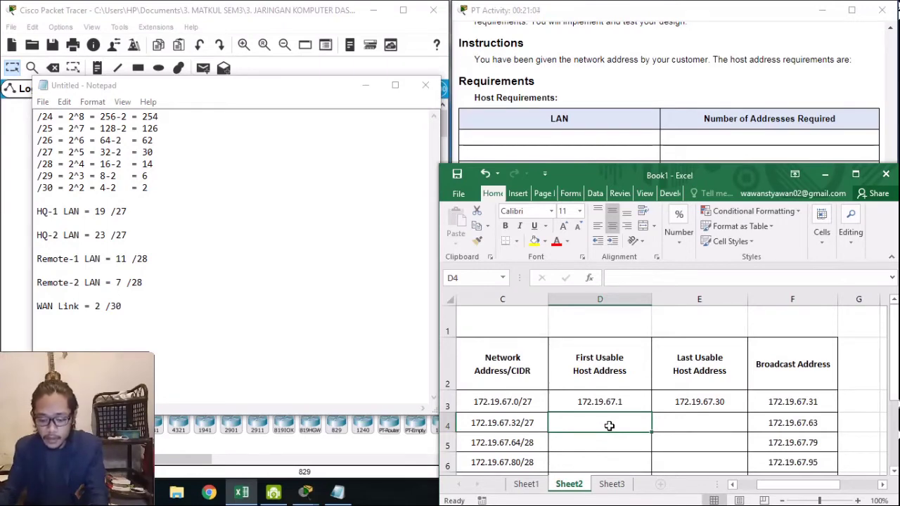
type("172.19.")
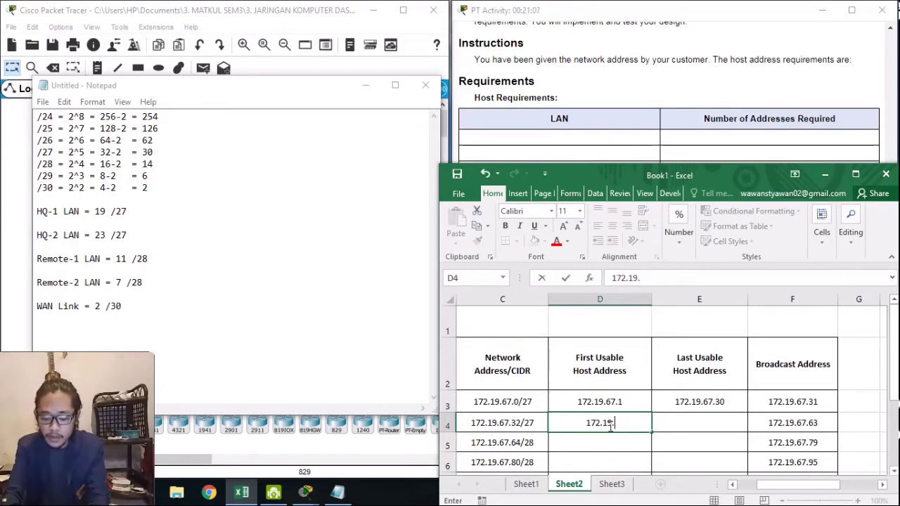
type("67.")
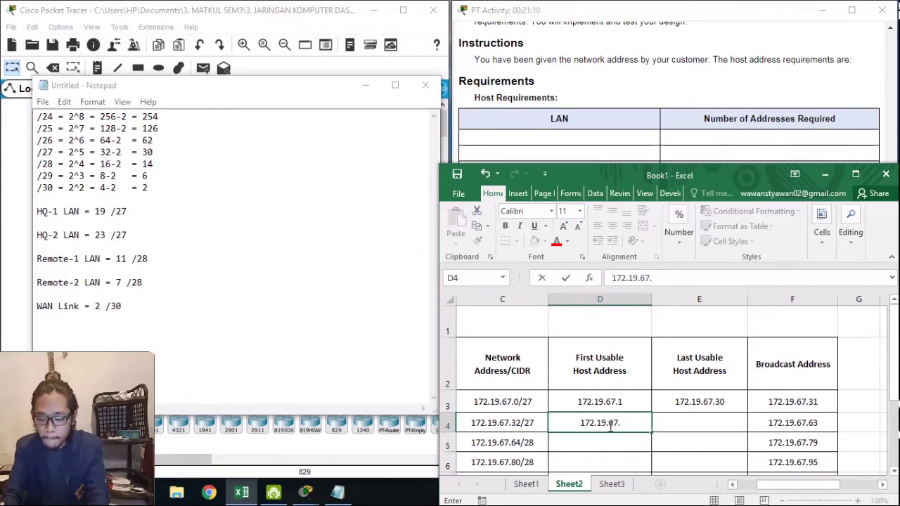
type("33")
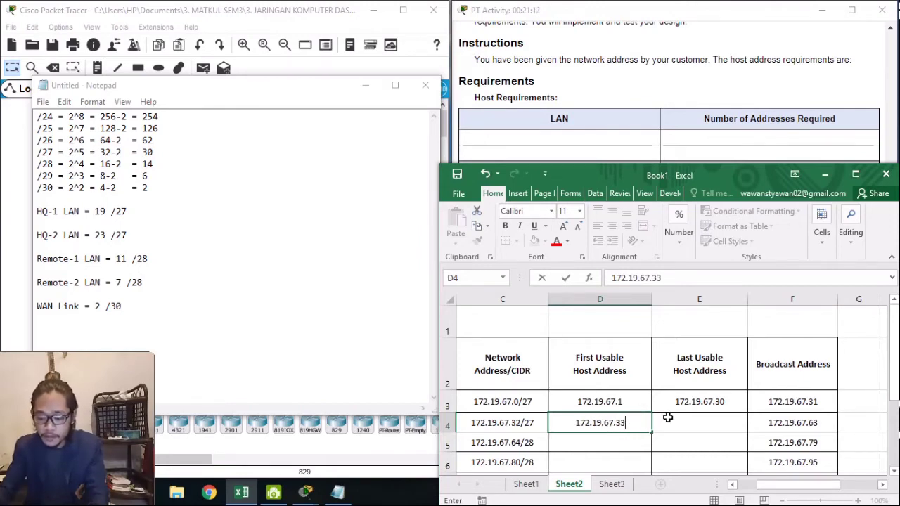
Enter 172.19.67.62 as the Last Usable Host Address of HQ-2 LAN in the Subnet Table
left_click(688, 421)
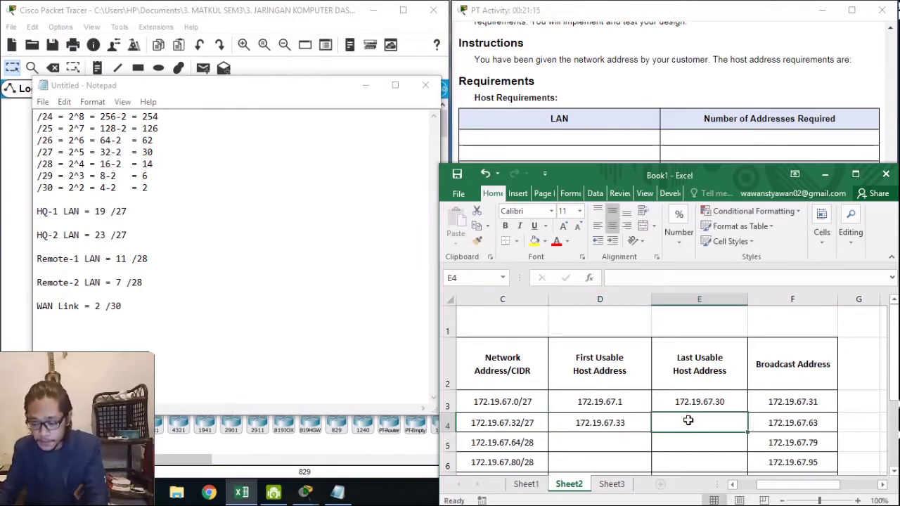
type("1")
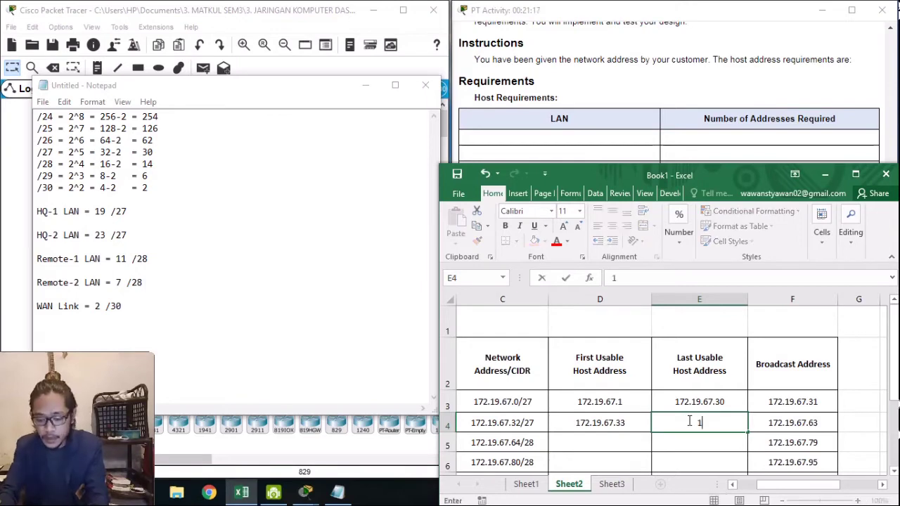
type("72.19")
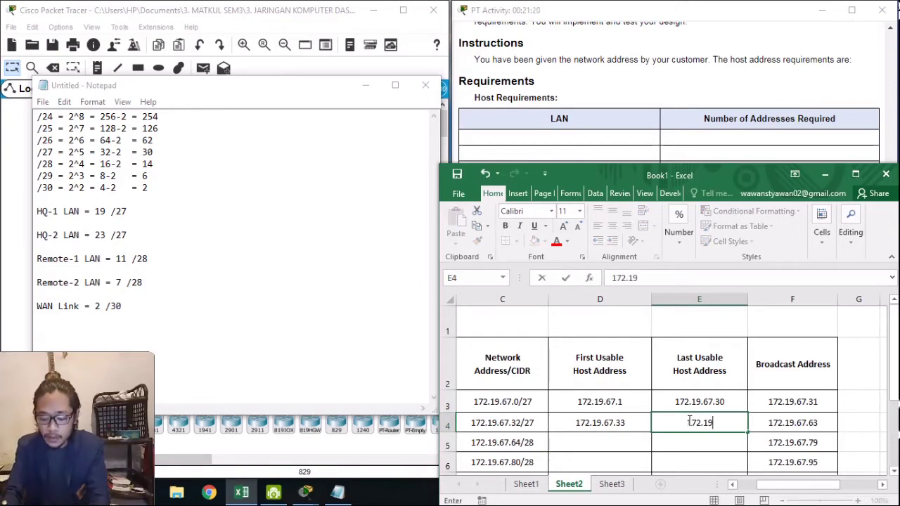
type(".67.")
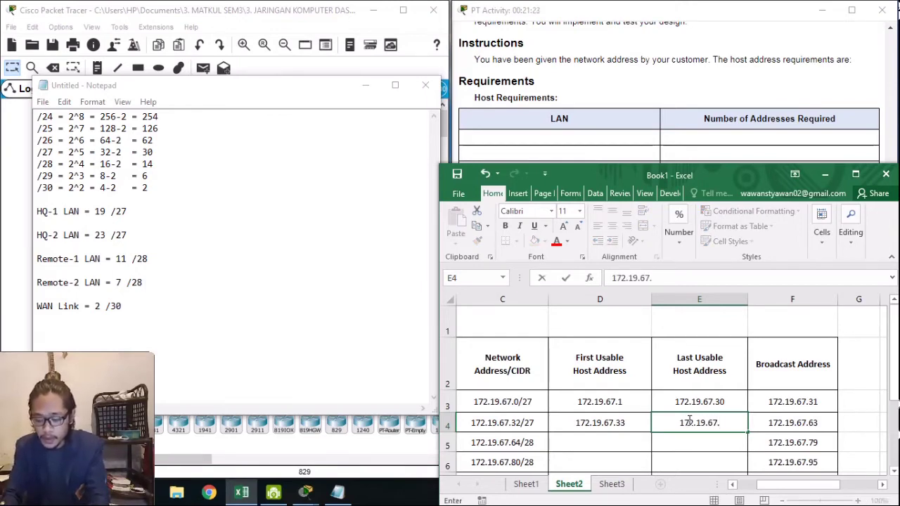
type("62")
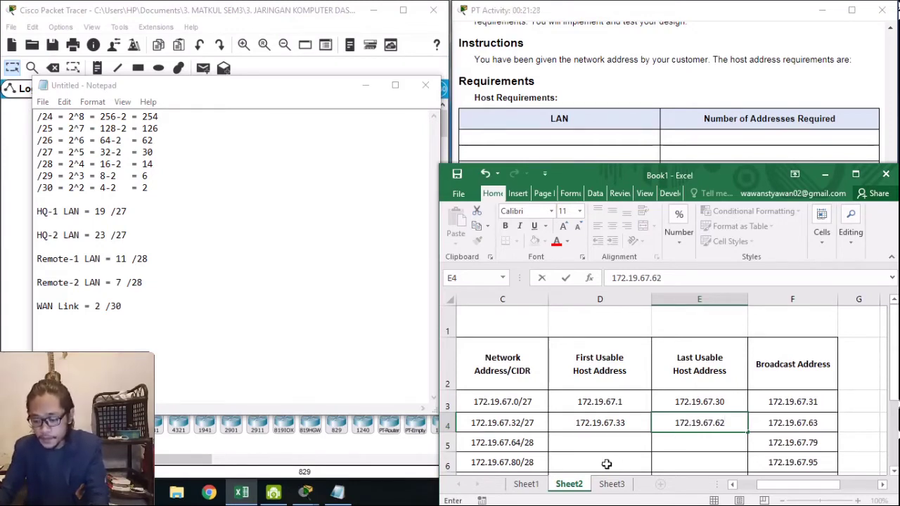
Enter 172.19.67.65 as the First Usable Host Address of Remote-1 LAN in the Subnet Table
left_click(606, 441)
type("17")
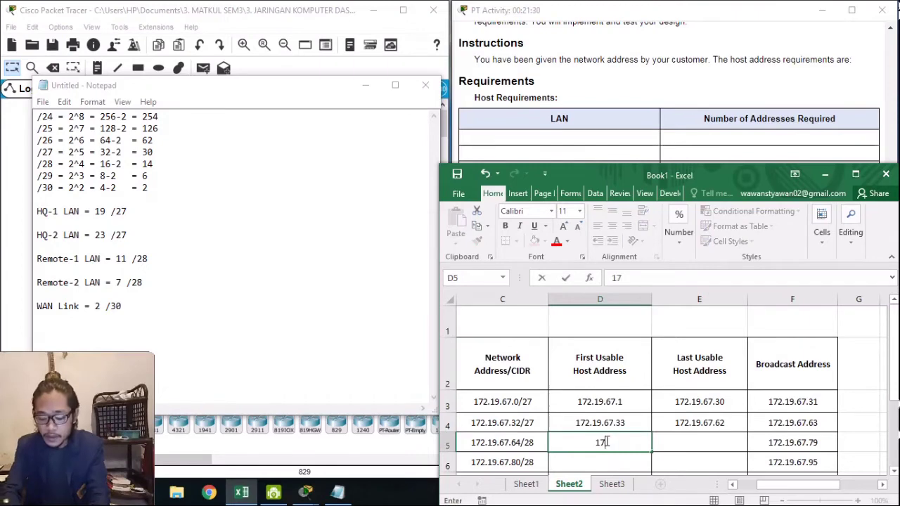
type("2.19.67")
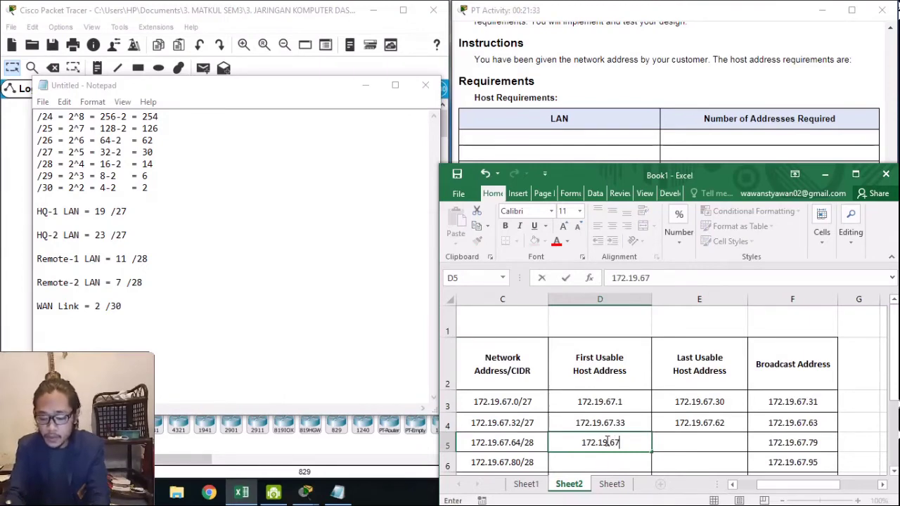
type(".65")
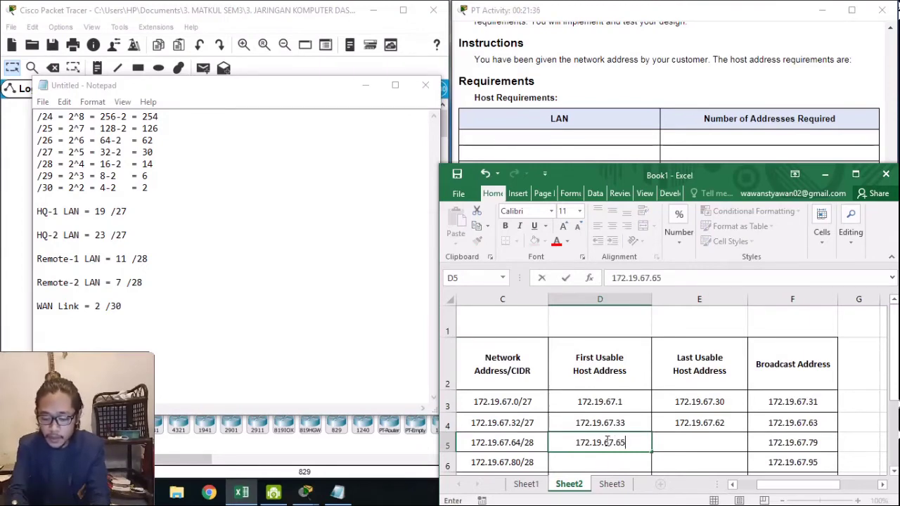
Enter 172.19.67.78 as the Last Usable Host Address of Remote-1 LAN in the Subnet Table
left_click(679, 443)
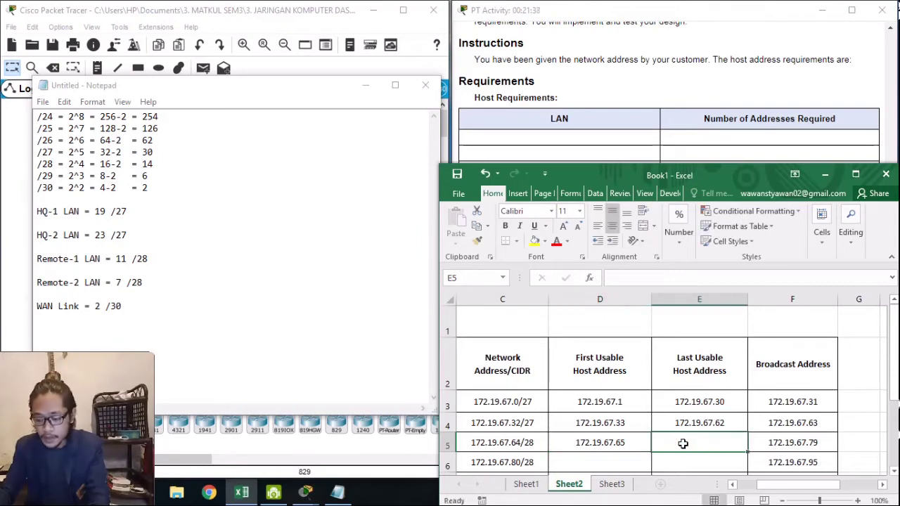
type("172.1")
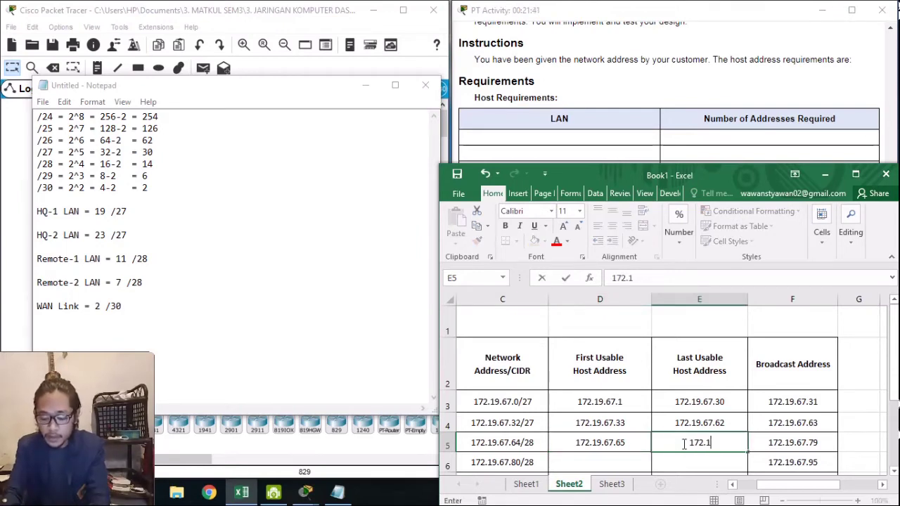
type("9.67.")
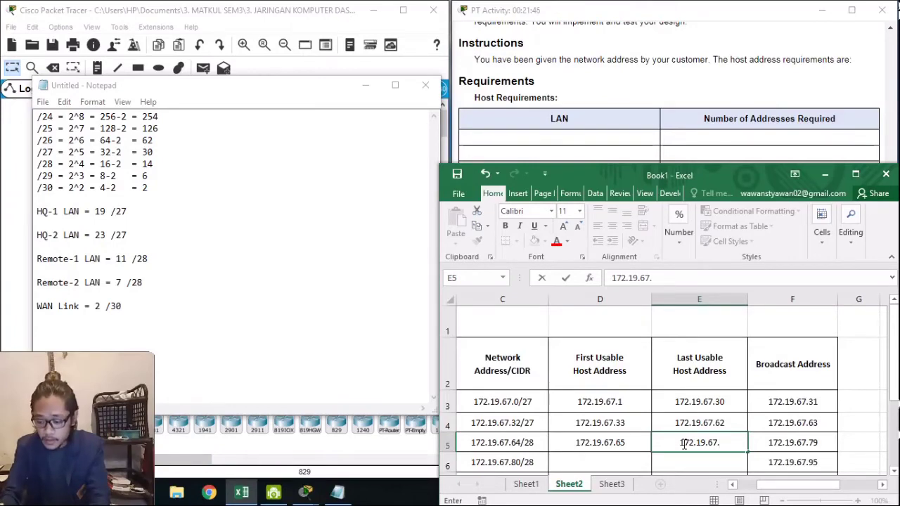
type("78")
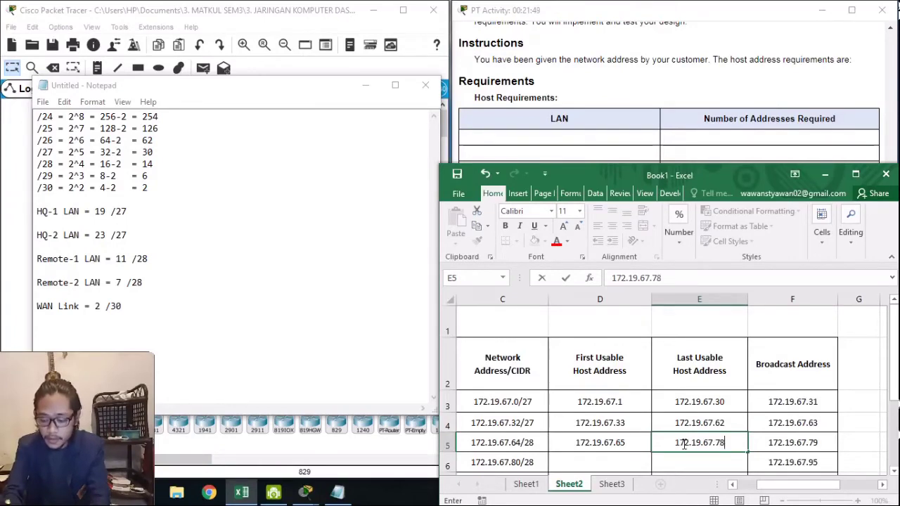
Enter 172.19.67.81 as the First Usable Host Address of Remote-2 LAN in the Subnet Table
scroll(683, 443, "down", 1)
left_click(590, 357)
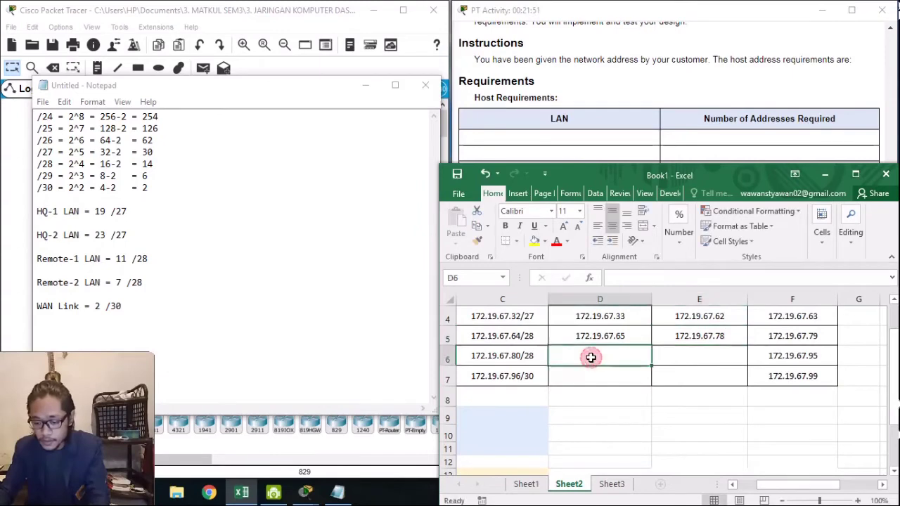
type("172")
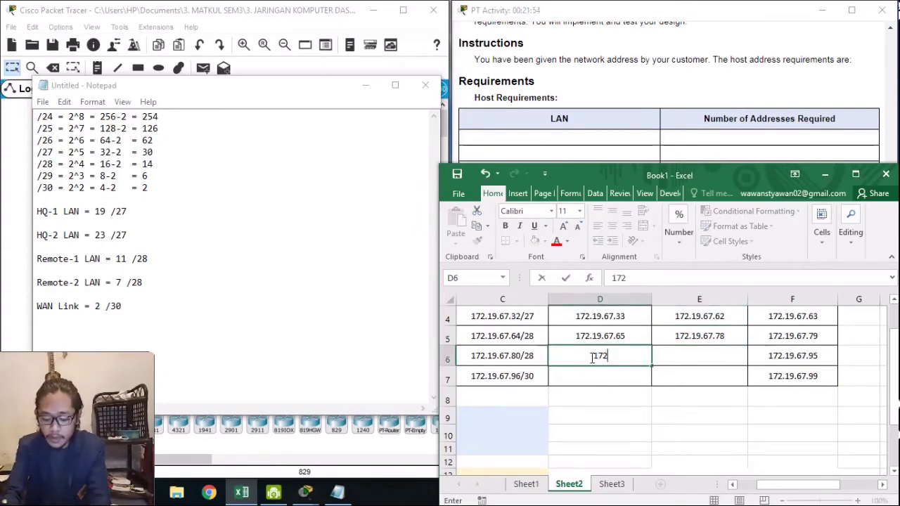
type(".19.67")
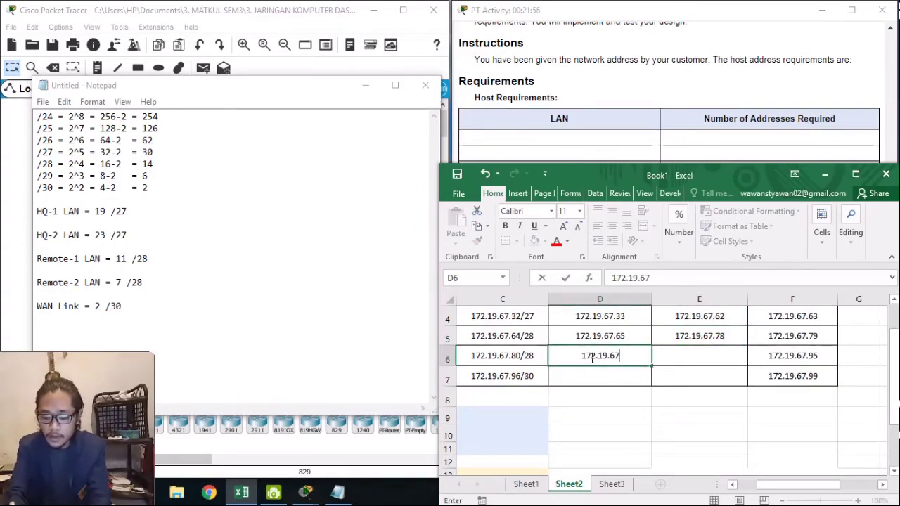
type(".")
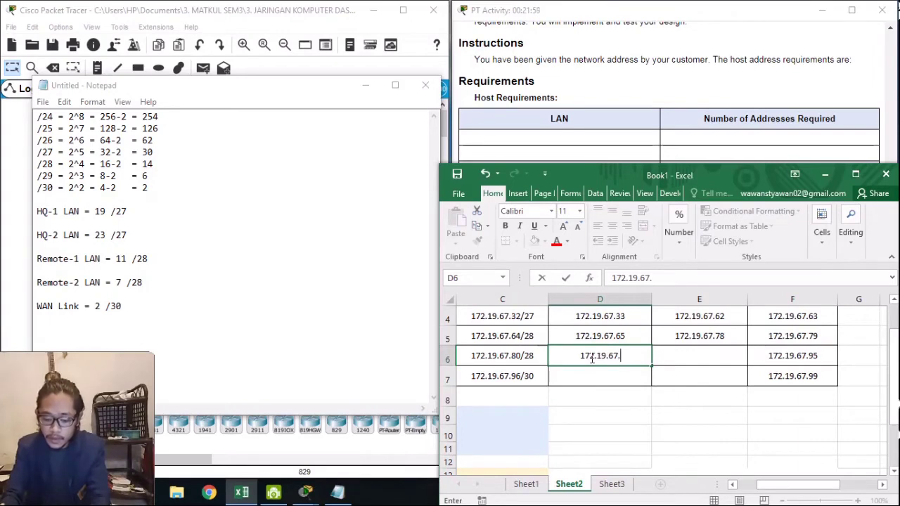
type("81")
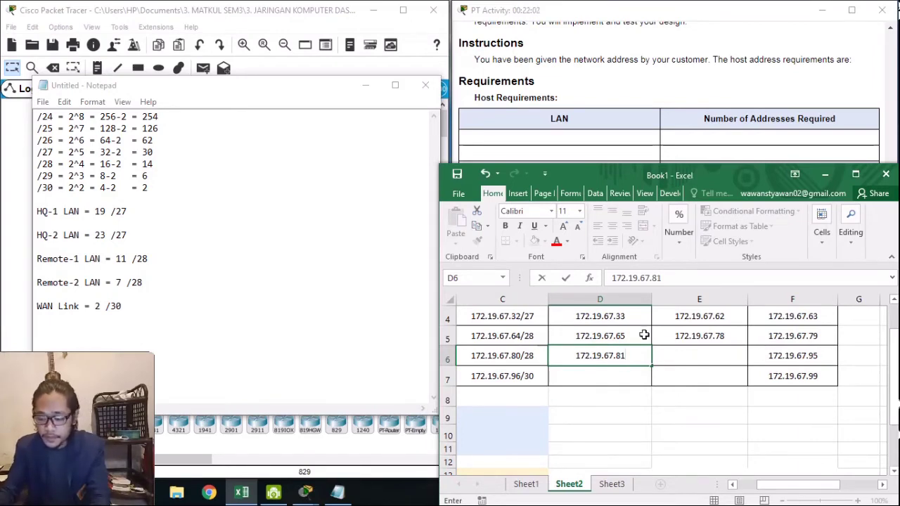
Enter 172.19.67.94 as the Last Usable Host Address of Remote-2 LAN in the Subnet Table
left_click(694, 368)
left_click(699, 357)
type("1")
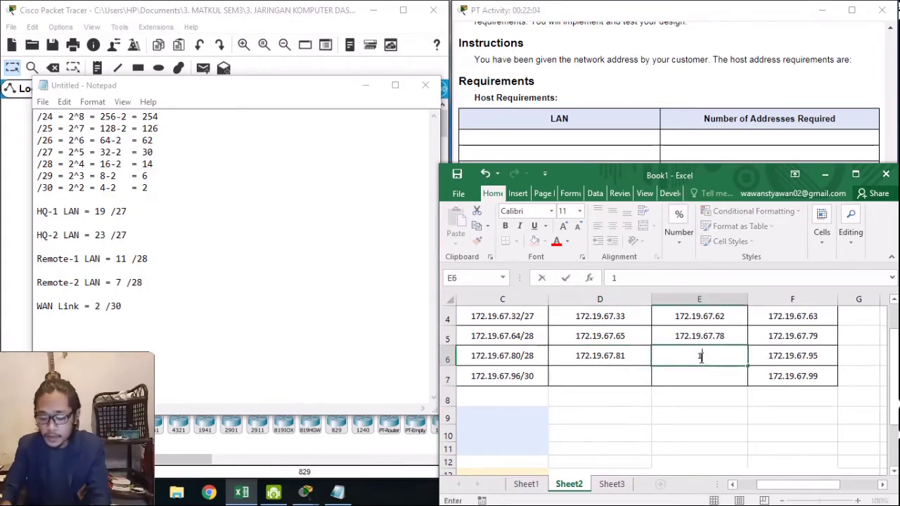
type("72.19.67.")
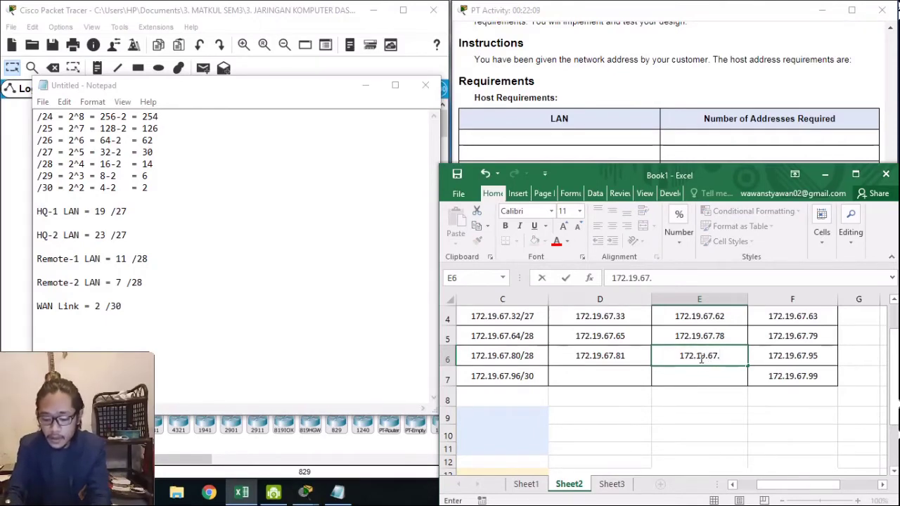
type("94")
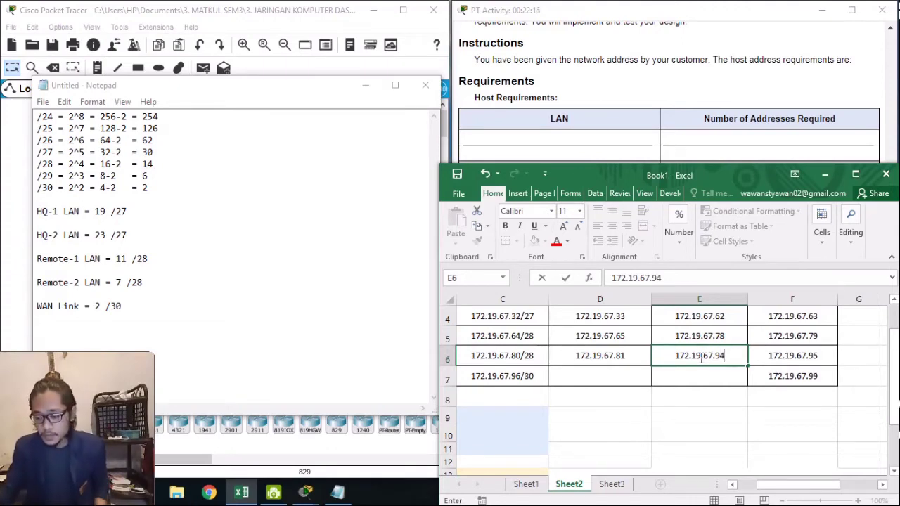
Enter 172.19.67.97 as the First Usable Host Address of the WAN Link in the Subnet Table
left_click(629, 373)
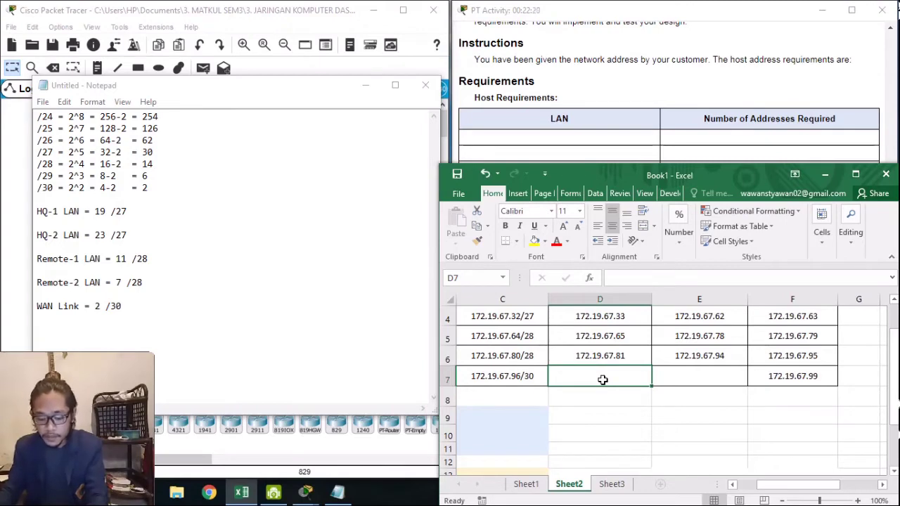
type("172")
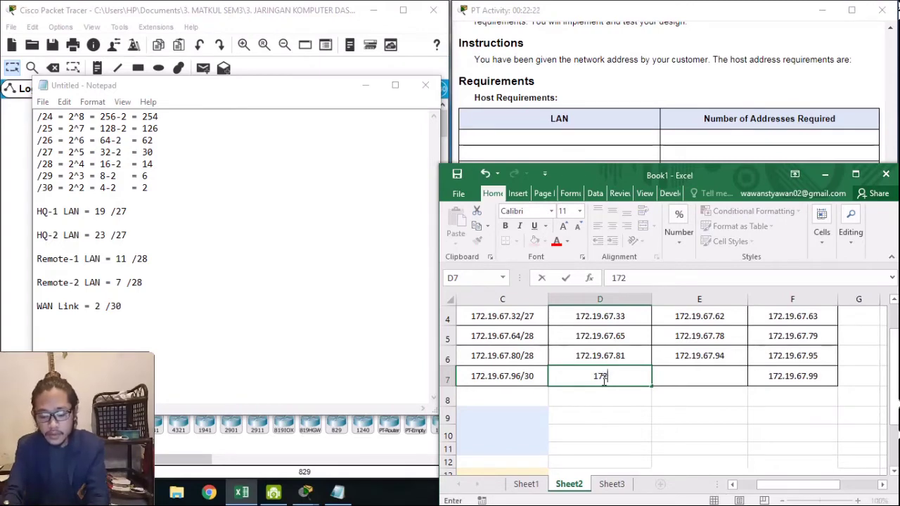
type(".")
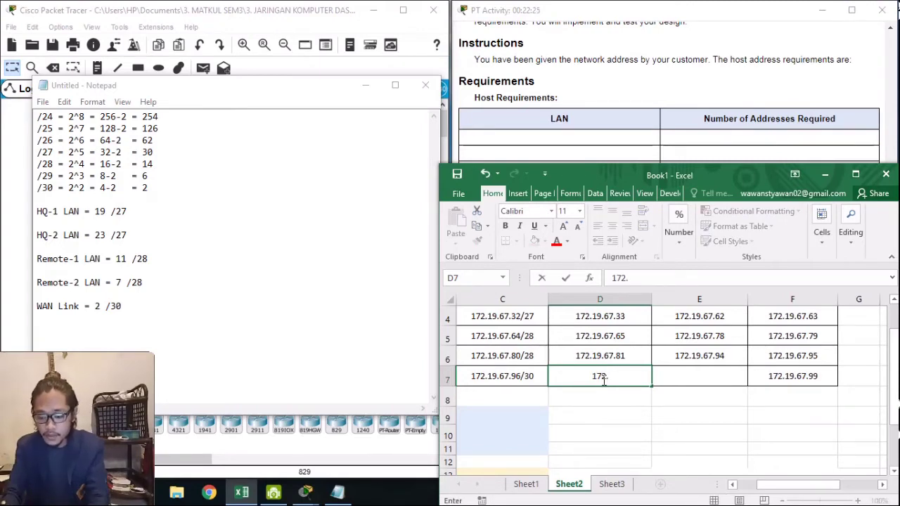
type("19.67")
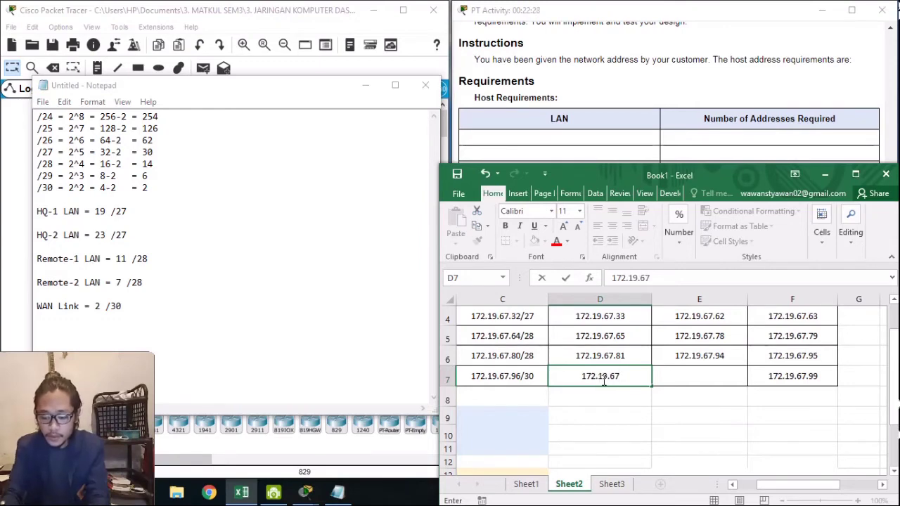
type(".")
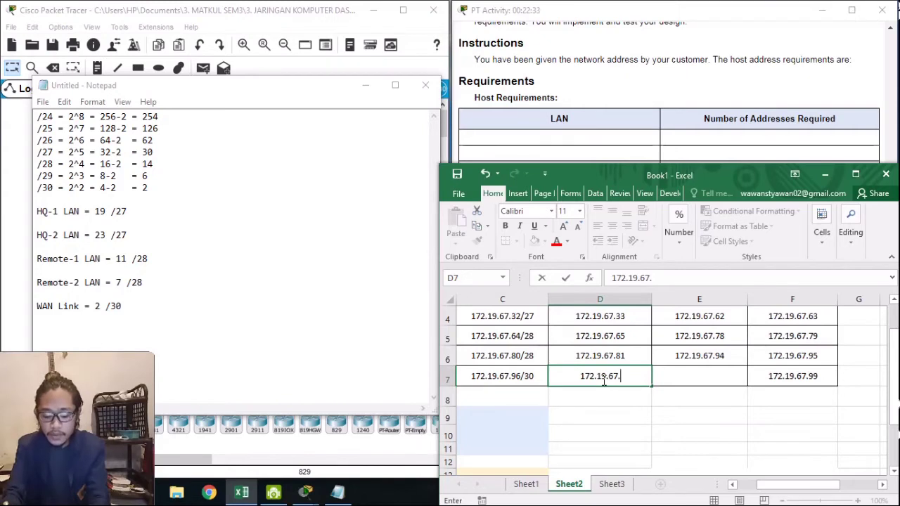
type("97")
Enter 172.19.67.98 as the Last Usable Host Address of the WAN Link in the Subnet Table
key("Tab")
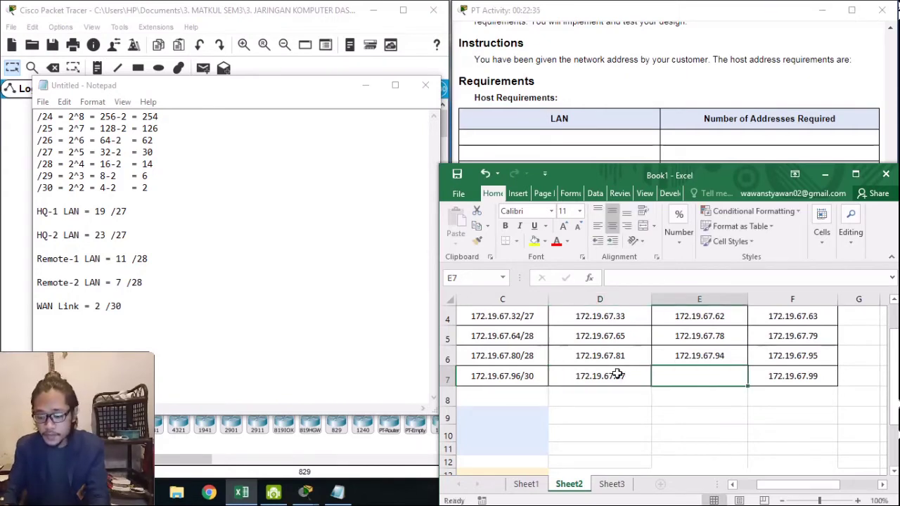
type("172")
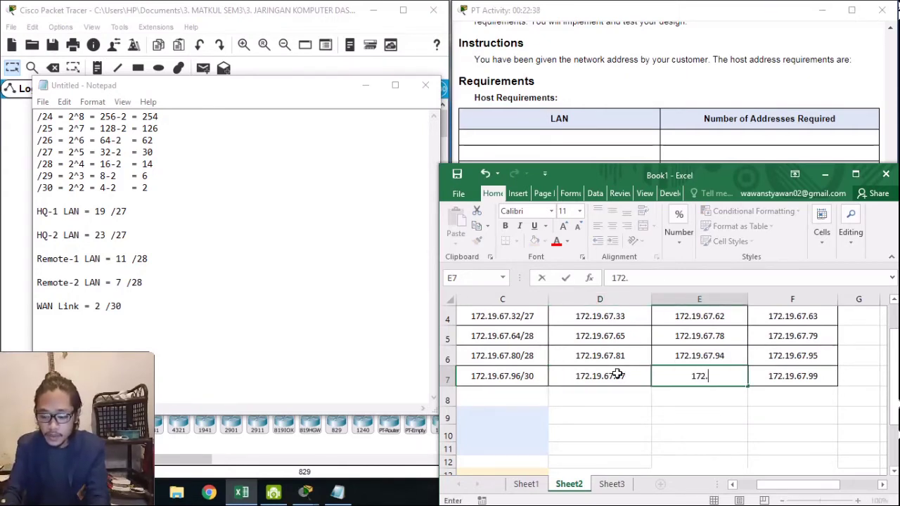
type(".")
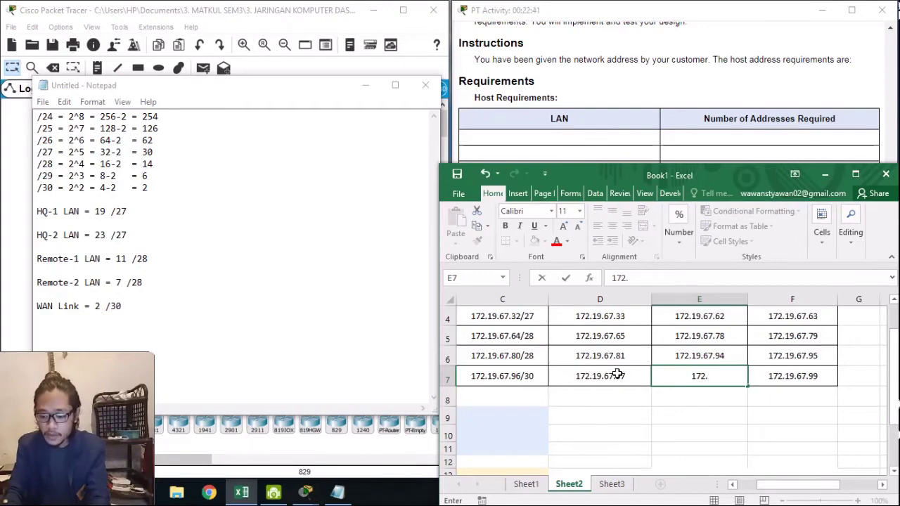
type("19.67.")
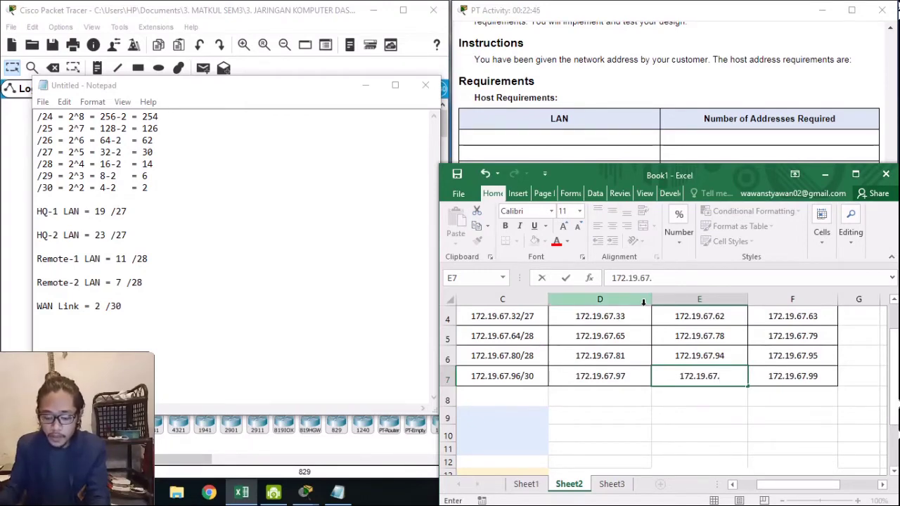
type("98")
scroll(636, 380, "up", 1)
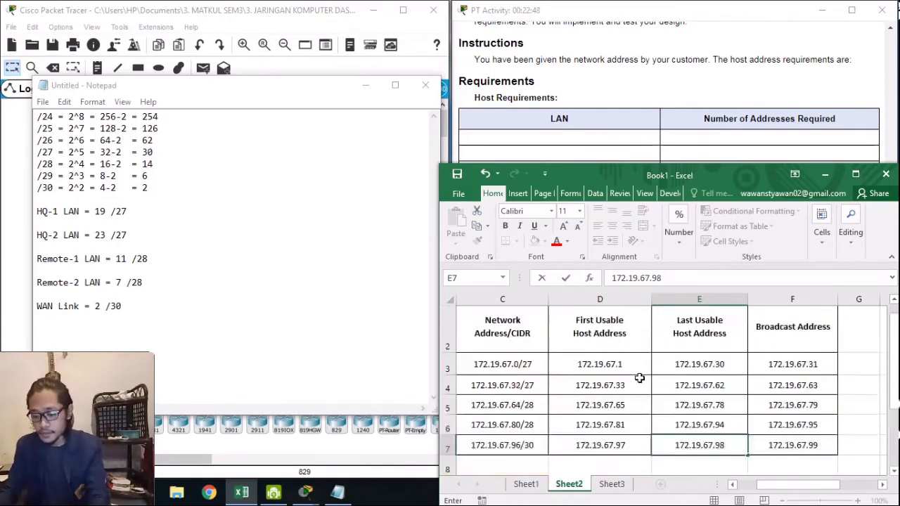
Review the Subnet Table from its subnet descriptions and host counts through to the usable host addresses
left_click(603, 422)
left_click(522, 414)
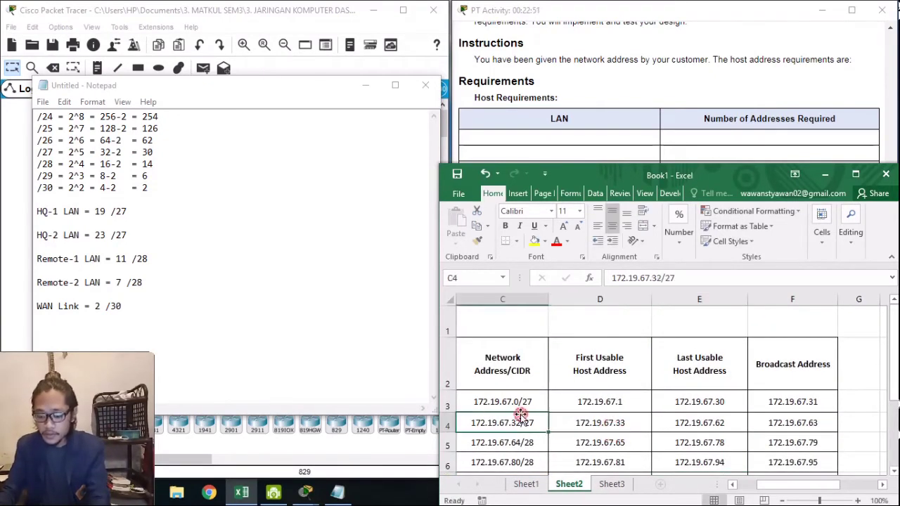
key("Left")
key("Left")
scroll(541, 394, "down", 1)
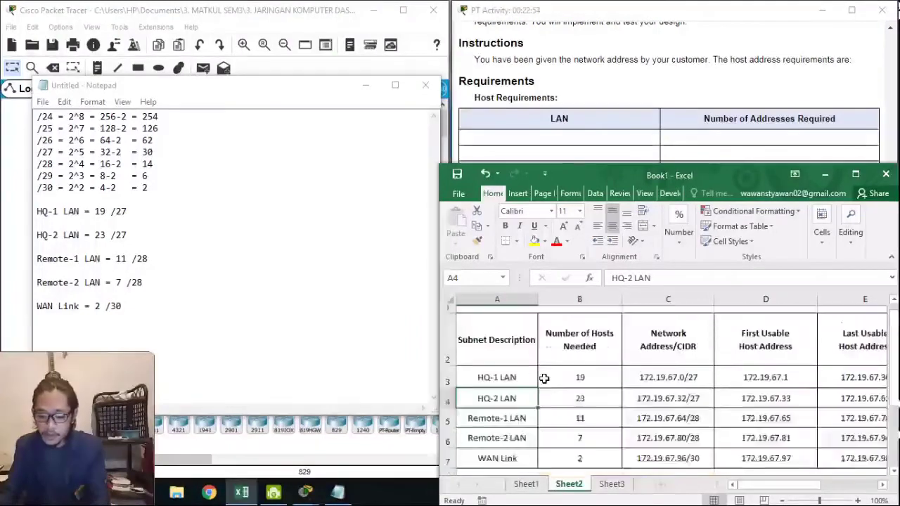
scroll(541, 379, "up", 1)
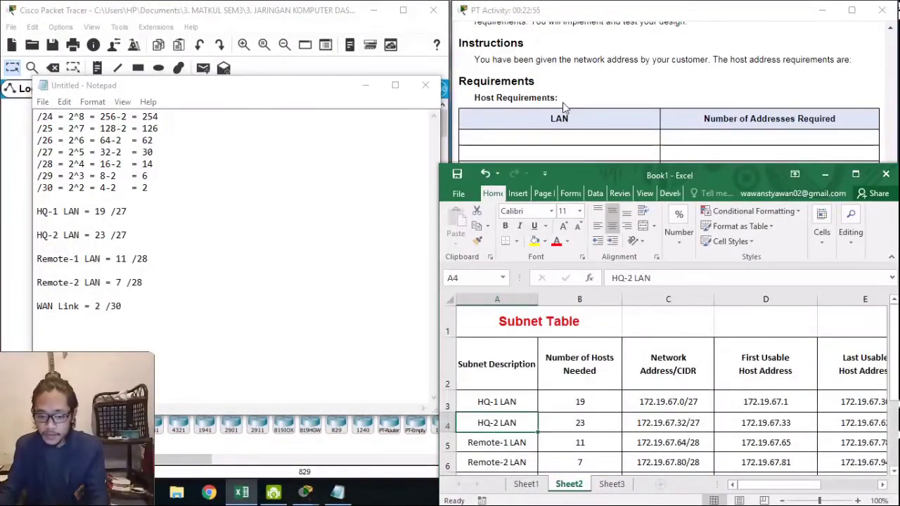
Read the design and configuration requirements in the PT Activity window and examine the topology around the HQ router
left_click(566, 106)
scroll(565, 302, "down", 3)
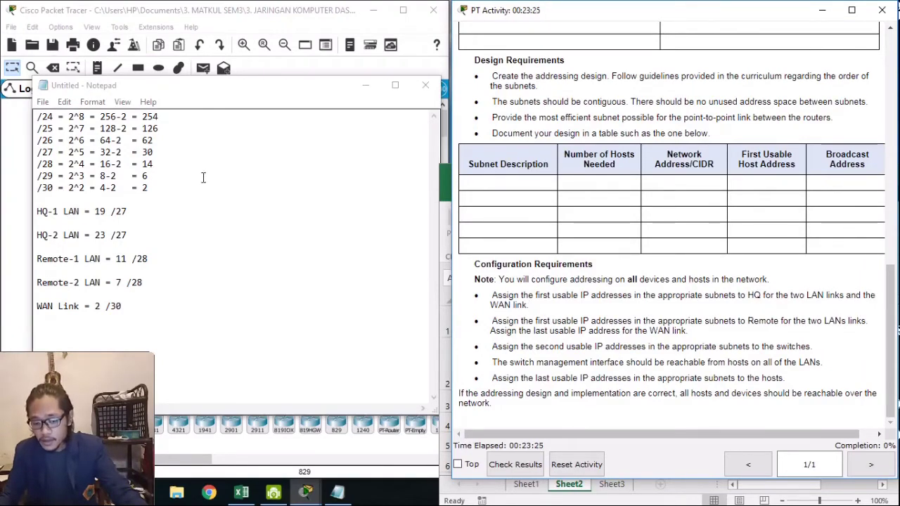
left_click(365, 86)
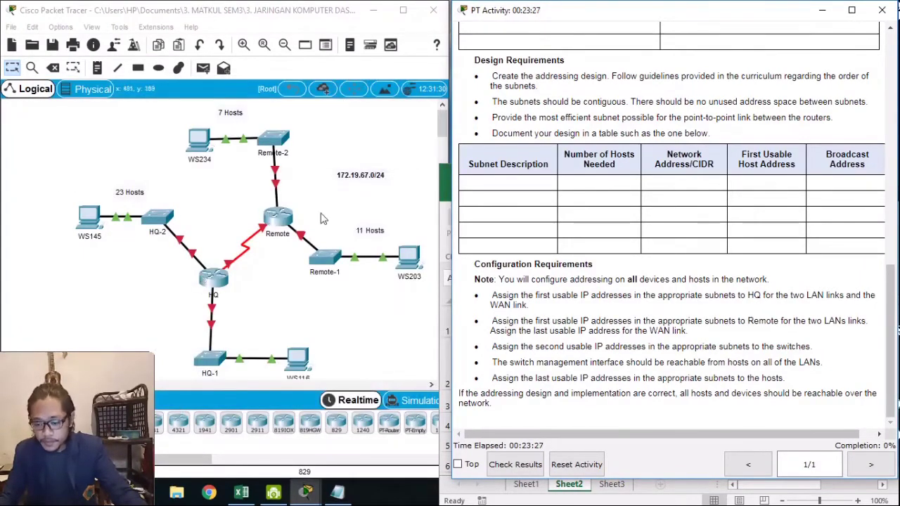
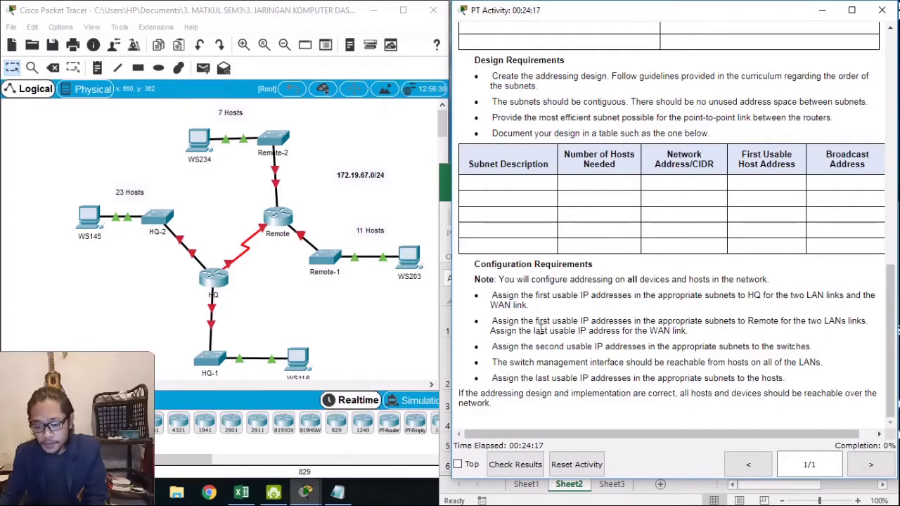
left_click(268, 274)
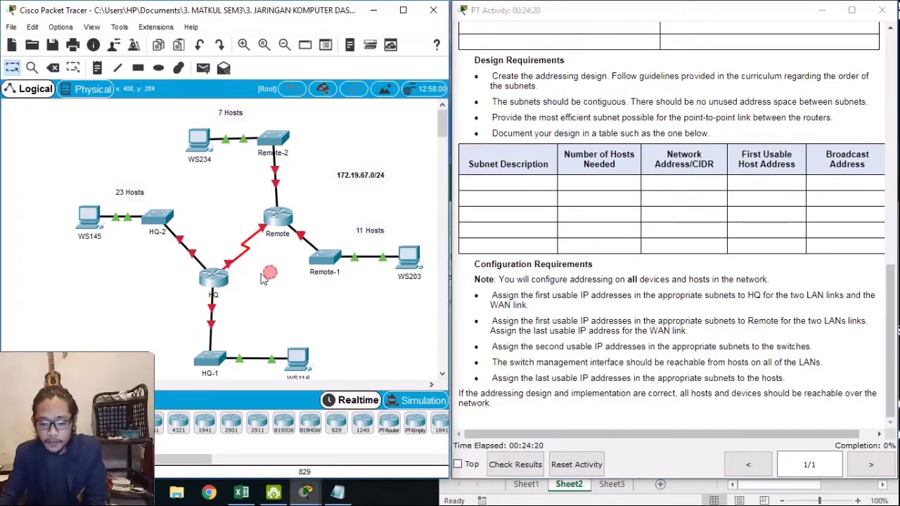
left_click(216, 280)
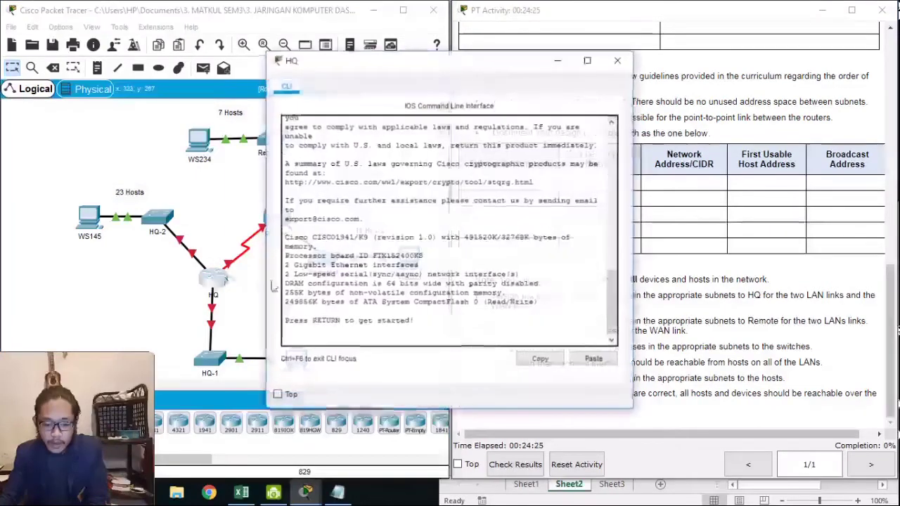
left_click(625, 60)
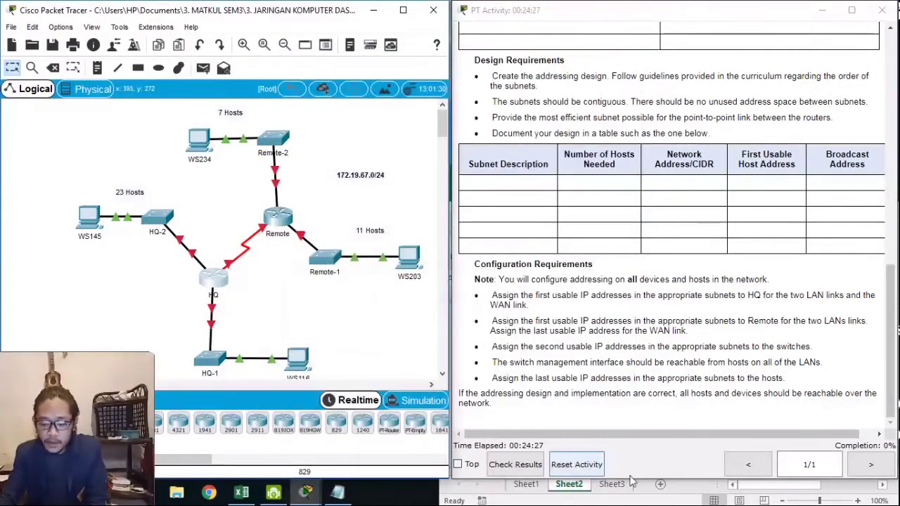
Switch back to the Excel workbook and show the device addressing table on Sheet3
left_click_drag(639, 483, 650, 227)
left_click(617, 492)
left_click(611, 485)
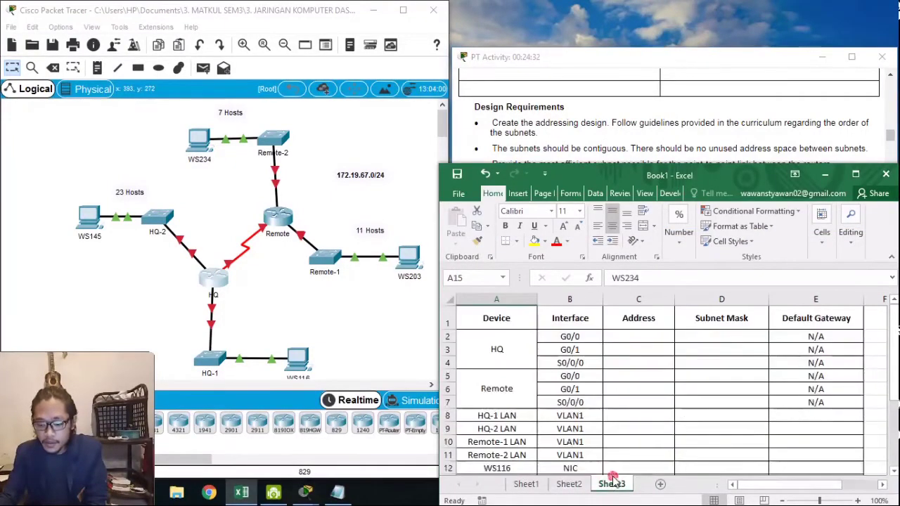
Enter 172.19.67.1 as the Address of HQ interface G0/0 in the device addressing table, checking the Subnet Table on Sheet2
left_click(642, 336)
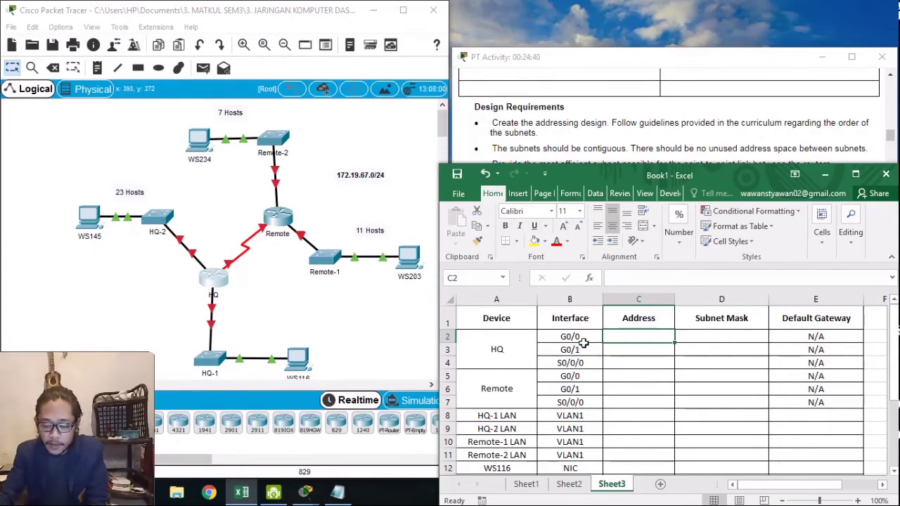
left_click(581, 490)
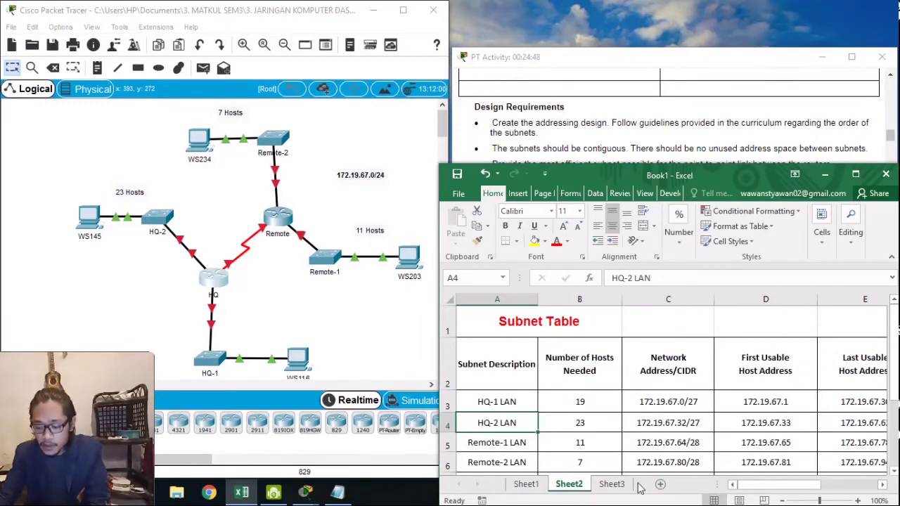
left_click(604, 486)
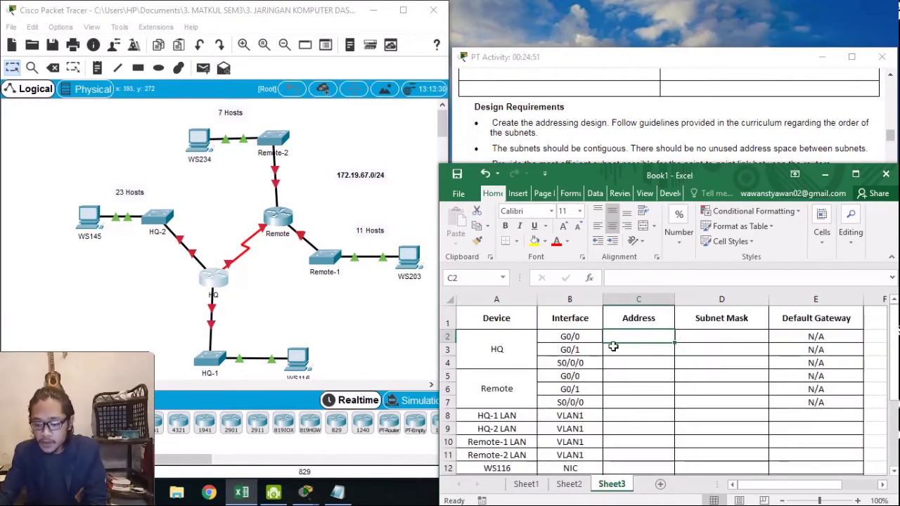
type("172")
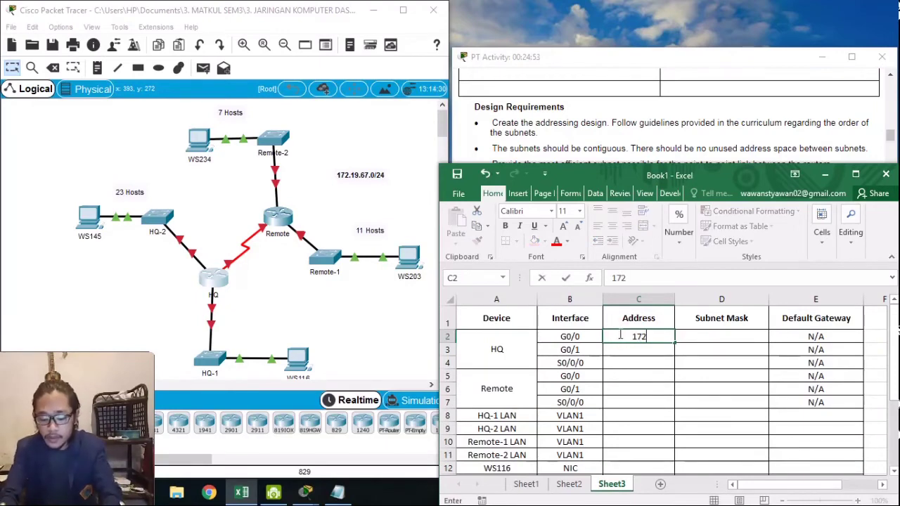
type(".19.")
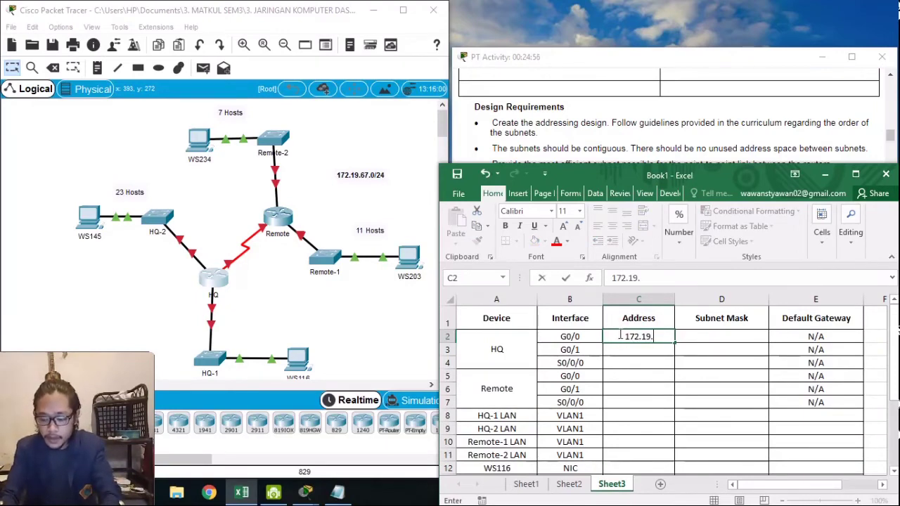
type("67.")
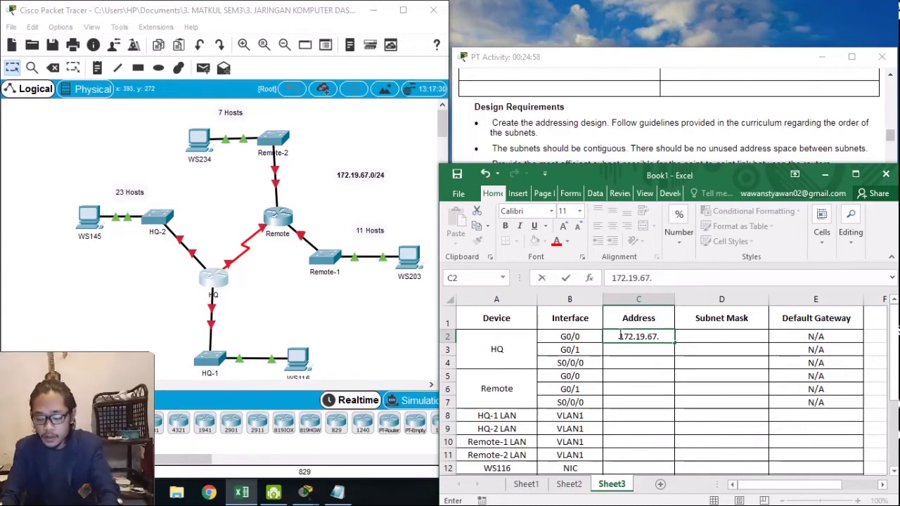
type("1")
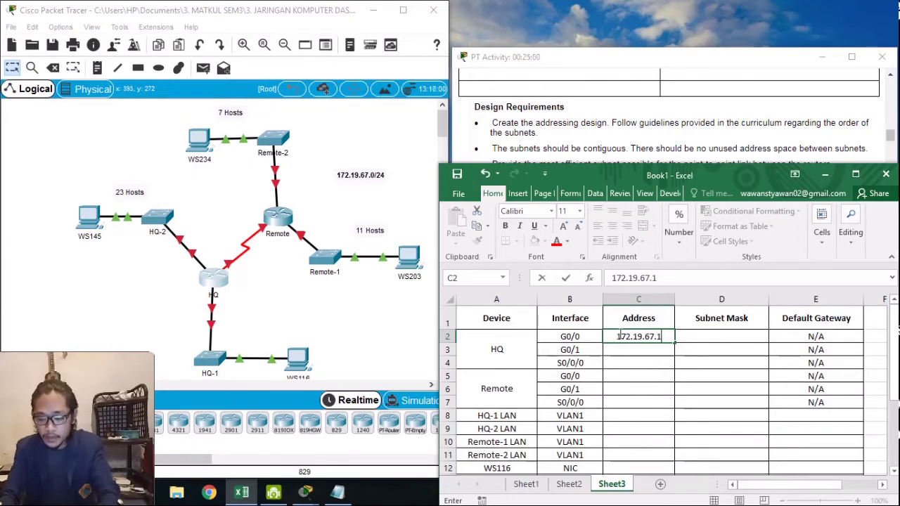
left_click(709, 334)
Switch to the Notepad notes and start a subnet mask list below the WAN Link line with "/24 = 255.255.255.0"
left_click(337, 492)
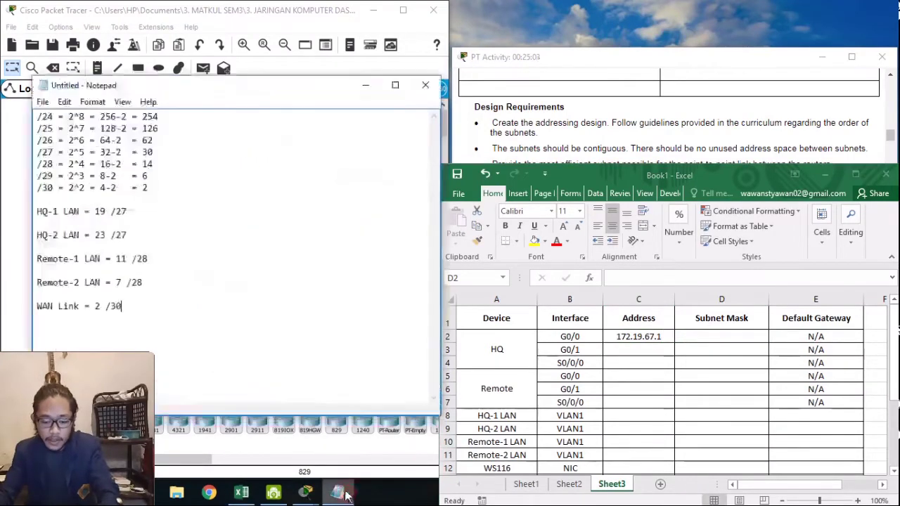
left_click(147, 306)
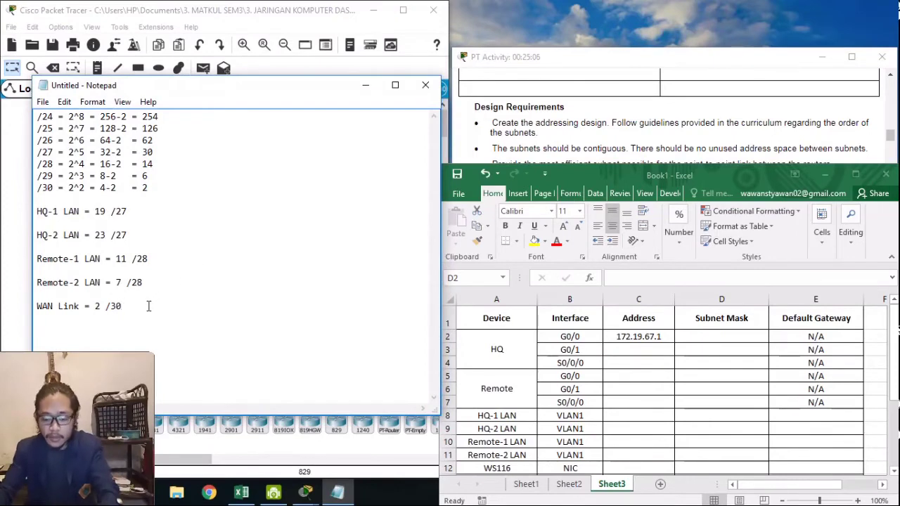
key("Return")
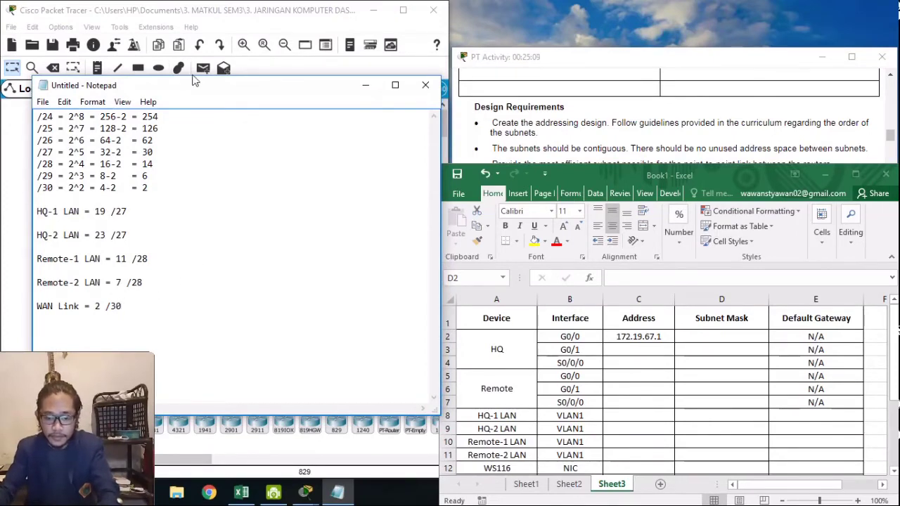
left_click_drag(208, 87, 322, 29)
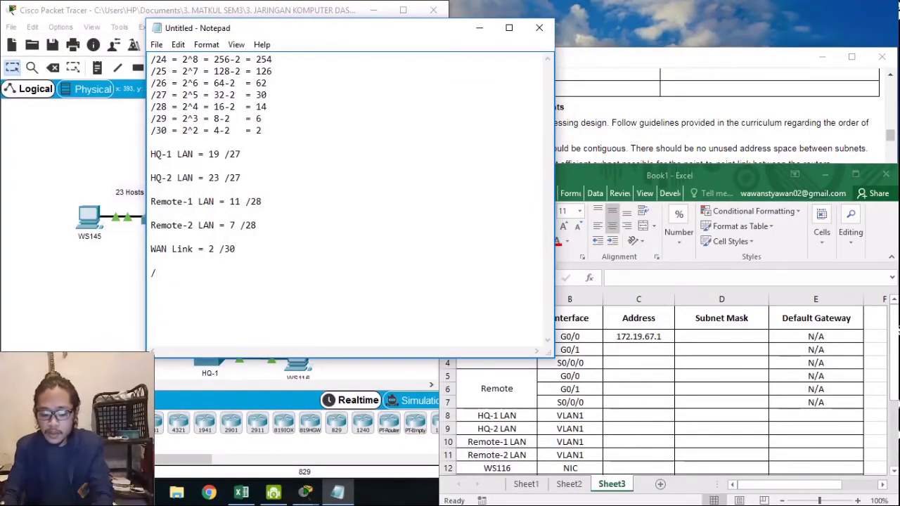
type("255.255")
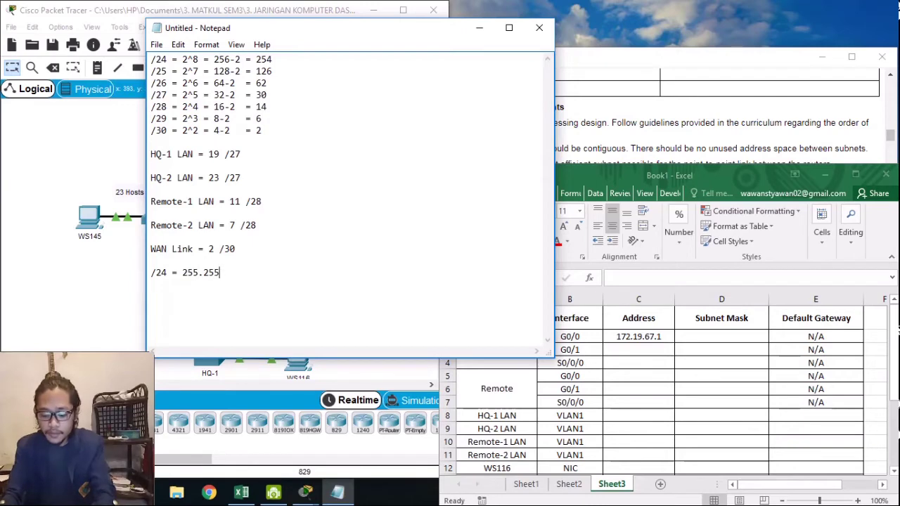
type(".255.")
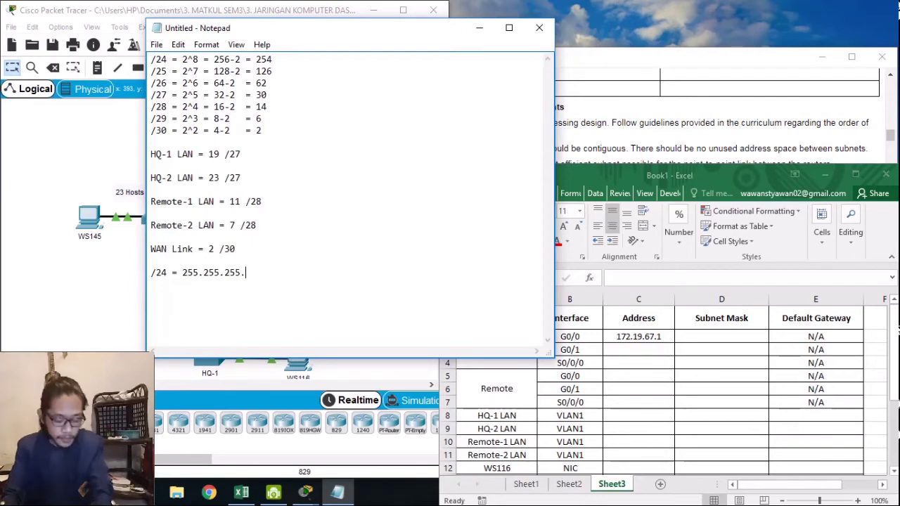
type("0")
key("Return")
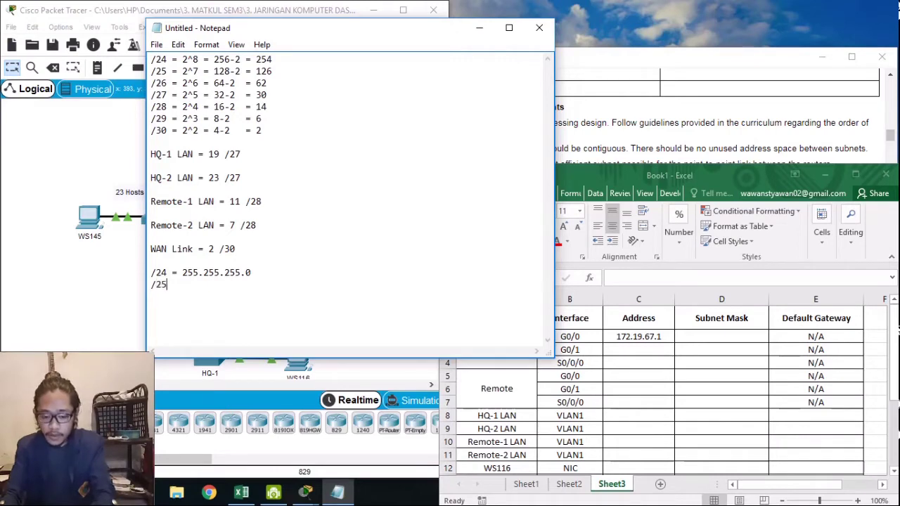
Add the lines "/25 = 255.255.255.128" and "/26 = 255.255.255.192" to the subnet mask list
type("/25 = 255.2555.255.128")
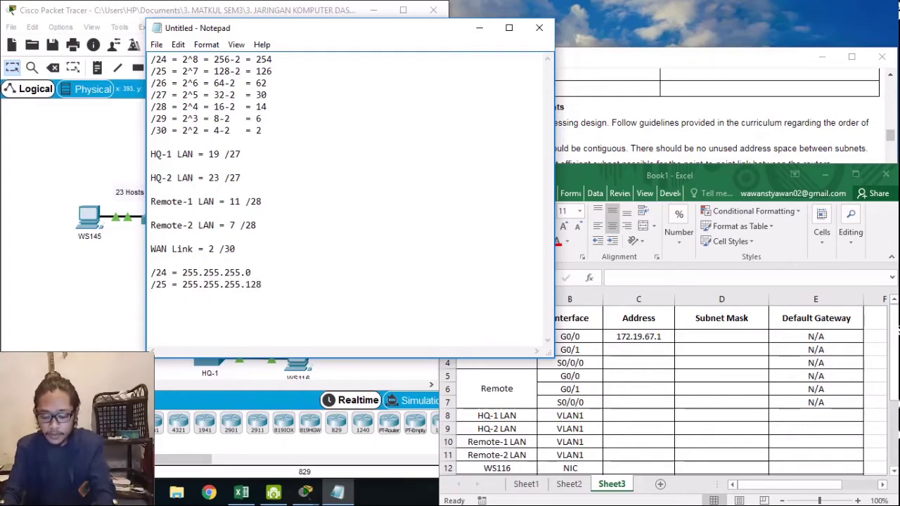
key("Return")
type("/26 =")
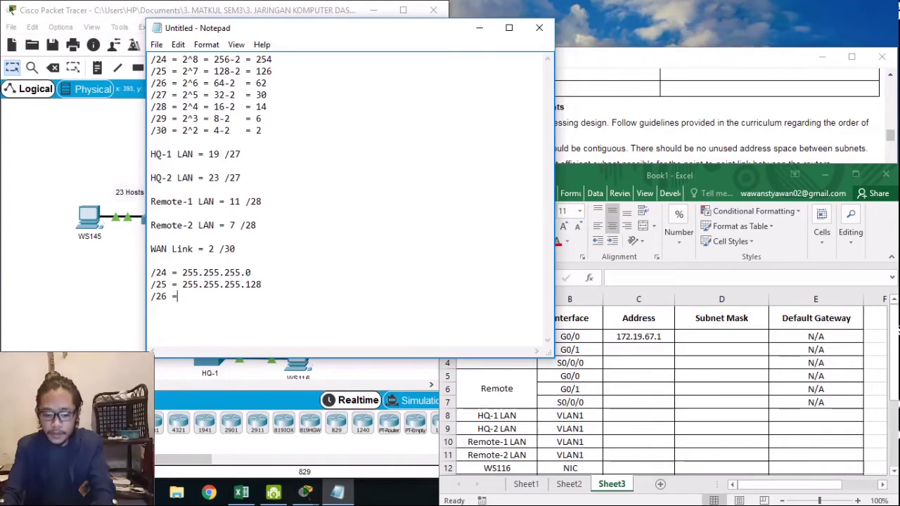
type(" 255.255.255.192")
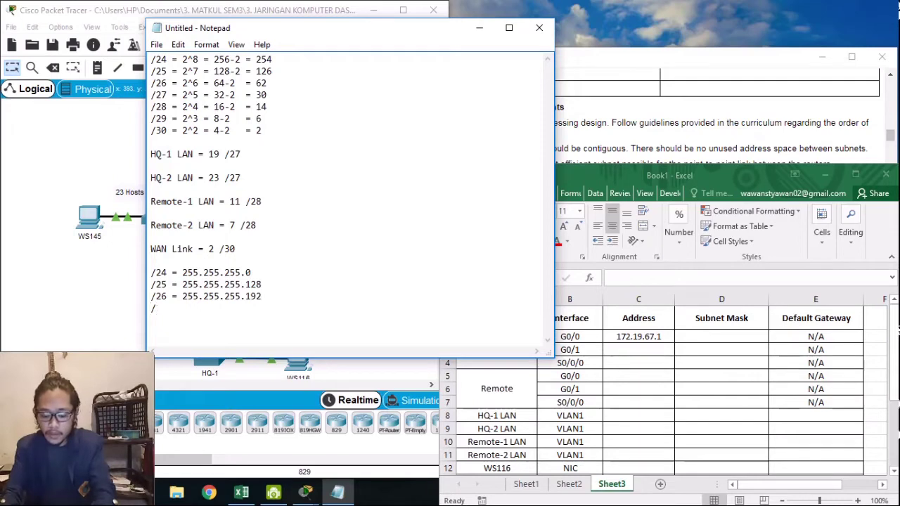
Add the line "/27 = 255.255.255.224" to the subnet mask list
key("BackSpace")
type("=")
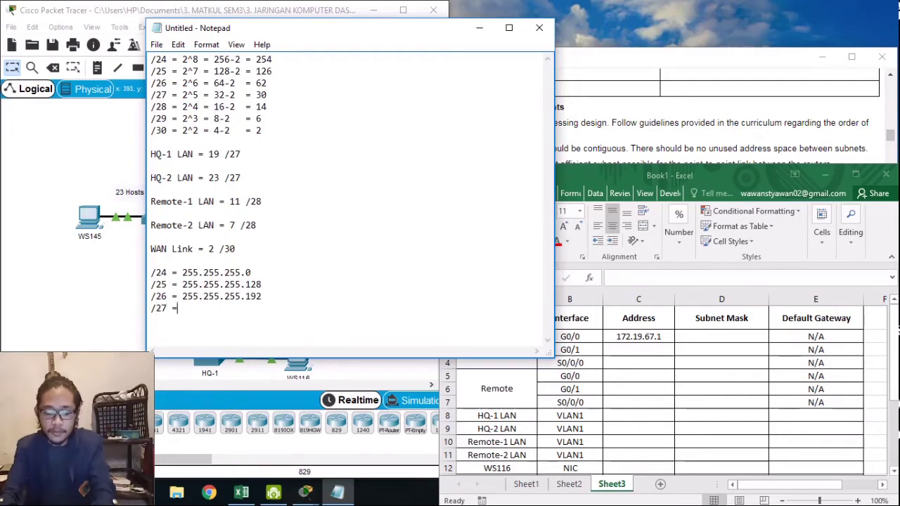
type(" 255.255.255.")
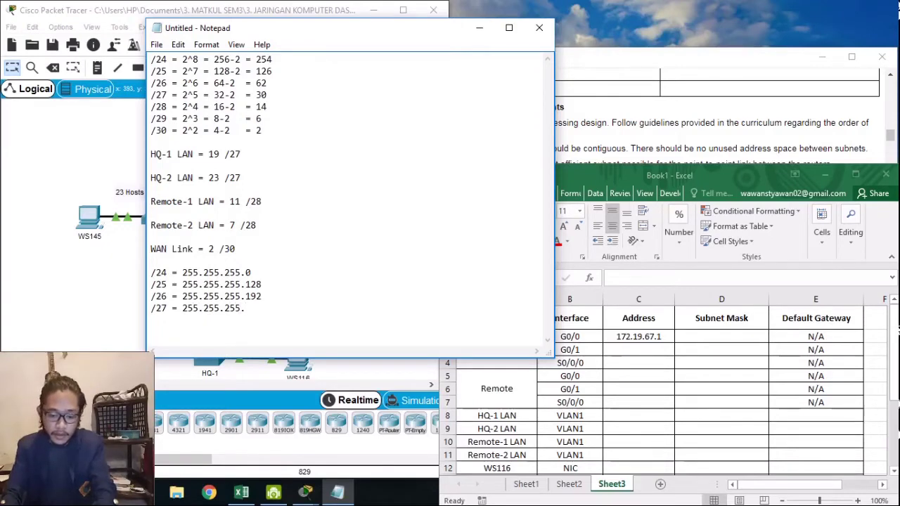
type("224 ")
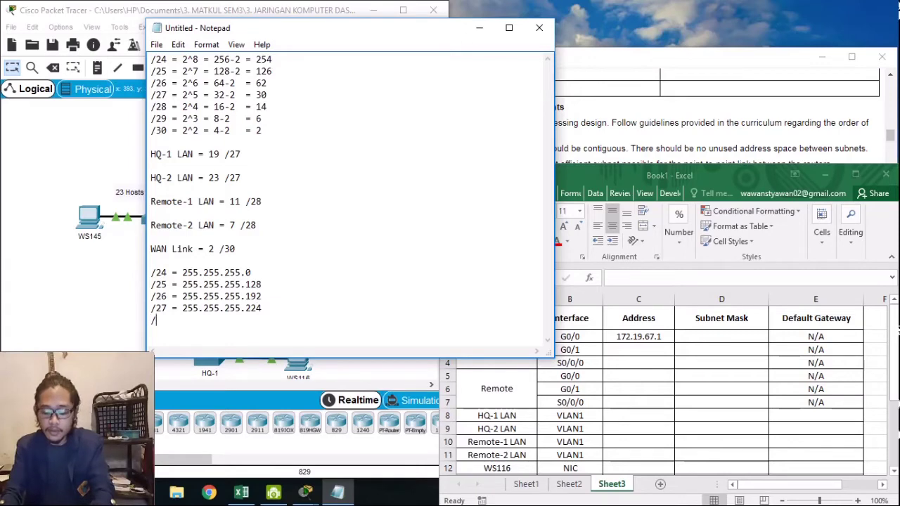
Add the lines "/28 = 255.255.255.240" and "/29 = 255.255.255.248" to the subnet mask list
type("/28")
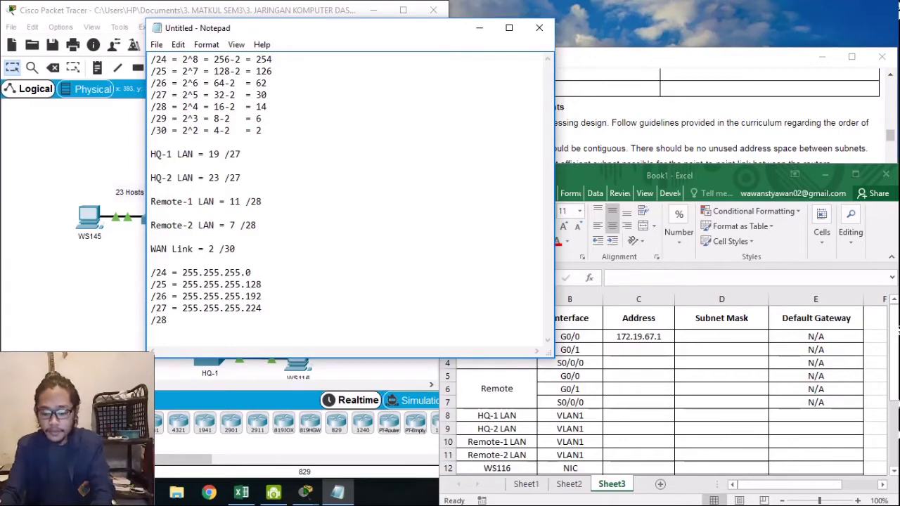
type(" = 255.25")
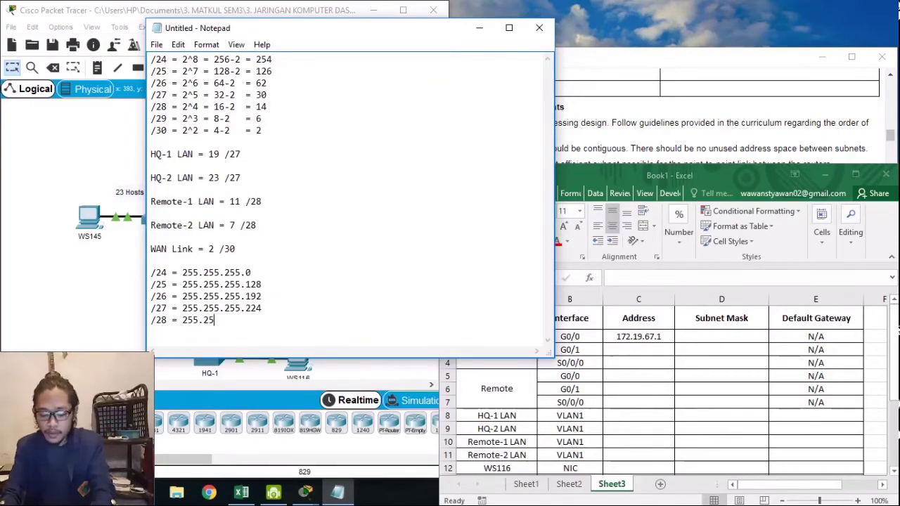
type("5.255.")
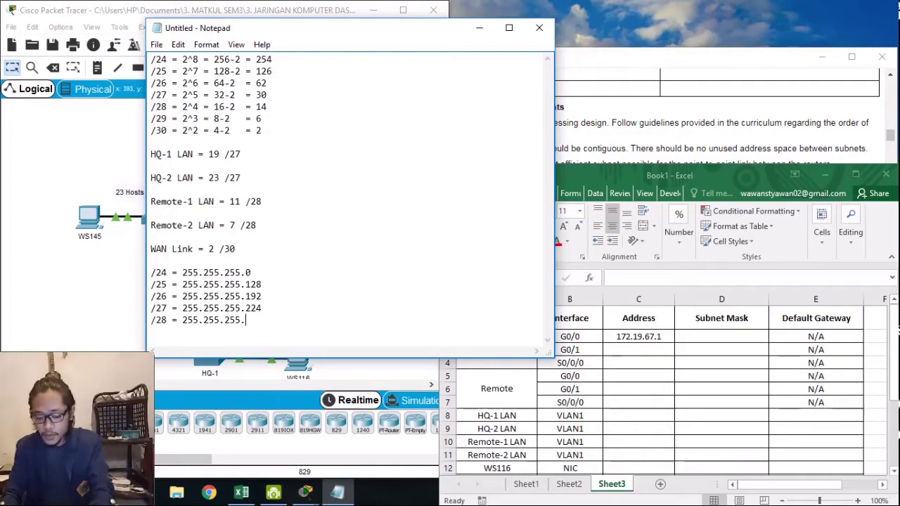
type("2")
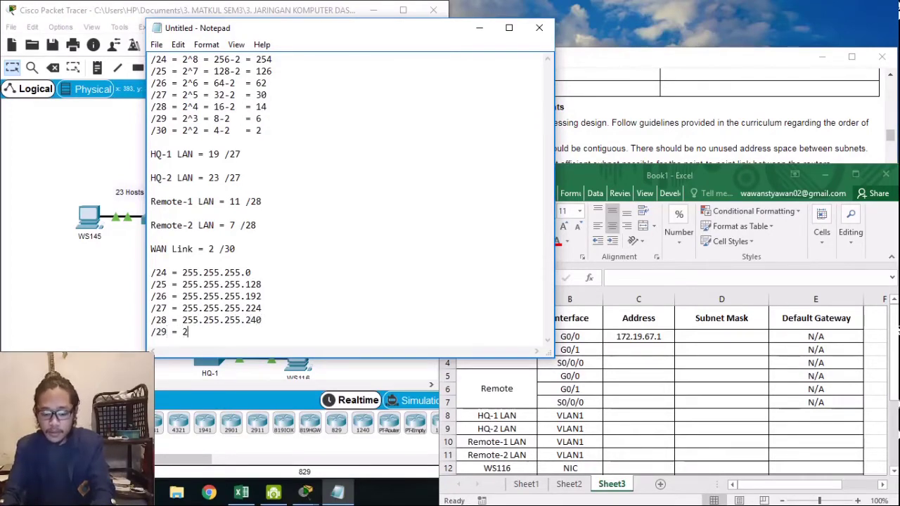
type("40 /29 = 255.255.255.2")
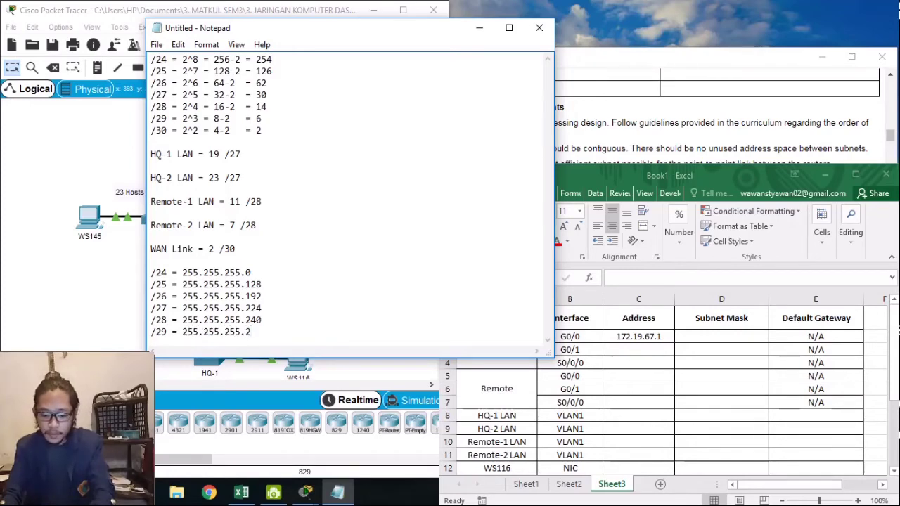
type("48")
key("Return")
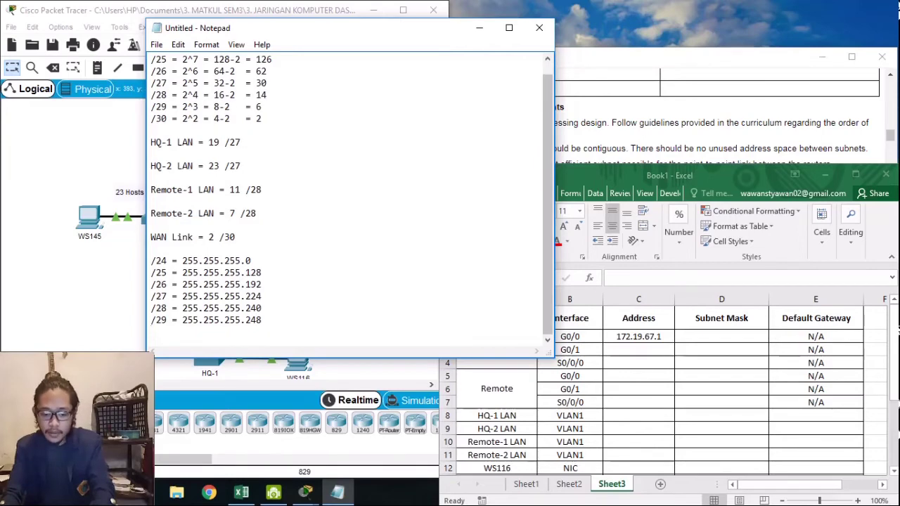
Add the line "/30 = 255.255.255.253" at the end of the subnet mask list
type("/")
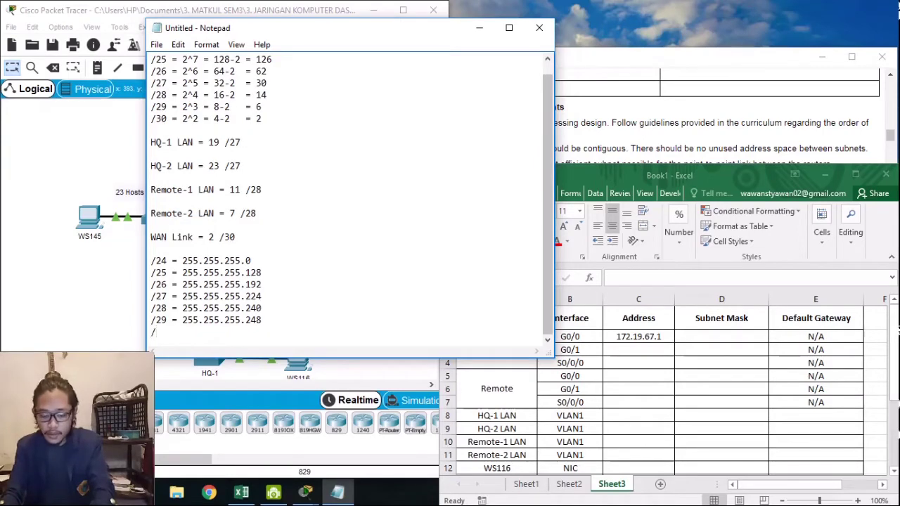
type("30 = ")
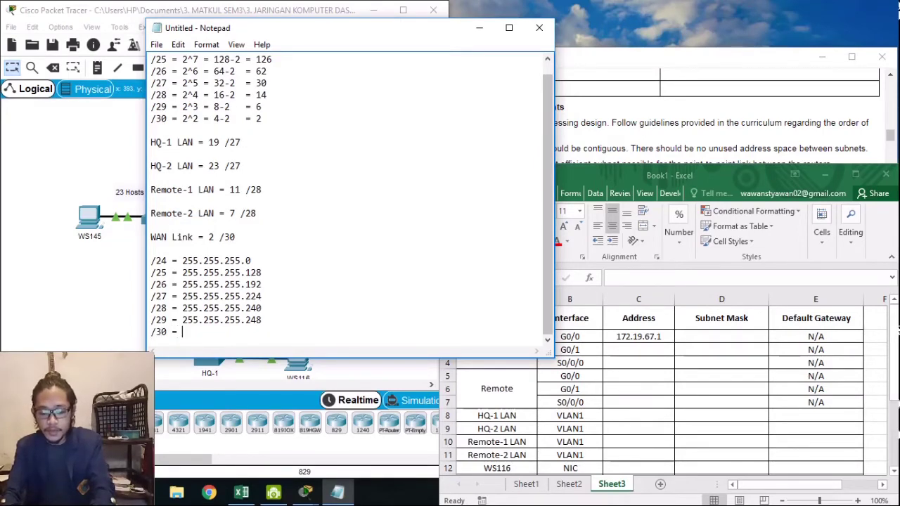
type("255.255.255.")
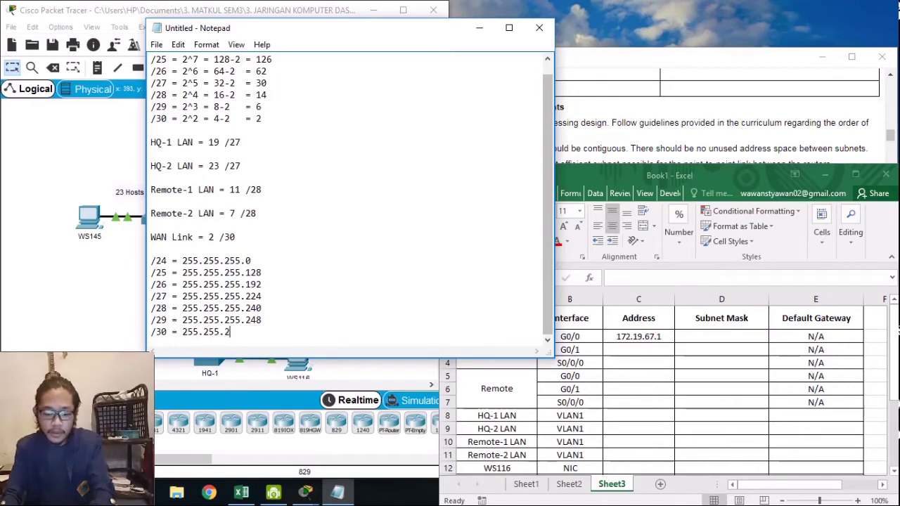
type("2")
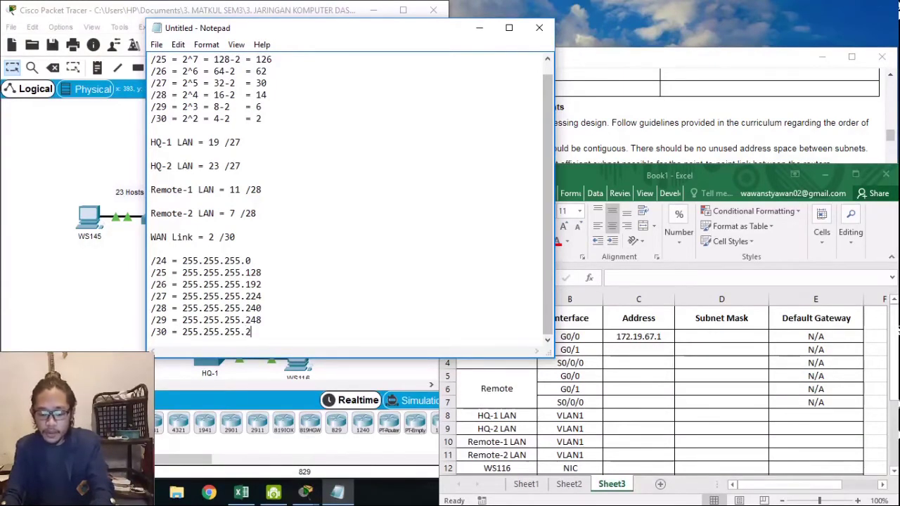
type("53")
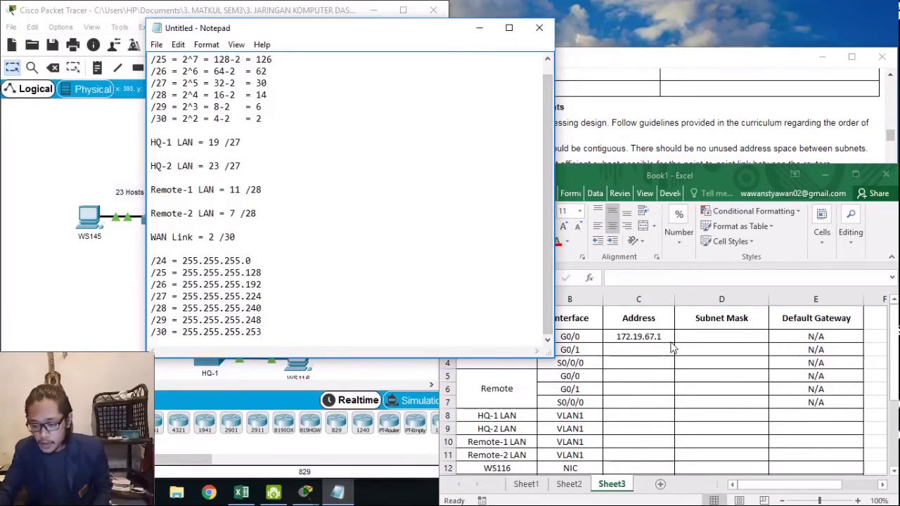
Switch to the Excel workbook, check the Subnet Table on Sheet2, and enter 255.255.255.224 as the Subnet Mask of HQ G0/0 on Sheet3
left_click(580, 487)
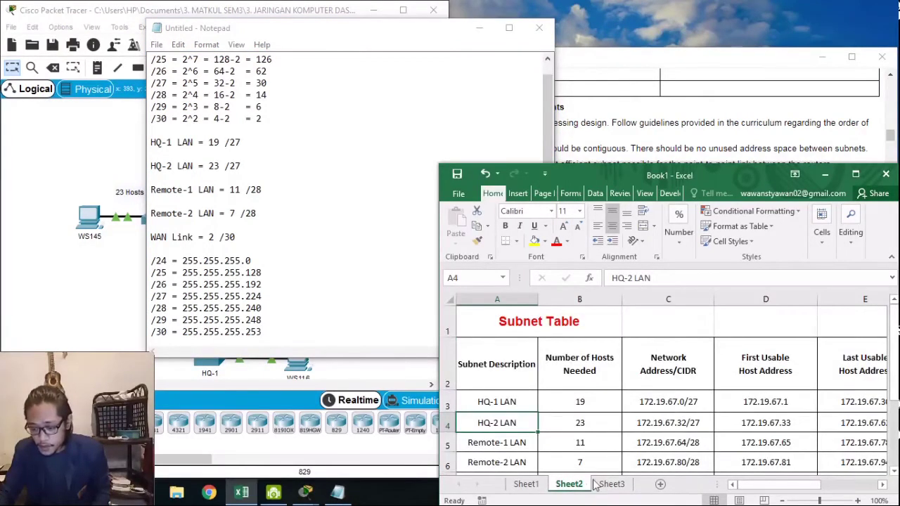
left_click(607, 484)
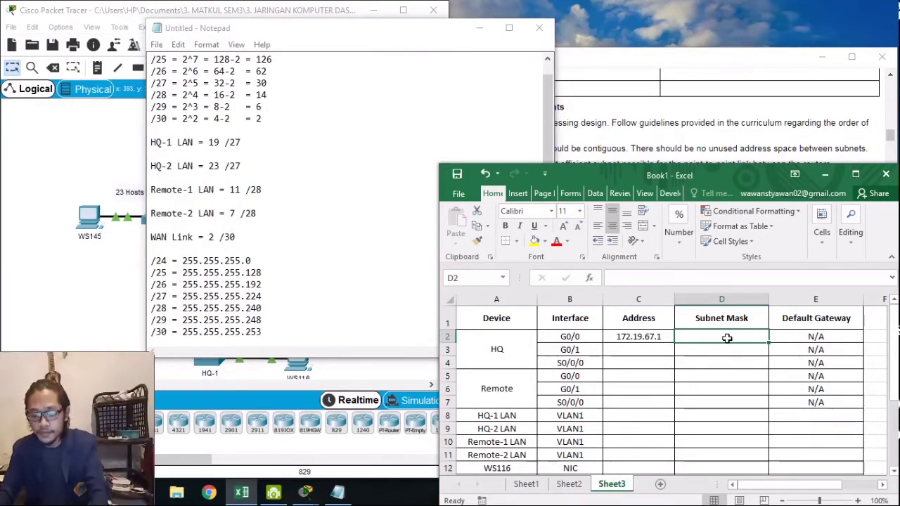
type("255.255")
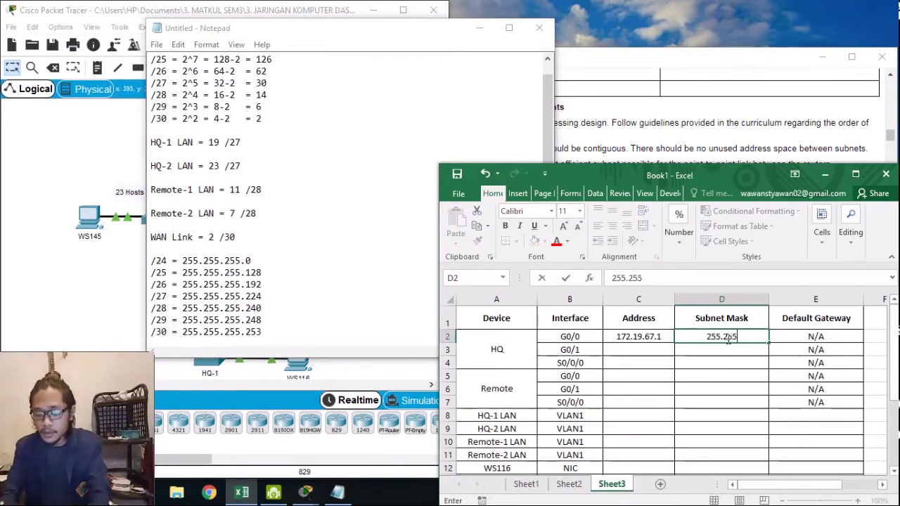
type(".255.224")
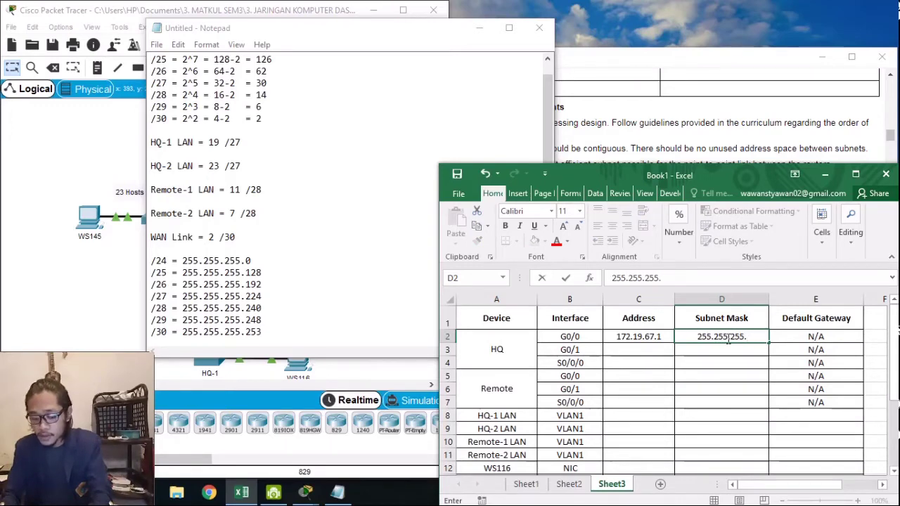
Enter 172.19.67.33 as the Address of HQ G0/1, checking the HQ-2 link in Packet Tracer and the Subnet Table on Sheet2
left_click(619, 354)
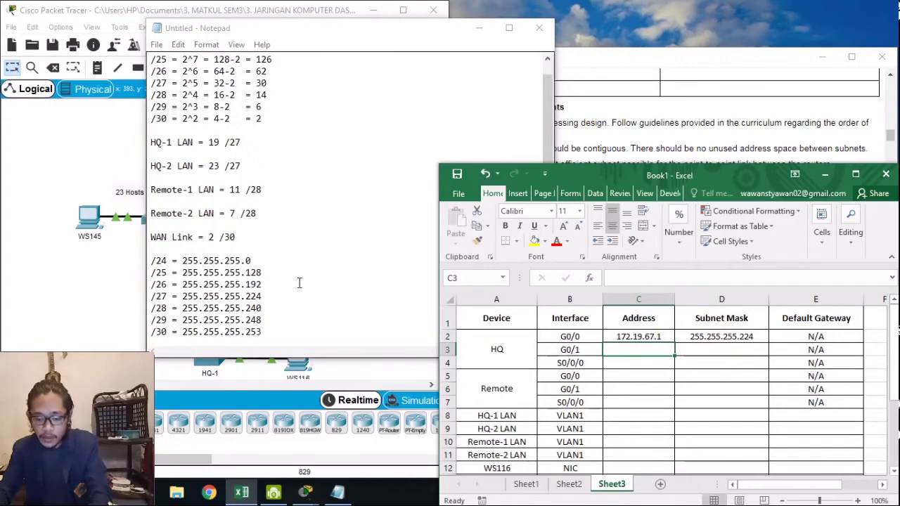
left_click(130, 257)
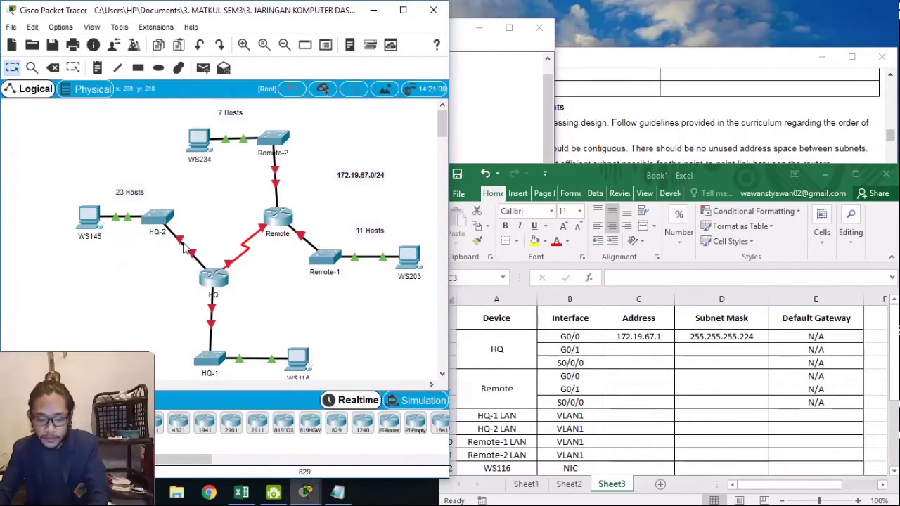
mouse_move(184, 247)
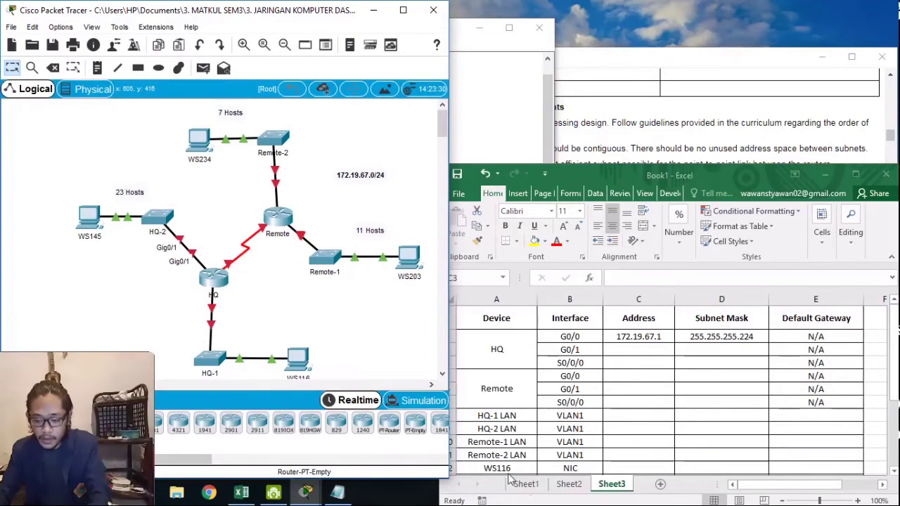
left_click(568, 484)
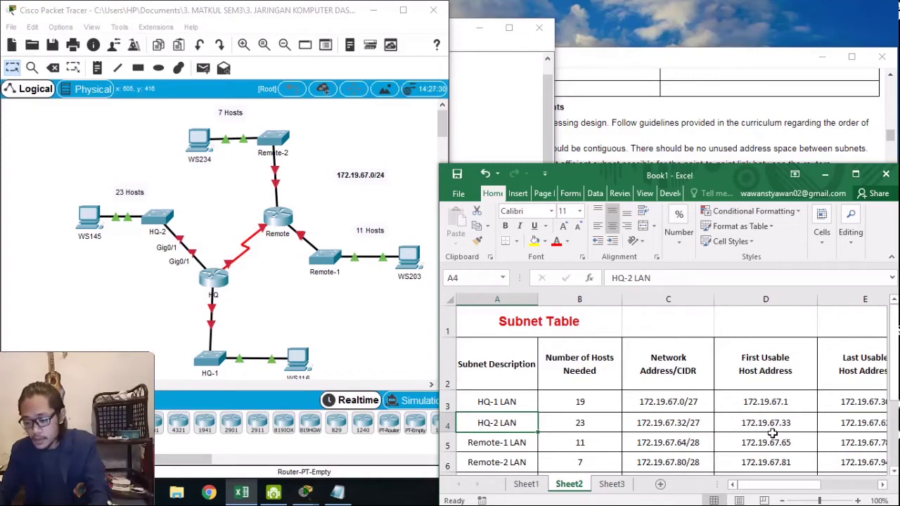
left_click(612, 485)
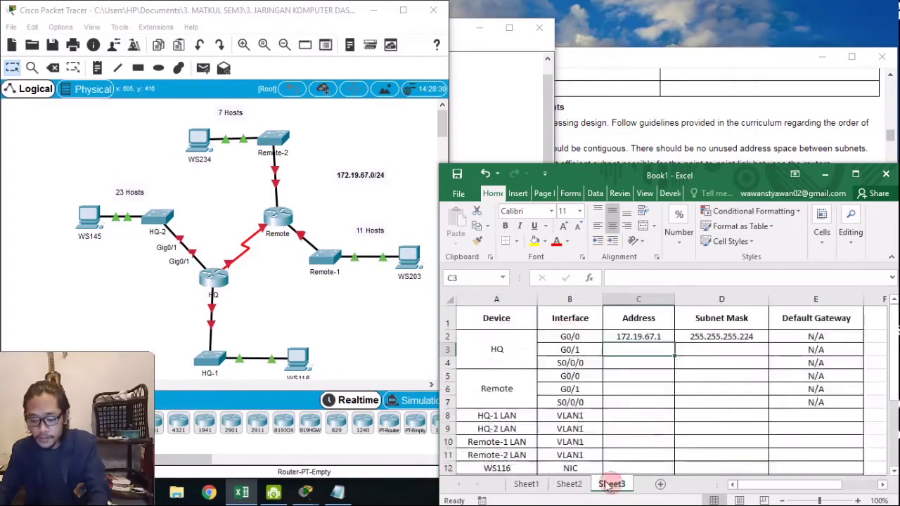
type("172")
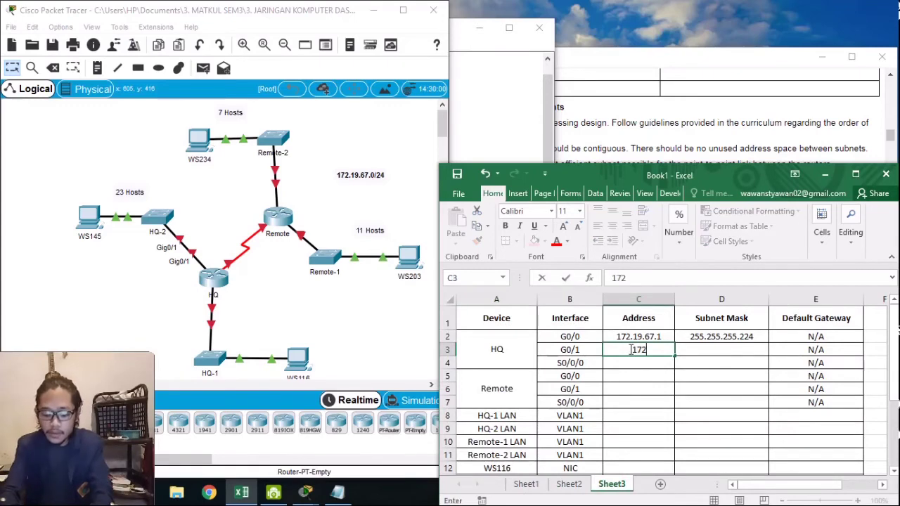
type(".19.67")
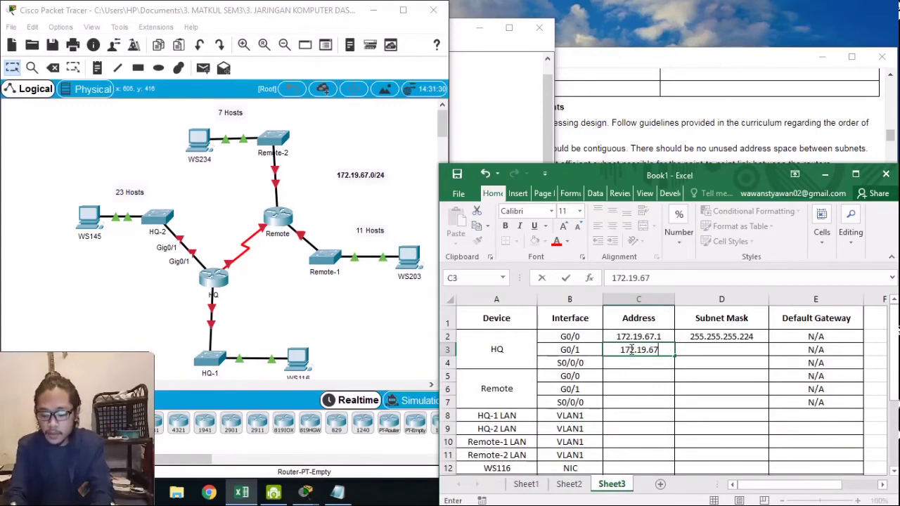
type(".33")
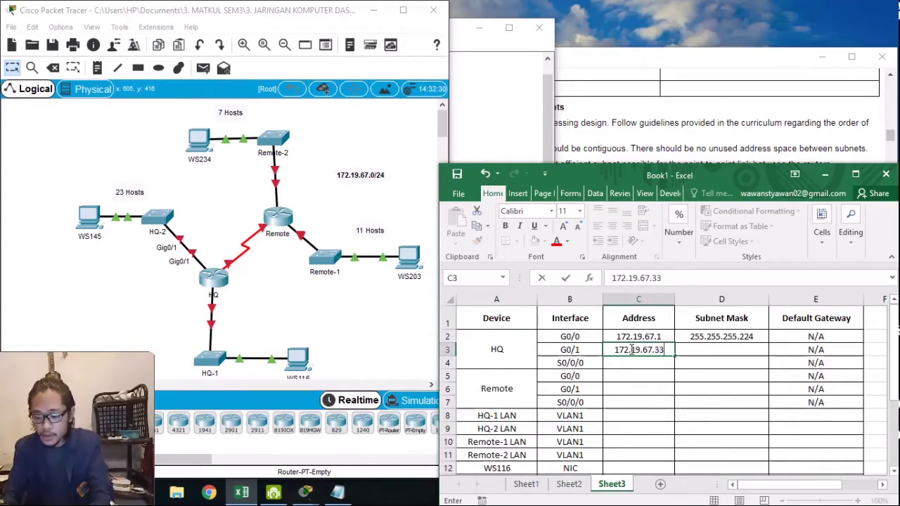
Enter 255.255.255.224 as the Subnet Mask of HQ interface G0/1
left_click(714, 349)
type("255.")
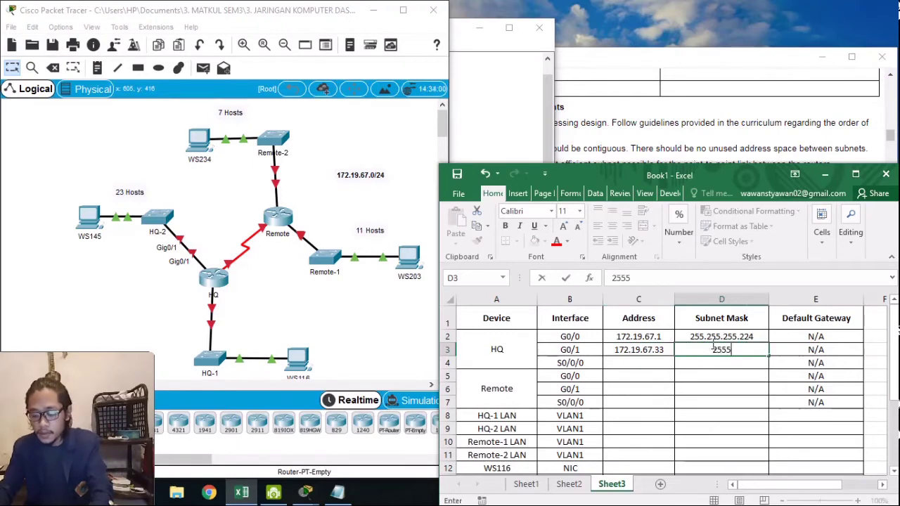
type("255.255.25")
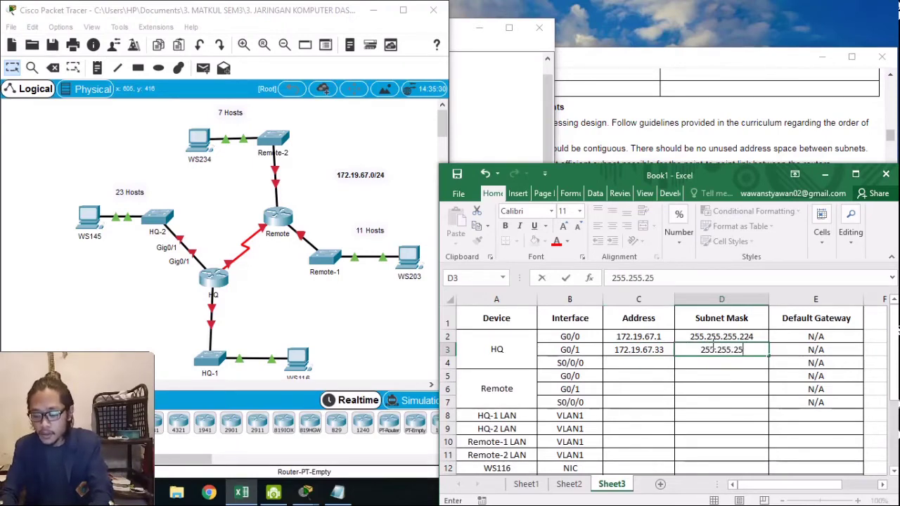
type("224")
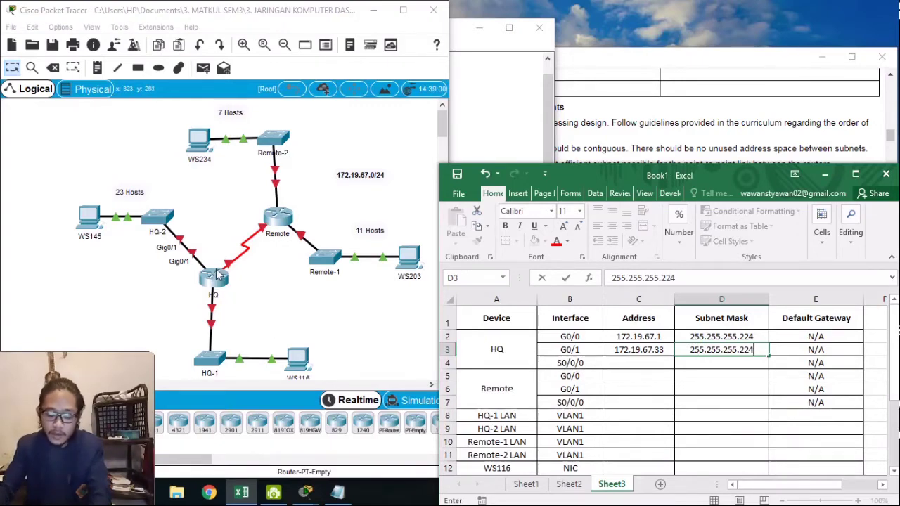
Examine the HQ serial link in Packet Tracer, the prefix notes in Notepad, and the WAN Link row of the Excel Subnet Table on Sheet2
left_click(239, 262)
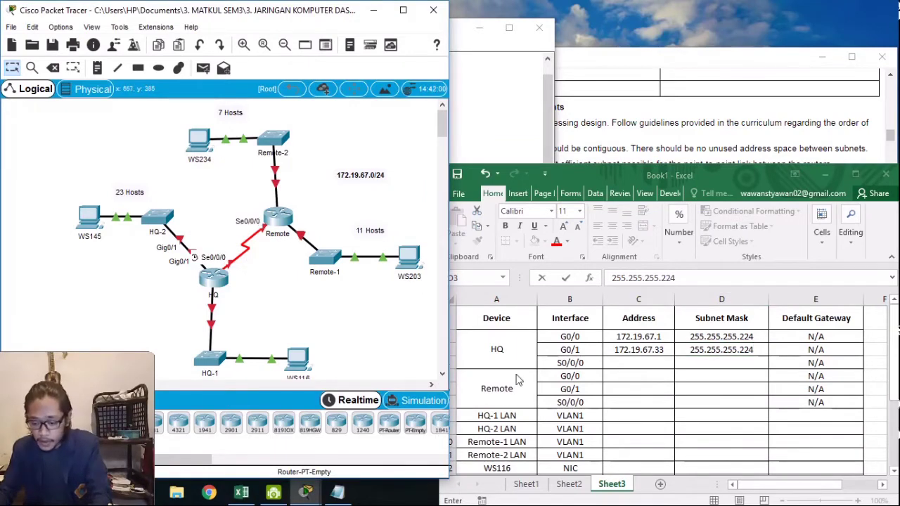
left_click(338, 492)
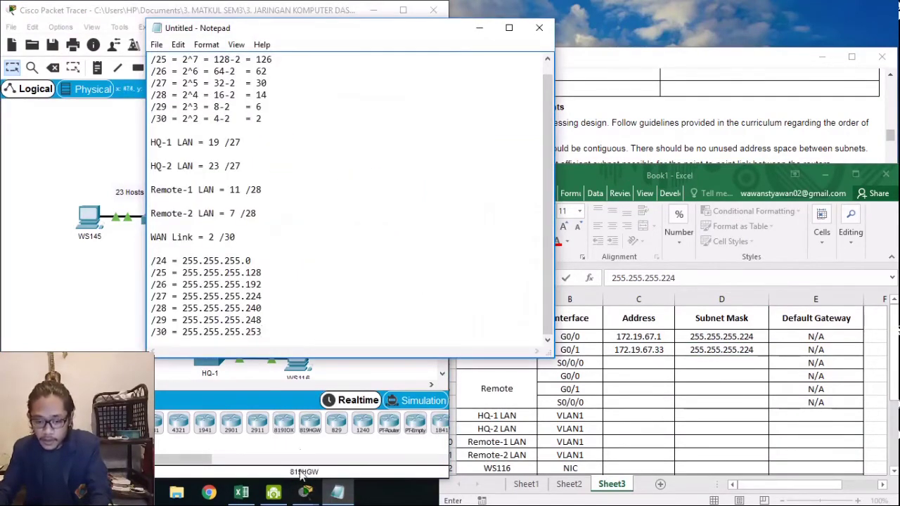
left_click(552, 492)
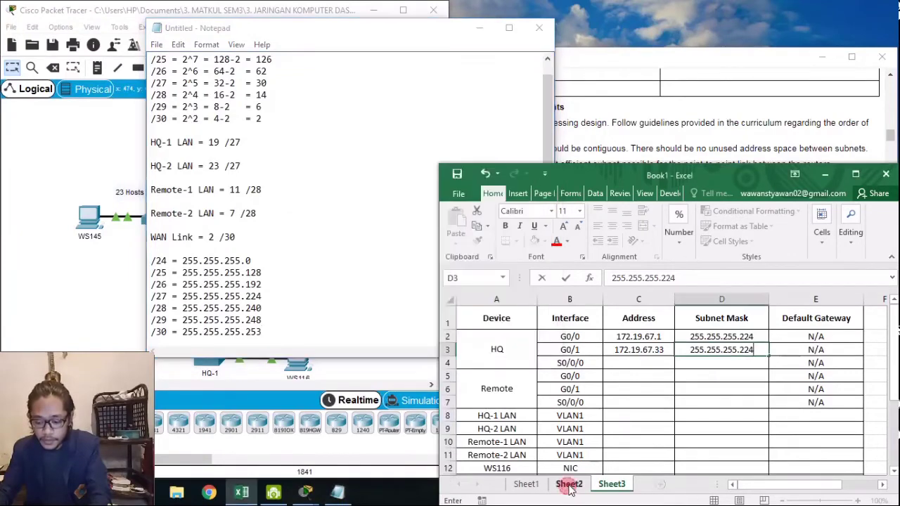
left_click(569, 484)
scroll(524, 434, "down", 1)
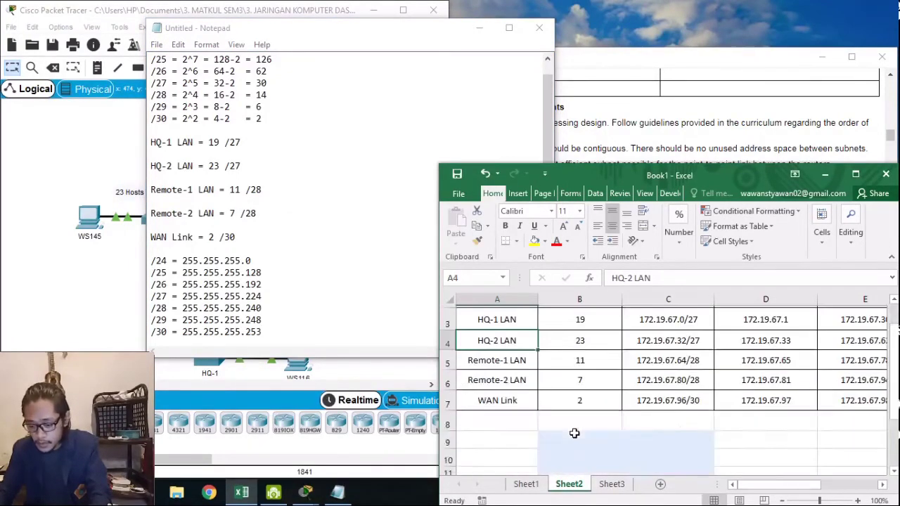
scroll(574, 432, "up", 1)
scroll(553, 359, "down", 1)
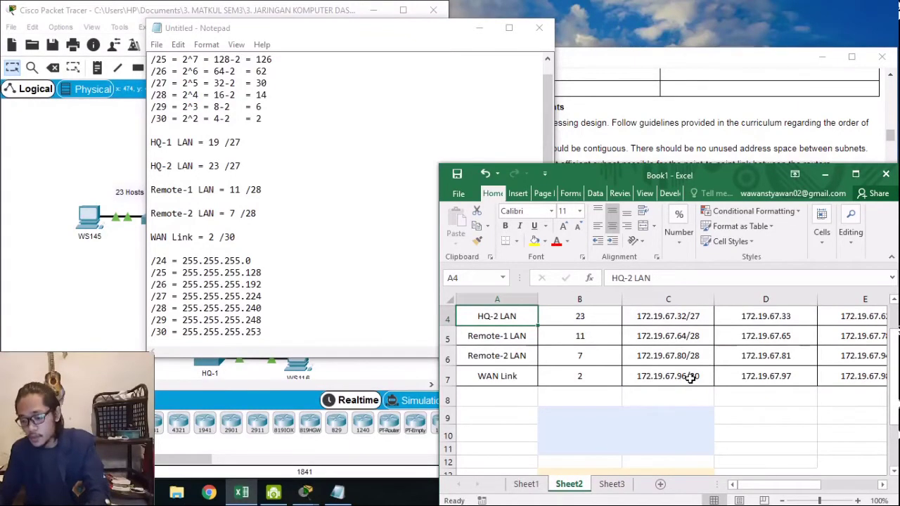
left_click(611, 484)
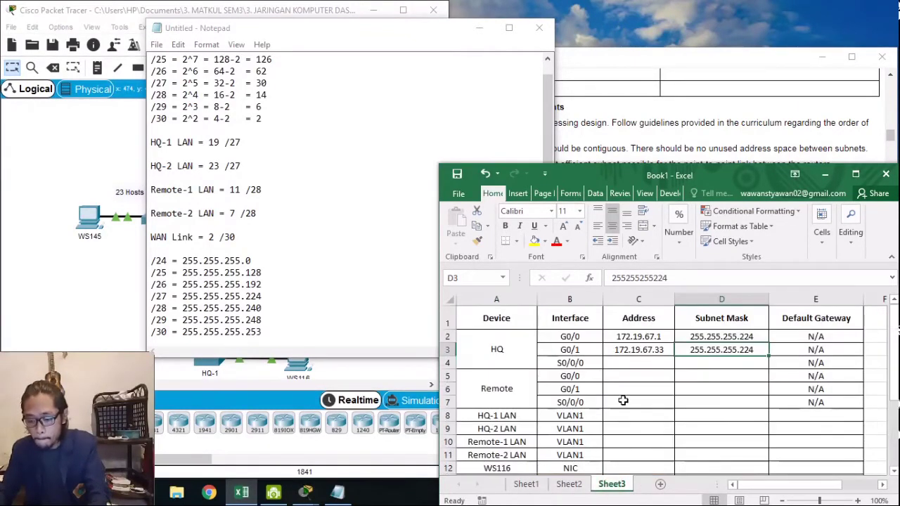
Enter 172.19.67.96 as the Address of HQ interface S0/0/0 on Sheet3, rechecking the Subnet Table on Sheet2
left_click(639, 365)
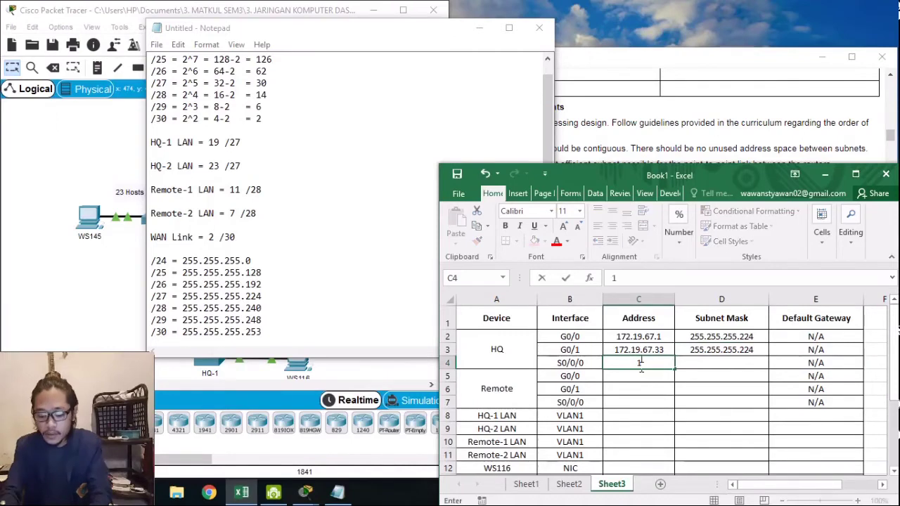
type("172.19.")
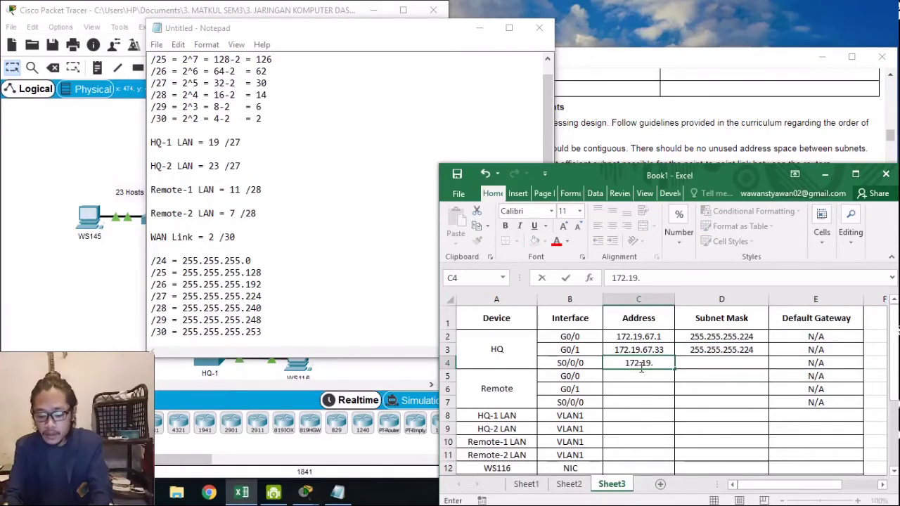
type("67")
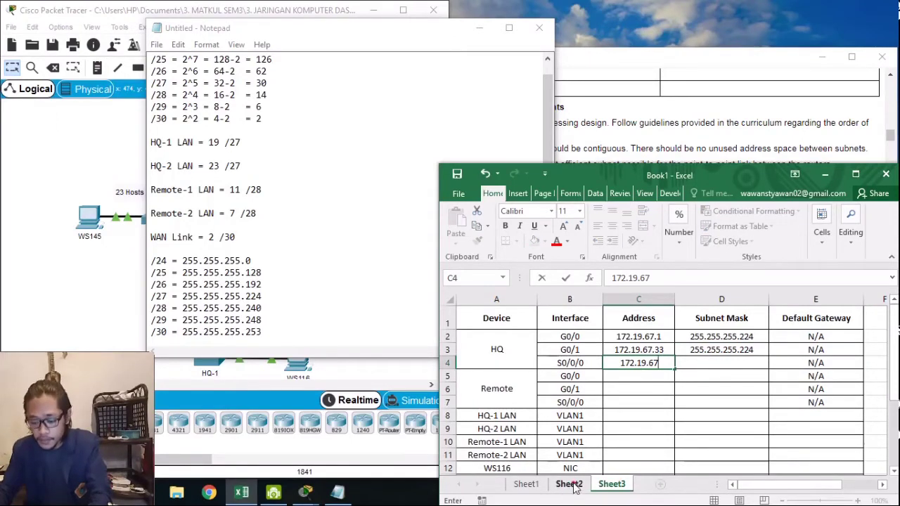
left_click(572, 486)
left_click(611, 485)
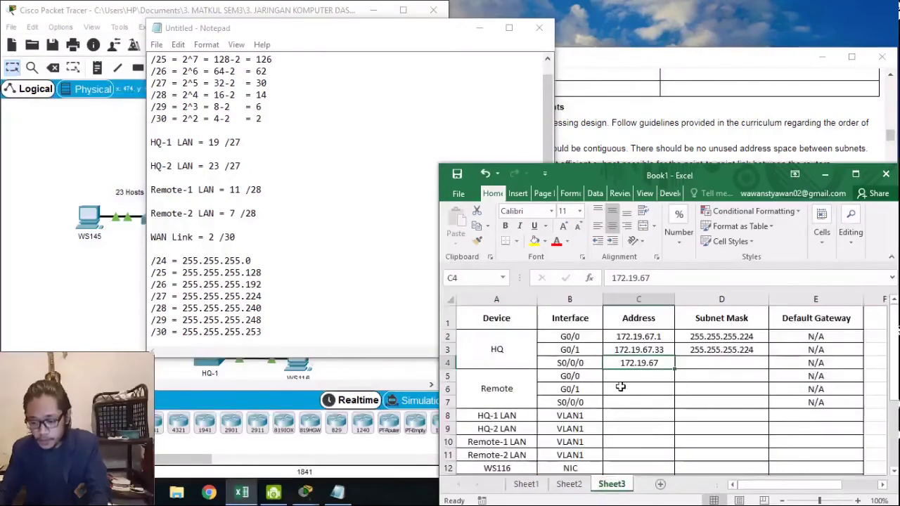
key("BackSpace")
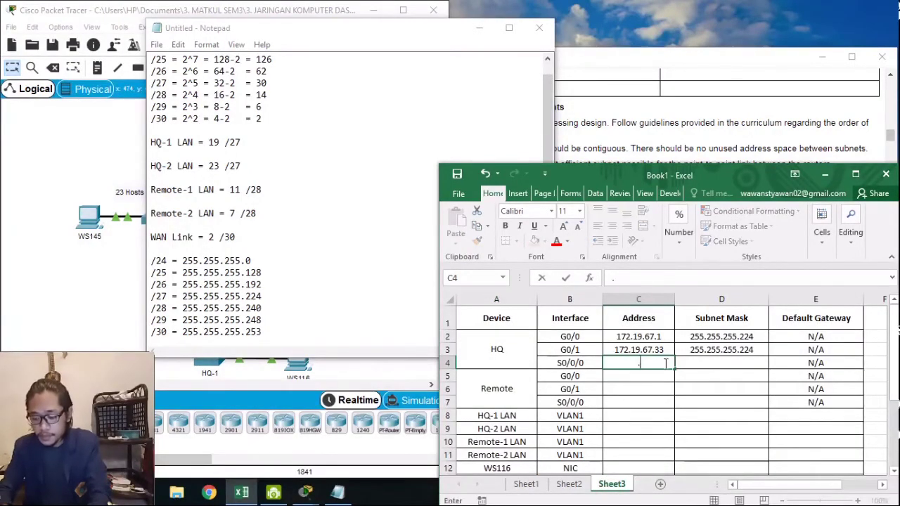
type("172")
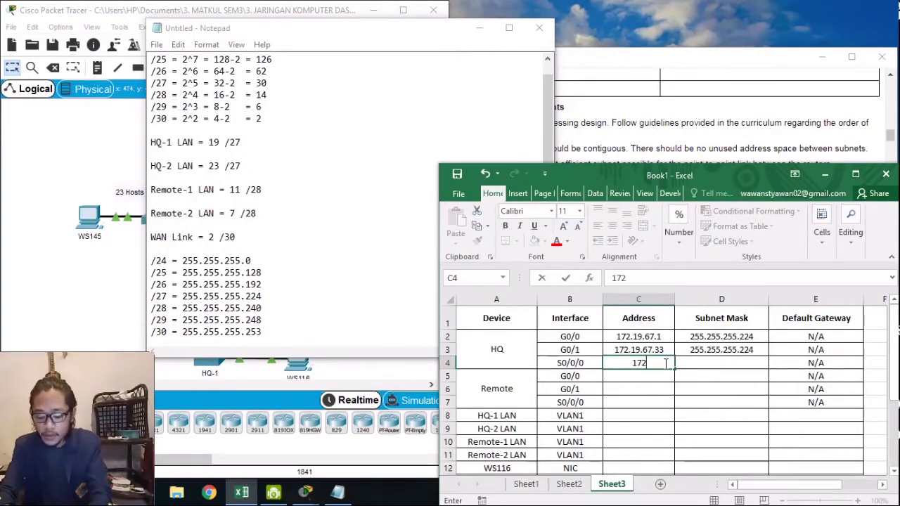
type(".19.67.")
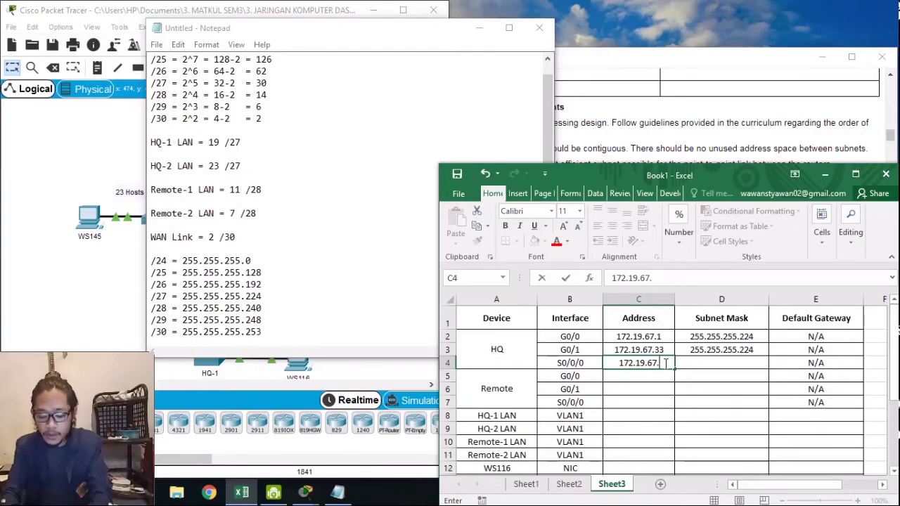
type("96")
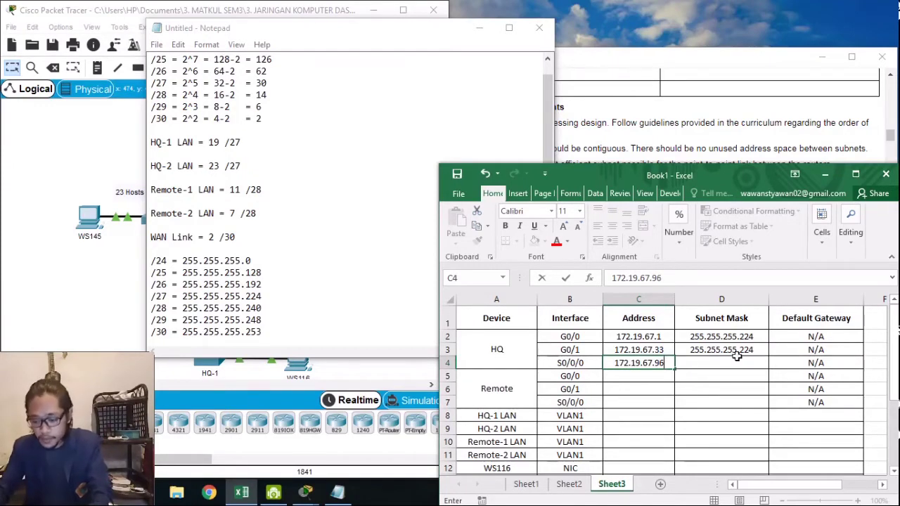
Check the WAN Link prefix on Sheet2 and correct the /30 mask in the Notepad list to 255.255.255.252
left_click(720, 365)
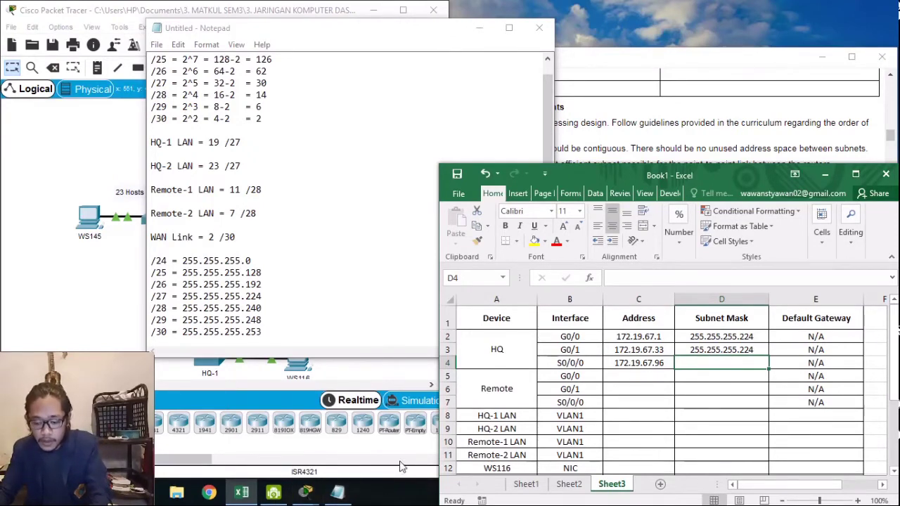
left_click(561, 488)
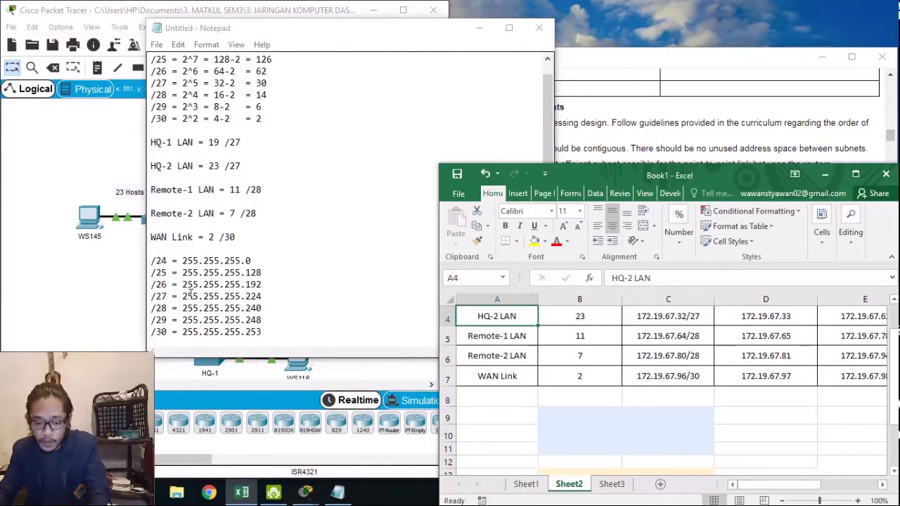
left_click(266, 337)
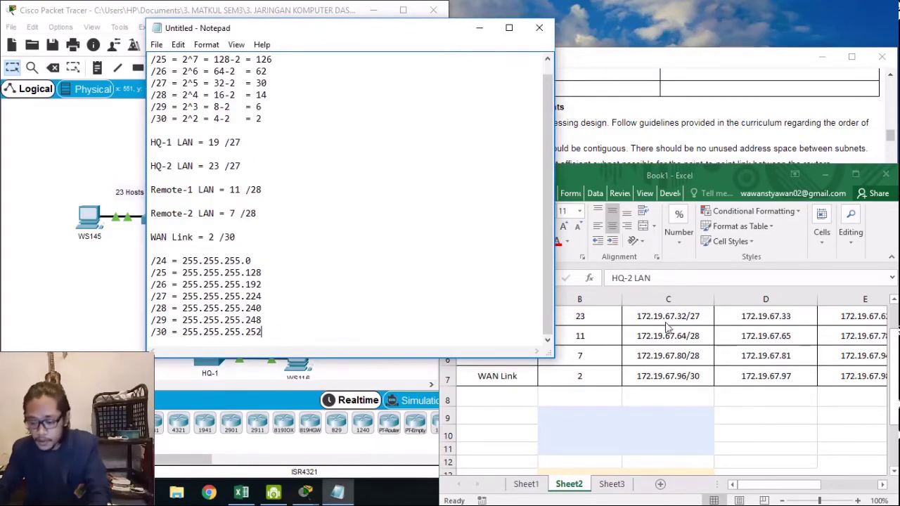
Return to the Excel workbook and enter 255.255.255.252 as the Subnet Mask of HQ interface S0/0/0 on Sheet3
left_click(657, 406)
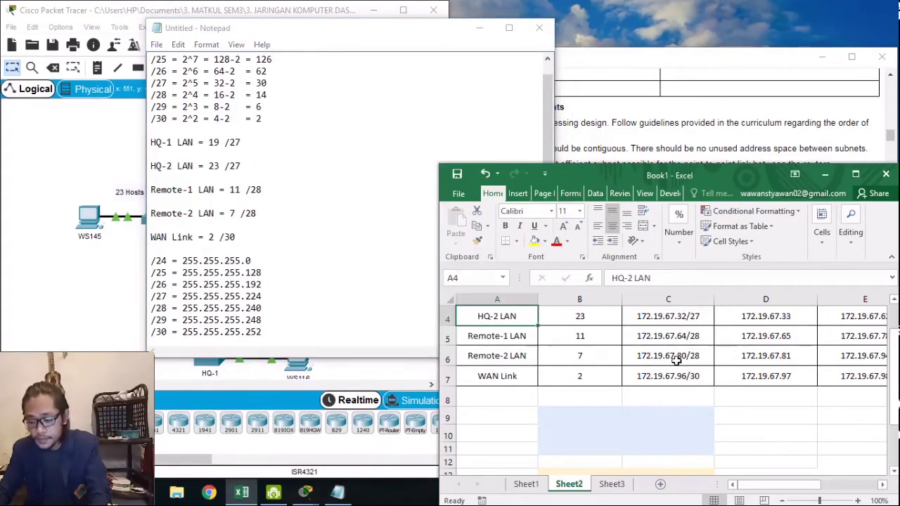
left_click(622, 485)
type("2")
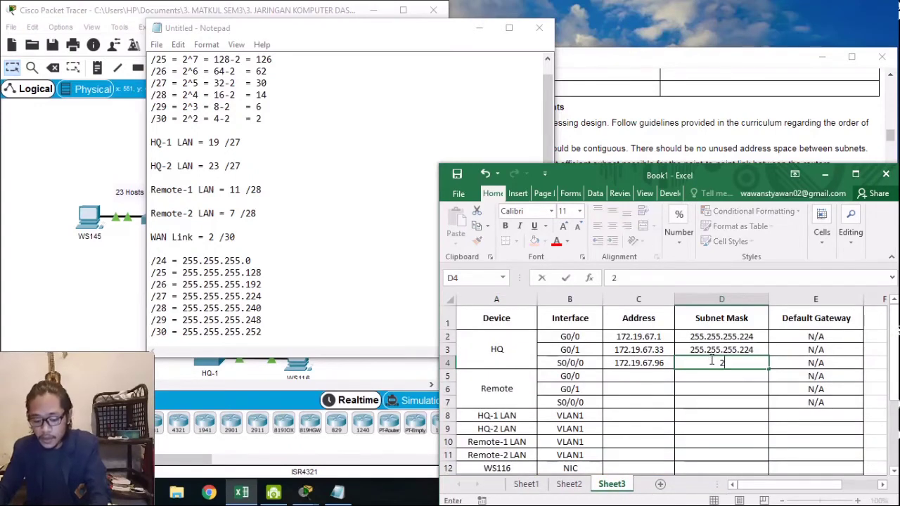
type("55.255.255")
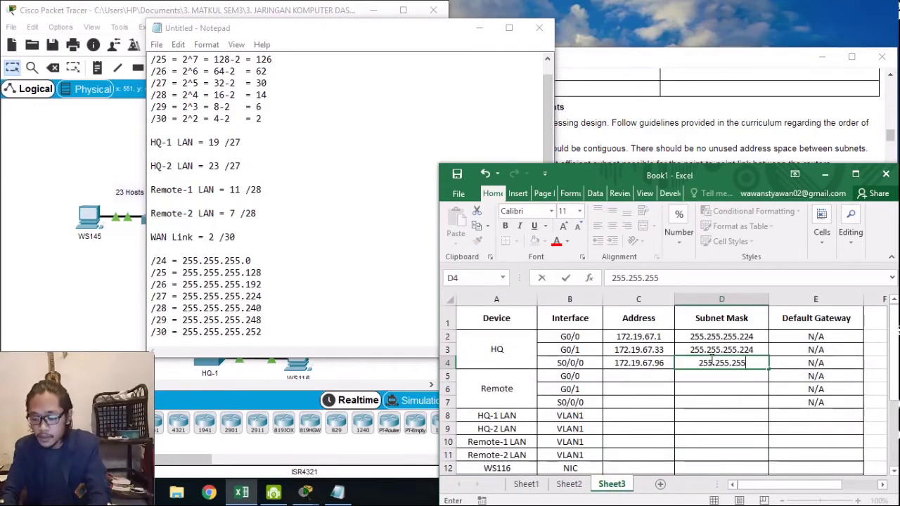
type(".252")
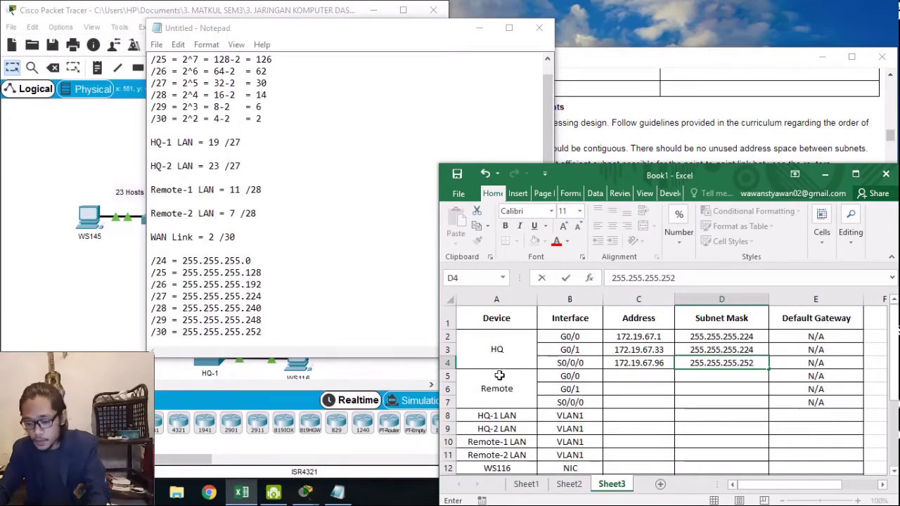
Look up the Remote-1 LAN in the Subnet Table on Sheet2 and enter 172.19.67.65 as the Address of Remote G0/0 on Sheet3
left_click(572, 376)
left_click(643, 376)
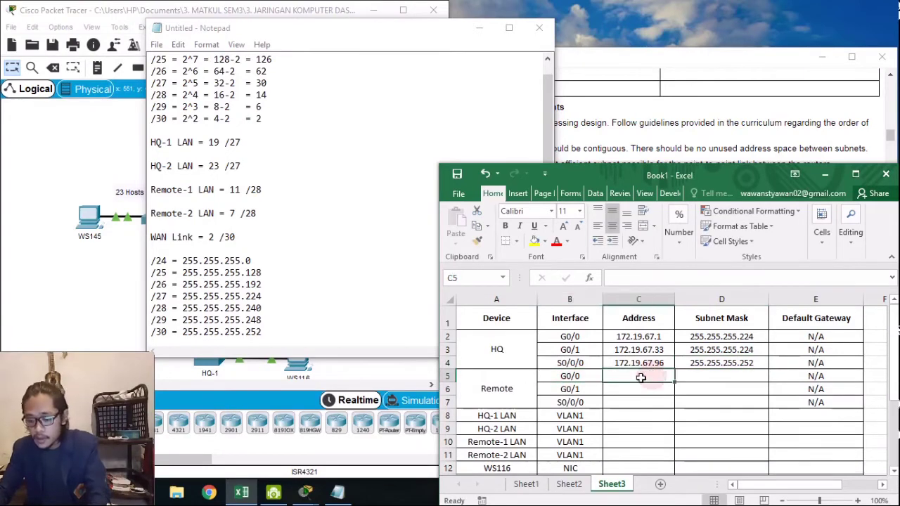
left_click(569, 484)
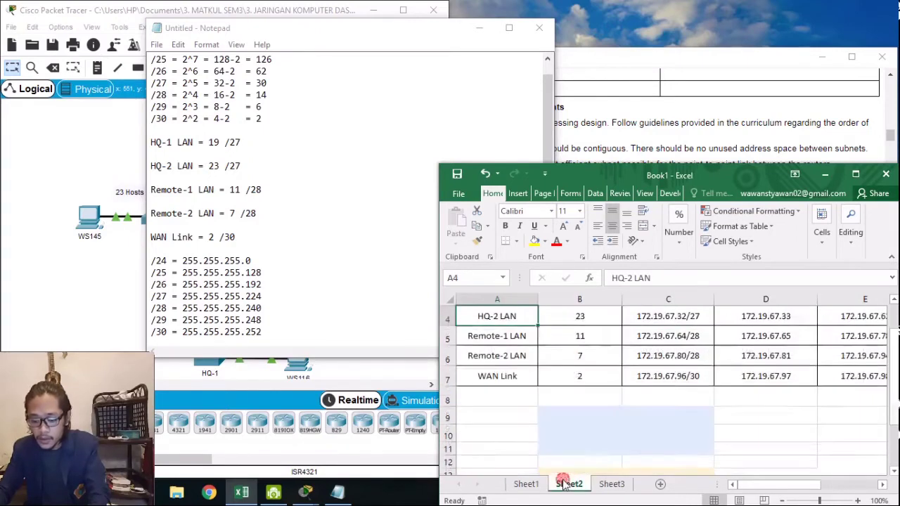
scroll(500, 348, "up", 1)
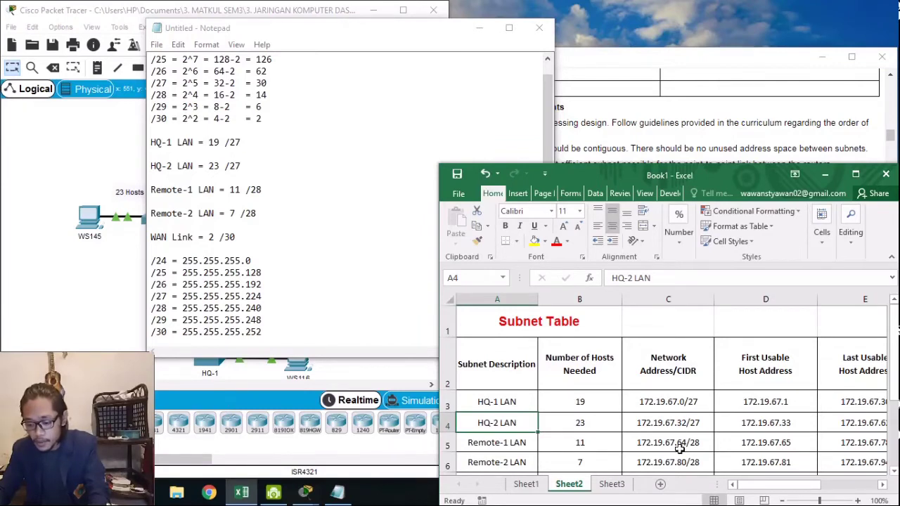
left_click(610, 484)
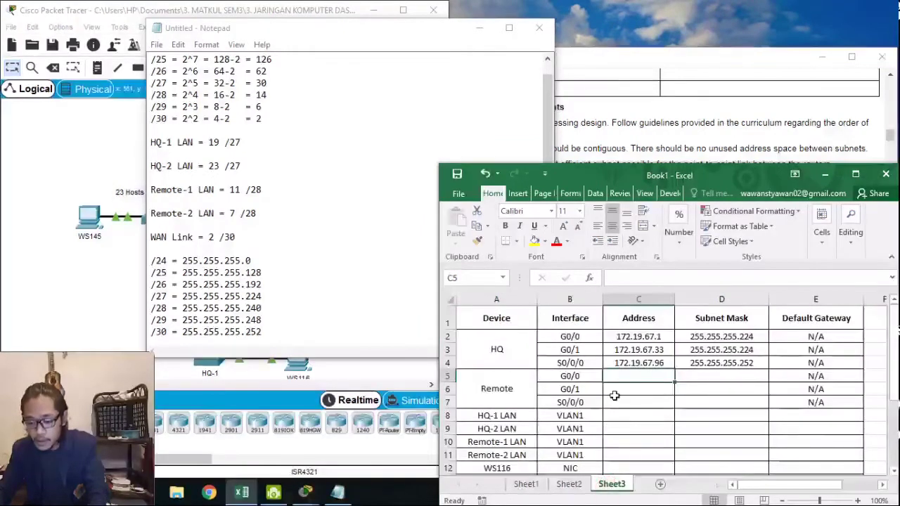
type("172")
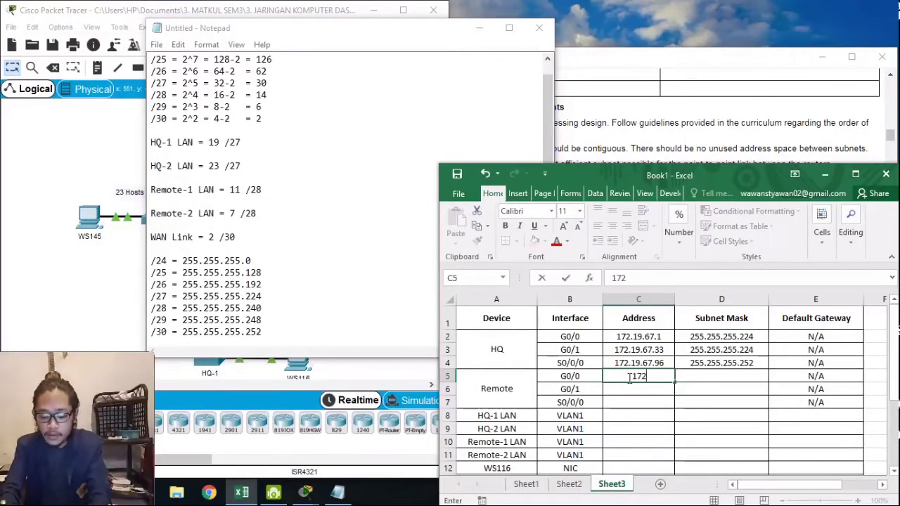
type(".19.")
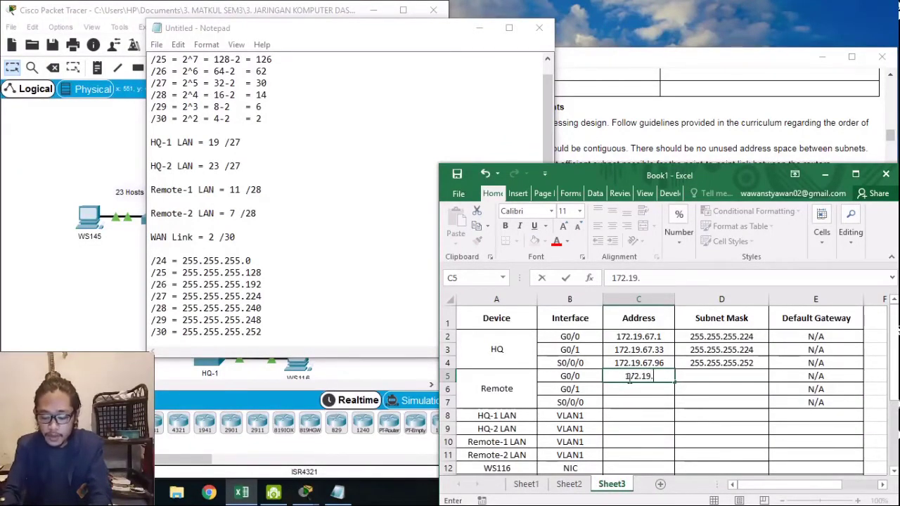
type("67.")
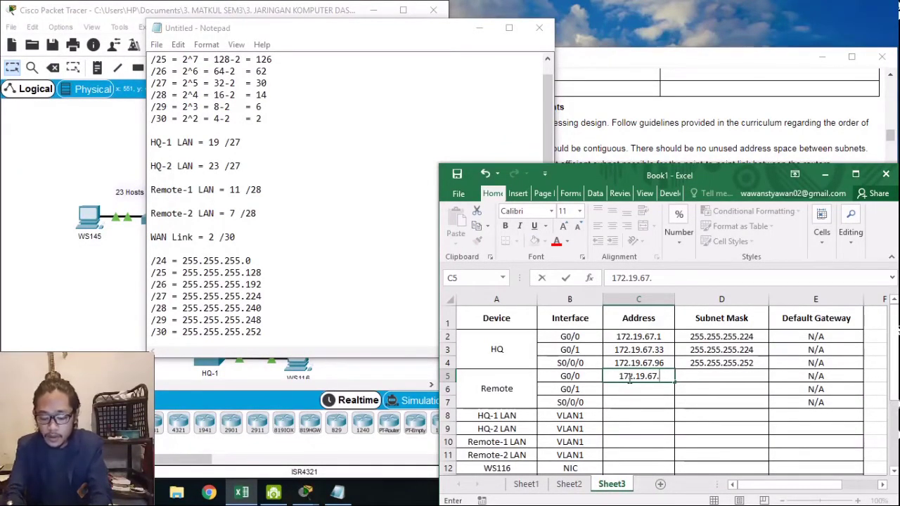
type("65")
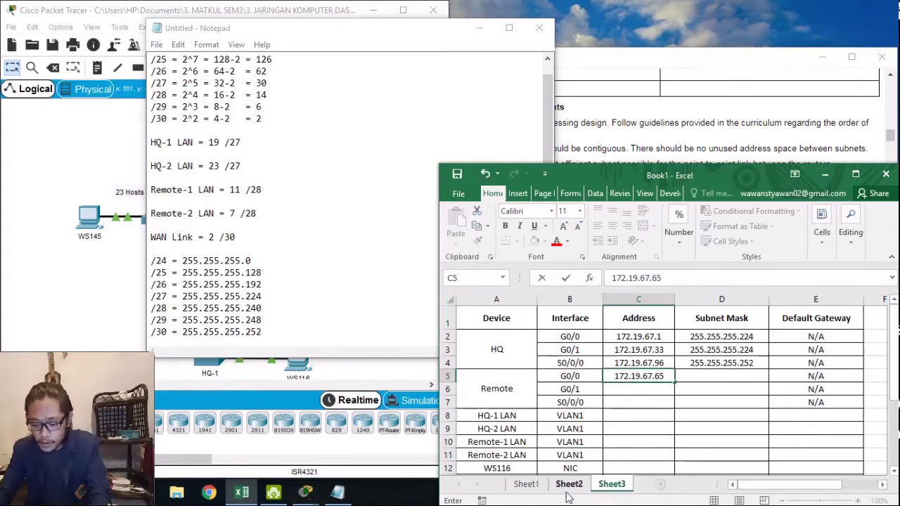
Check the Remote-1 LAN prefix on Sheet2 and enter 255.255.255.240 as the Subnet Mask of Remote G0/0 on Sheet3
left_click(569, 485)
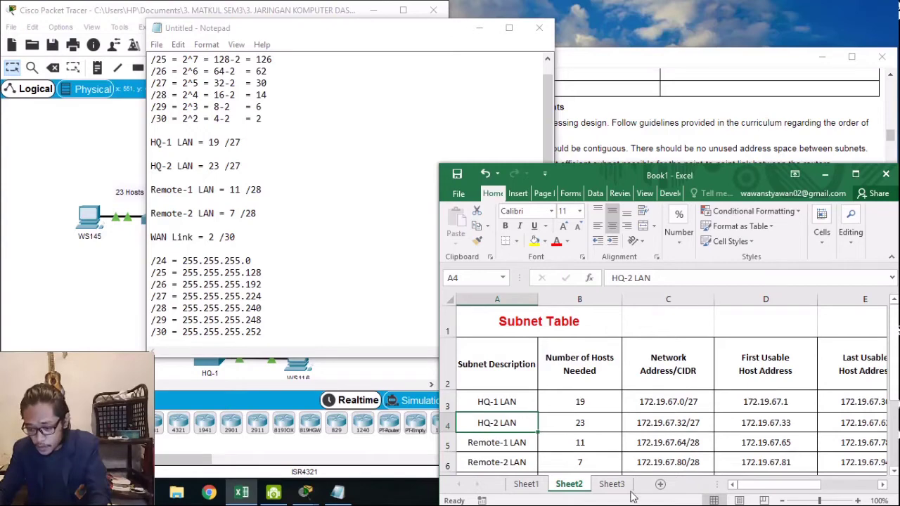
left_click(610, 484)
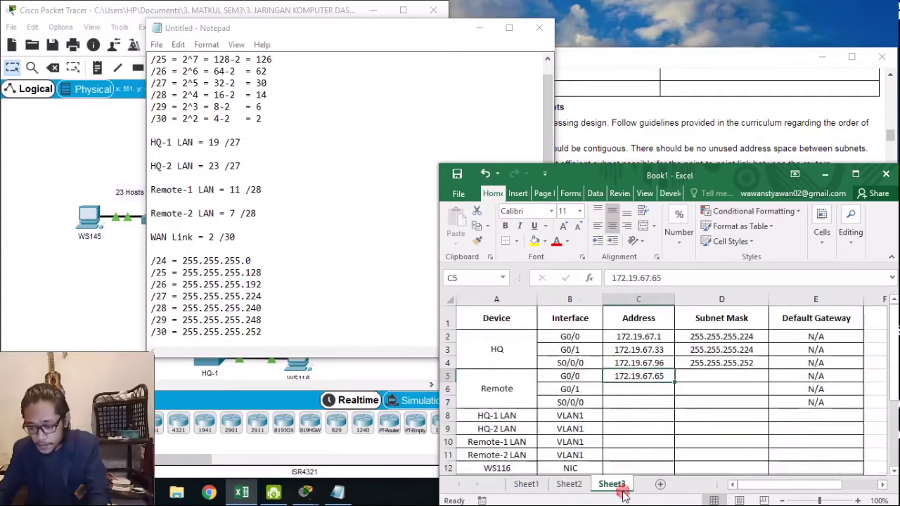
left_click(689, 376)
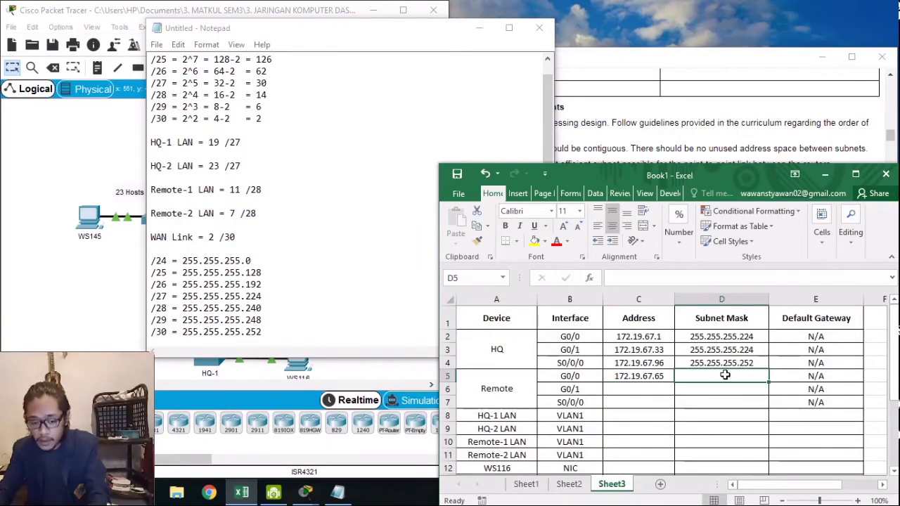
type("255.")
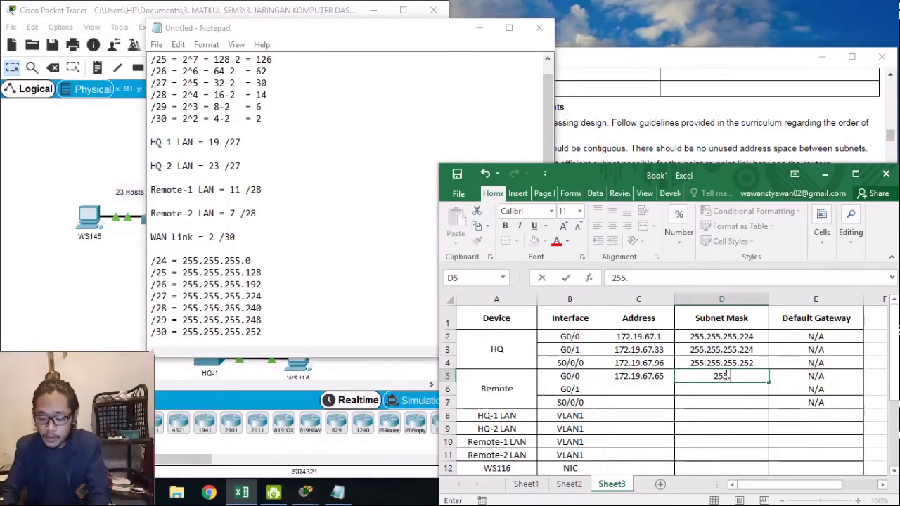
type("255.255.")
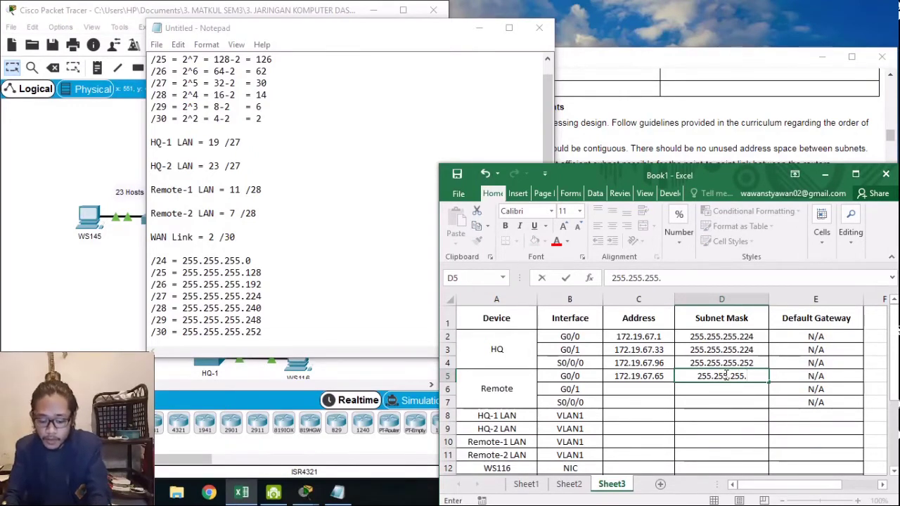
type("240")
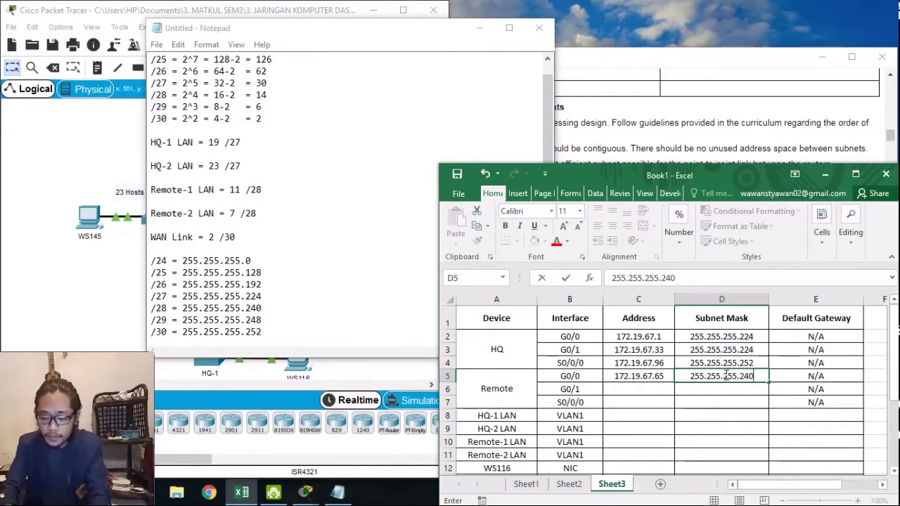
Look up the Remote-2 LAN in the Subnet Table on Sheet2 and enter 172.19.67.81 as the Address of Remote G0/1 on Sheet3
left_click(635, 391)
left_click(569, 483)
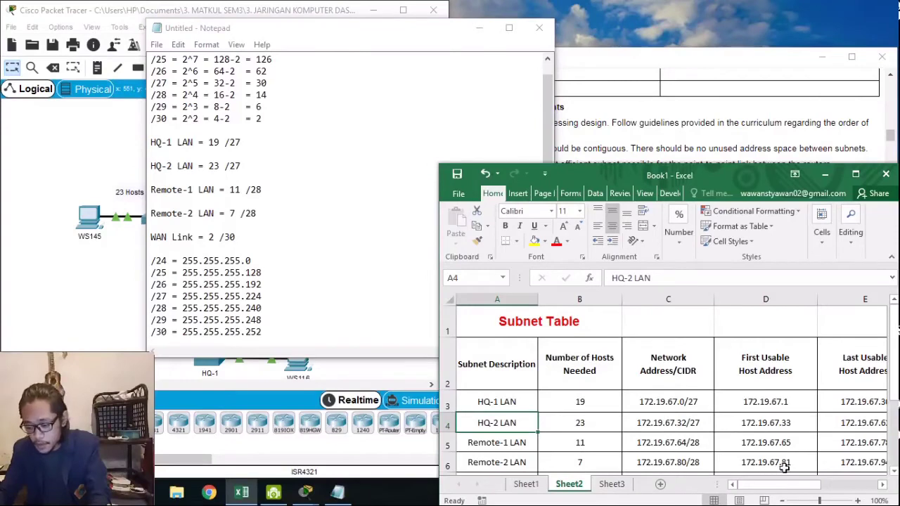
left_click(606, 484)
left_click(619, 389)
type("172.")
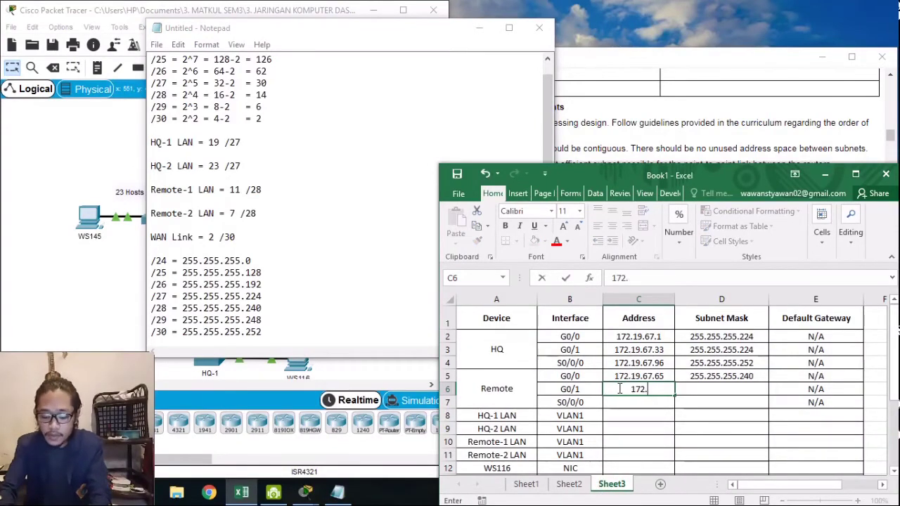
type("19.67.")
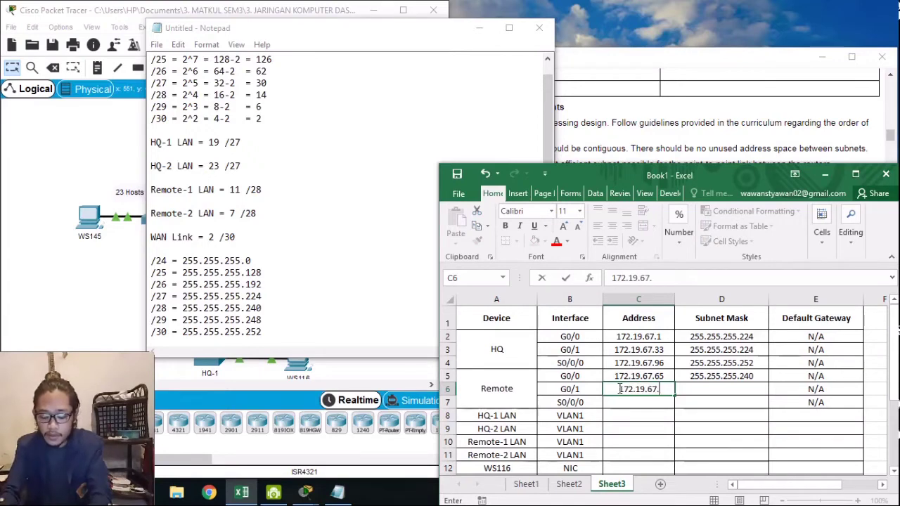
type("81")
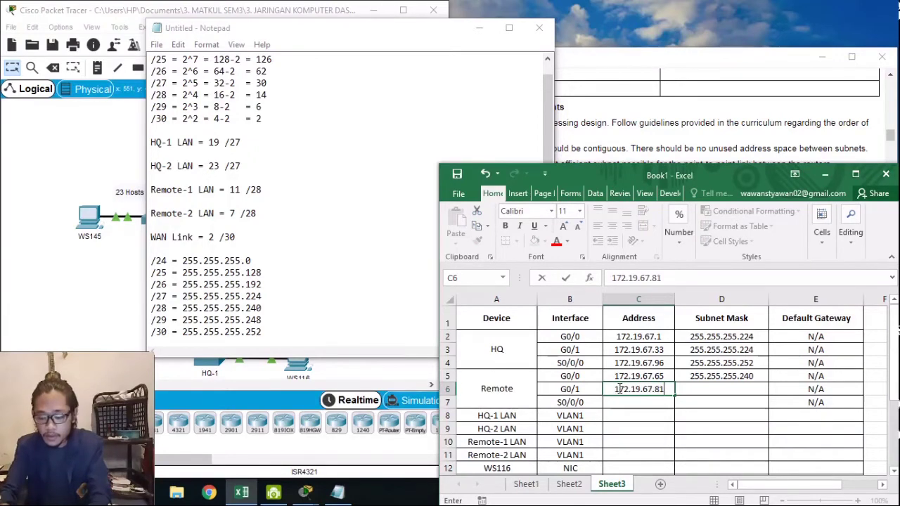
Enter 255.255.255.240 as the Subnet Mask of Remote interface G0/1
left_click(717, 389)
type("255")
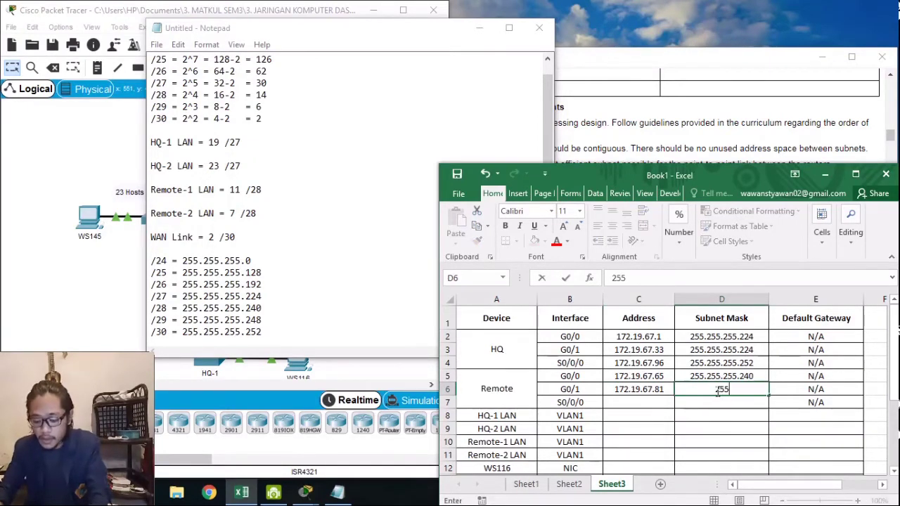
type(".255.22")
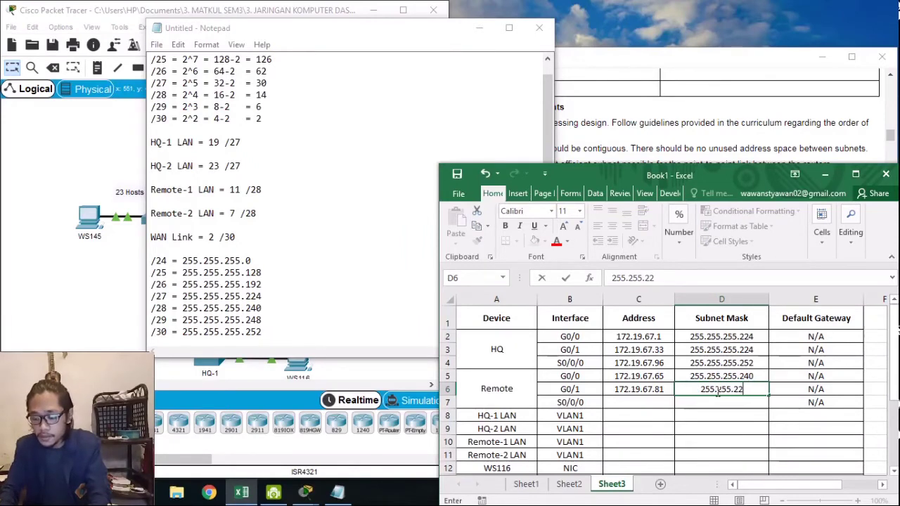
key("BackSpace")
type("5.240")
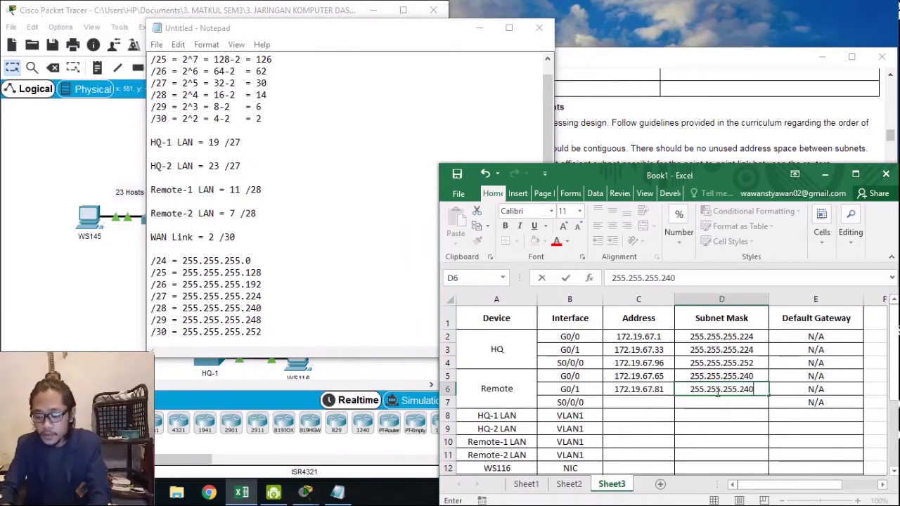
Fill the Address of Remote interface S0/0/0 with only the leading octets 172.19.67
left_click(633, 402)
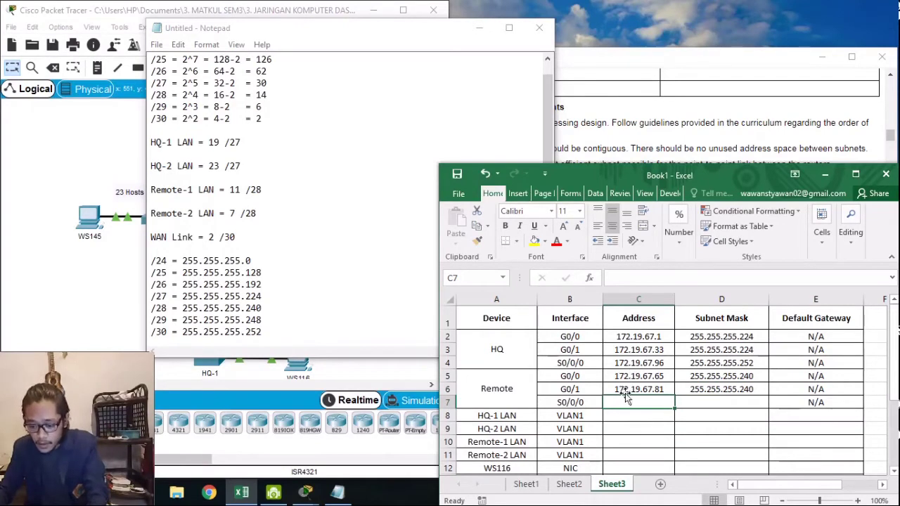
type("172.19.67")
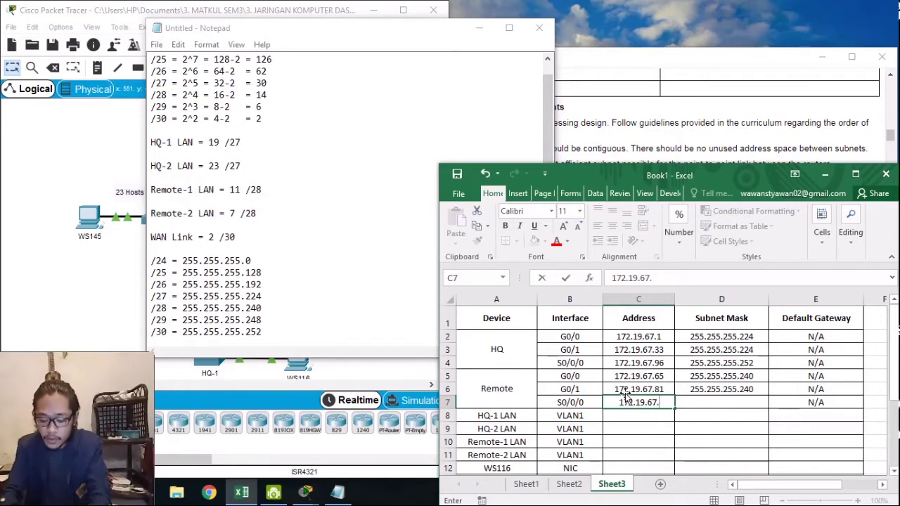
type(".97")
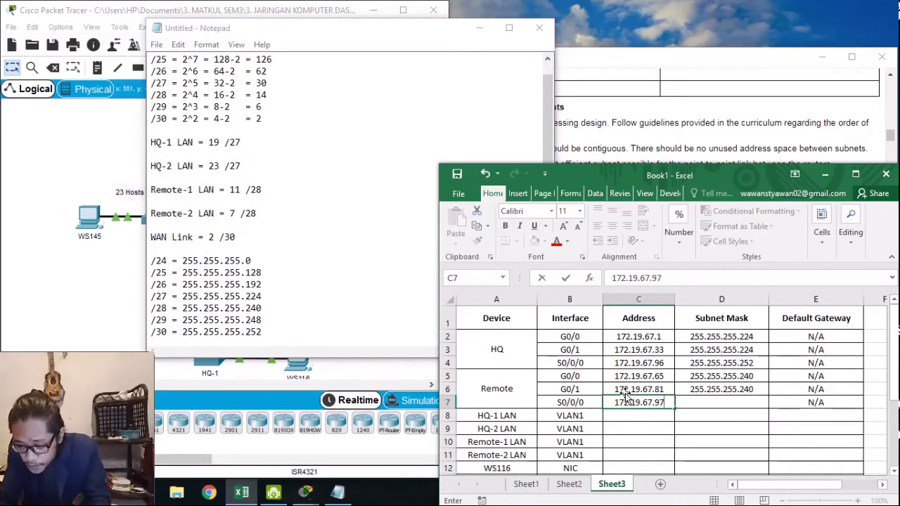
key("BackSpace")
key("BackSpace")
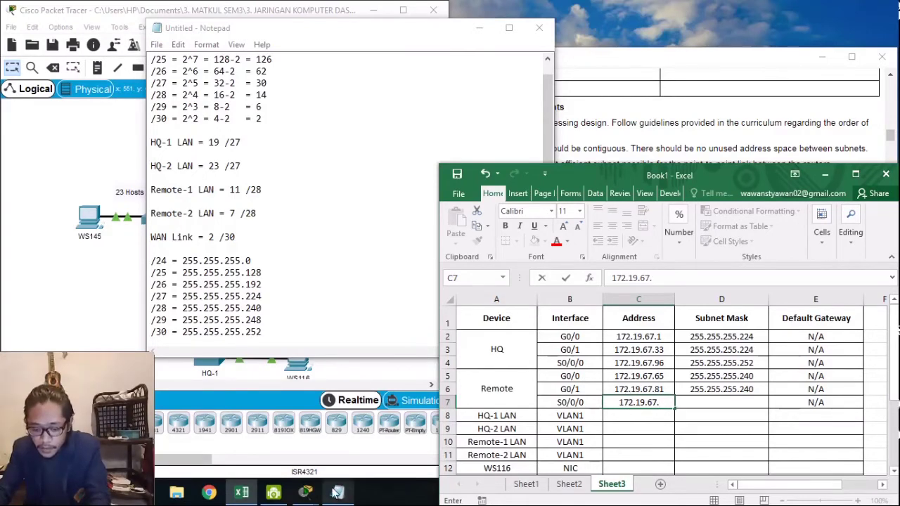
Correct the Address of HQ interface S0/0/0 to 172.19.67.97
left_click(665, 364)
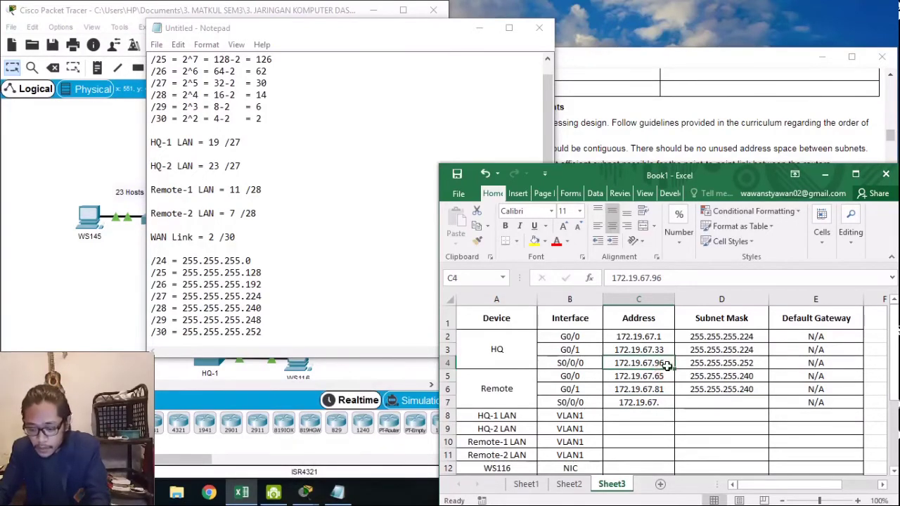
double_click(669, 363)
key("BackSpace")
type("7")
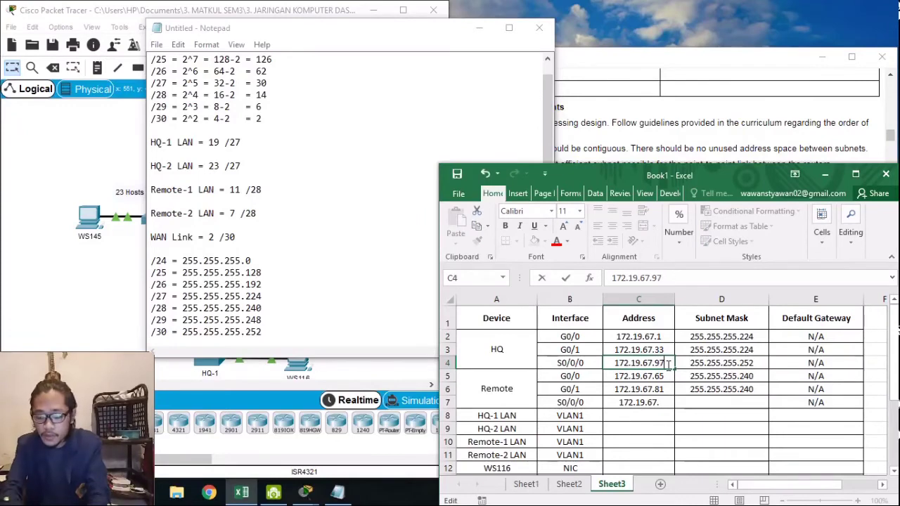
Complete the Address of Remote interface S0/0/0 as 172.19.67.98
double_click(661, 402)
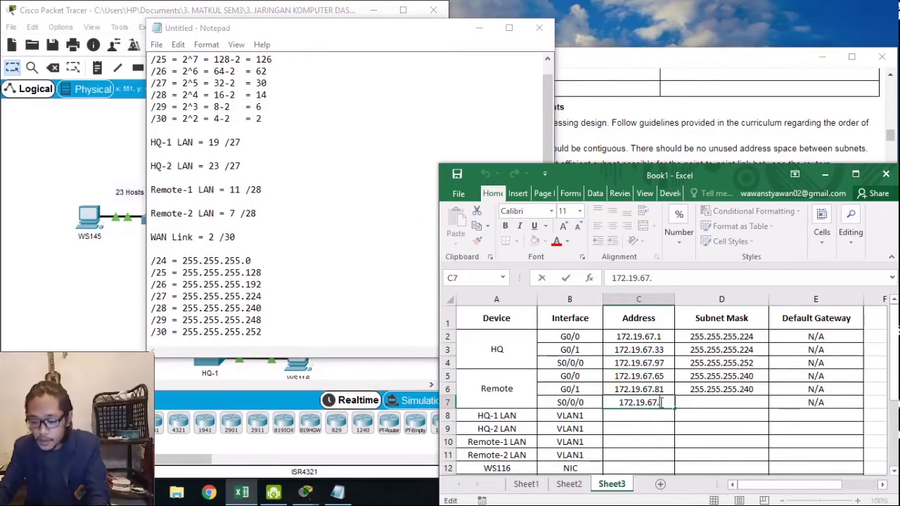
key("BackSpace")
key("BackSpace")
type("8.")
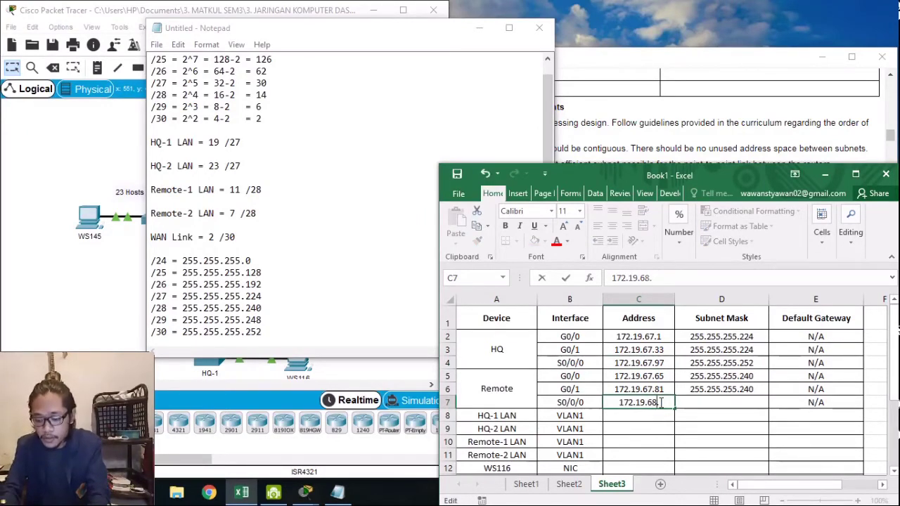
key("BackSpace")
key("BackSpace")
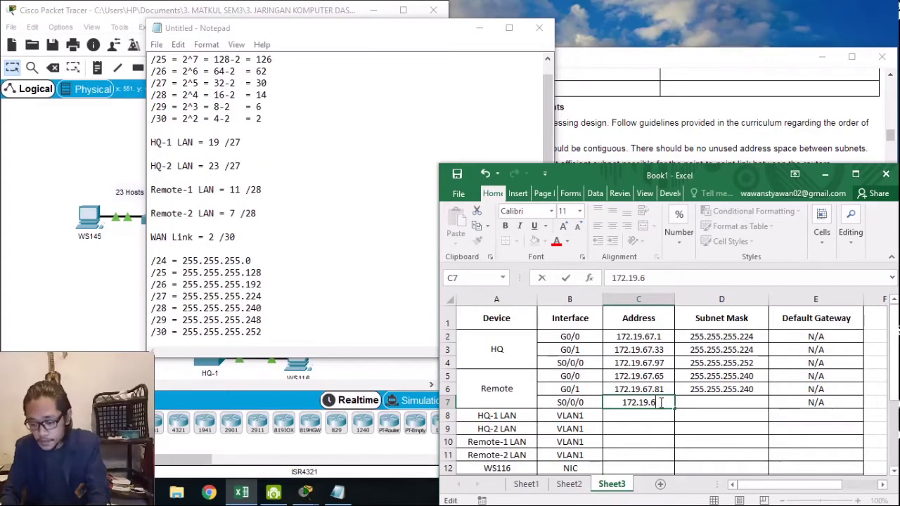
type("8")
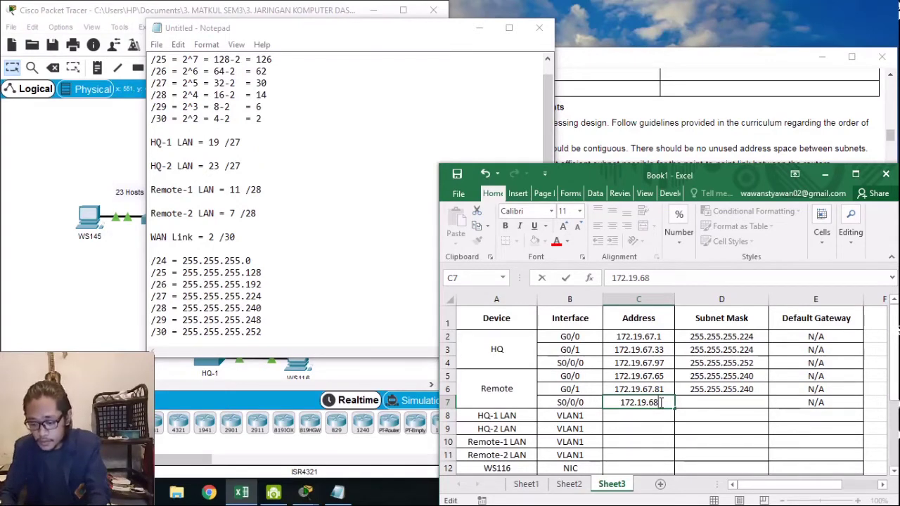
key("BackSpace")
type("7")
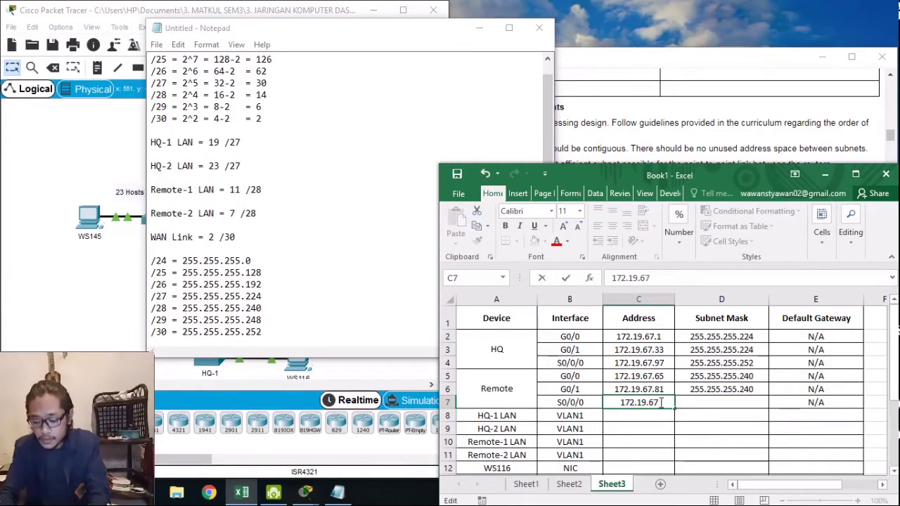
type(".97")
key("BackSpace")
key("BackSpace")
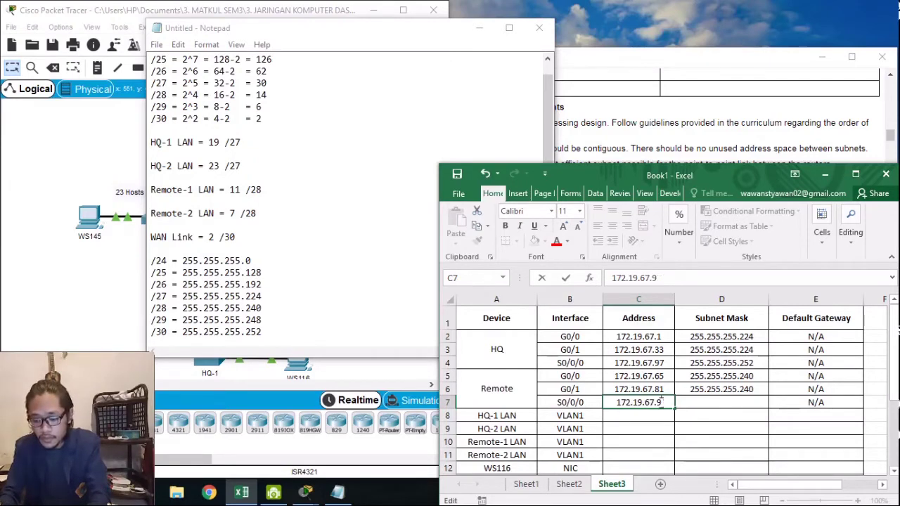
type("98")
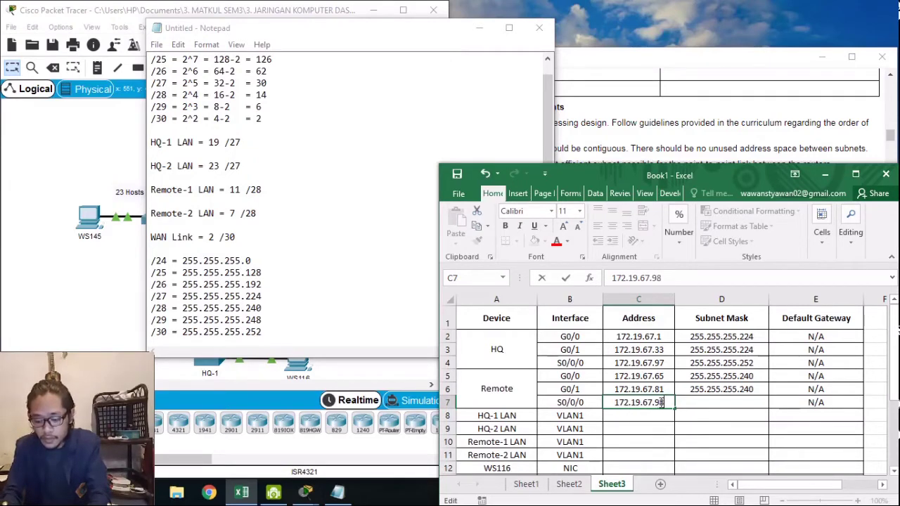
Enter 255.255.255.252 as the Subnet Mask of Remote interface S0/0/0
left_click(715, 402)
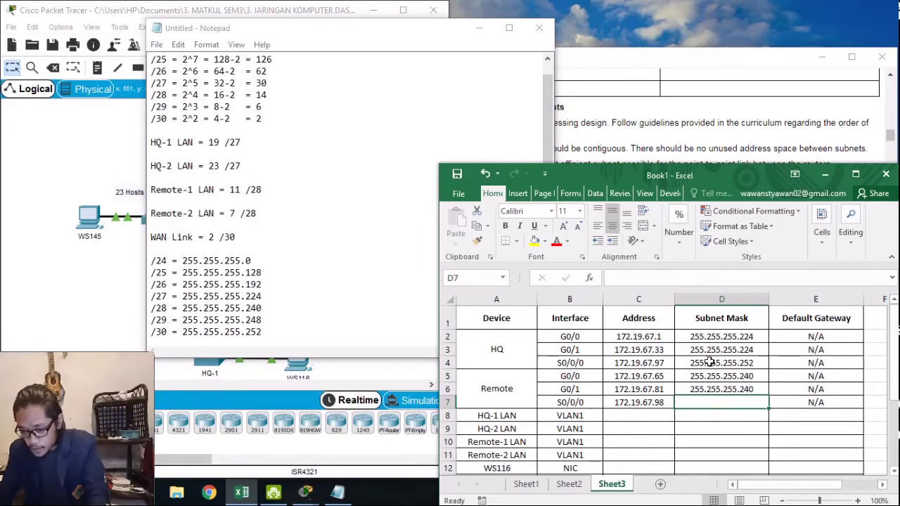
type("255")
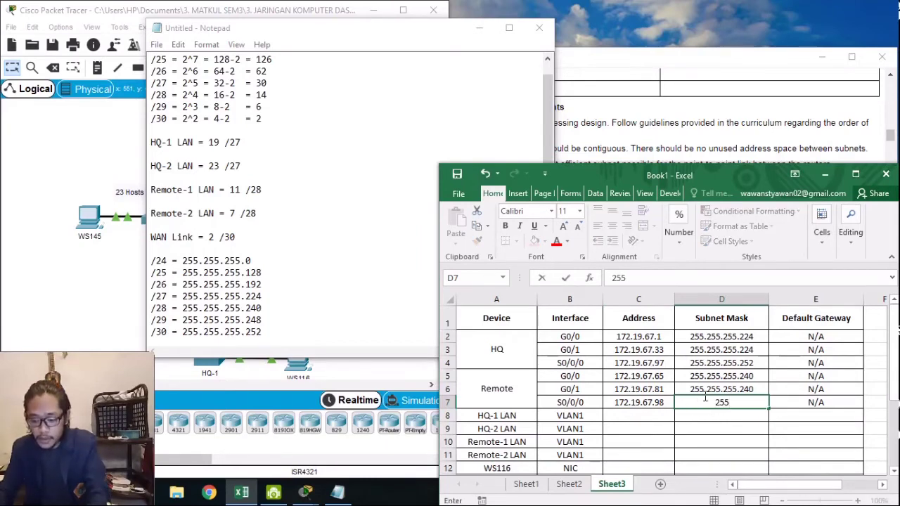
type(".255.2")
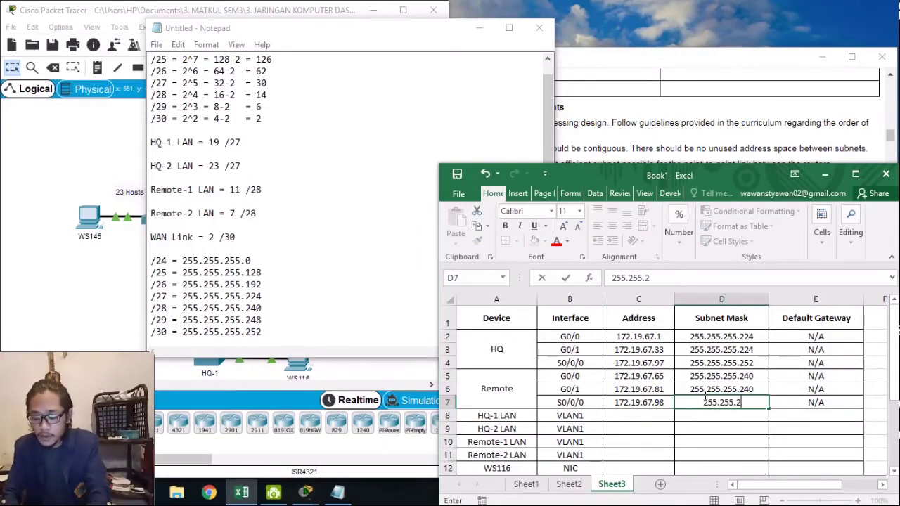
type("55.252")
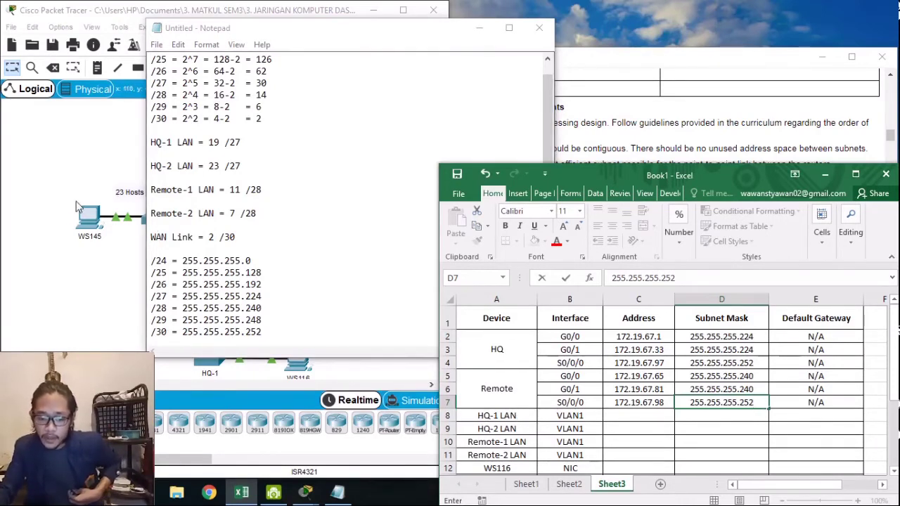
Bring the Packet Tracer topology into view, then return to Excel and enter 172.19.67.2 as the Address of HQ-1 LAN VLAN1
left_click(422, 394)
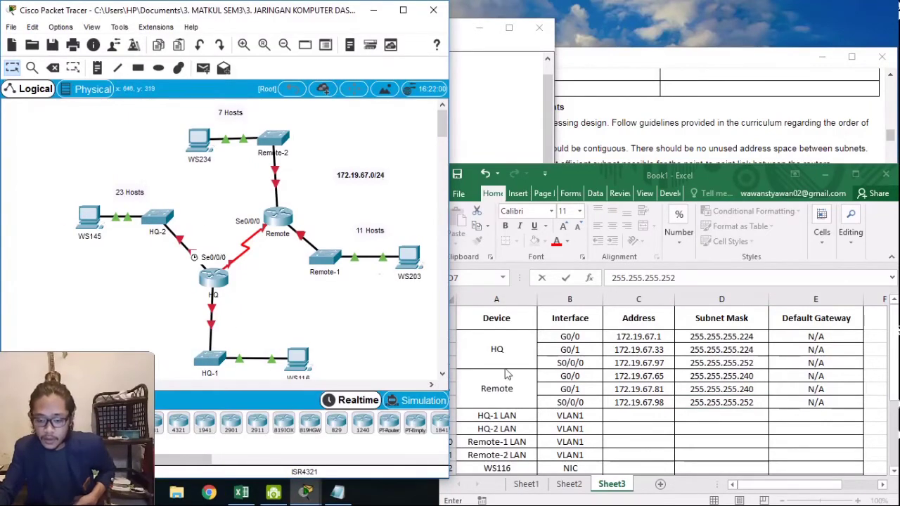
left_click(625, 416)
left_click(625, 416)
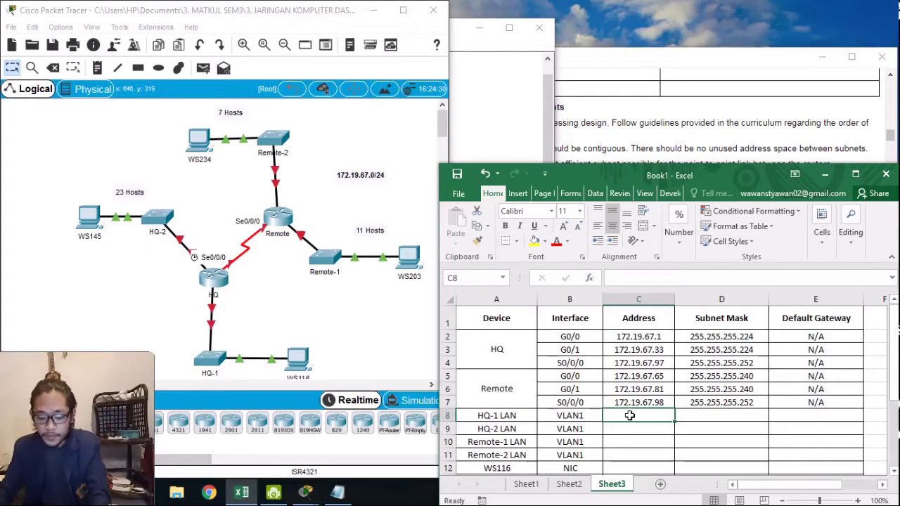
type("172.1")
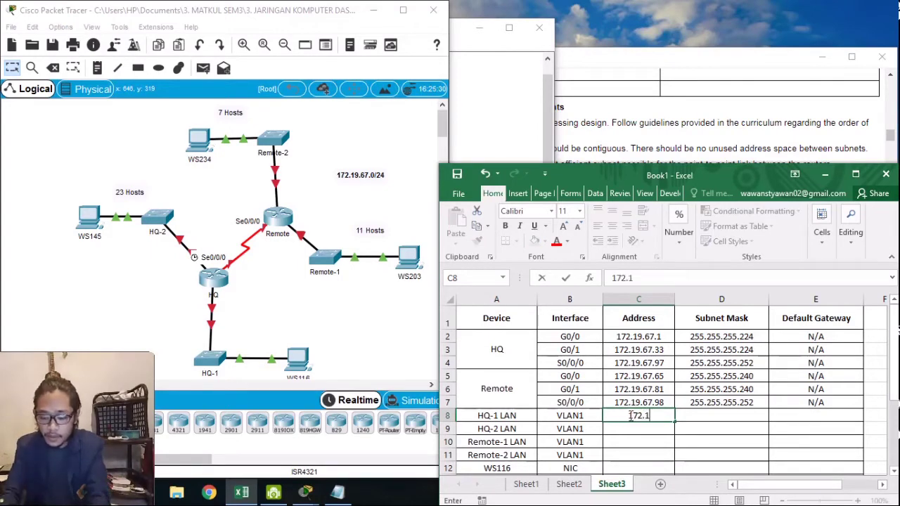
type("9.")
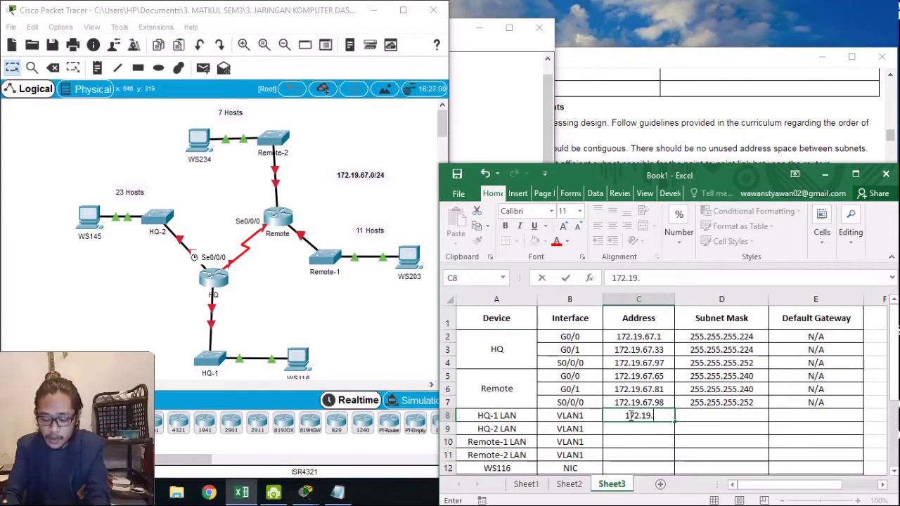
type("67")
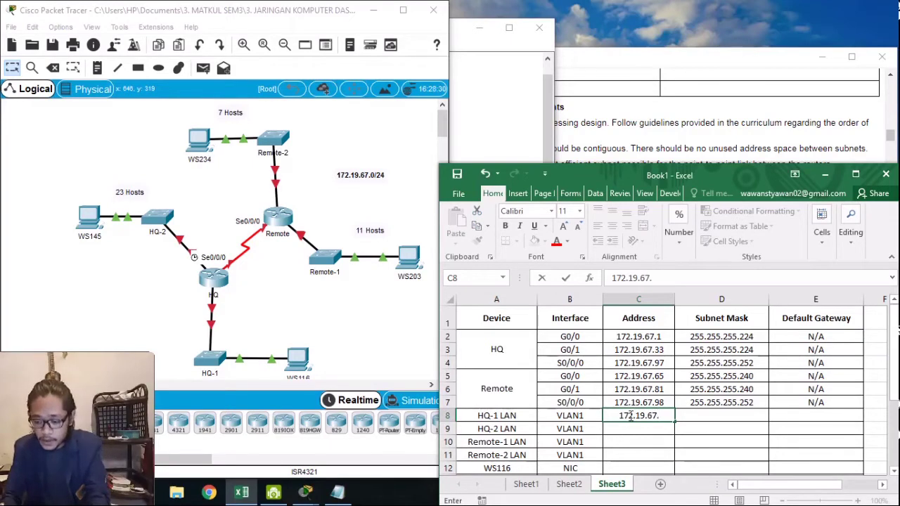
type(".2")
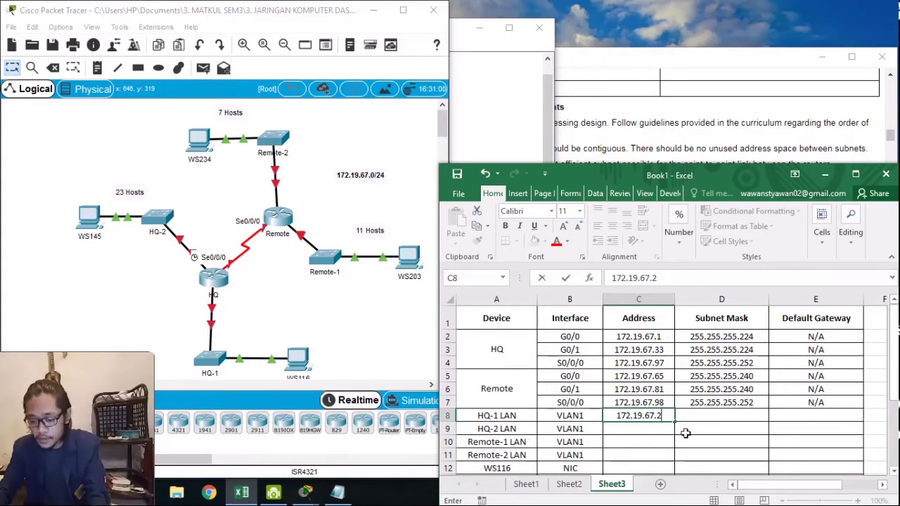
Enter 172.19.67.34 as the Address of HQ-2 LAN VLAN1
left_click(644, 434)
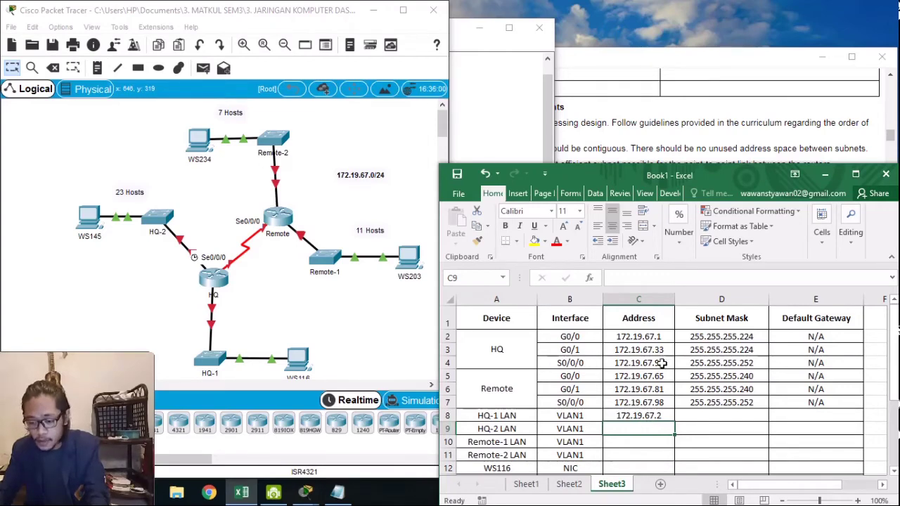
type("1")
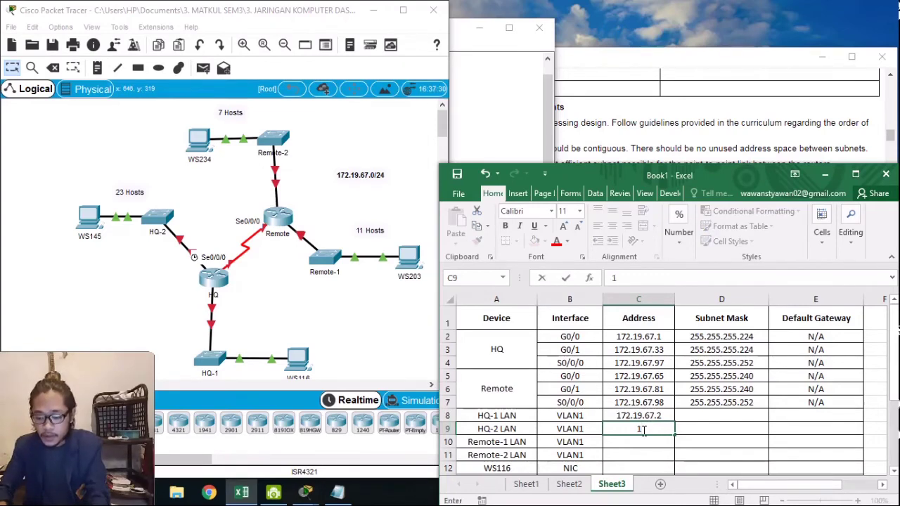
type("72.19.")
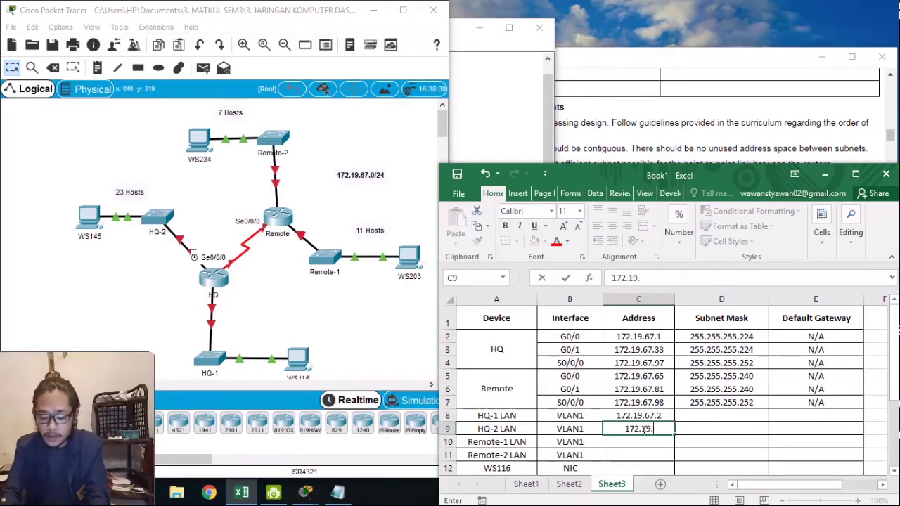
type("67.34")
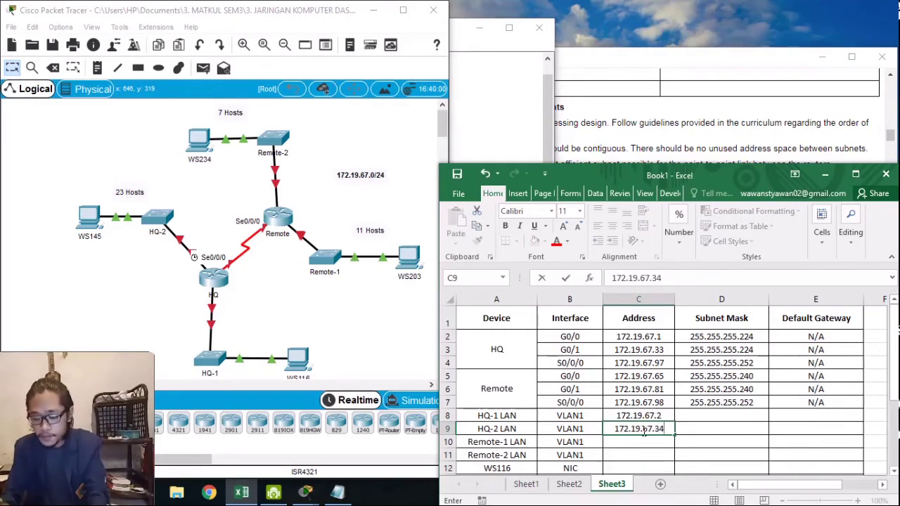
Enter 255.255.255.224 as the Subnet Mask of both HQ-1 LAN VLAN1 and HQ-2 LAN VLAN1
left_click(694, 417)
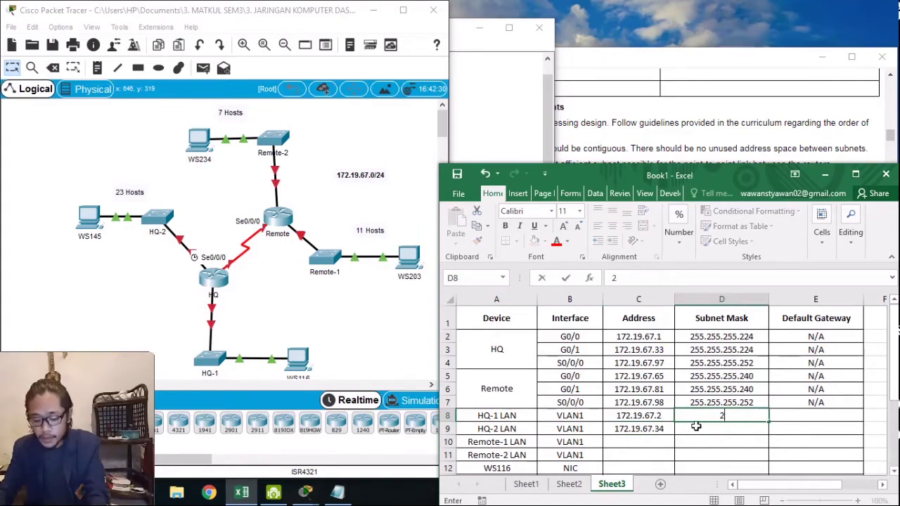
type("255.255.255.224")
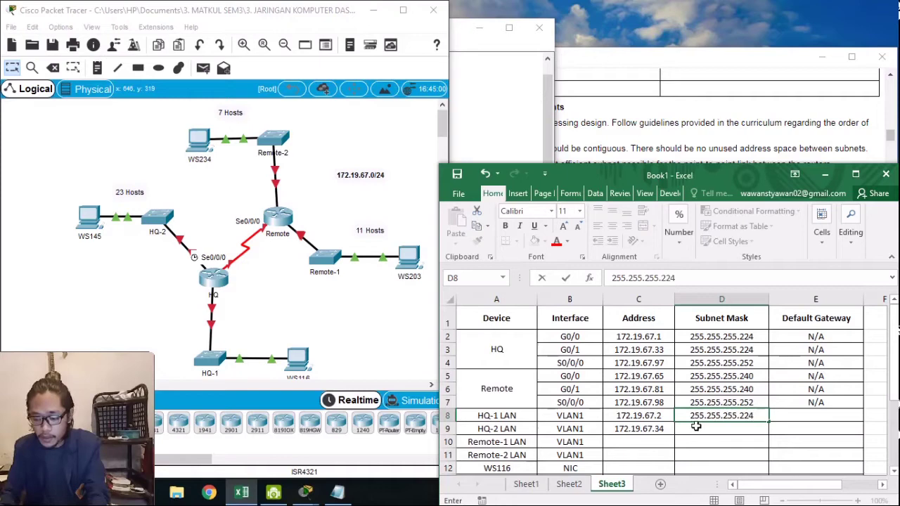
left_click(696, 426)
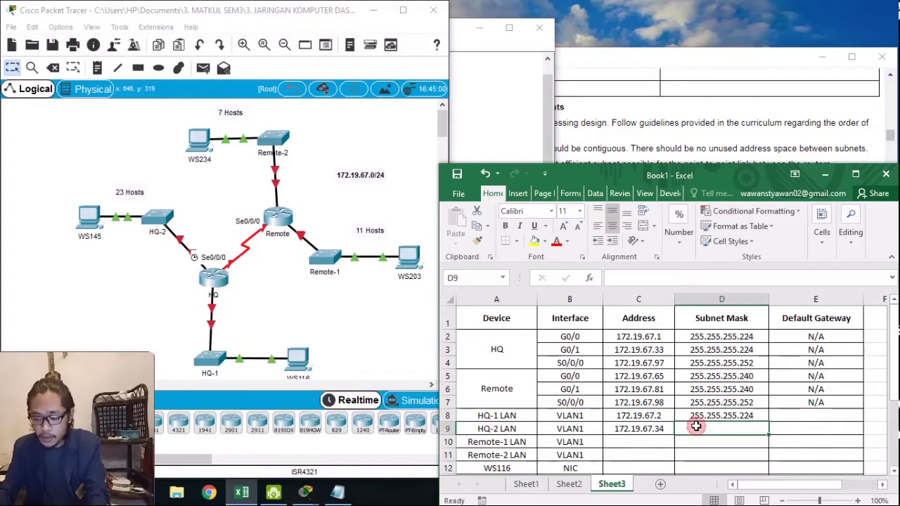
type("255")
type(".255.25")
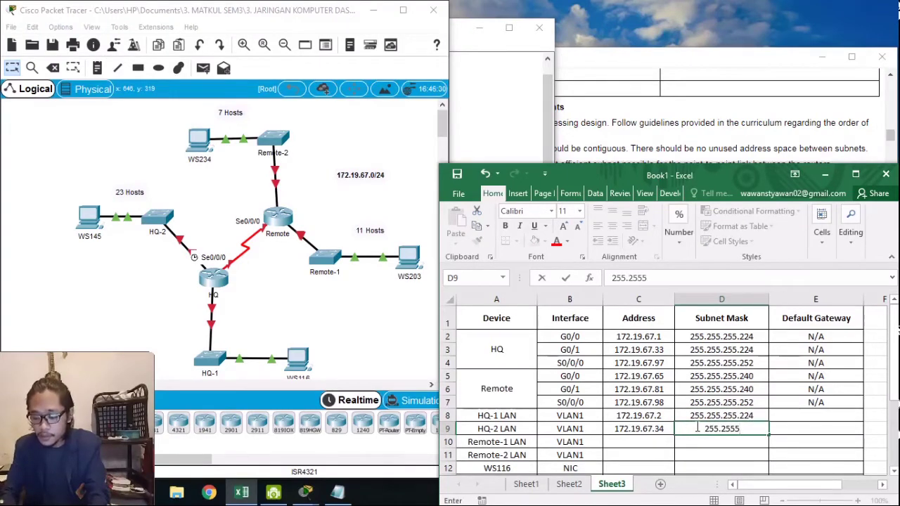
type("5.225")
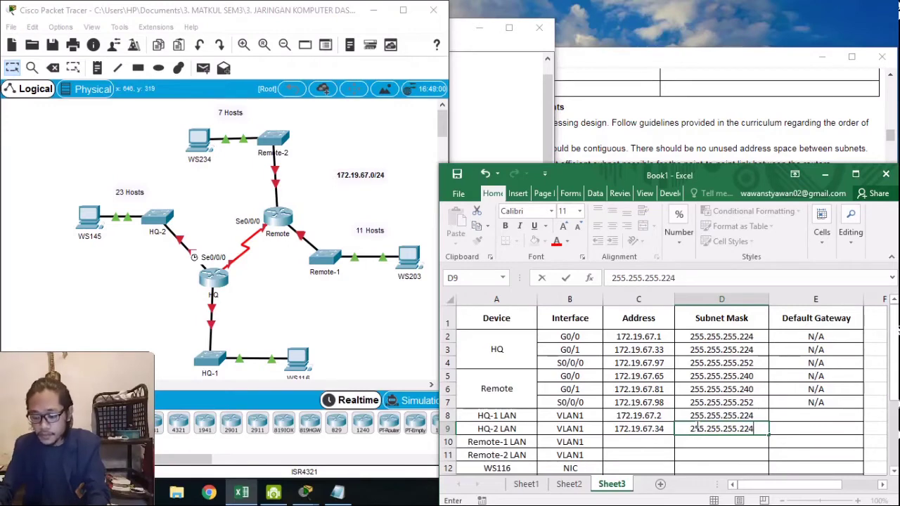
left_click(631, 443)
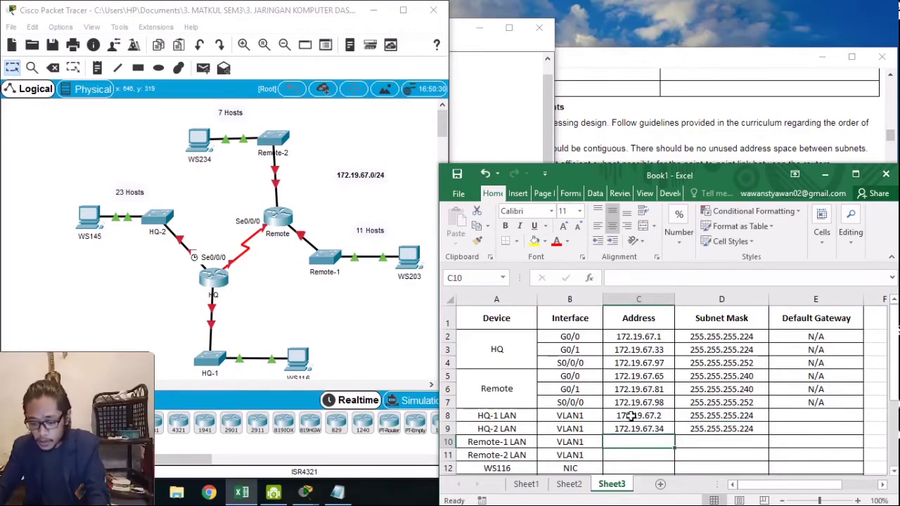
Enter 172.19.67.66 as the address of the Remote-1 LAN VLAN1 interface in the addressing table
scroll(628, 422, "down", 1)
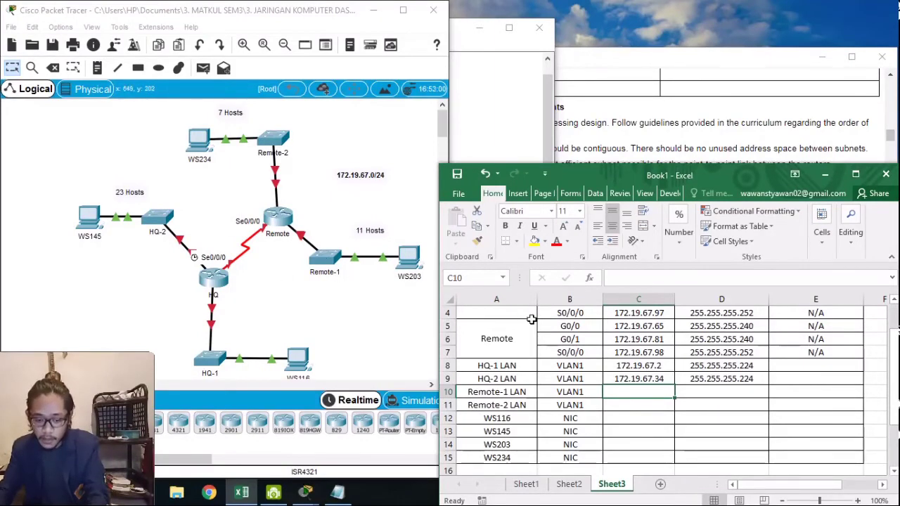
scroll(580, 373, "up", 1)
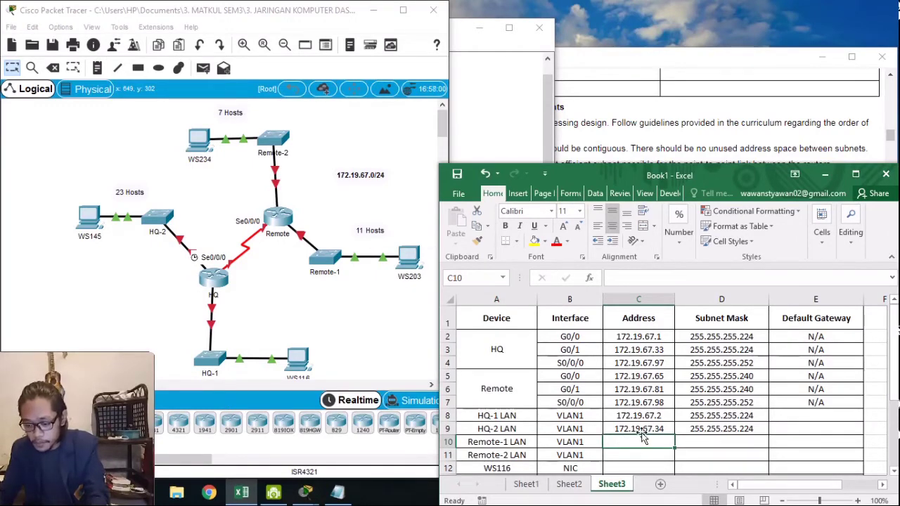
type("17")
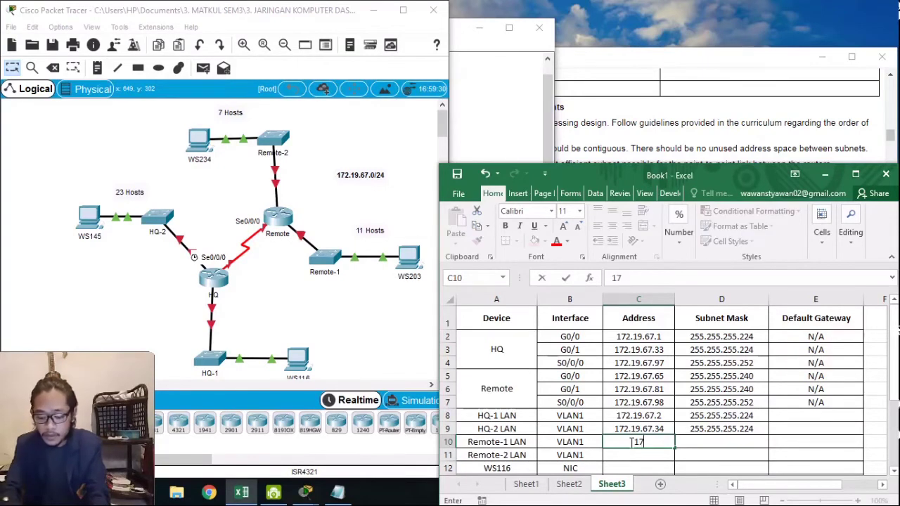
type("2.19.6")
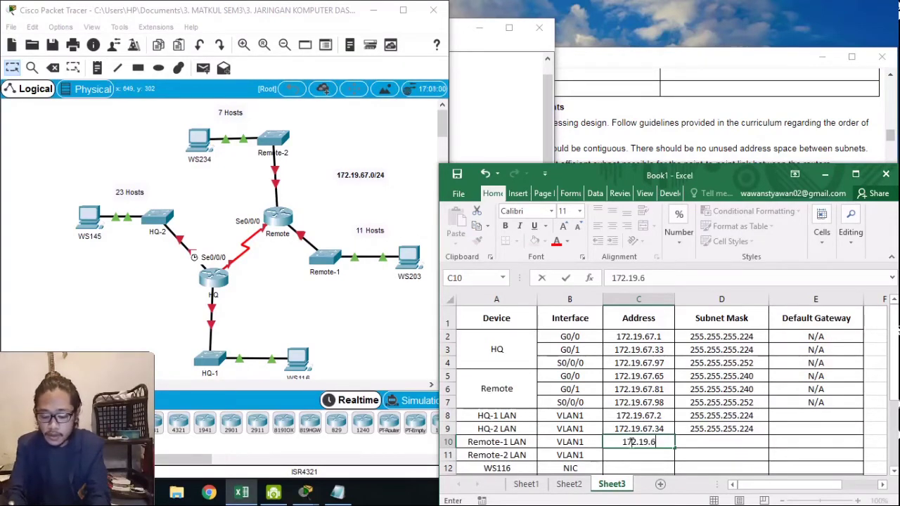
type("7.66")
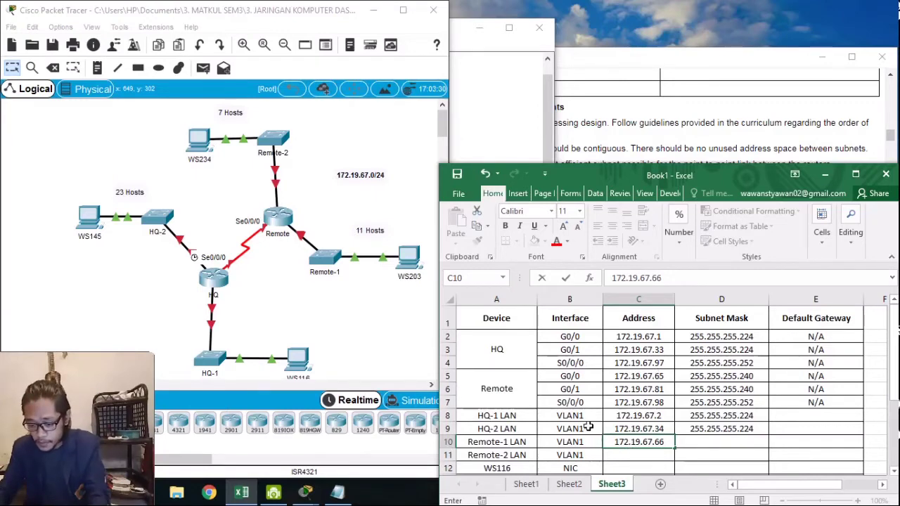
Check the ports on the link between Remote-2 and the Remote router, and enter 172.19.67.82 as the Remote-2 LAN VLAN1 address
left_click(625, 456)
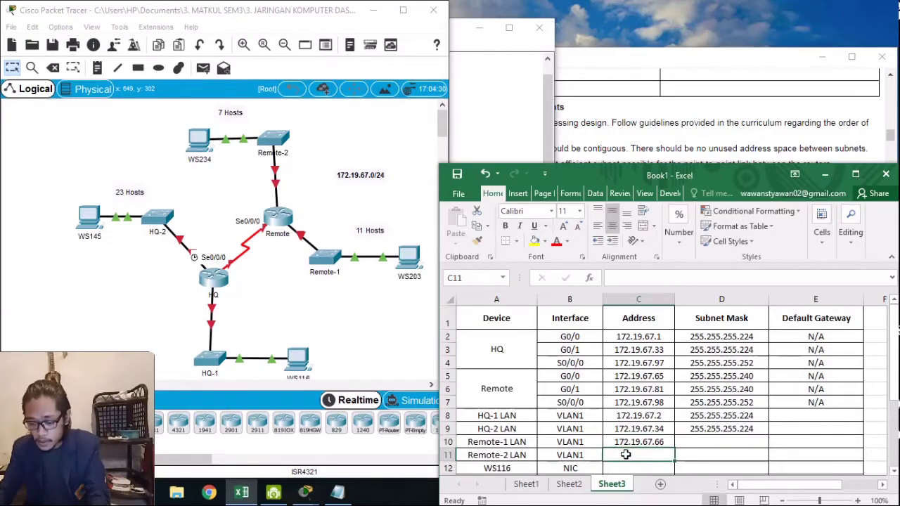
left_click(277, 182)
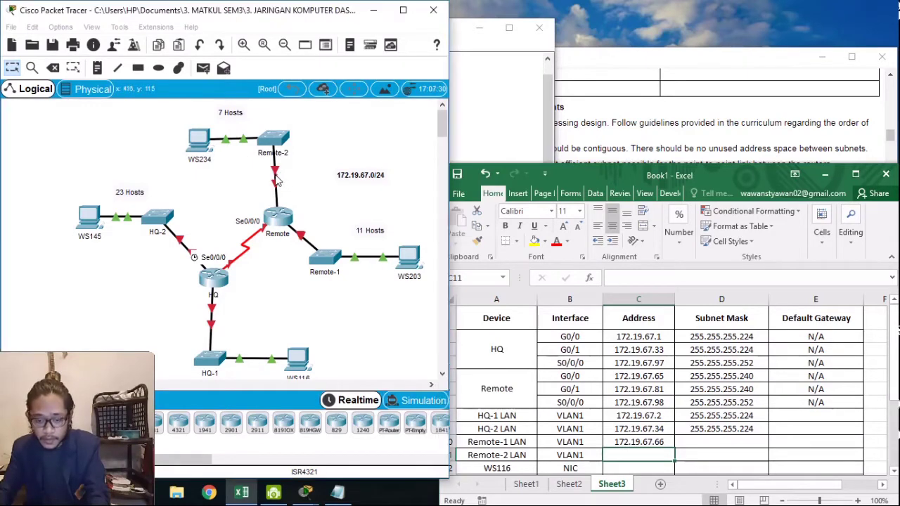
mouse_move(276, 181)
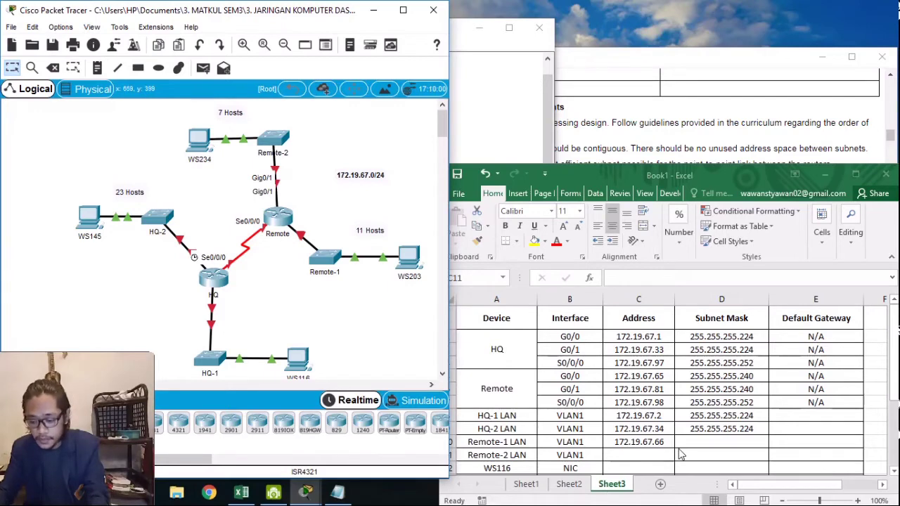
left_click(641, 455)
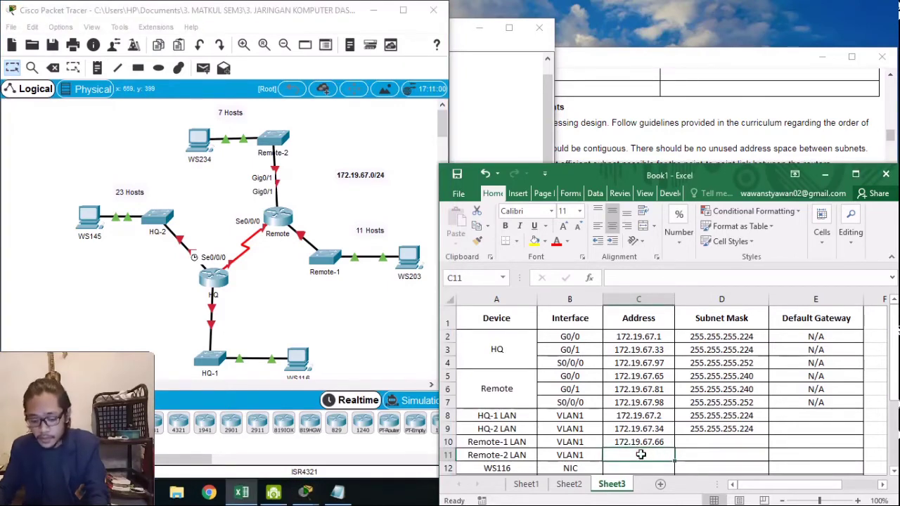
type("172.19.")
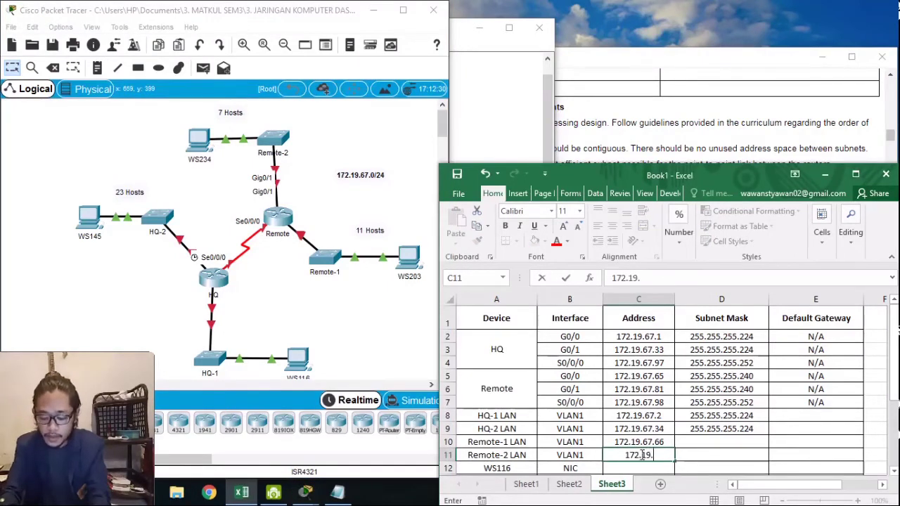
type("67.")
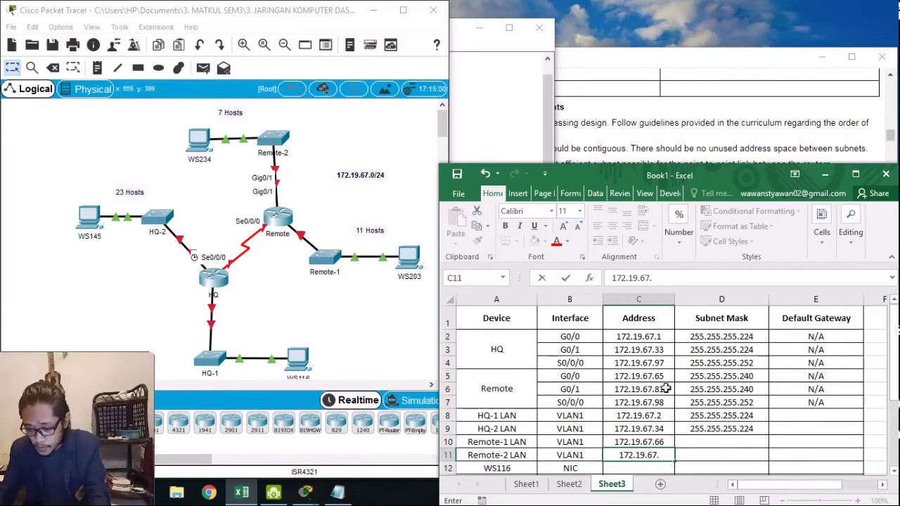
type("82")
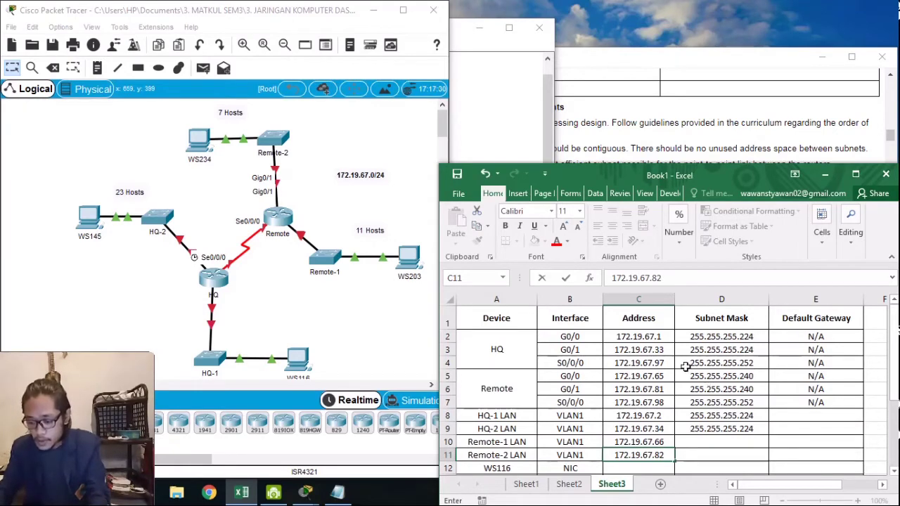
Enter the subnet mask 255.255.255.240 for both Remote-1 LAN and Remote-2 LAN
left_click(696, 442)
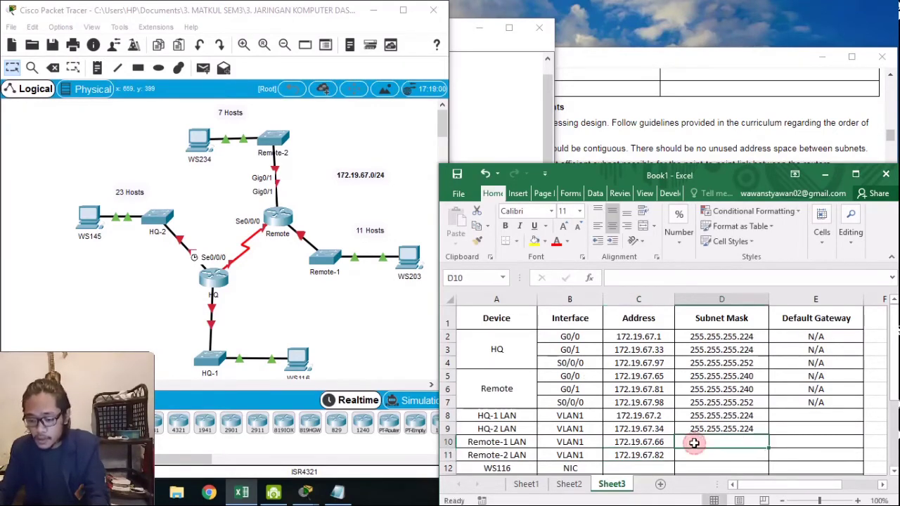
type("255")
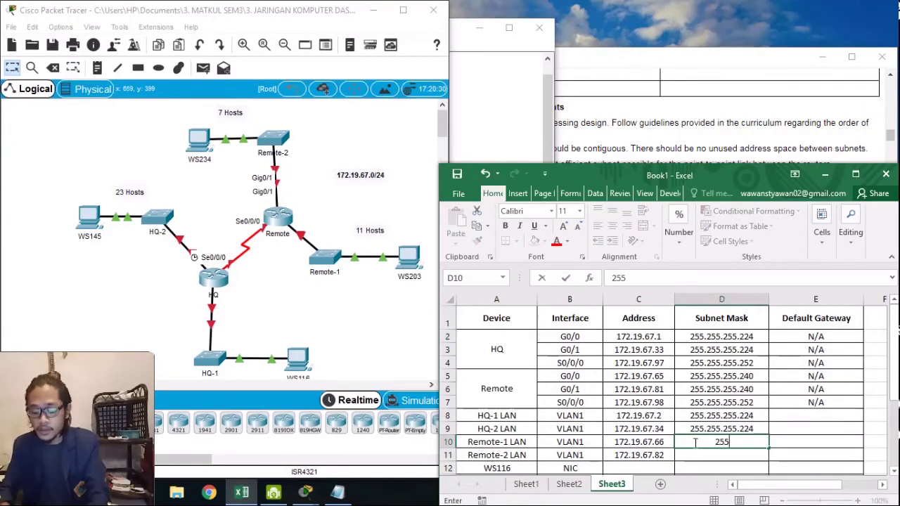
type(".255.255.240")
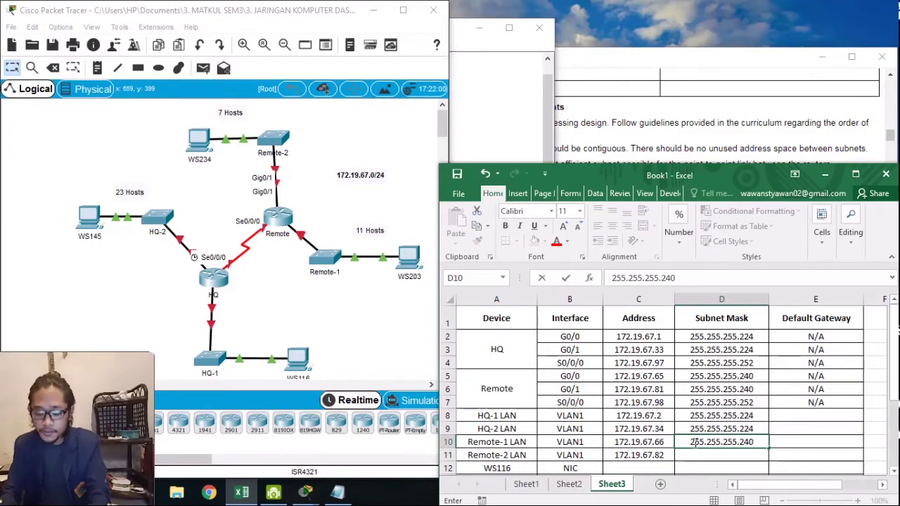
key("Return")
type("2")
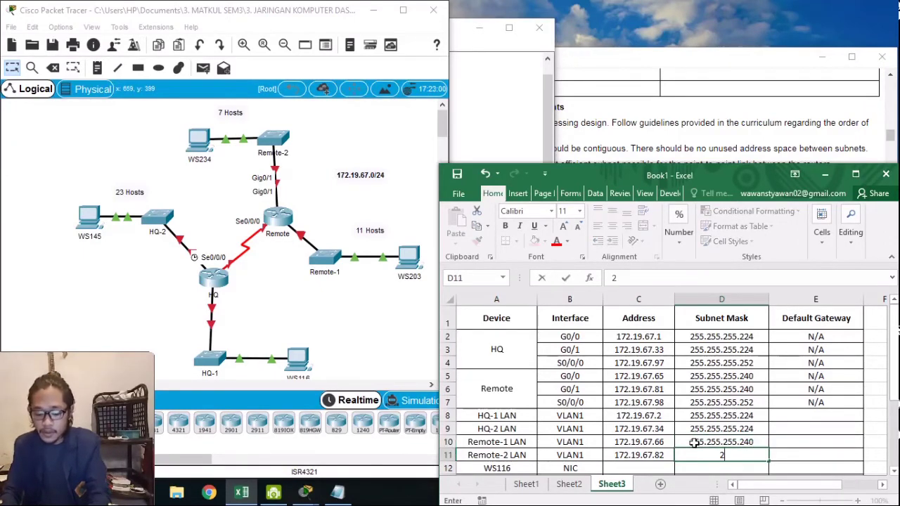
type("55.255.255.240")
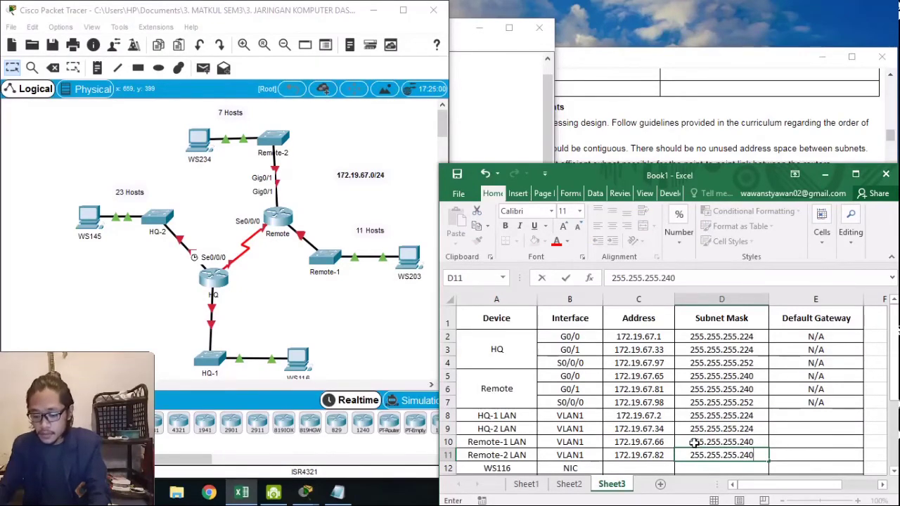
Look up the last usable host address of HQ-1 LAN in Sheet2 and enter 172.19.67.30 as the WS116 address in Sheet3
scroll(690, 446, "down", 1)
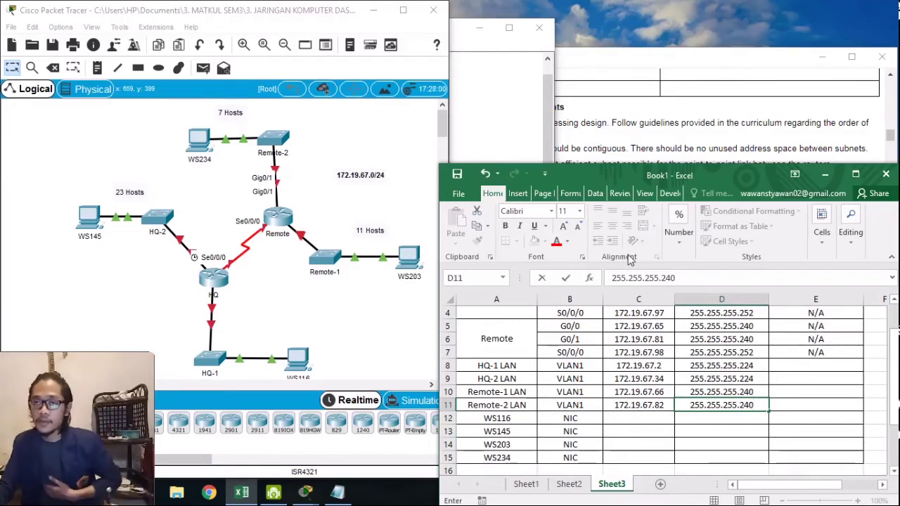
left_click(645, 422)
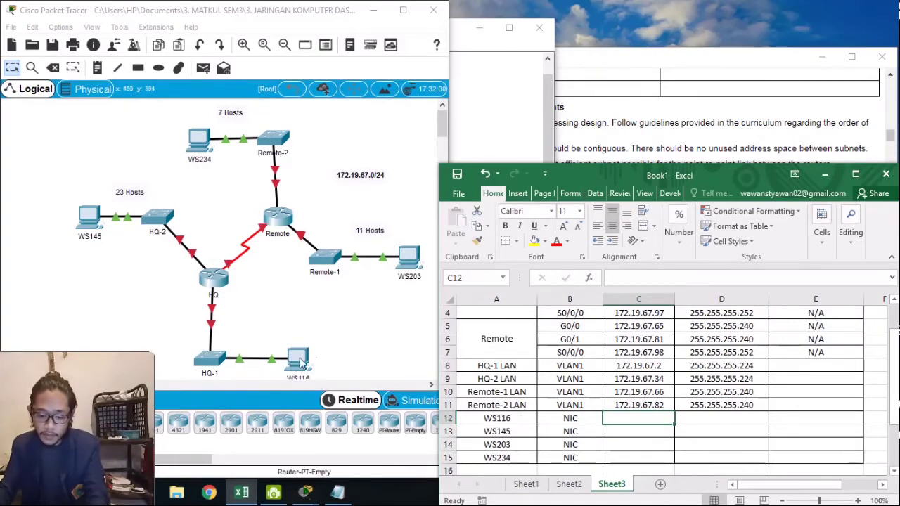
scroll(635, 398, "up", 1)
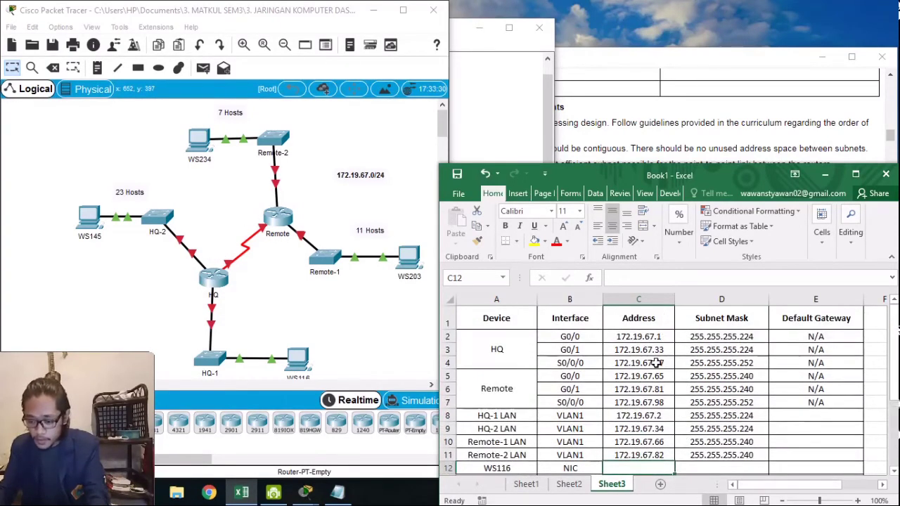
left_click(569, 484)
scroll(604, 422, "down", 1)
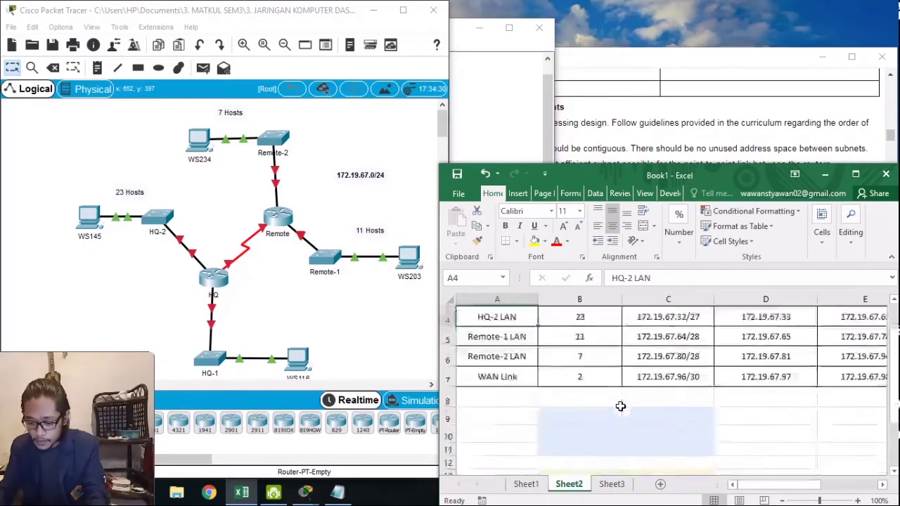
scroll(619, 404, "up", 1)
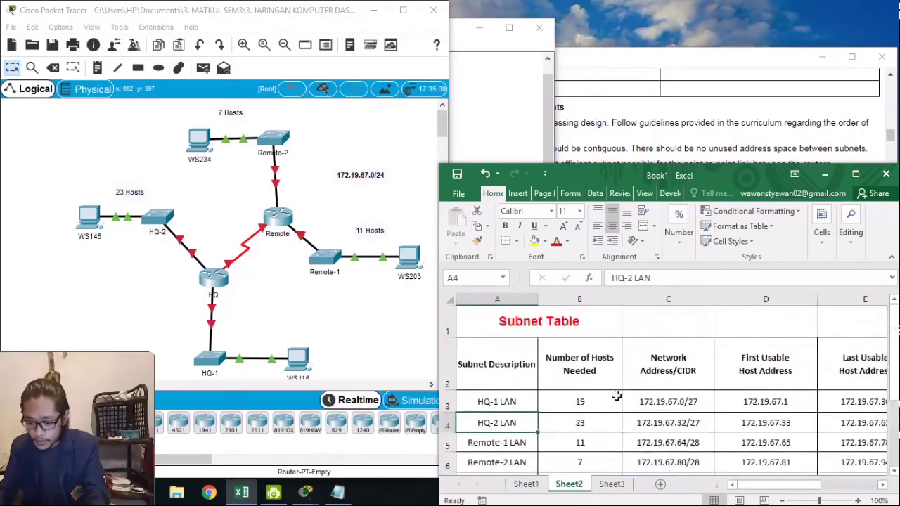
left_click(875, 407)
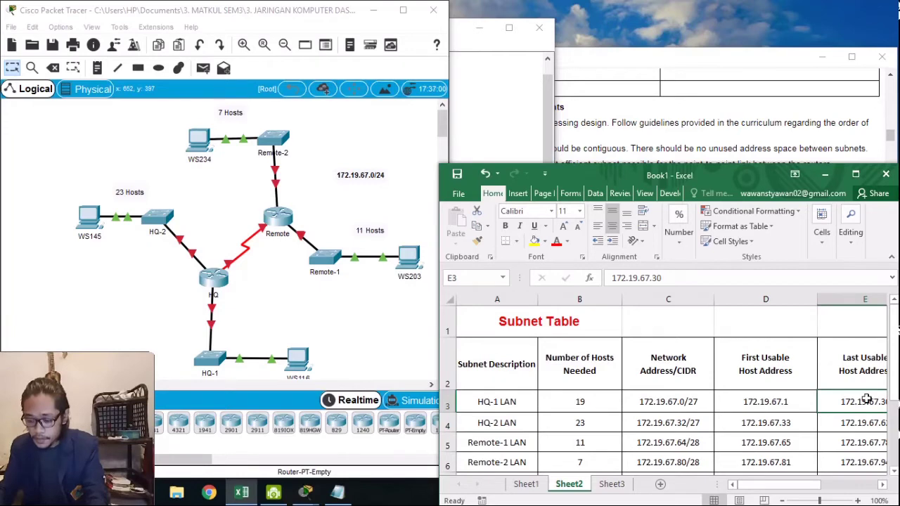
scroll(867, 400, "right", 2)
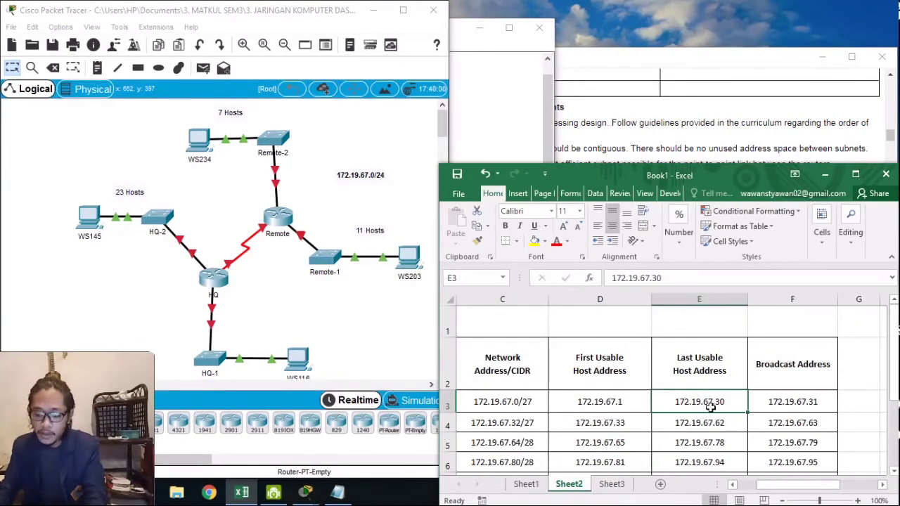
left_click(612, 483)
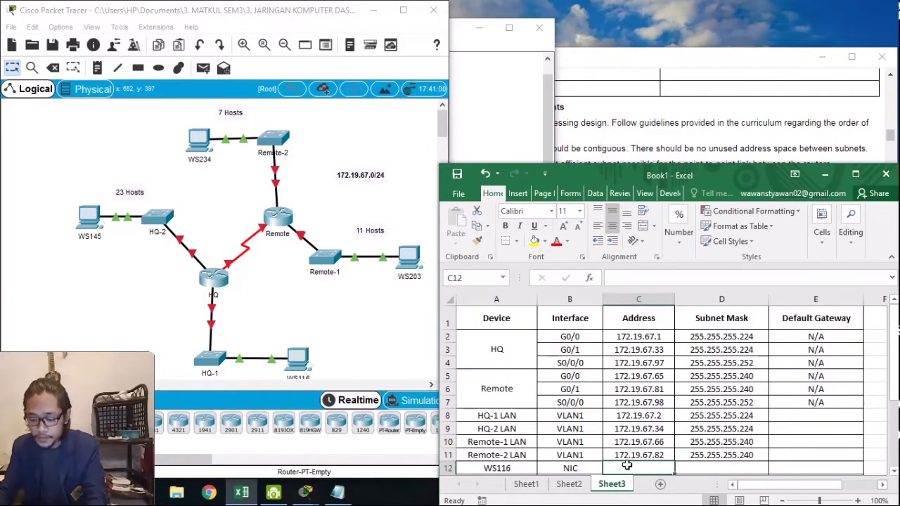
type("172")
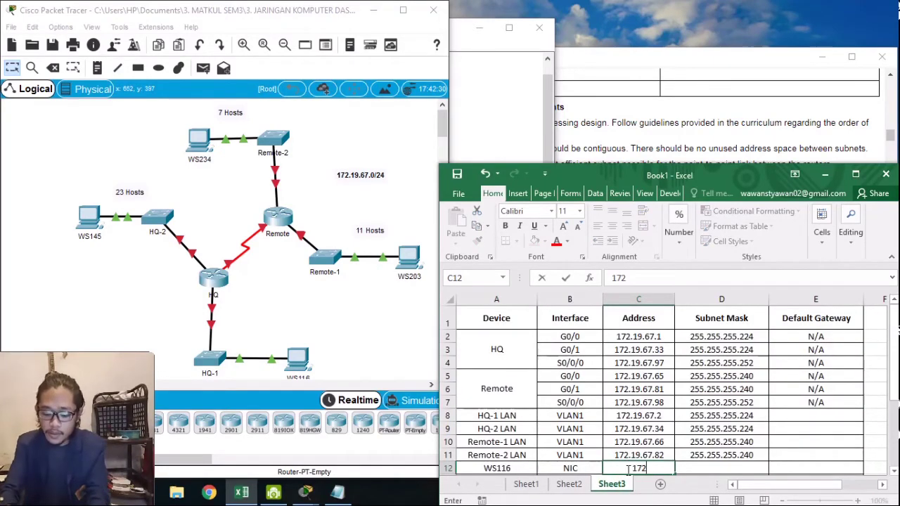
type(".19.67")
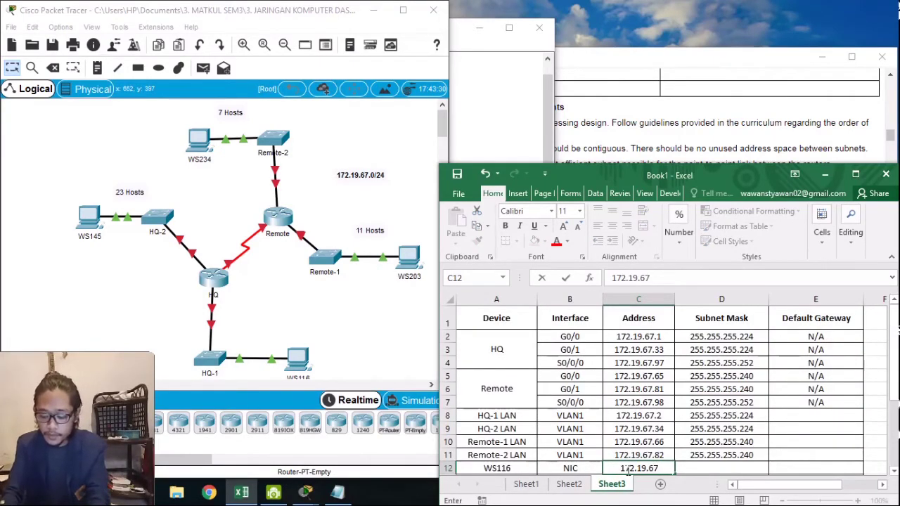
type(".30")
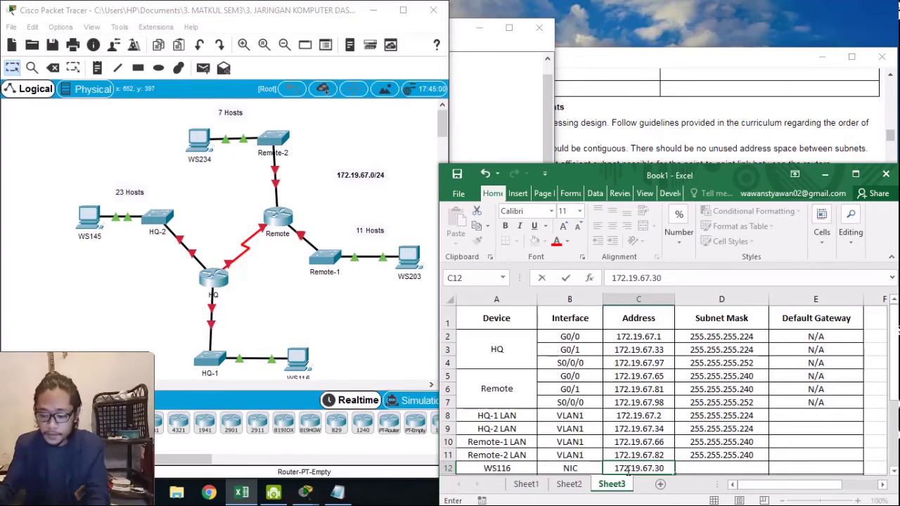
Look up the last usable host address of the 172.19.67.32/27 network in Sheet2 and enter 172.19.67.62 as the WS145 address in Sheet3
scroll(687, 427, "down", 1)
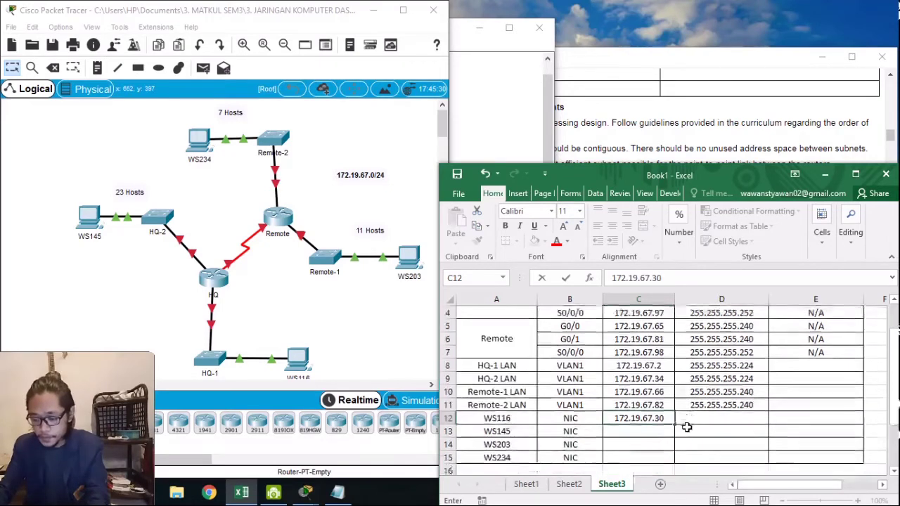
left_click(617, 436)
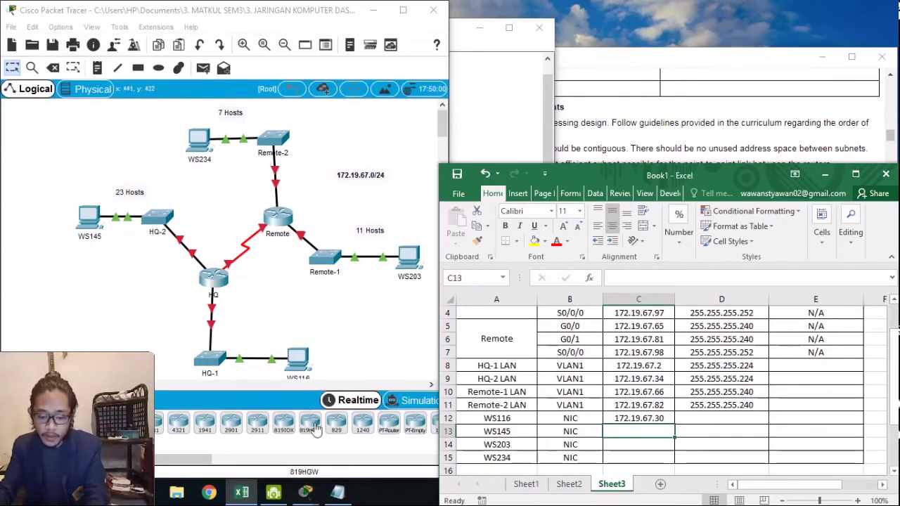
left_click(569, 484)
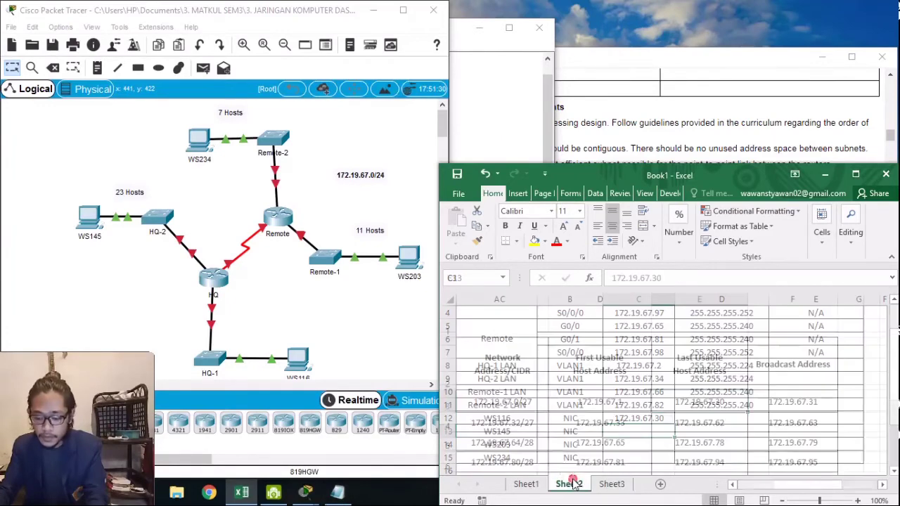
left_click(611, 484)
type("2")
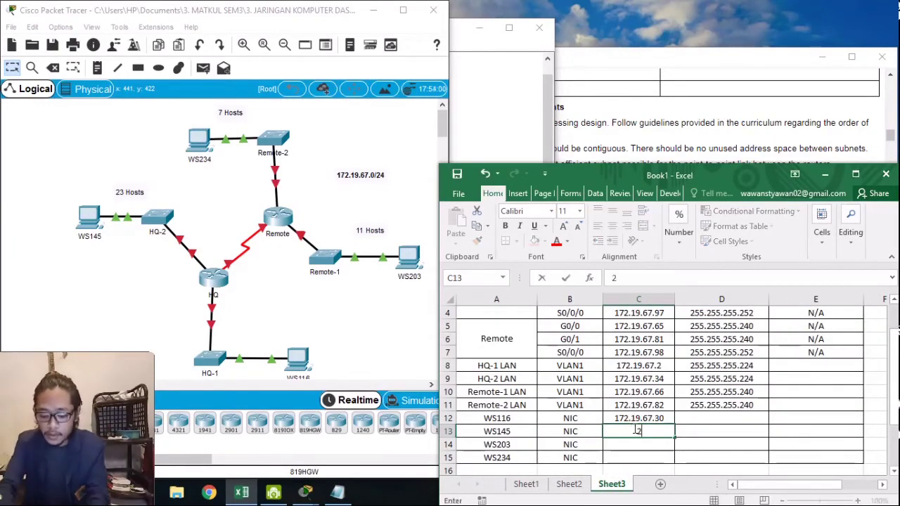
type("73")
key("BackSpace")
key("BackSpace")
key("BackSpace")
type("1")
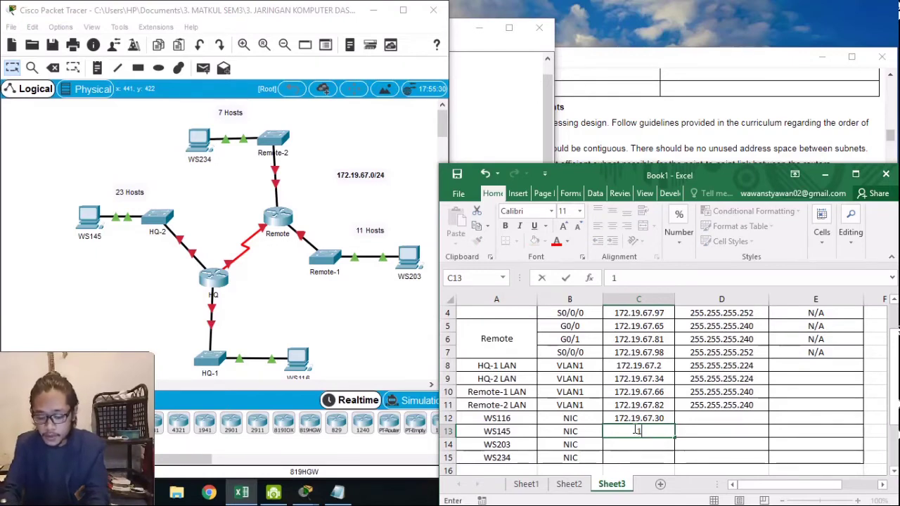
type("72.19.67")
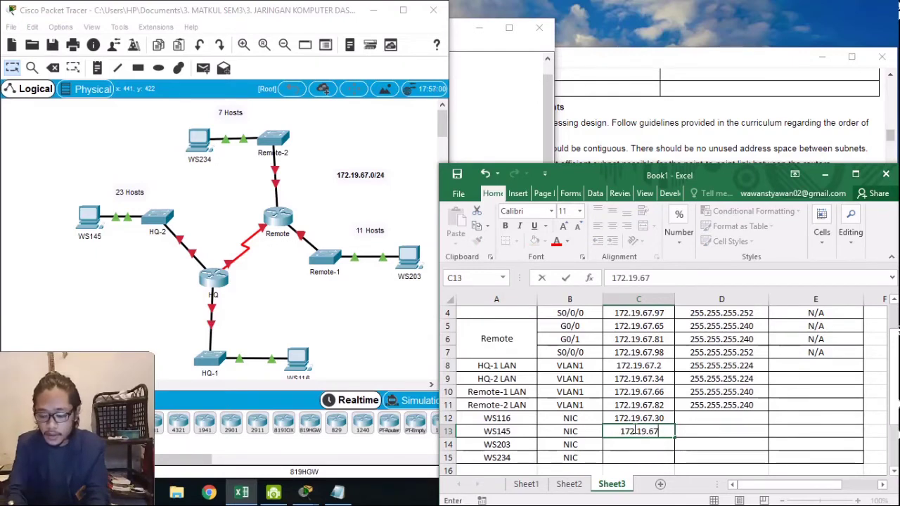
type(".")
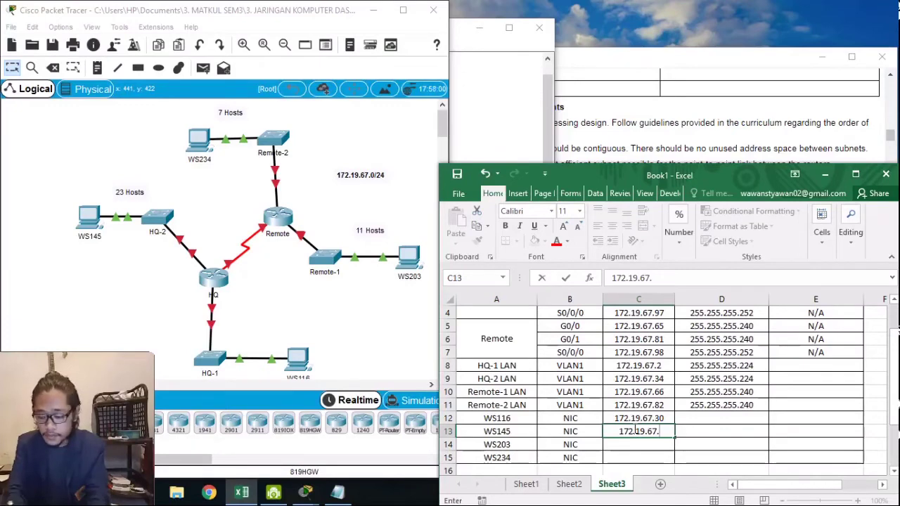
type("62")
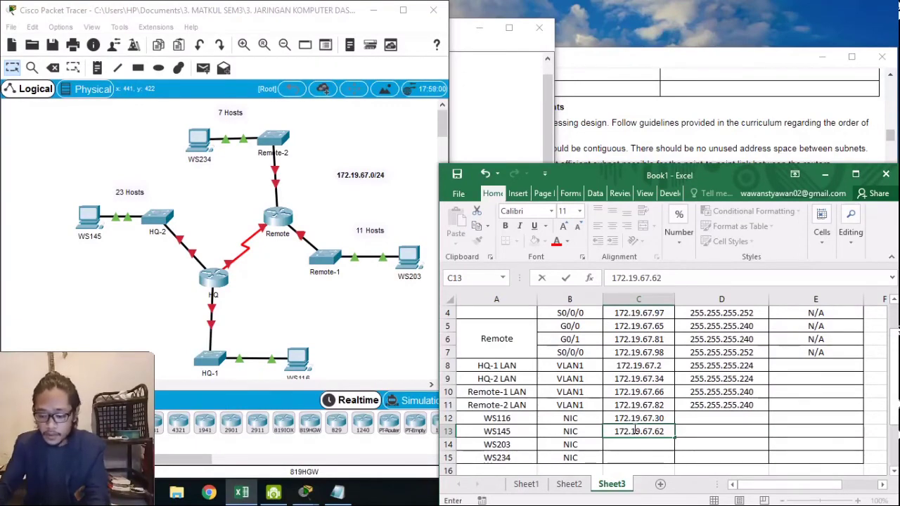
left_click(569, 484)
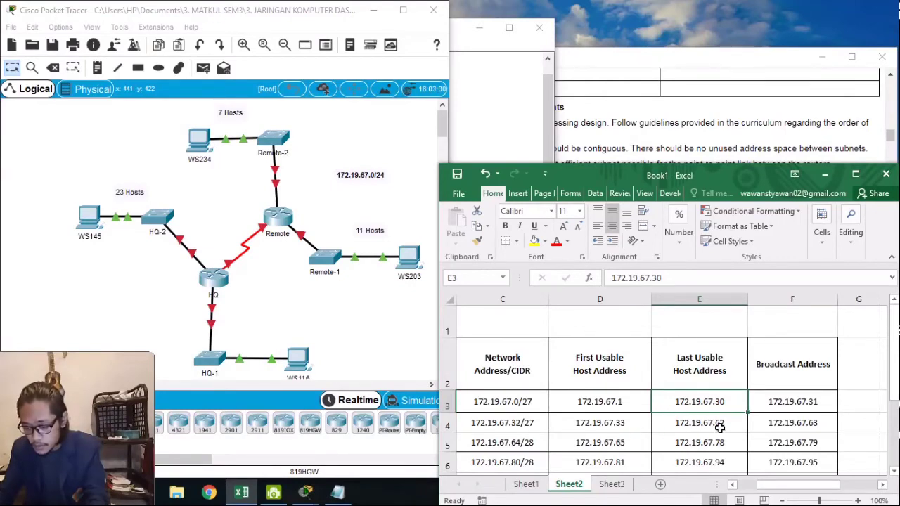
left_click(613, 484)
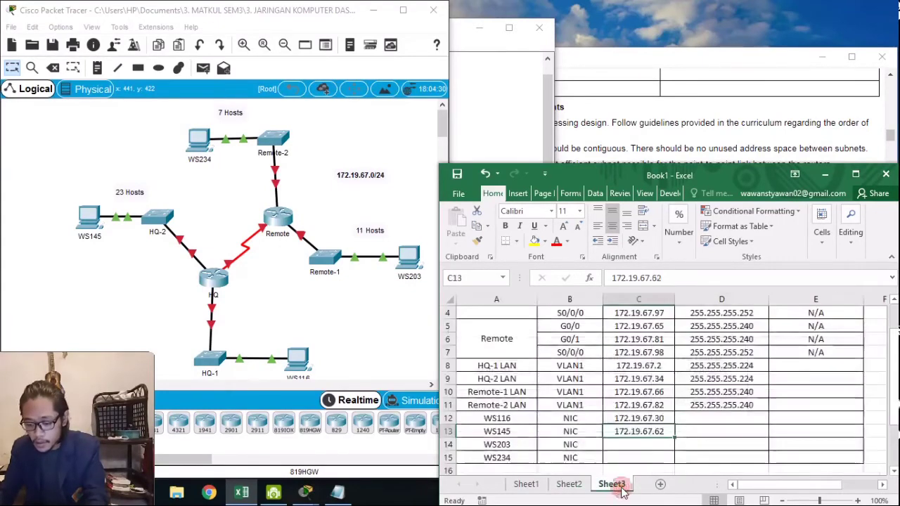
Look up the last usable host address of the 172.19.67.64/28 network in Sheet2 and enter 7172.19.67.78 as the WS203 address in Sheet3
left_click(645, 444)
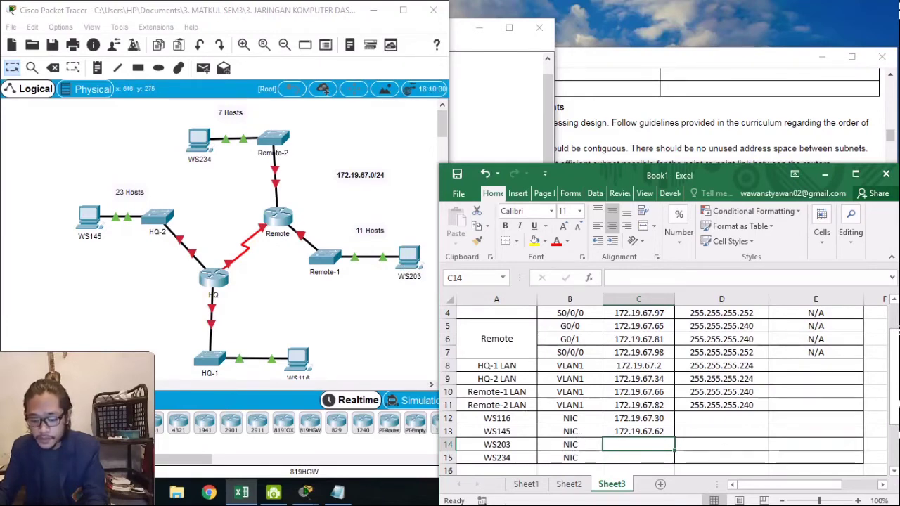
left_click(569, 484)
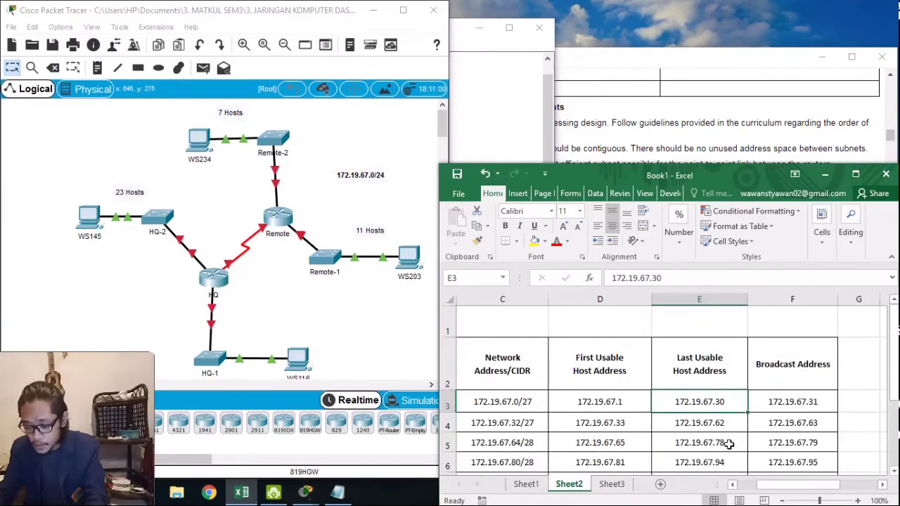
left_click(612, 483)
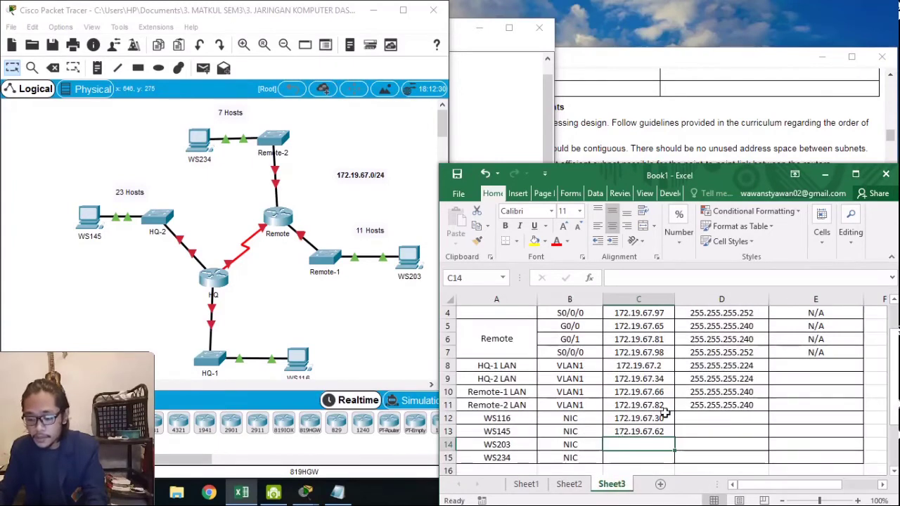
type("172.1")
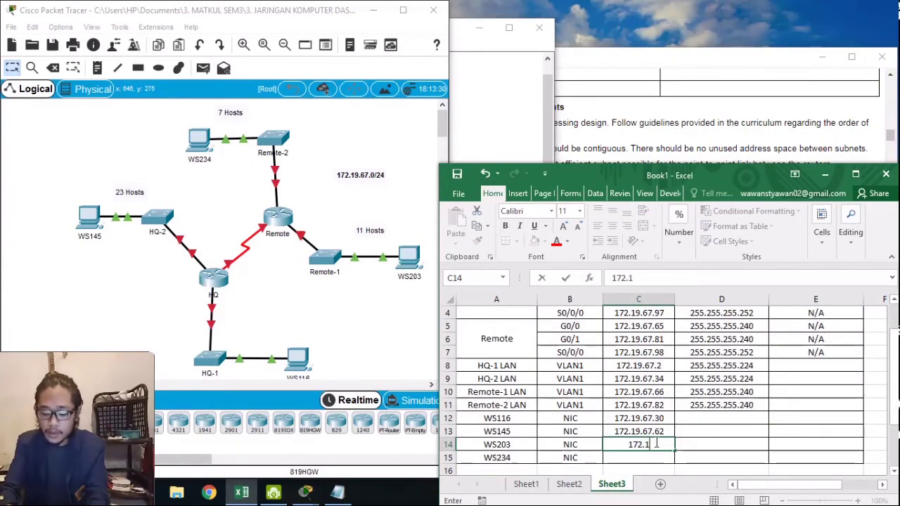
type("9.67.")
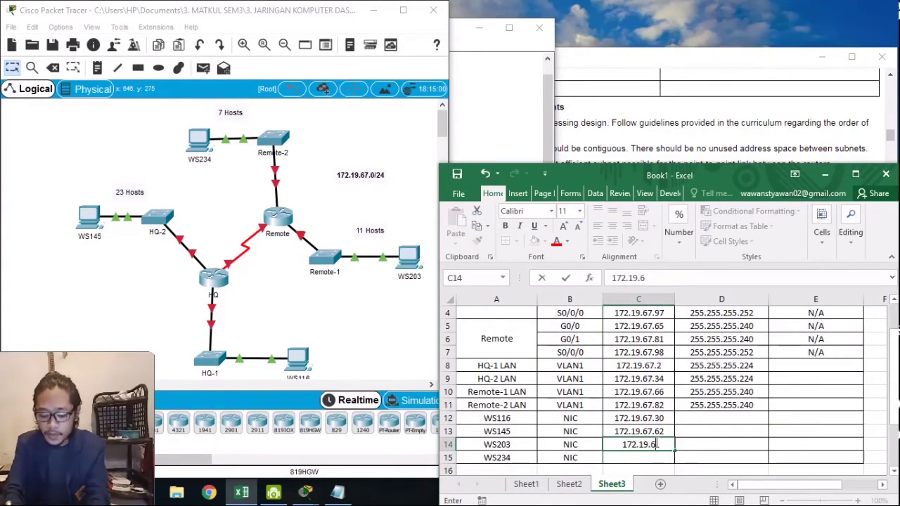
left_click(571, 485)
left_click(610, 484)
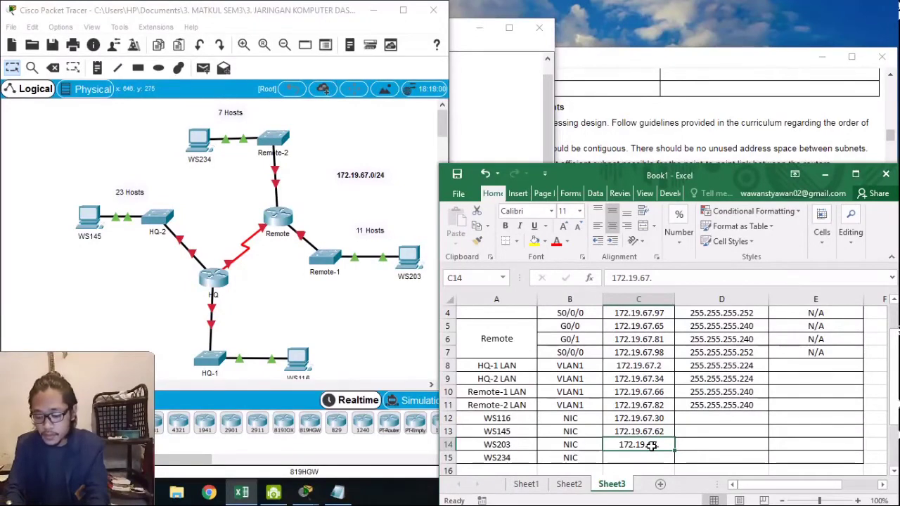
type("78")
key("BackSpace")
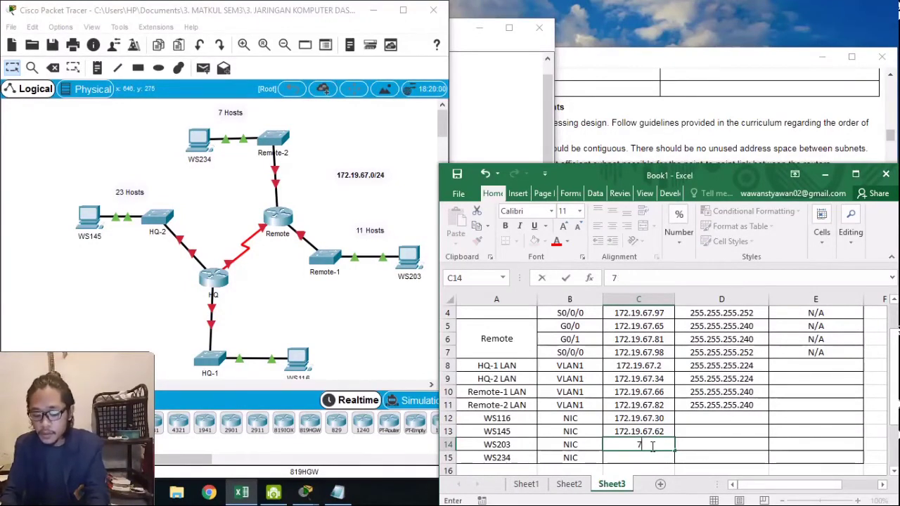
type("172.")
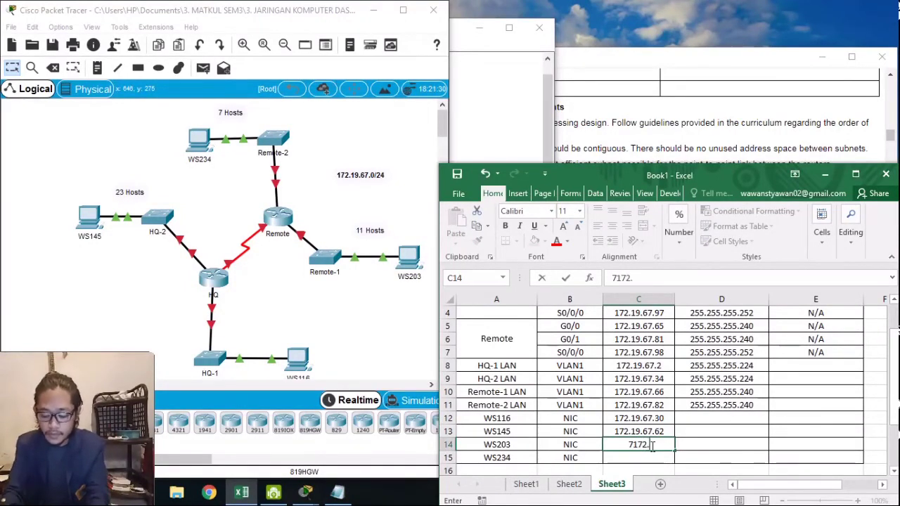
type("19.67.")
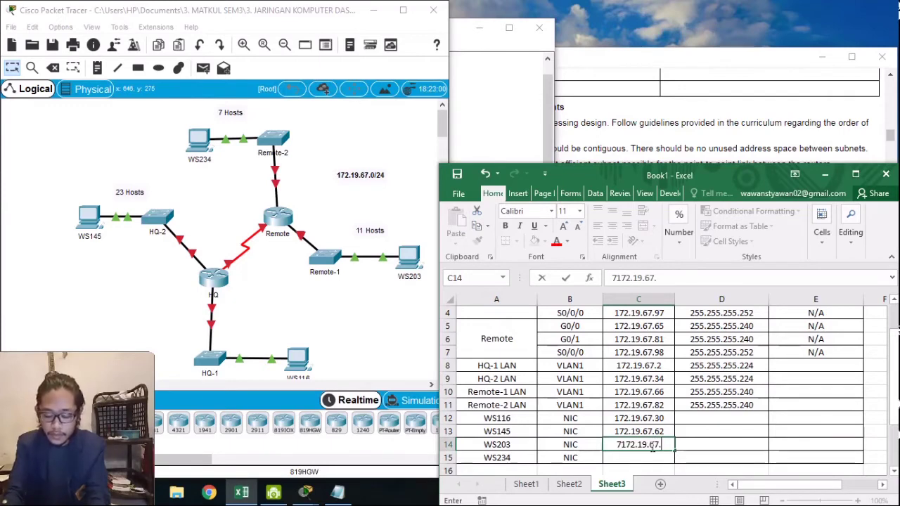
type("78")
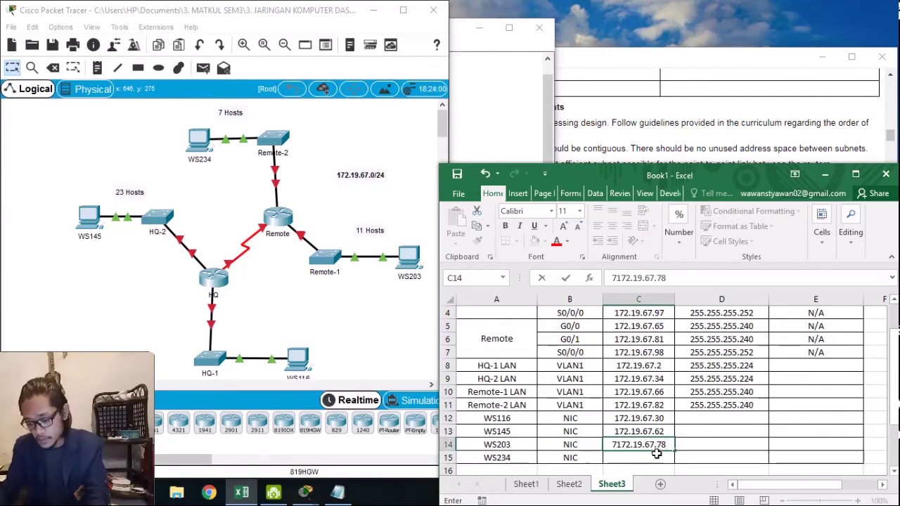
key("Return")
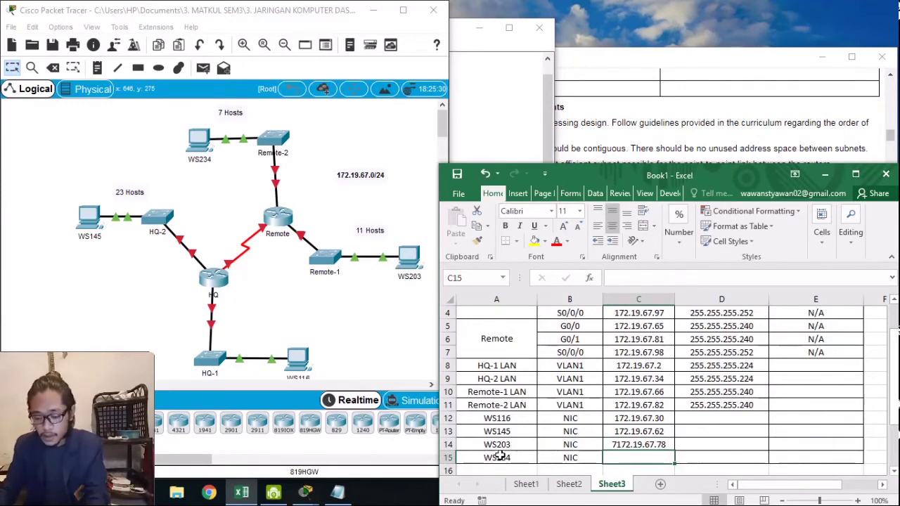
Look up the last usable host address of the 172.19.67.80/28 network in Sheet2 and enter 172.19.67.94 as the WS234 address in Sheet3
left_click(571, 485)
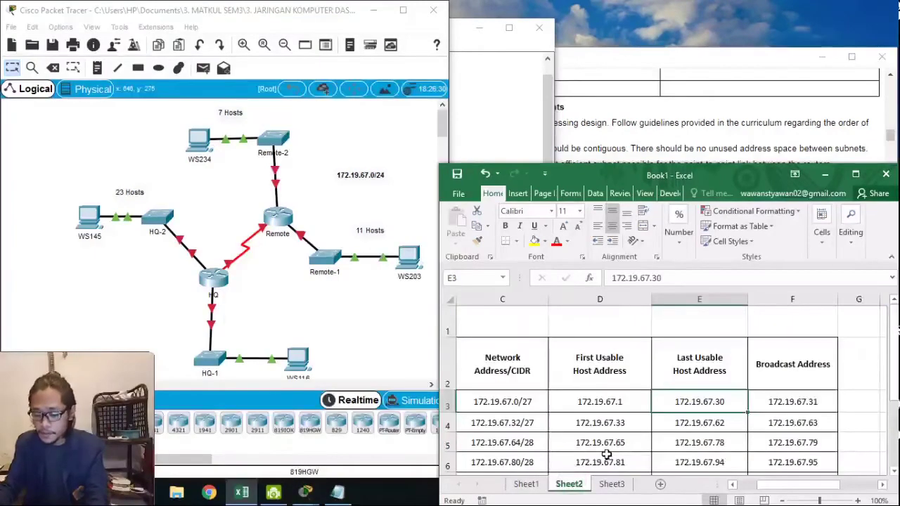
scroll(607, 452, "down", 2)
scroll(607, 452, "up", 1)
scroll(609, 450, "down", 1)
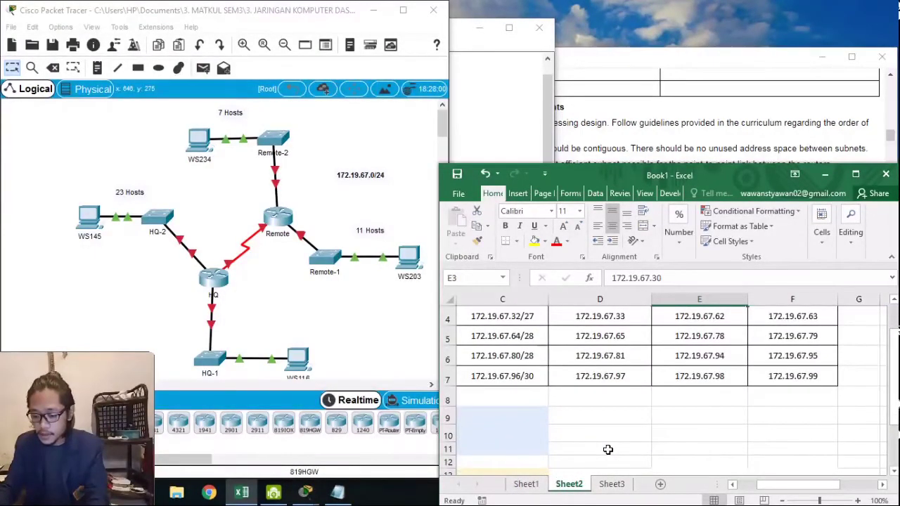
scroll(608, 450, "up", 1)
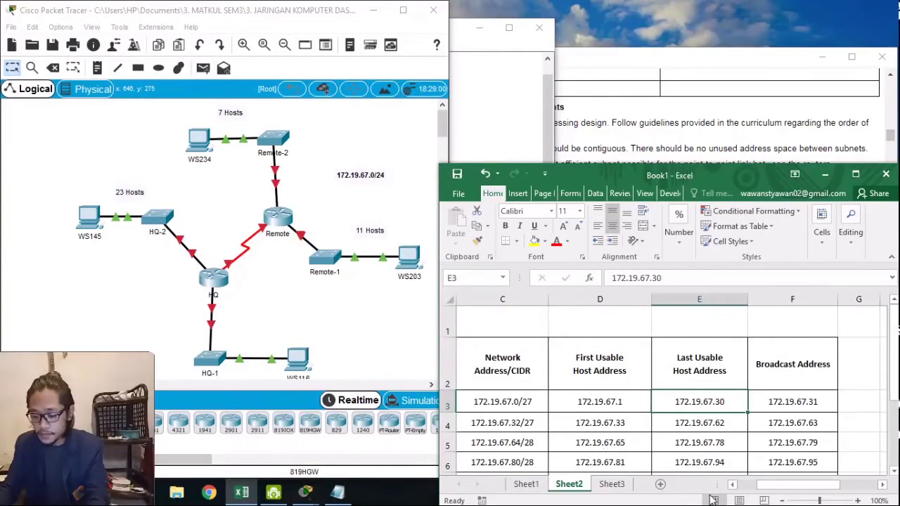
left_click(604, 485)
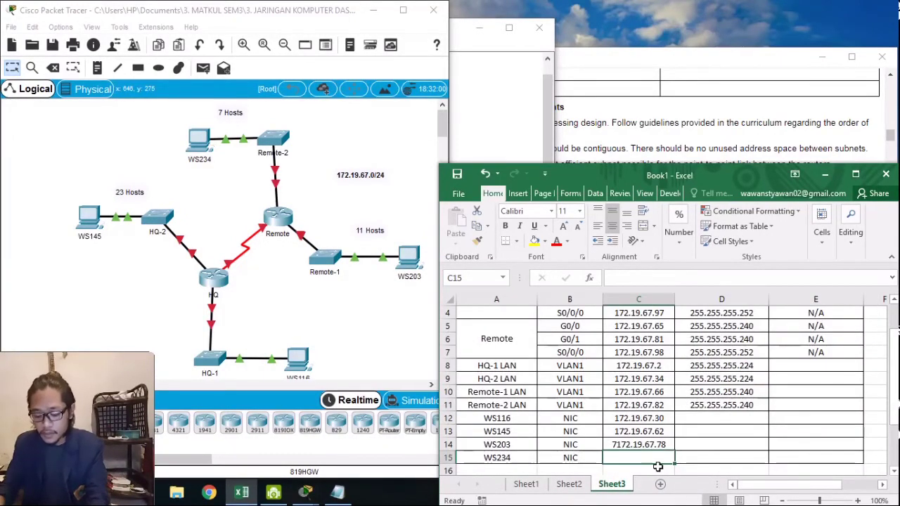
type("172.19")
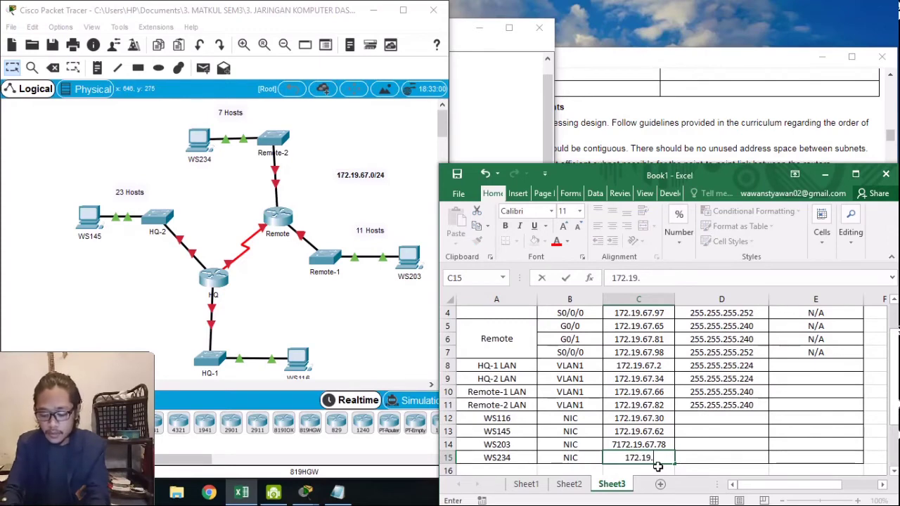
type(".67.")
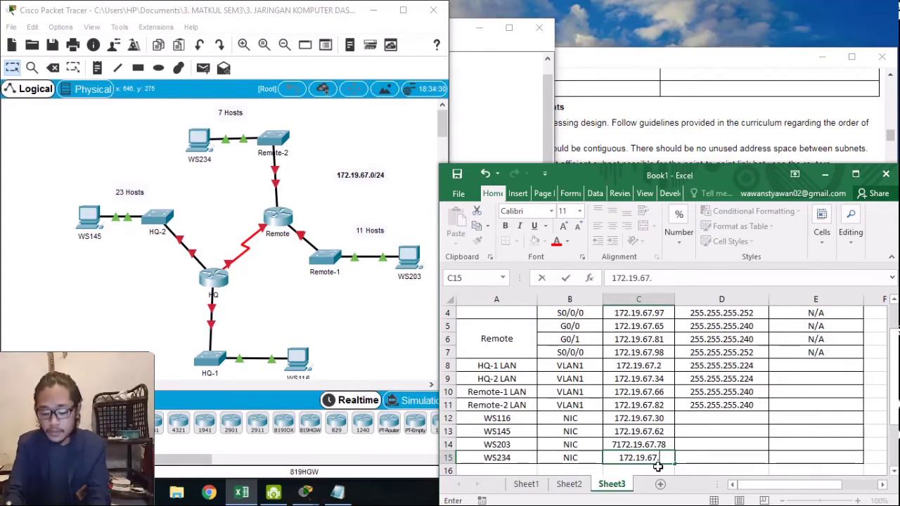
type("94")
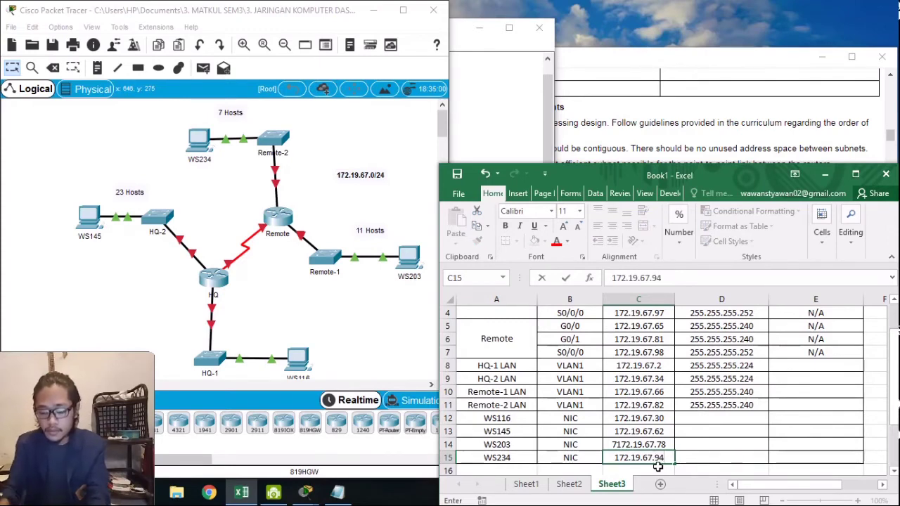
Select the WS116 subnet mask cell and examine the masks of the HQ router interfaces and LAN switches to find the matching one
left_click(703, 419)
scroll(685, 426, "up", 1)
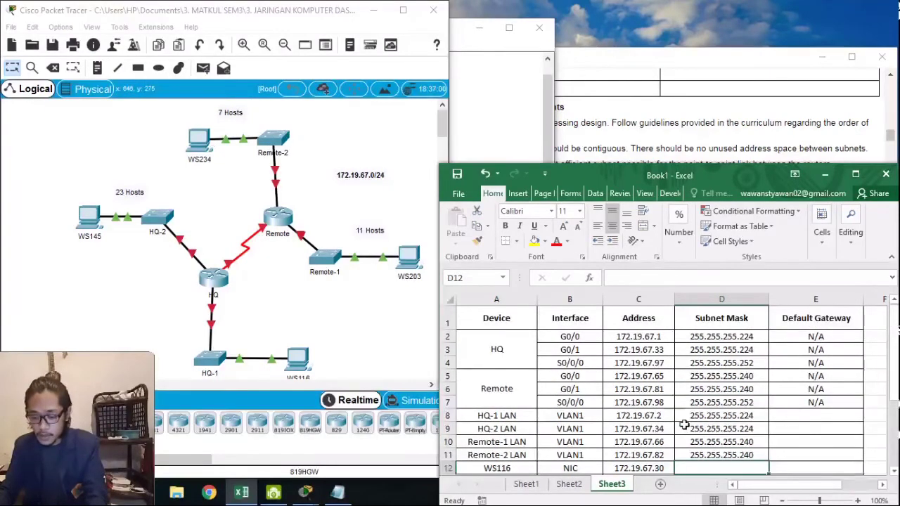
scroll(636, 349, "down", 1)
scroll(640, 350, "up", 1)
scroll(656, 355, "down", 1)
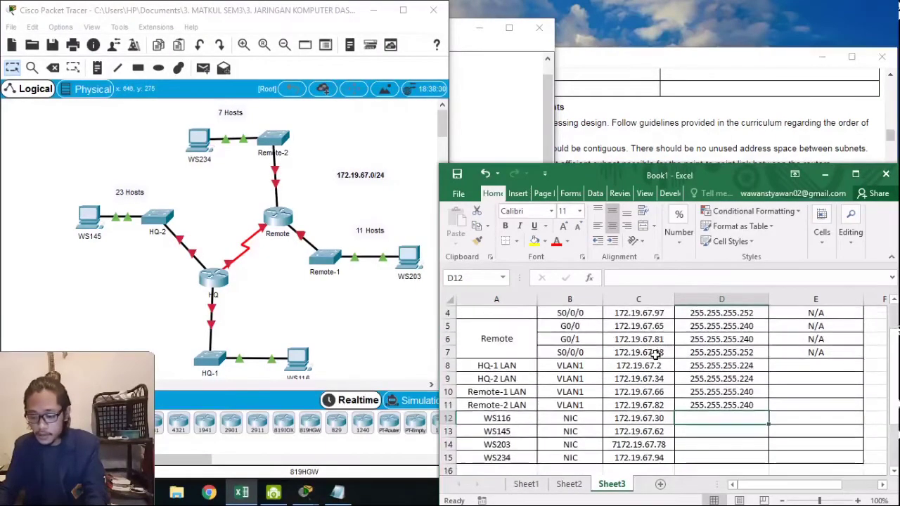
scroll(655, 355, "up", 1)
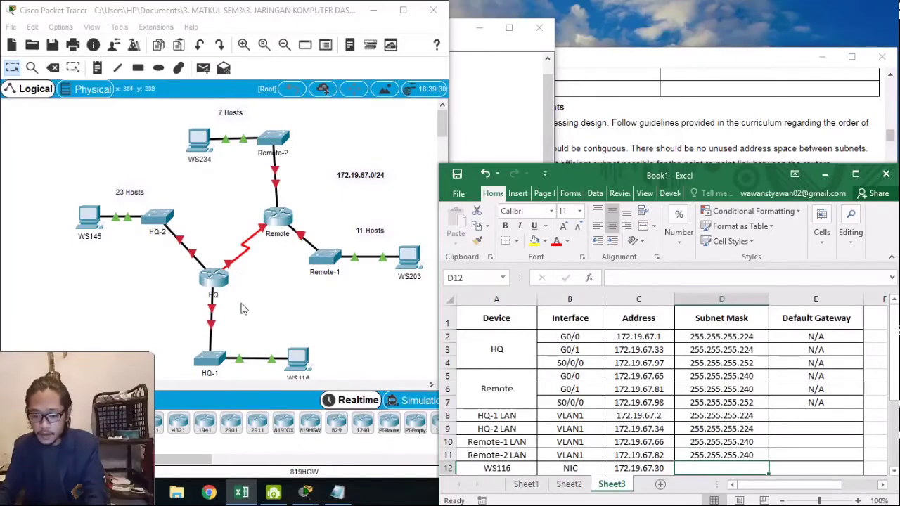
scroll(533, 362, "down", 1)
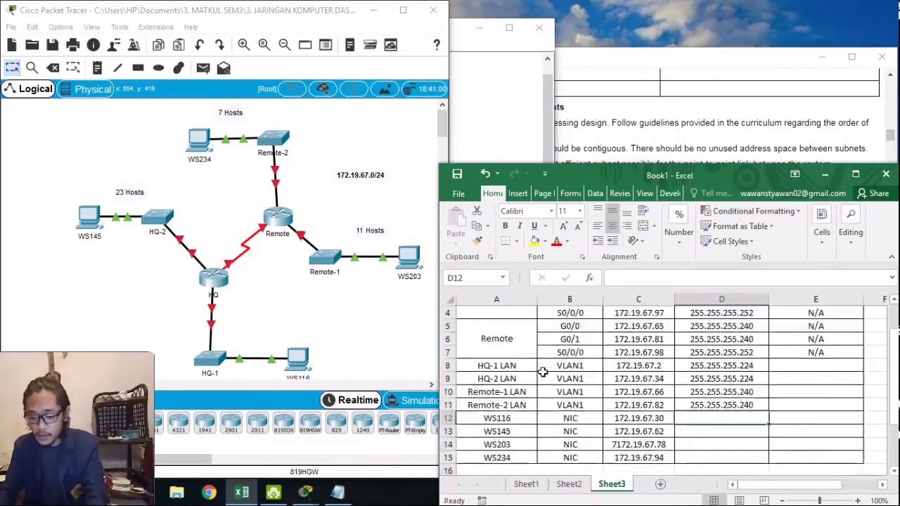
scroll(540, 367, "up", 1)
scroll(540, 368, "down", 1)
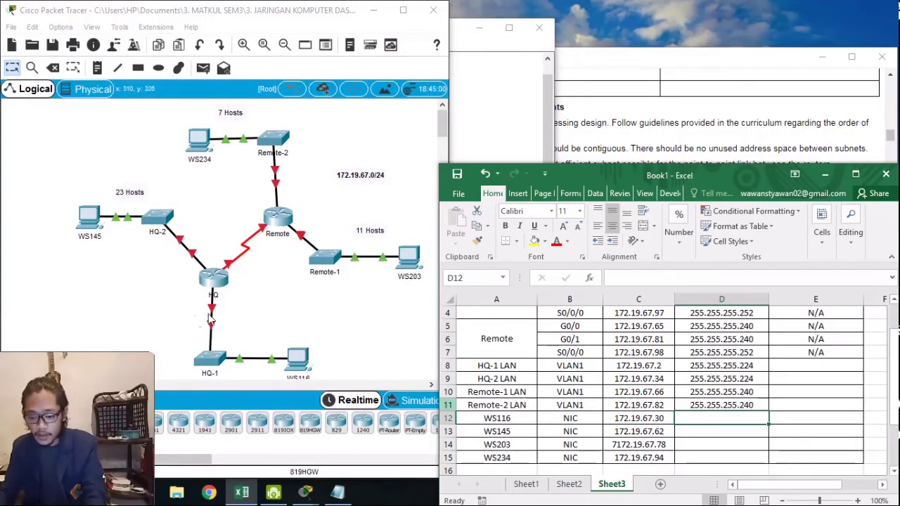
scroll(753, 352, "up", 1)
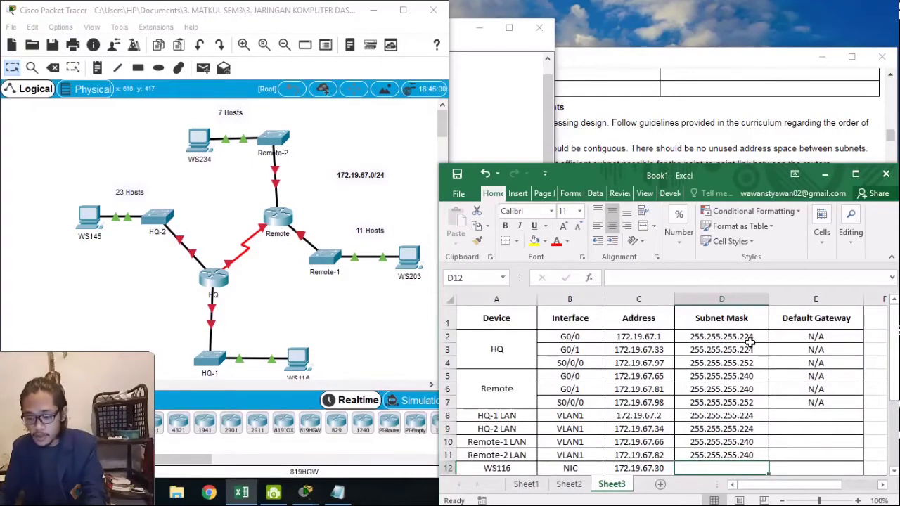
scroll(743, 372, "down", 1)
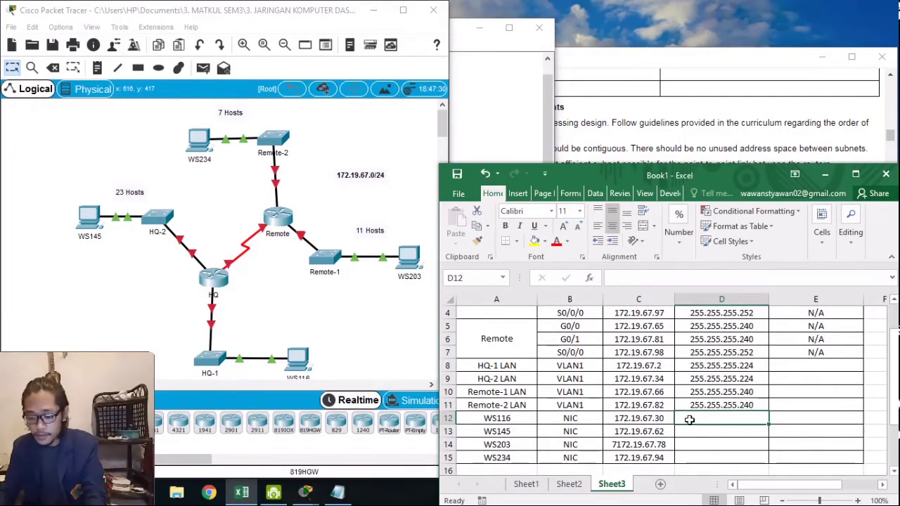
Enter 255.255.255.224 as the subnet mask of both WS116 and WS145 in the addressing table
type("255.25")
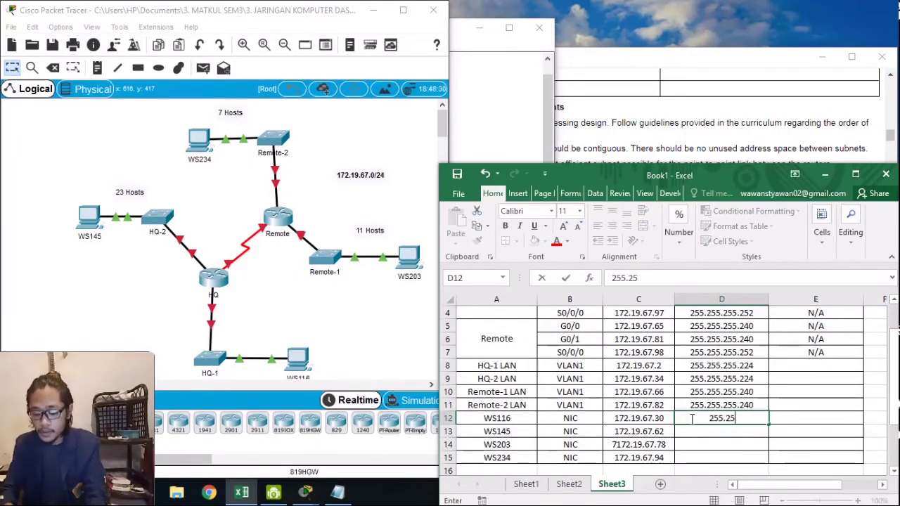
type("5.255.224")
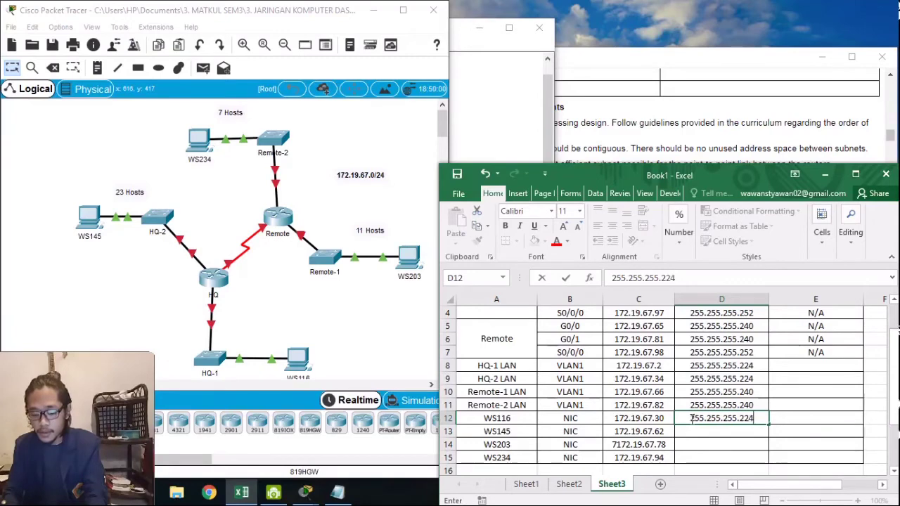
key("Return")
type("255")
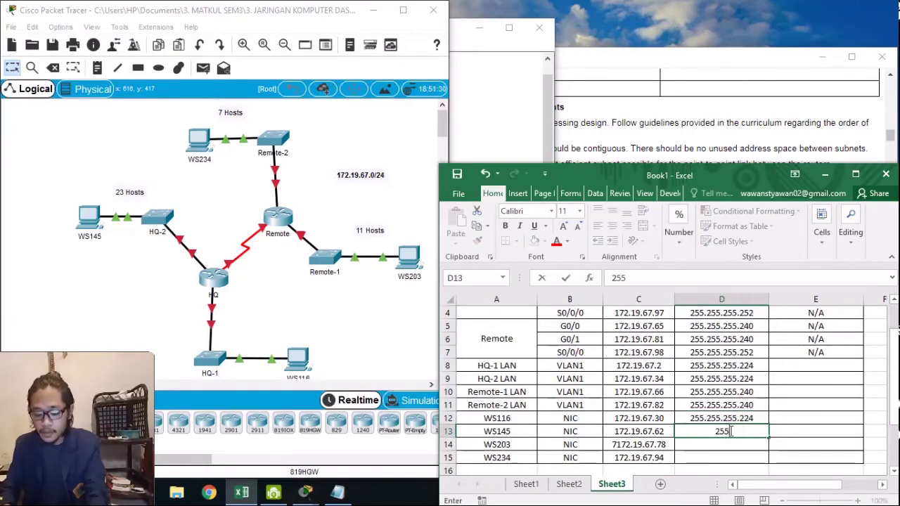
type(".255.255.224")
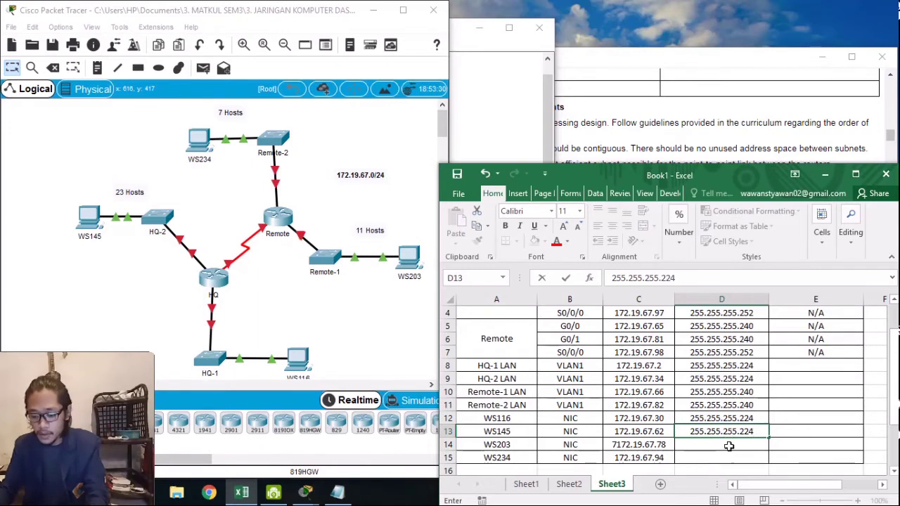
key("Return")
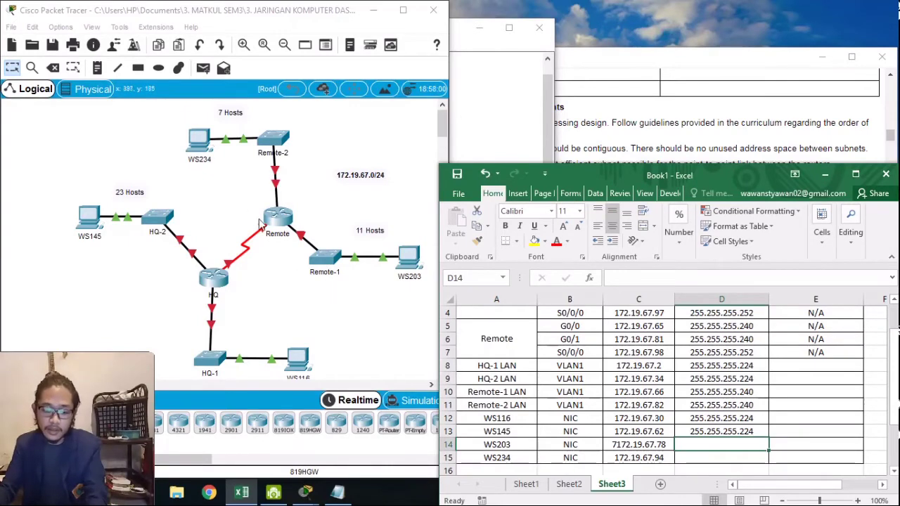
Enter 255.255.255.240 as the subnet mask of both WS203 and WS234 in the addressing table
type("2")
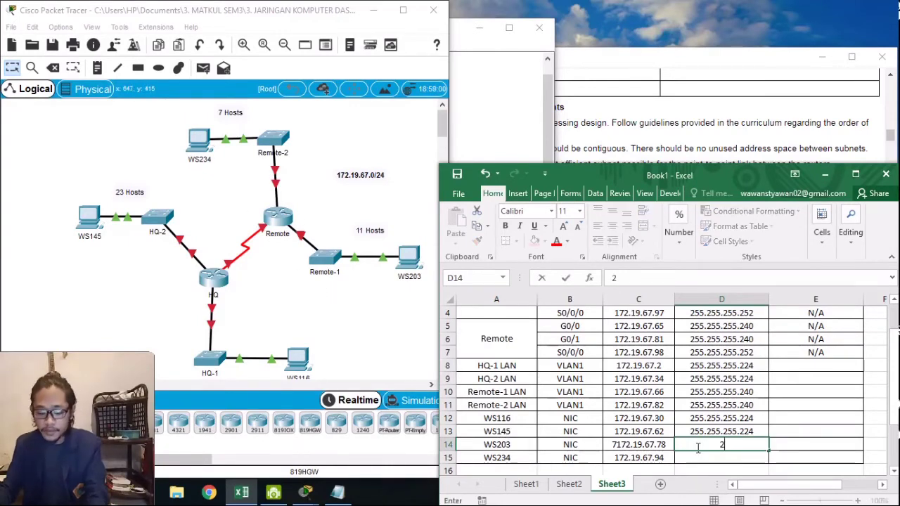
type("55.")
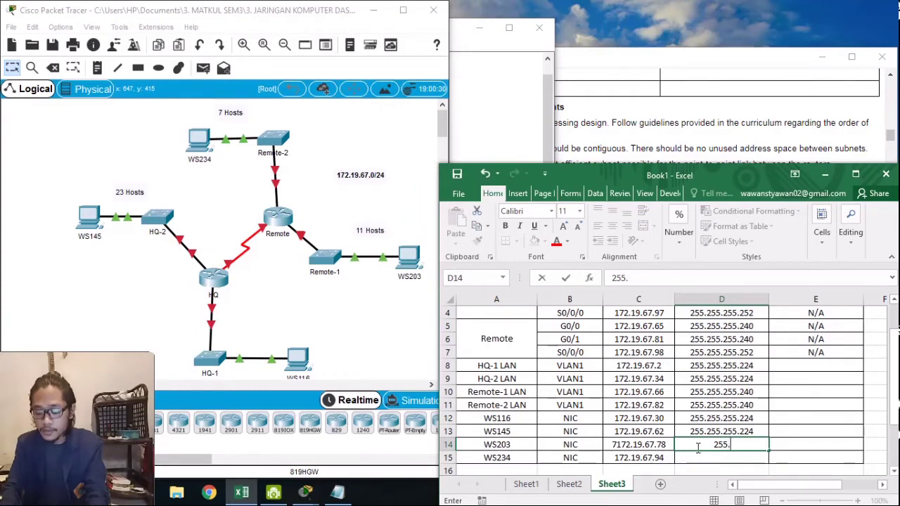
type("255.255.")
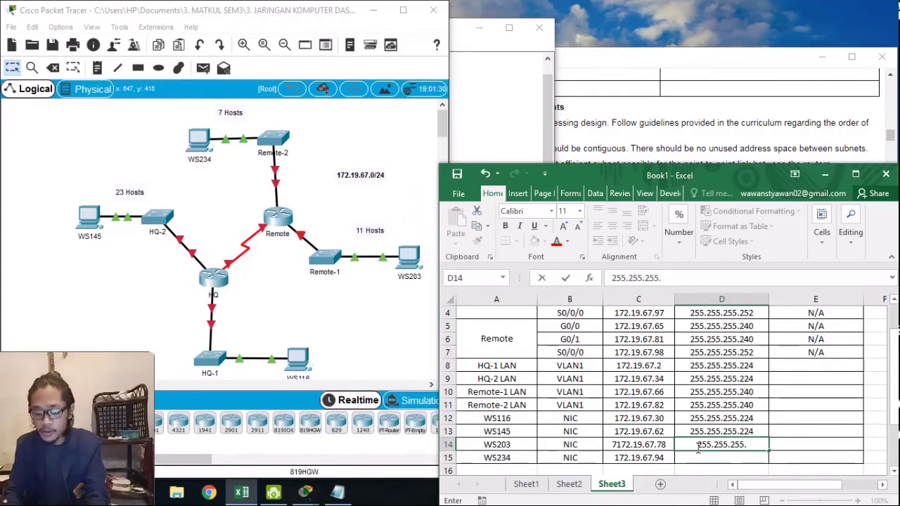
type("40")
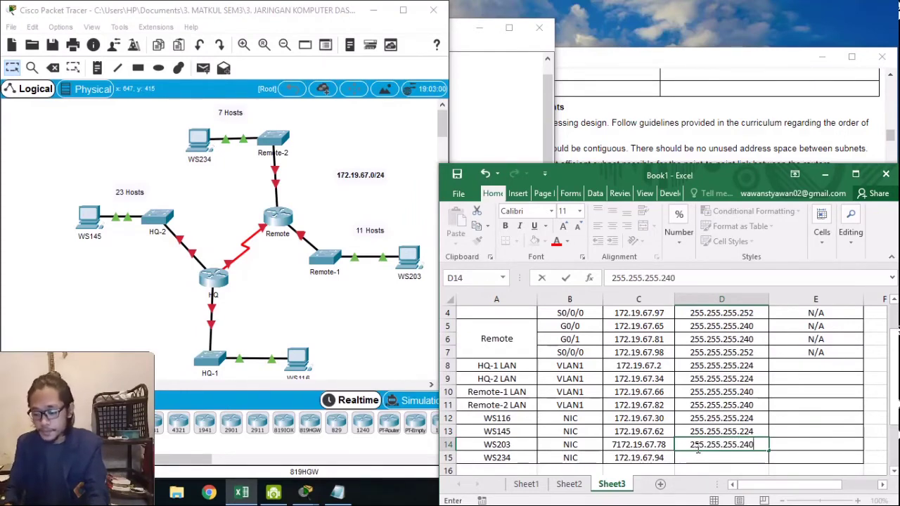
key("Return")
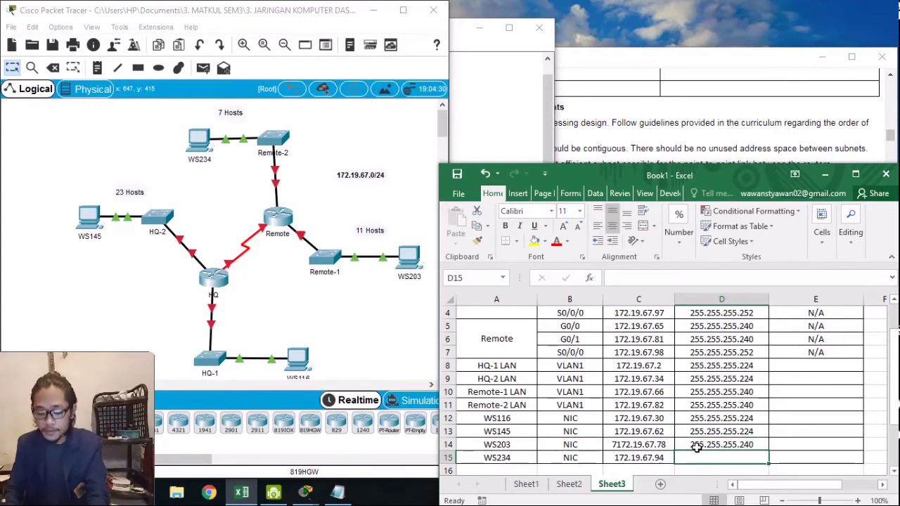
type("255.255.255.")
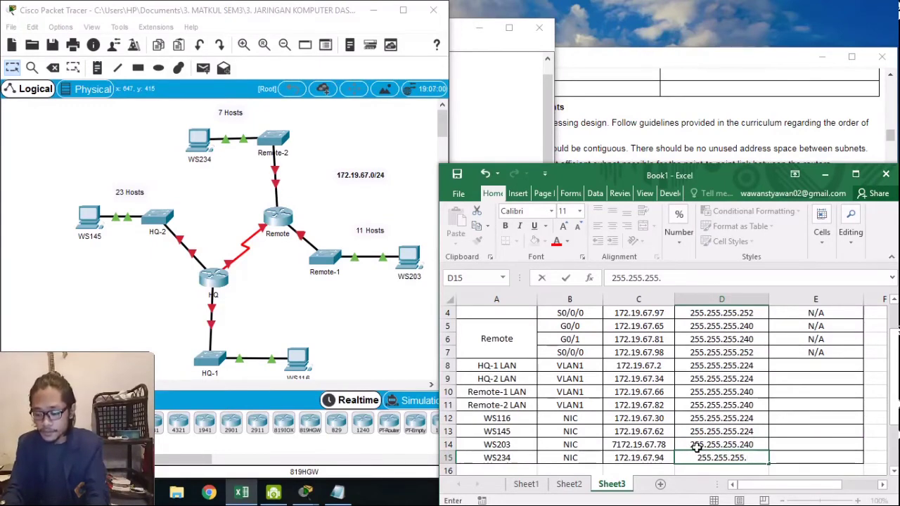
type("240")
Check the table's device rows and enter 172.19.67.1 as the default gateway of HQ-1 LAN
scroll(767, 352, "up", 3)
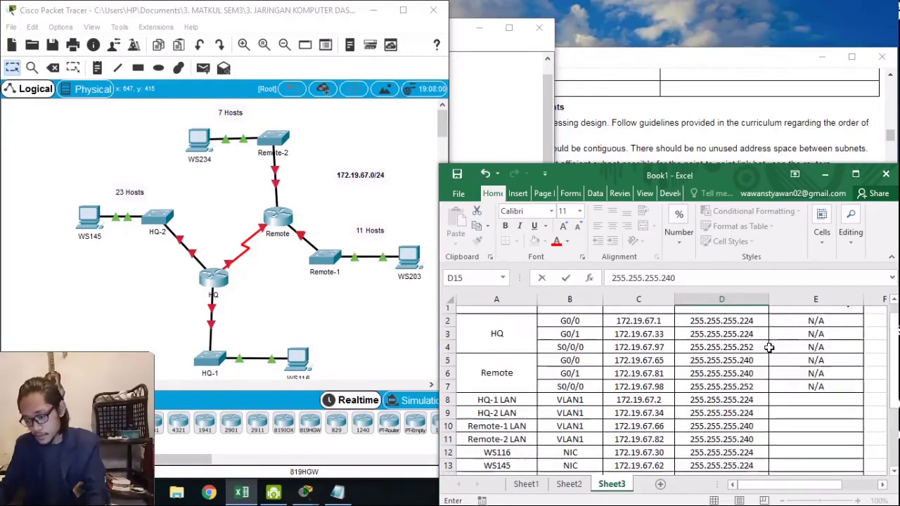
scroll(769, 359, "up", 3)
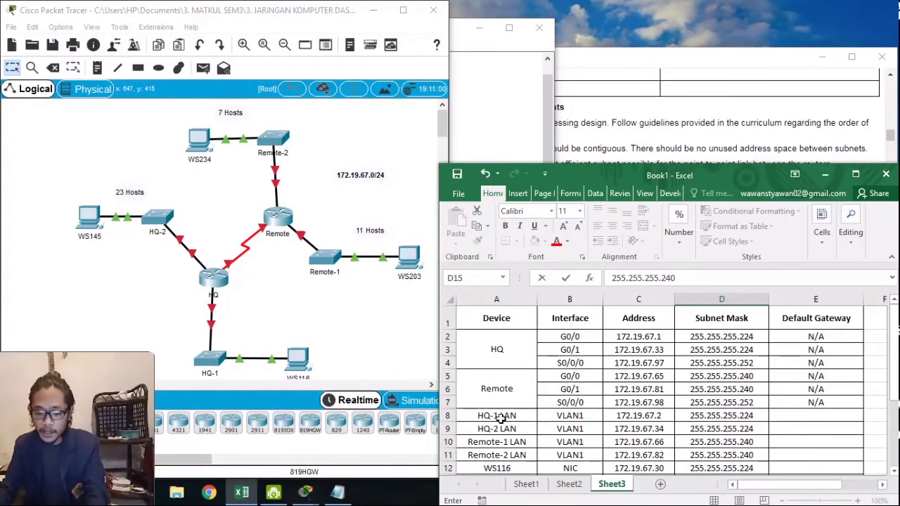
scroll(494, 443, "down", 1)
scroll(494, 450, "down", 1)
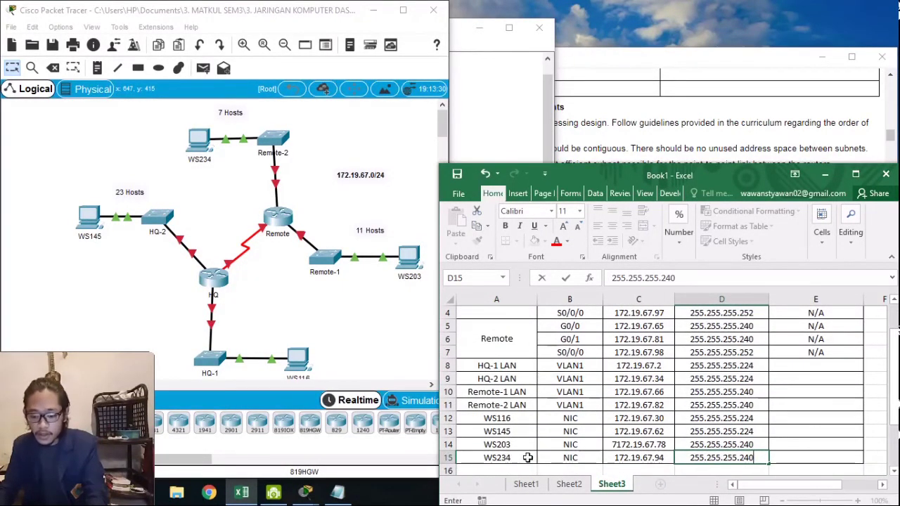
scroll(569, 431, "up", 1)
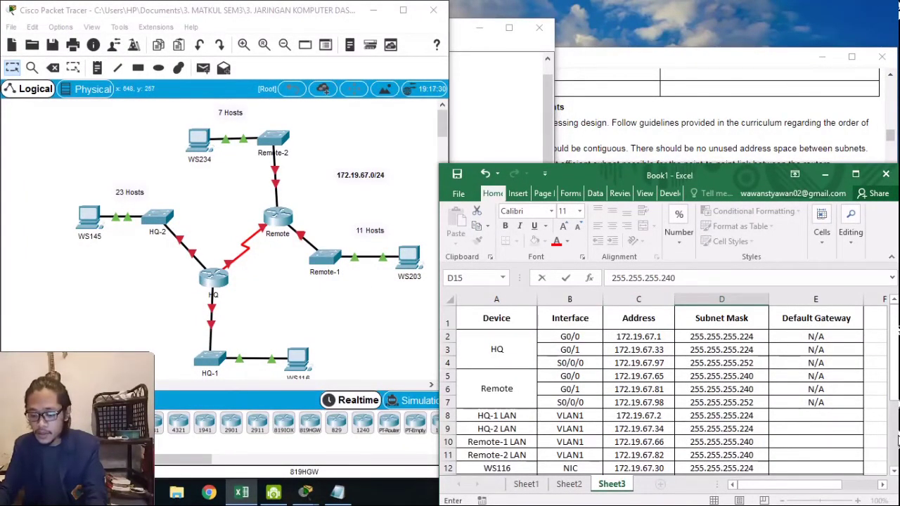
left_click(811, 417)
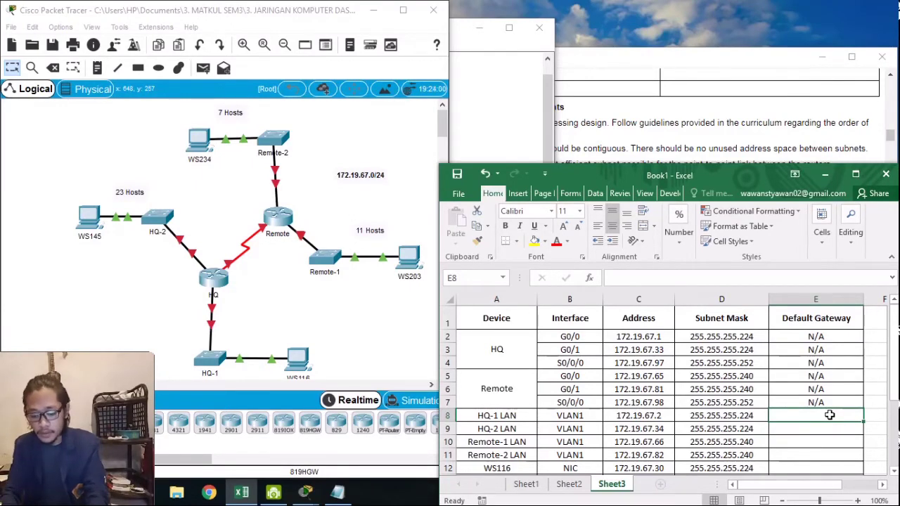
type("172")
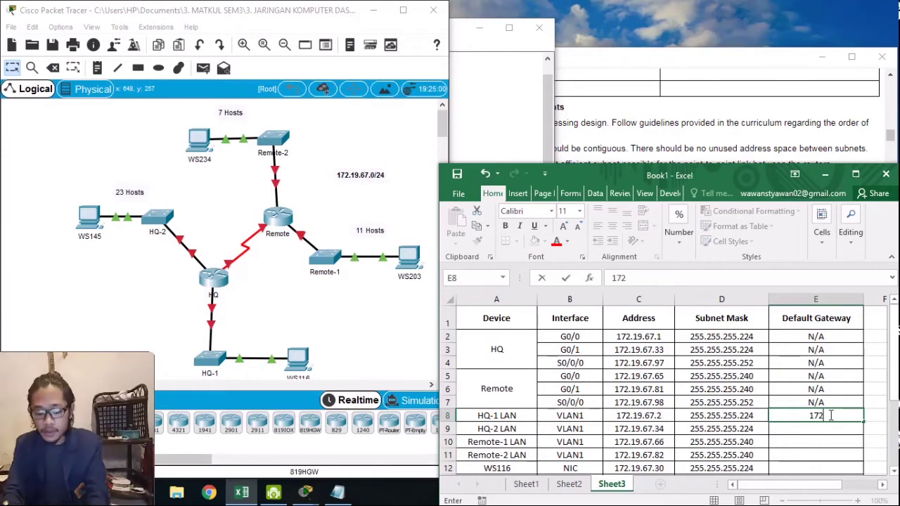
type(".19.67.1")
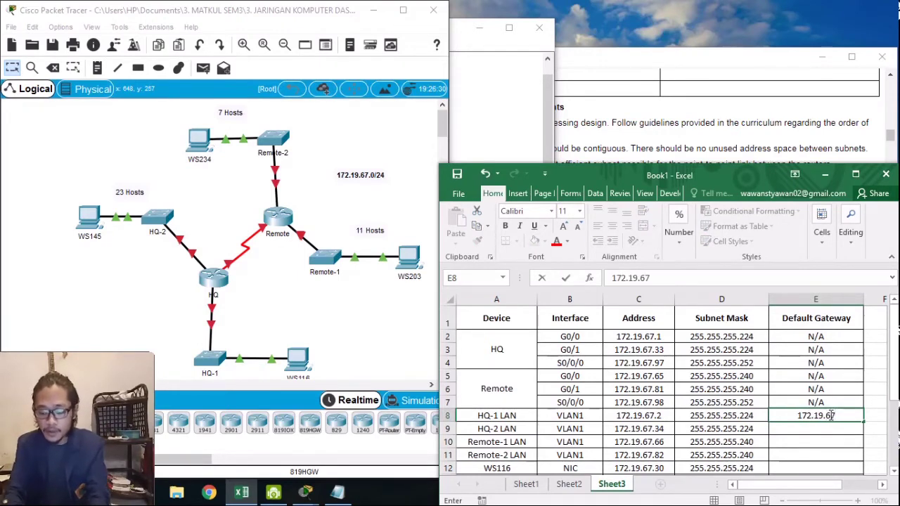
Enter 172.19.67.33, the HQ router's G0/1 address, as the default gateway of HQ-2 LAN
left_click(822, 434)
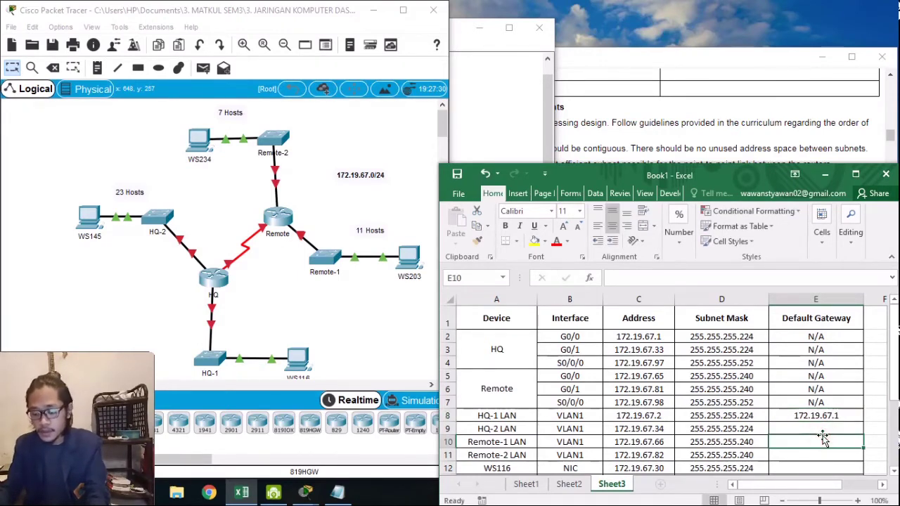
type("172.19.67.2")
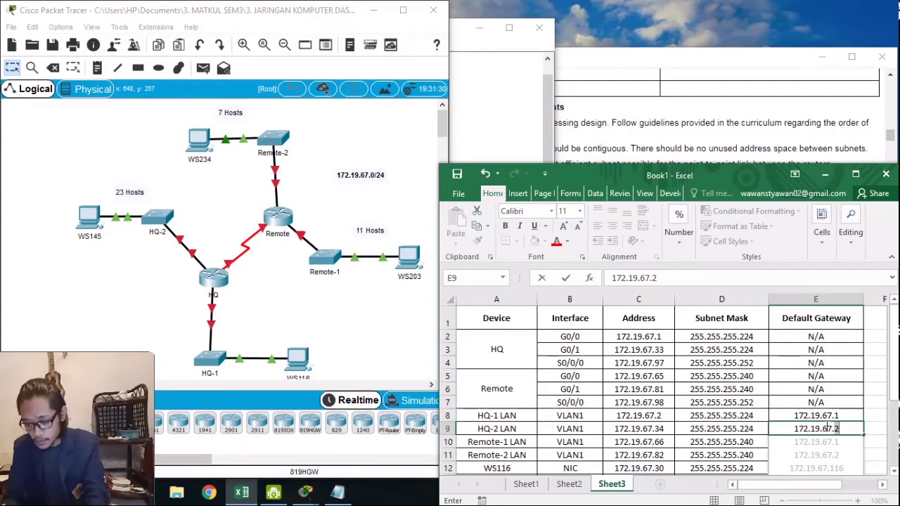
key("BackSpace")
type("33")
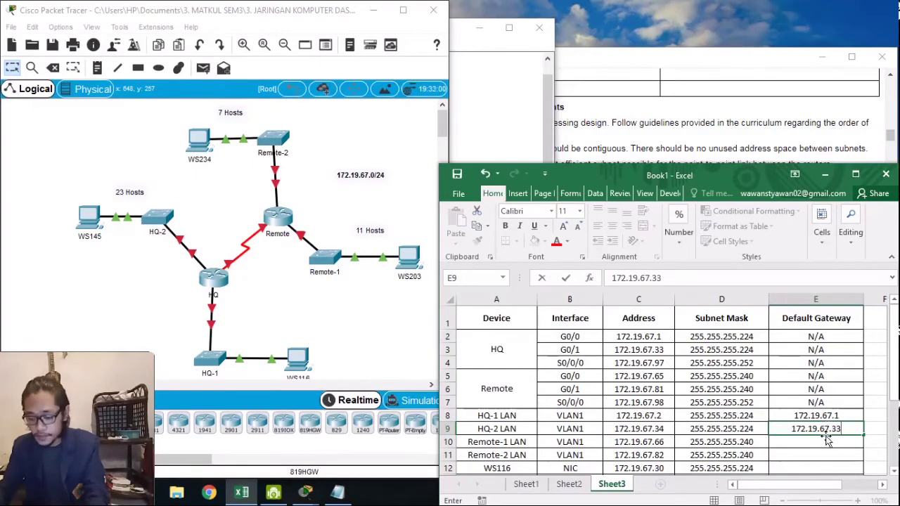
key("Return")
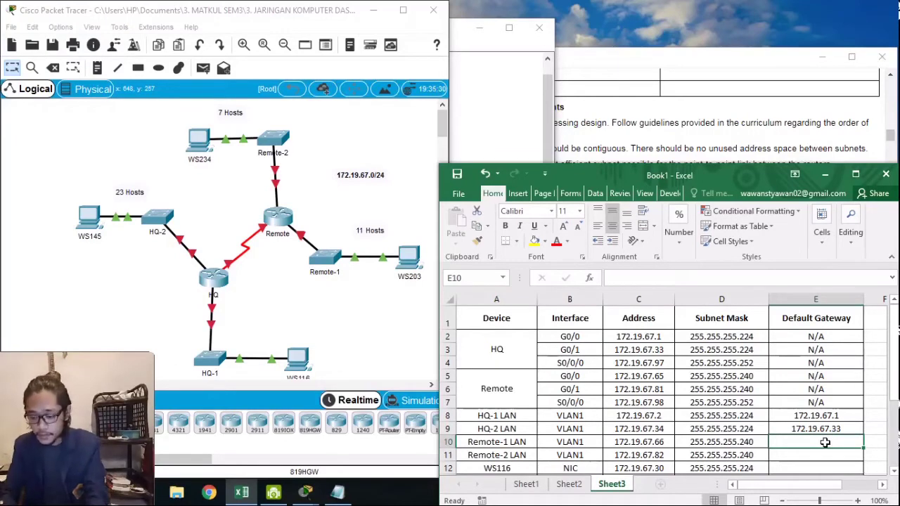
Enter the default gateways 172.19.67.65 for Remote-1 LAN and 172.19.67.81 for Remote-2 LAN
type("172.1")
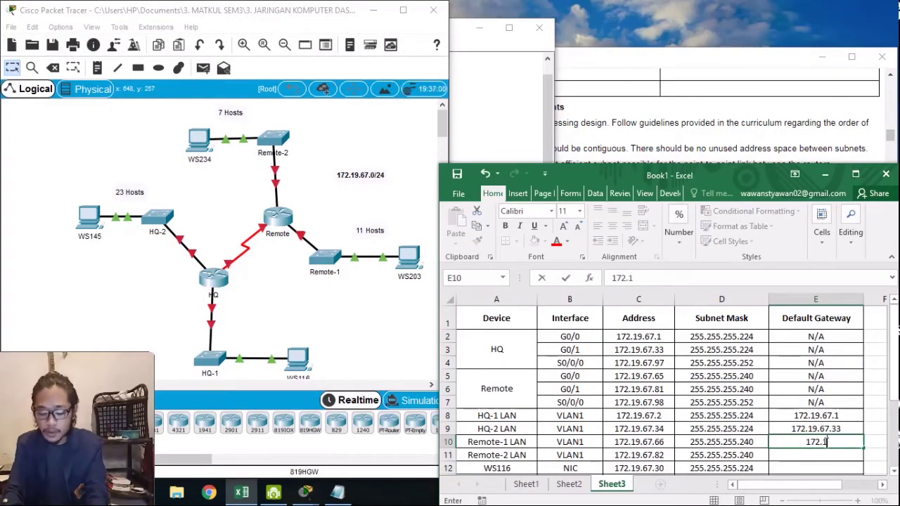
type("9.67.")
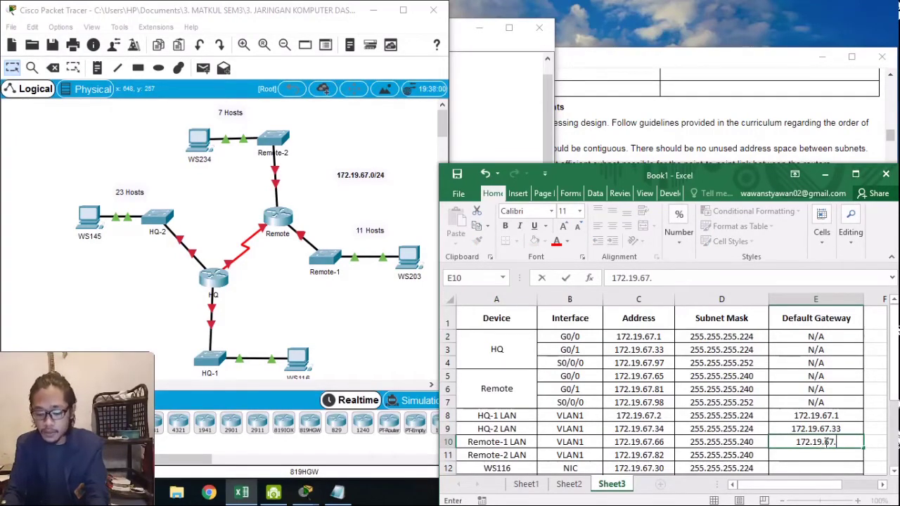
type("65")
key("Return")
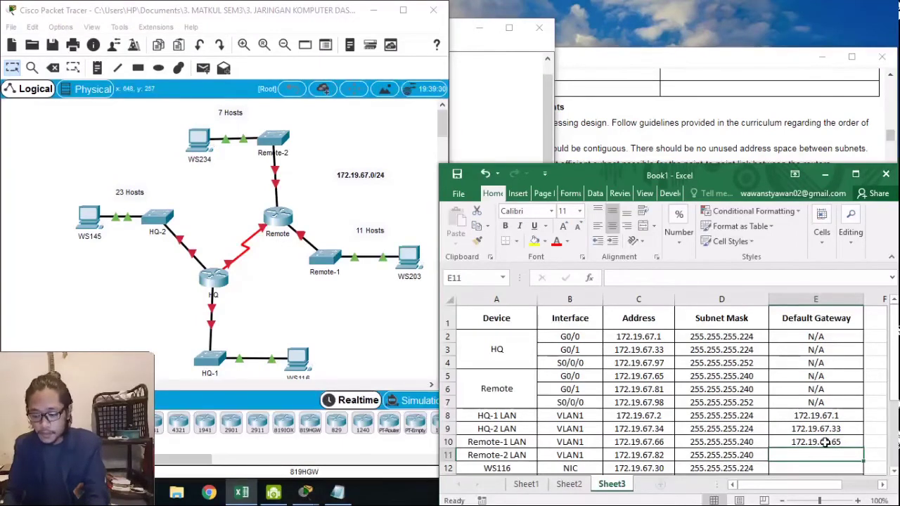
type("172.19.67")
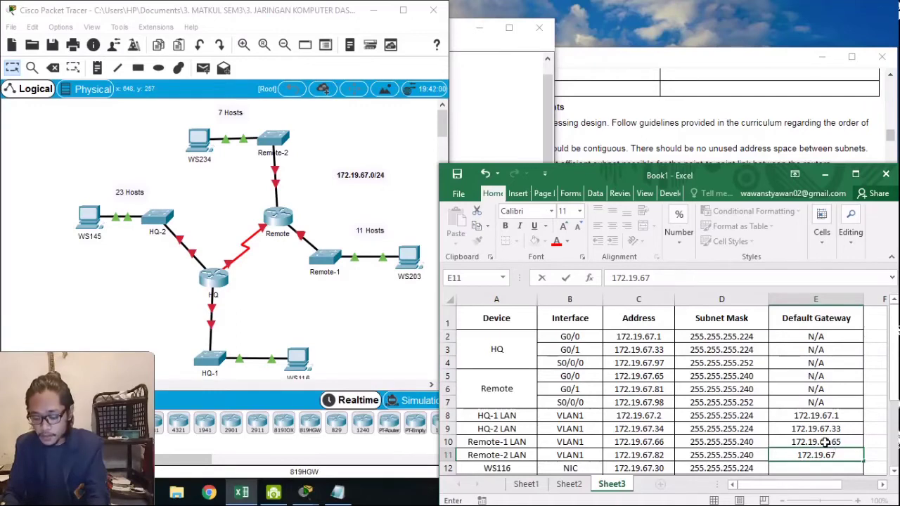
type(".")
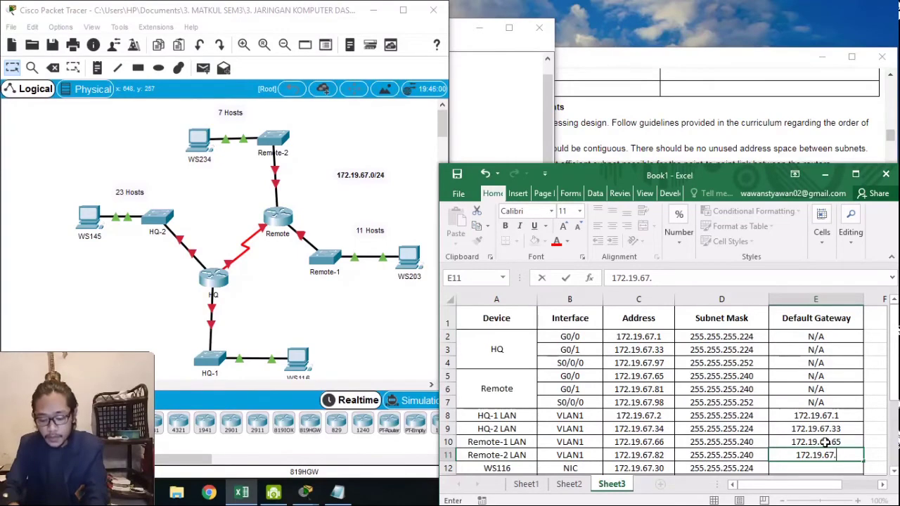
type("81")
Enter 172.19.67.1 as the default gateway of workstation WS116
scroll(838, 411, "down", 1)
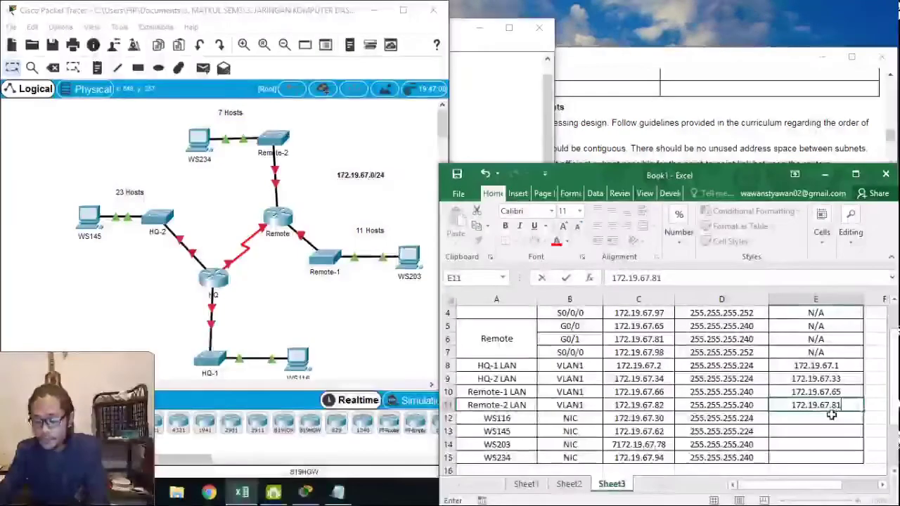
scroll(832, 415, "down", 1)
scroll(832, 415, "up", 1)
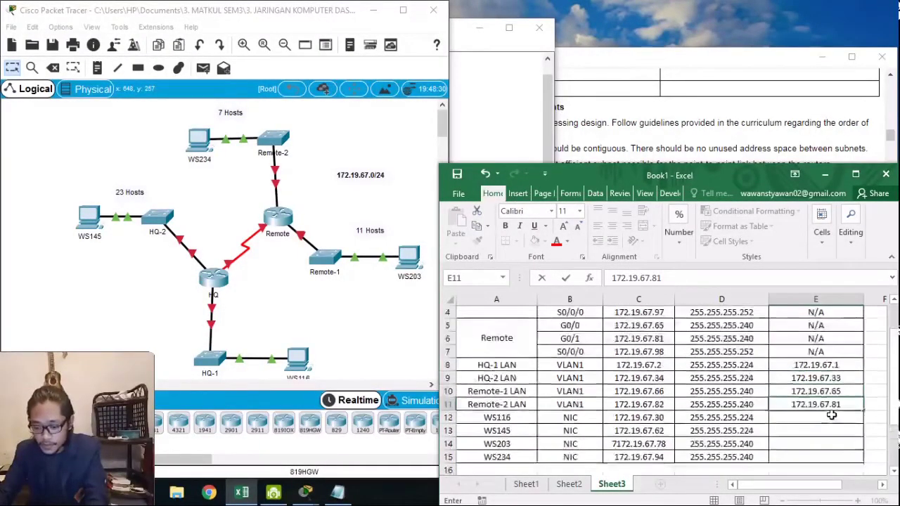
left_click(817, 417)
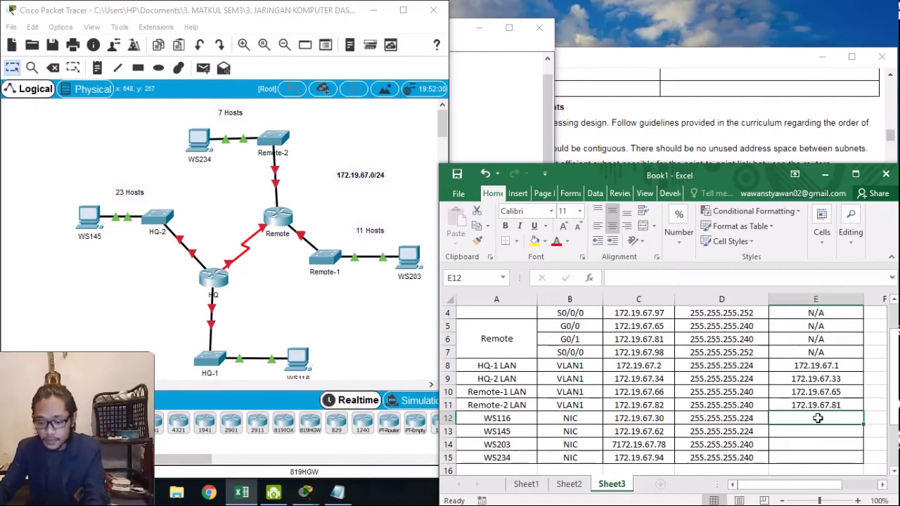
type("172.19")
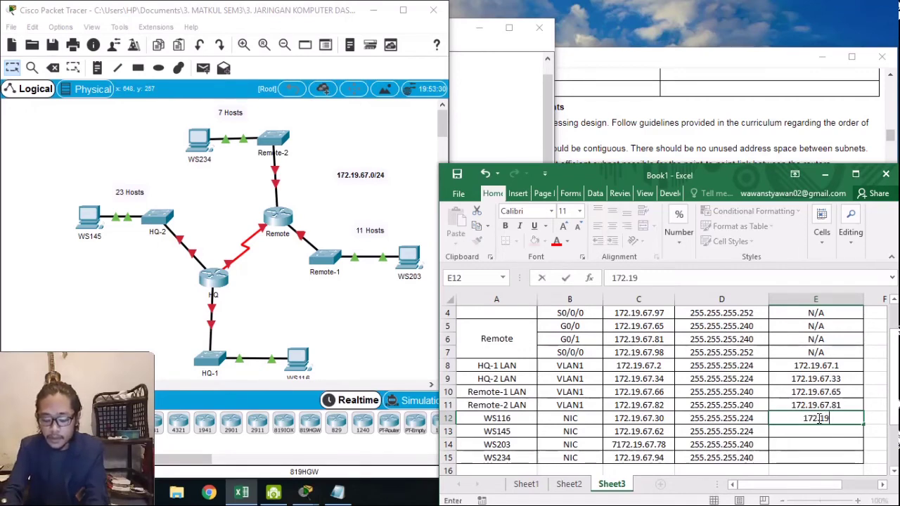
type(".67.1")
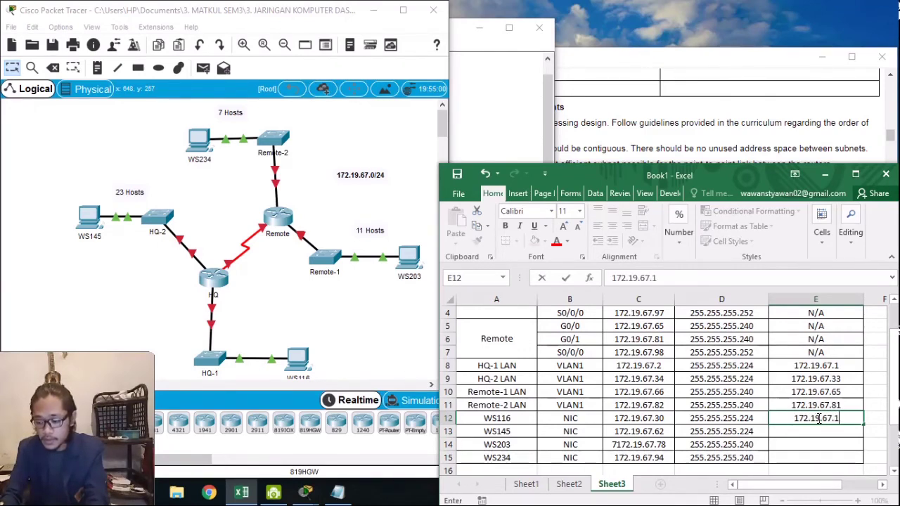
Enter 172.19.67.33 as the default gateway of workstation WS145
left_click(815, 432)
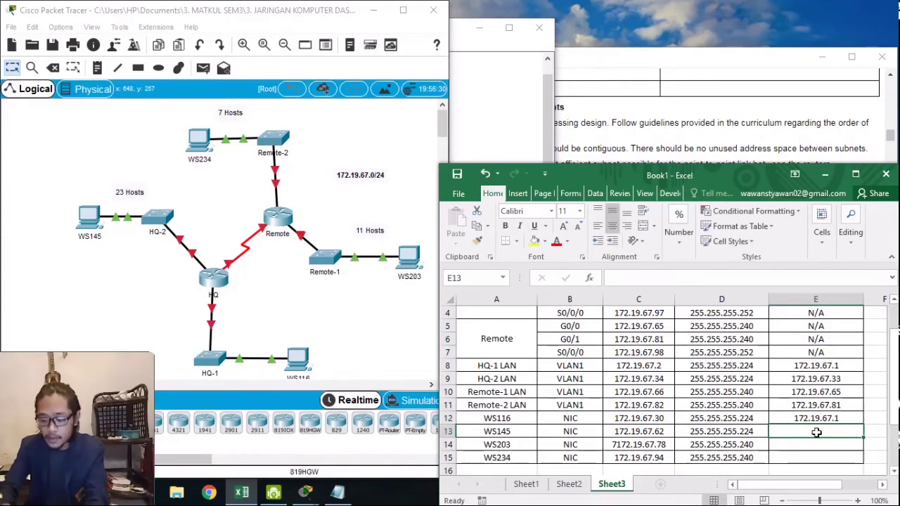
type("172.1")
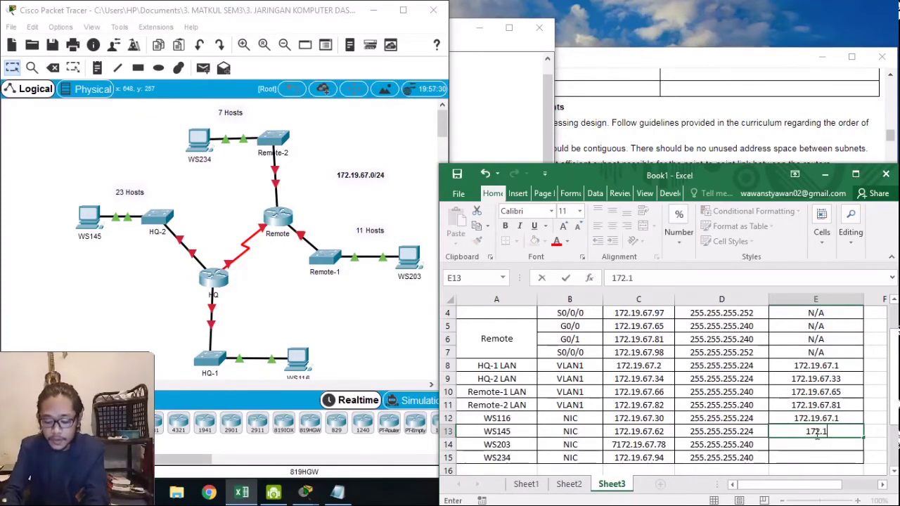
type("9.")
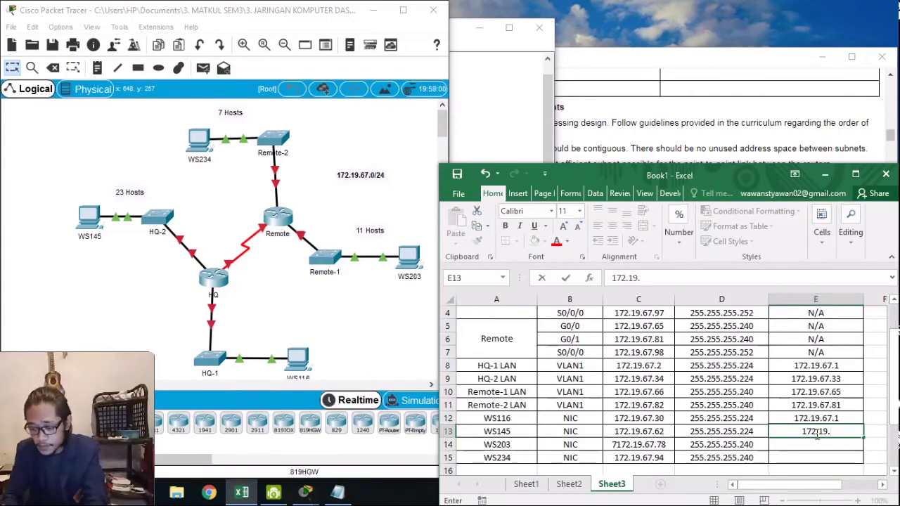
type("67.33")
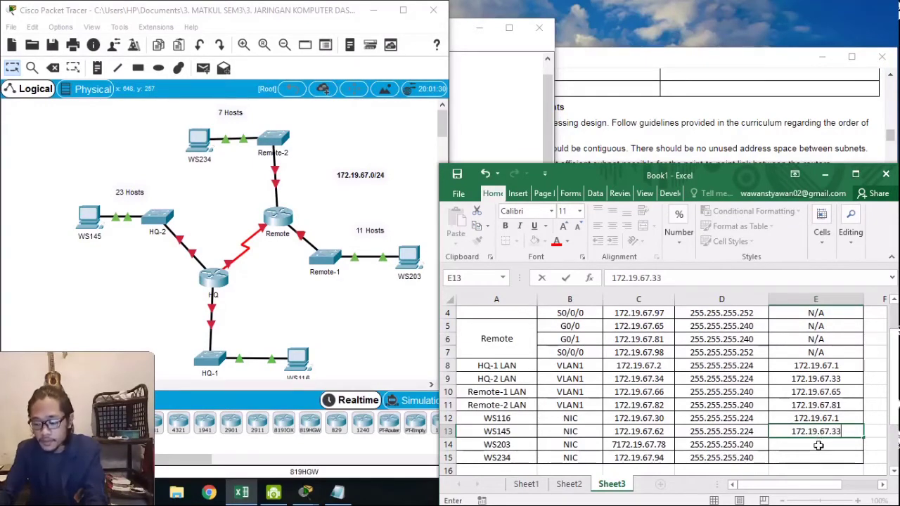
Enter 172.19.67.65 as the default gateway of workstation WS203
left_click(820, 445)
type("172.1")
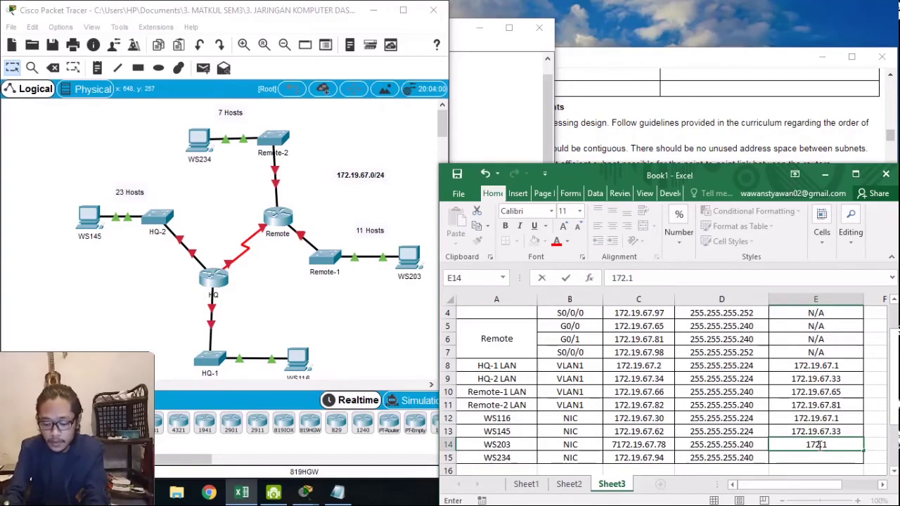
type("9.67")
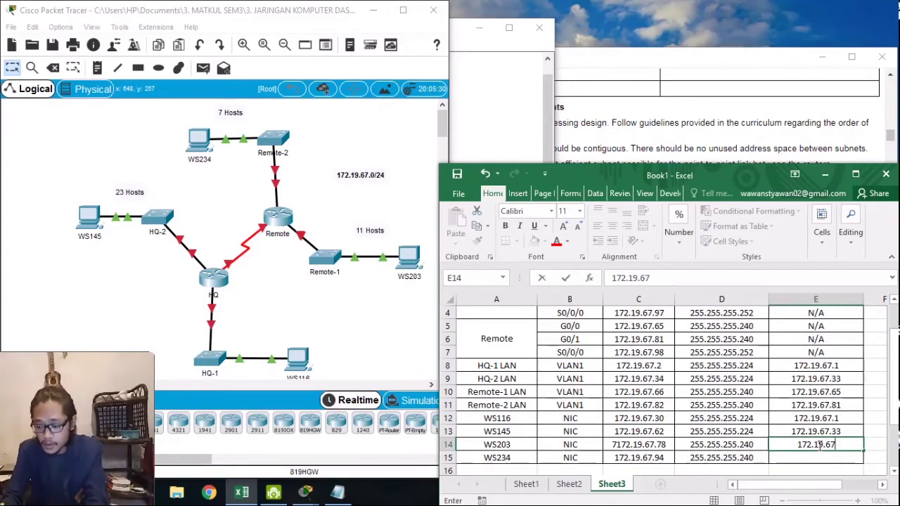
type(".65")
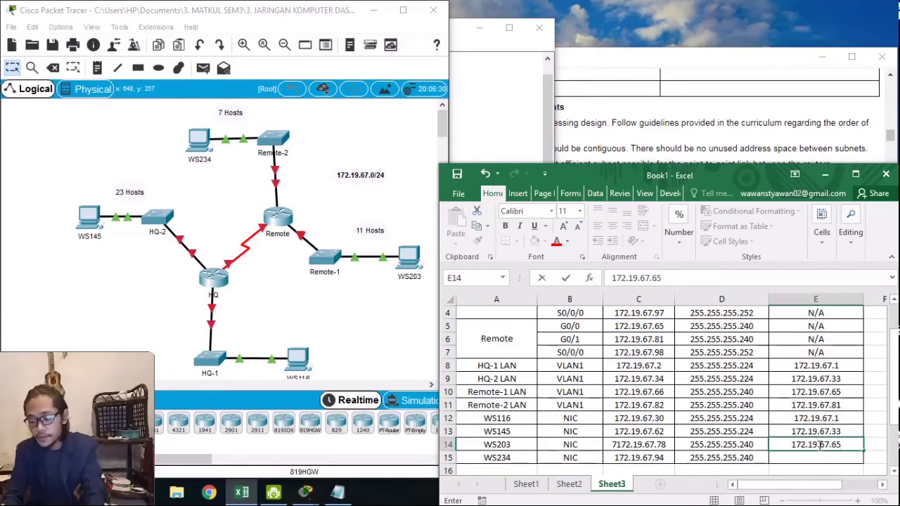
key("Return")
Enter 172.19.67.81 as the default gateway of workstation WS234
type("172")
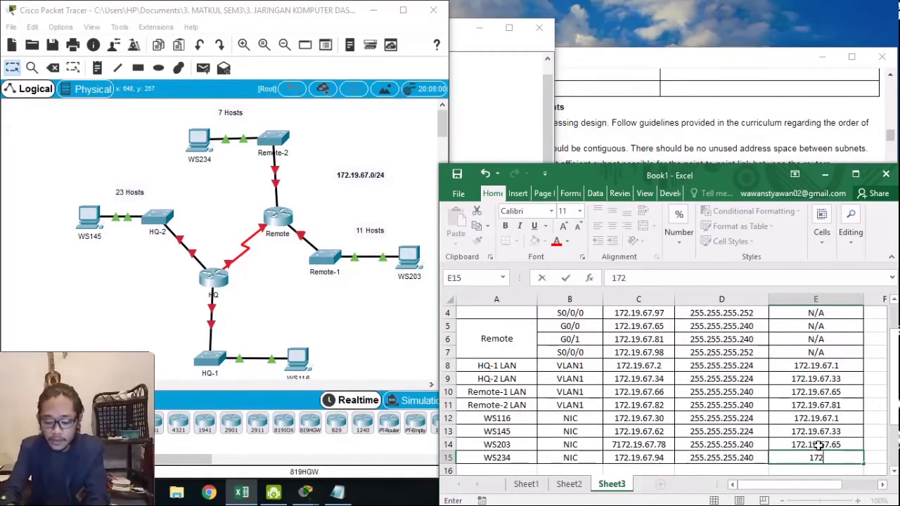
type(".19.6")
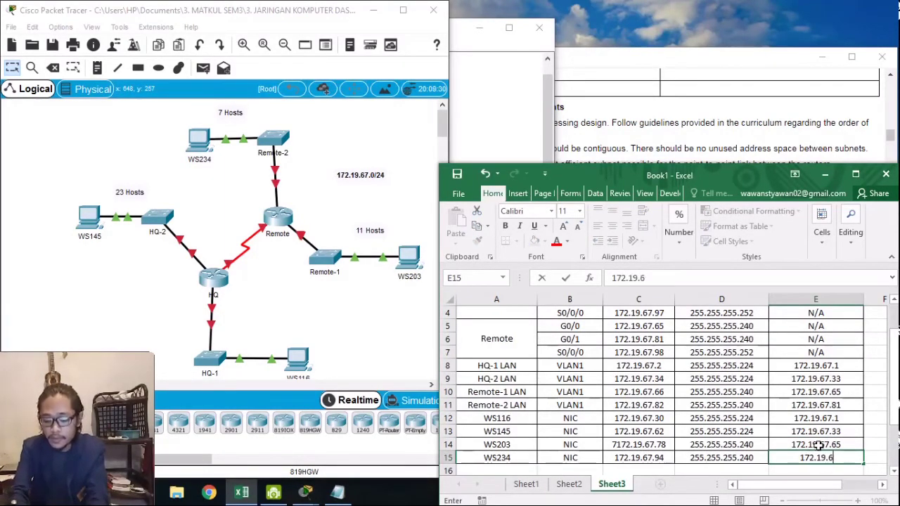
type("7.81")
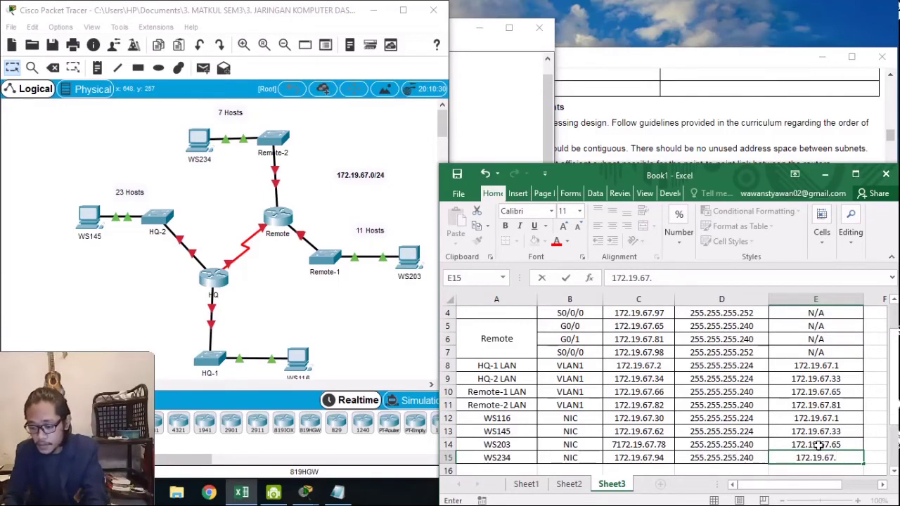
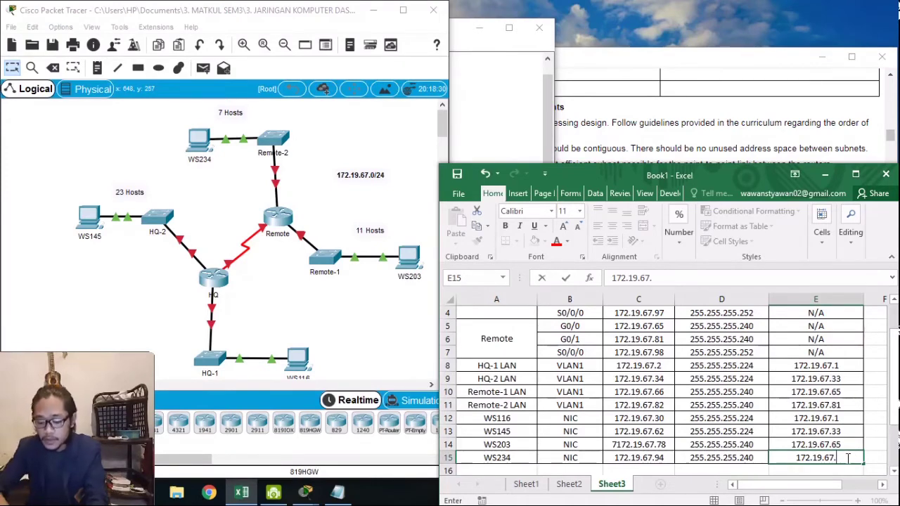
type("81")
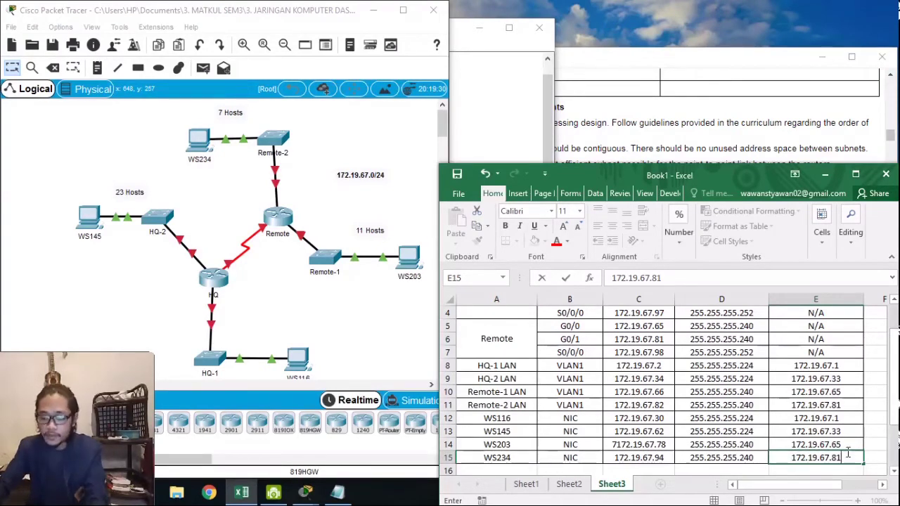
Review the addressing table from the HQ rows down, and enlarge the PT Activity window to read its configuration requirements
scroll(688, 382, "down", 1)
scroll(688, 382, "up", 2)
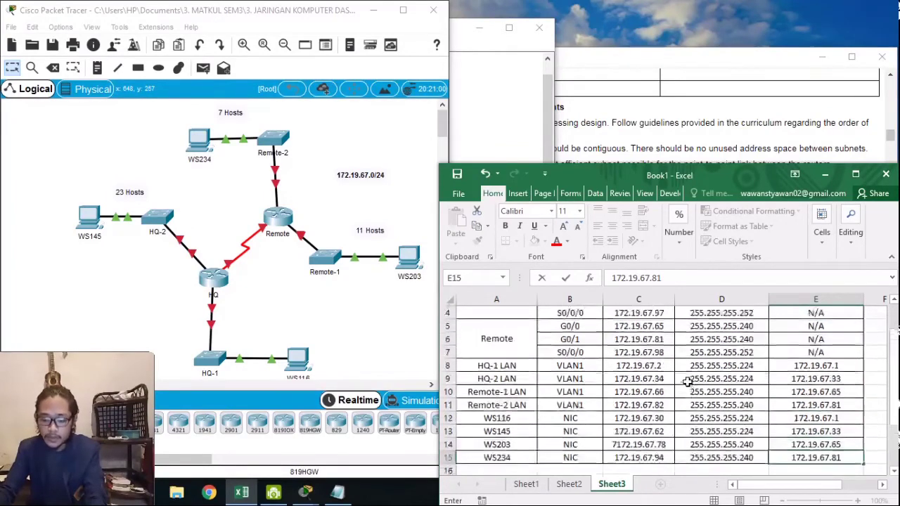
scroll(688, 382, "down", 1)
scroll(688, 382, "up", 1)
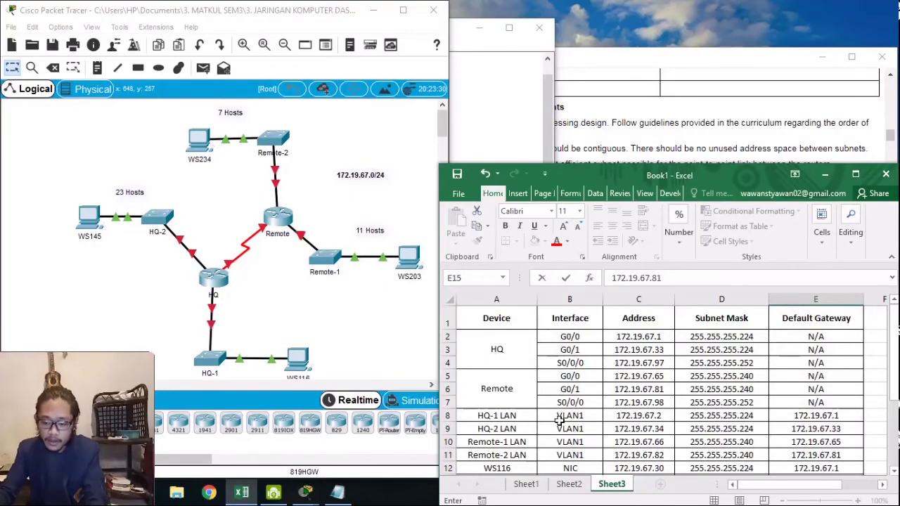
scroll(563, 418, "down", 3)
scroll(563, 418, "up", 3)
left_click(644, 111)
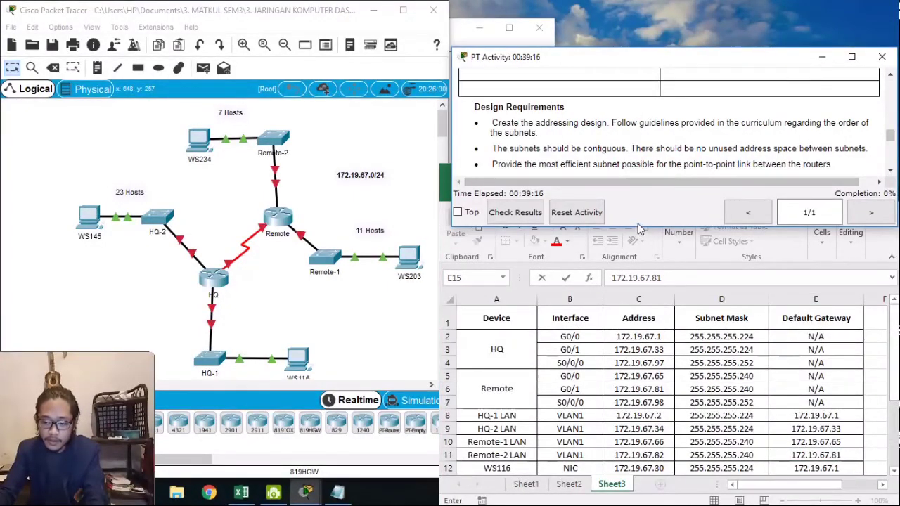
left_click_drag(639, 226, 612, 478)
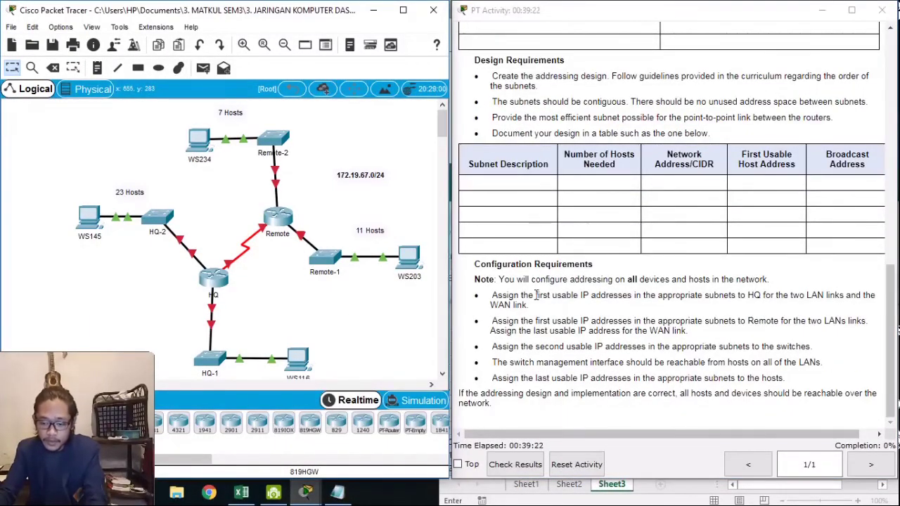
scroll(538, 293, "up", 1)
scroll(539, 293, "down", 1)
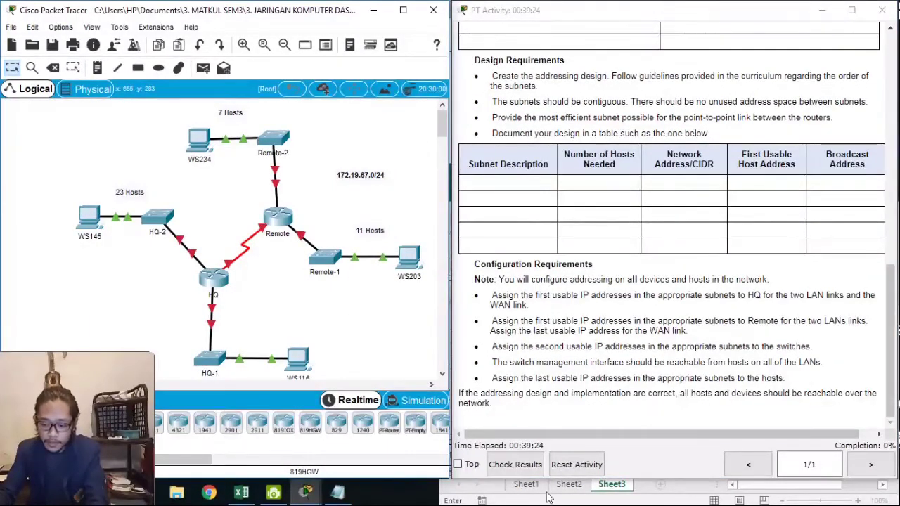
Bring the Excel addressing table back over the PT Activity window and open the HQ router's command line in Packet Tracer
left_click(550, 496)
left_click_drag(632, 188, 661, 47)
left_click(224, 282)
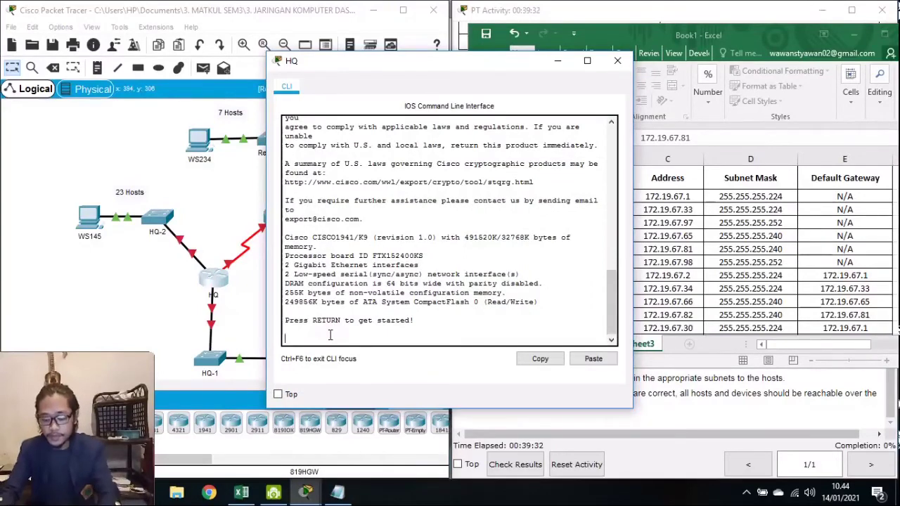
Enter privileged mode and global configuration mode on the HQ router with en and conf t
key("Return")
type("en")
key("Return")
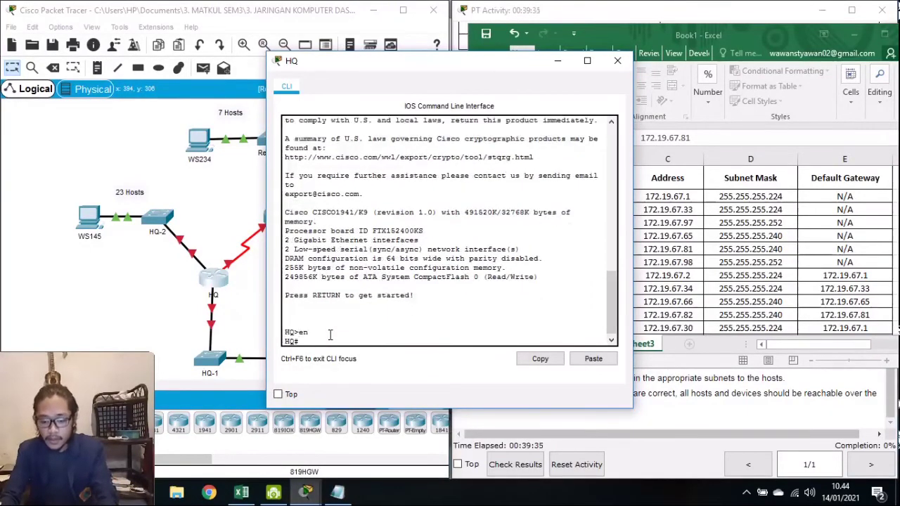
type("conf")
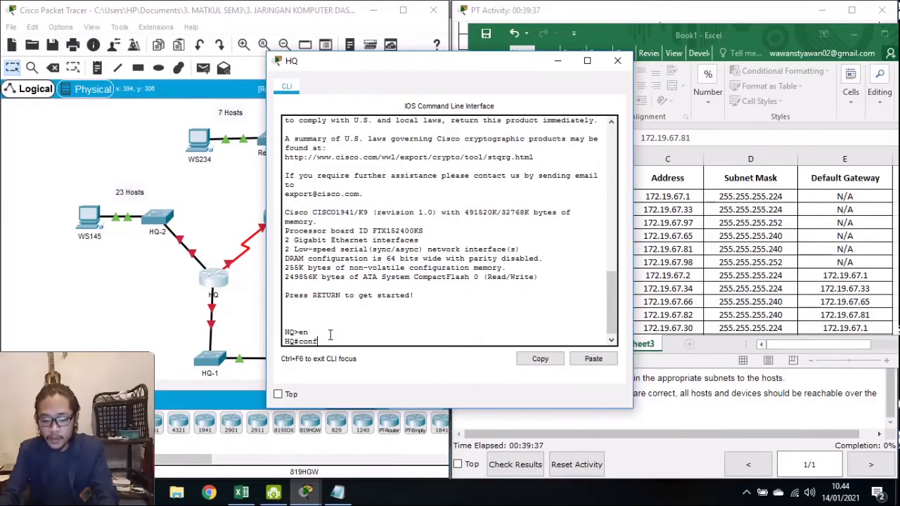
type(" t")
key("Return")
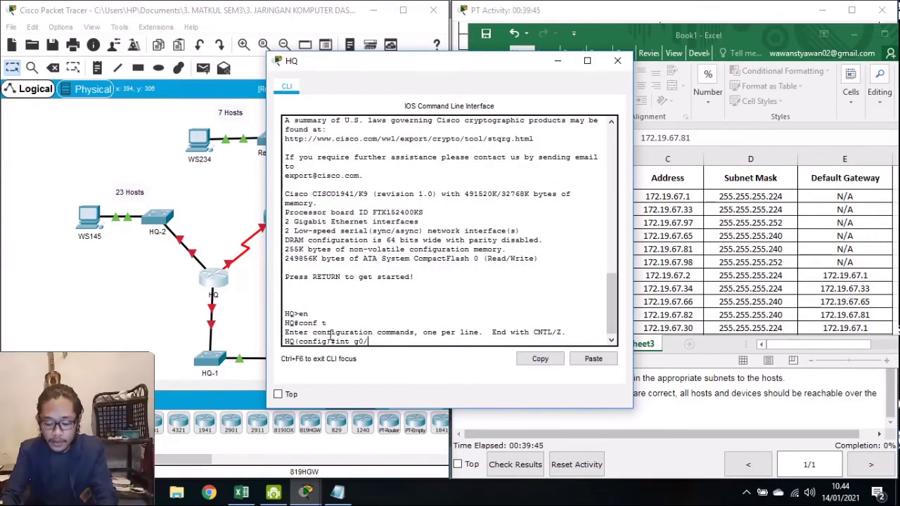
Assign IP address 172.19.67.1 with subnet mask 255.255.255.224 to the HQ router's G0/0 interface
type("int g0/0")
key("Return")
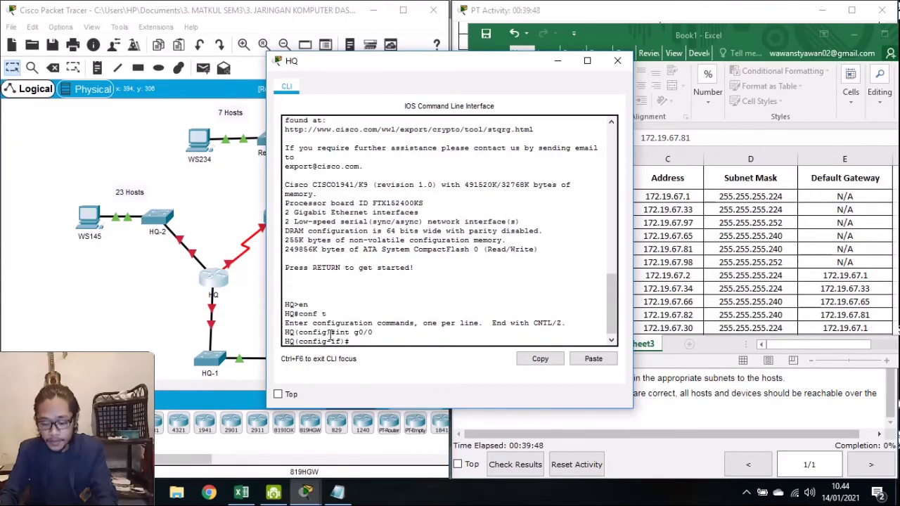
type("ip add")
key("Tab")
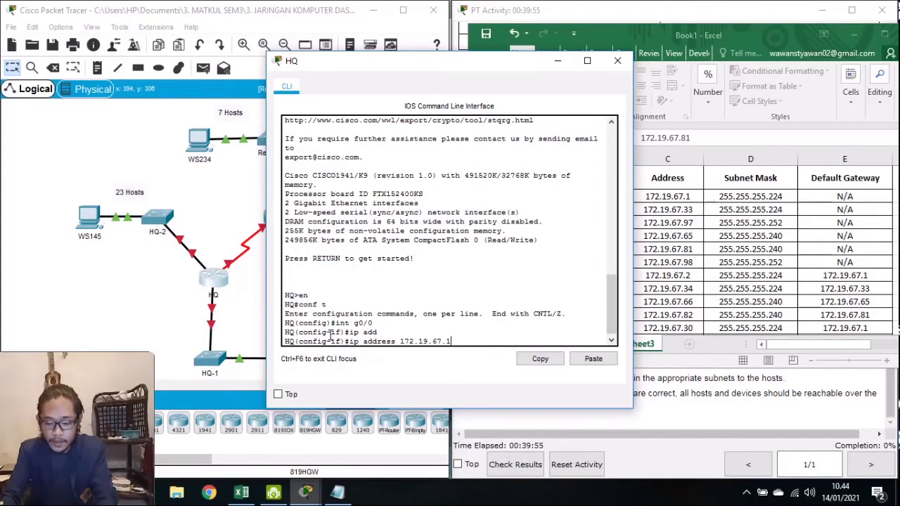
left_click_drag(421, 63, 313, 65)
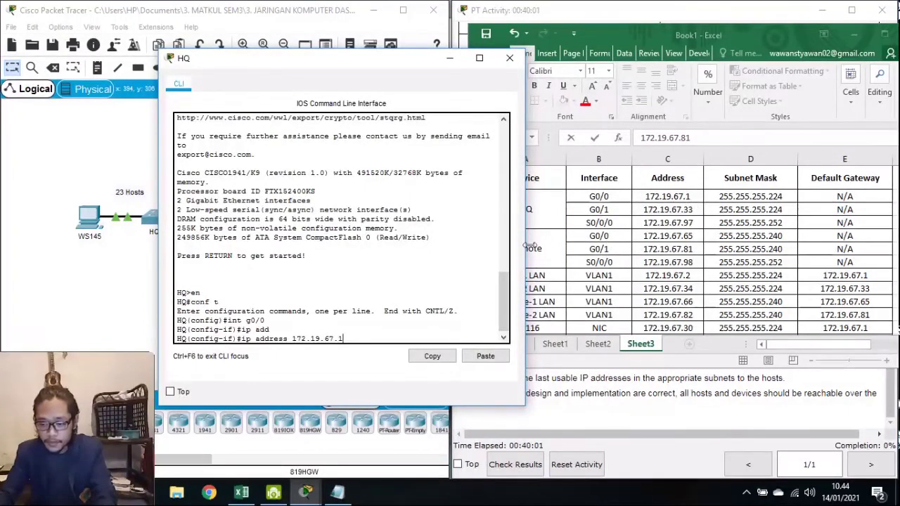
type("255.")
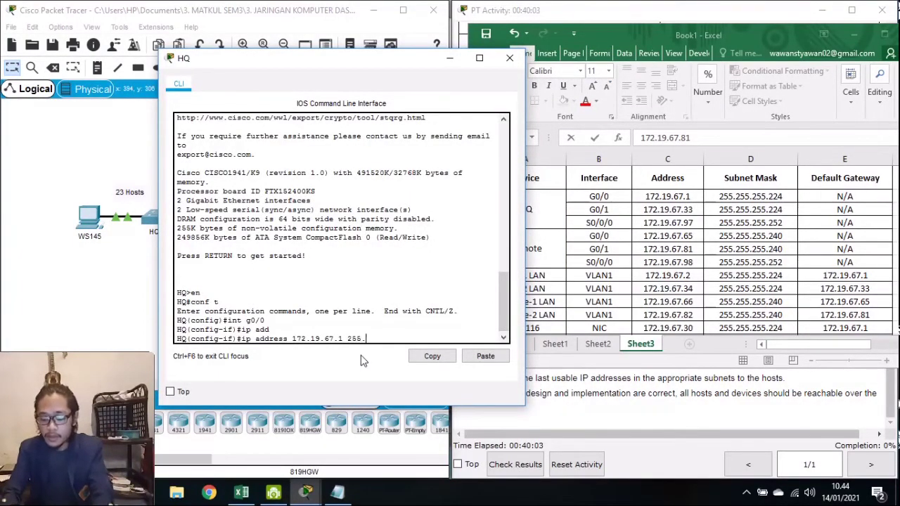
type("255.255.224")
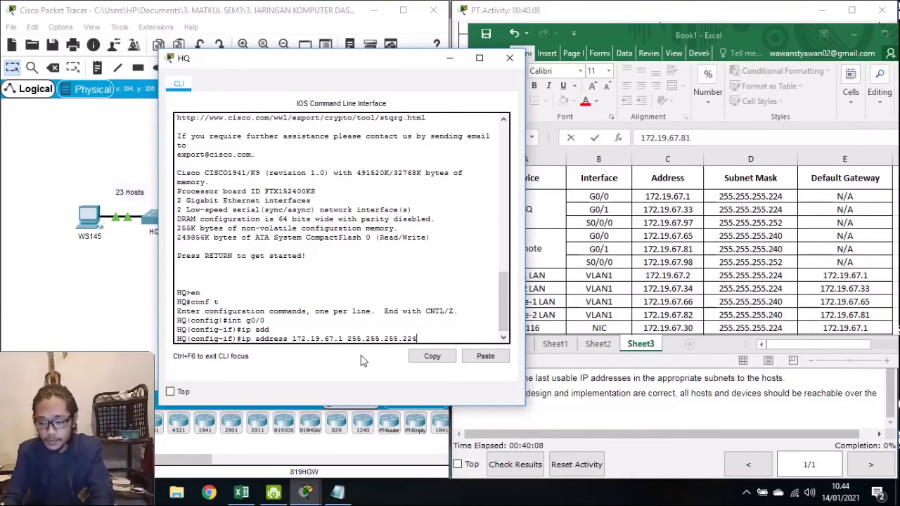
key("Return")
Enable the HQ router's G0/0 interface with no sh and exit to global configuration mode
type("no sh")
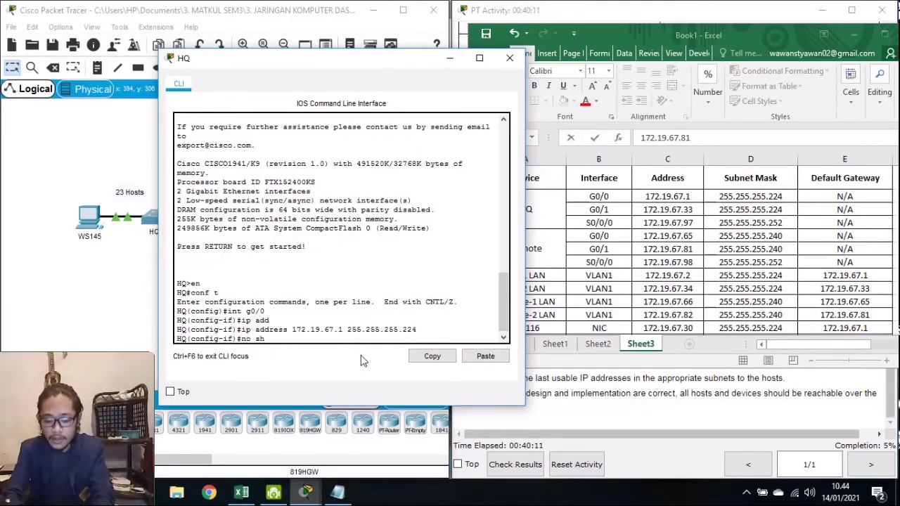
key("Return")
key("Return")
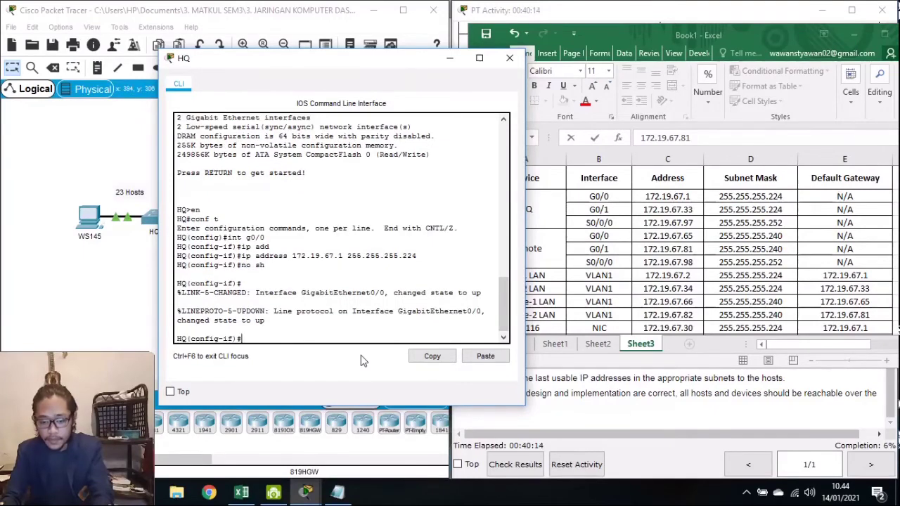
type("exi")
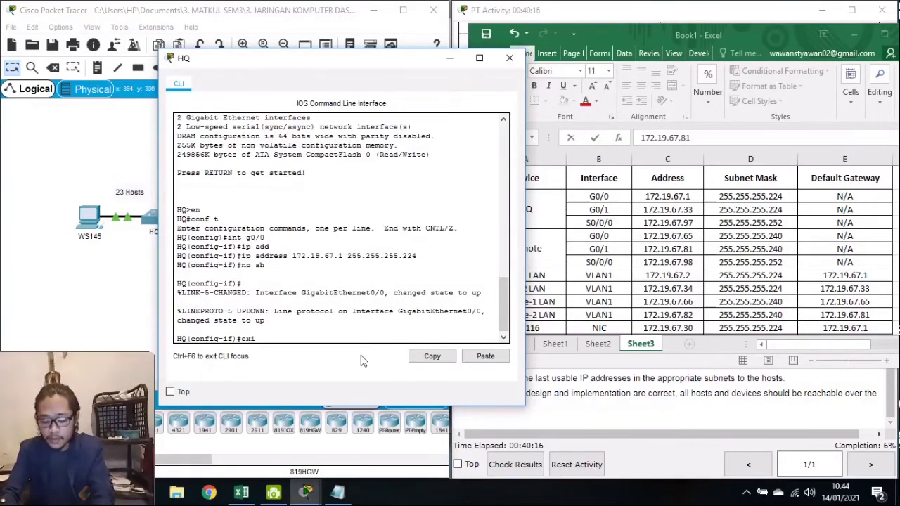
type("t")
key("Return")
Assign IP address 172.19.67.33 with subnet mask 255.255.255.224 to the HQ router's G0/1 interface
type("int")
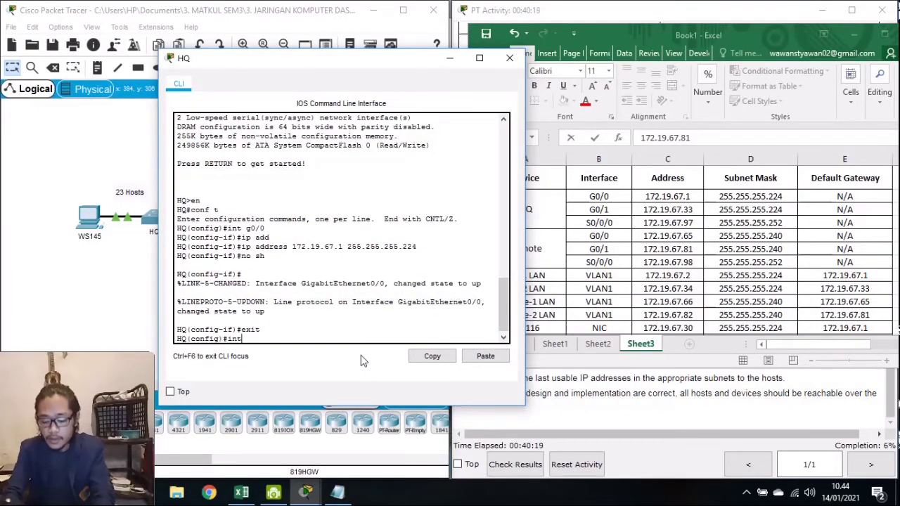
left_click_drag(310, 63, 535, 91)
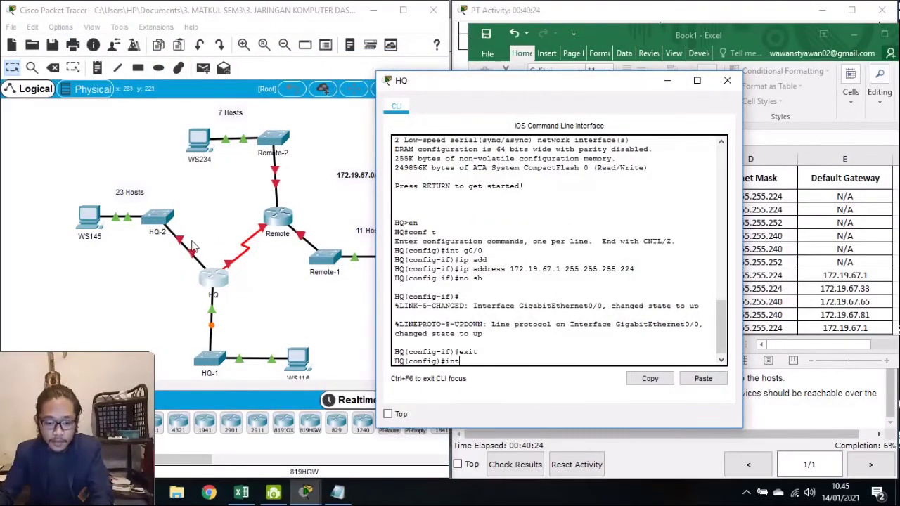
left_click_drag(602, 82, 400, 87)
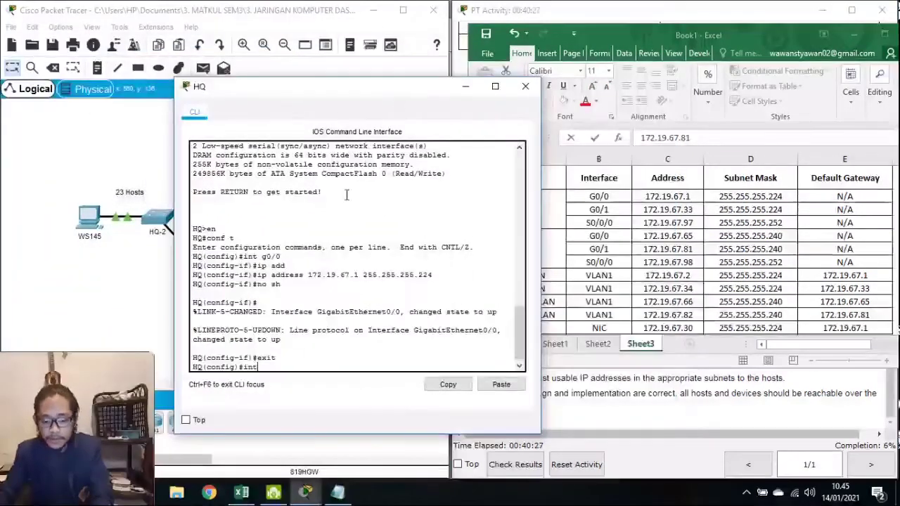
type("g0")
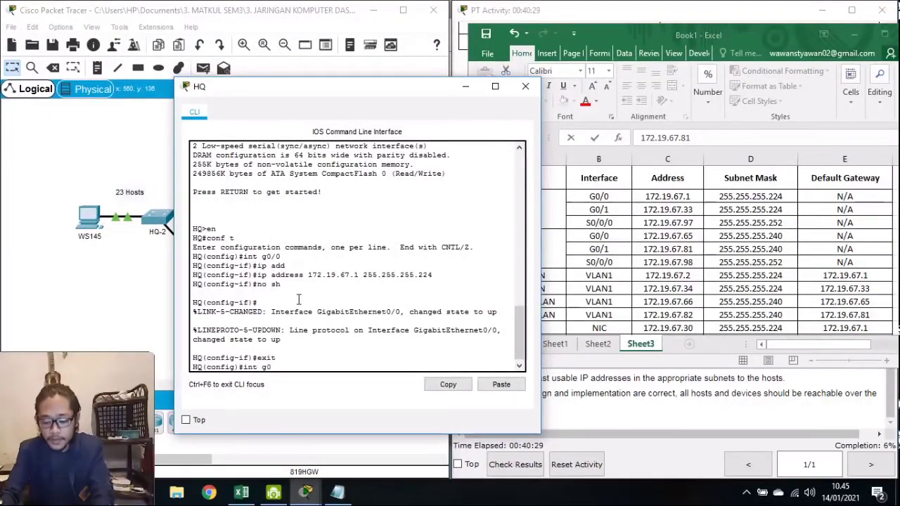
type("/1")
key("Return")
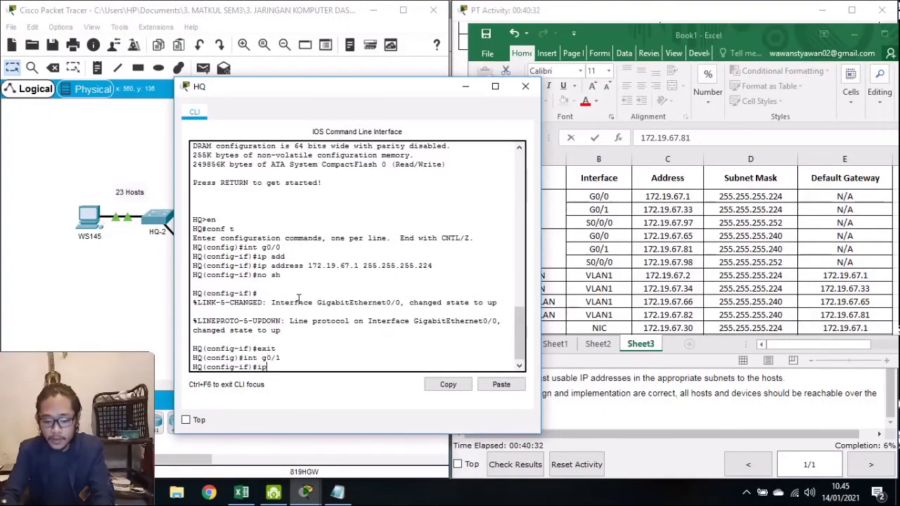
type("ip add")
key("Return")
type("ip address 1")
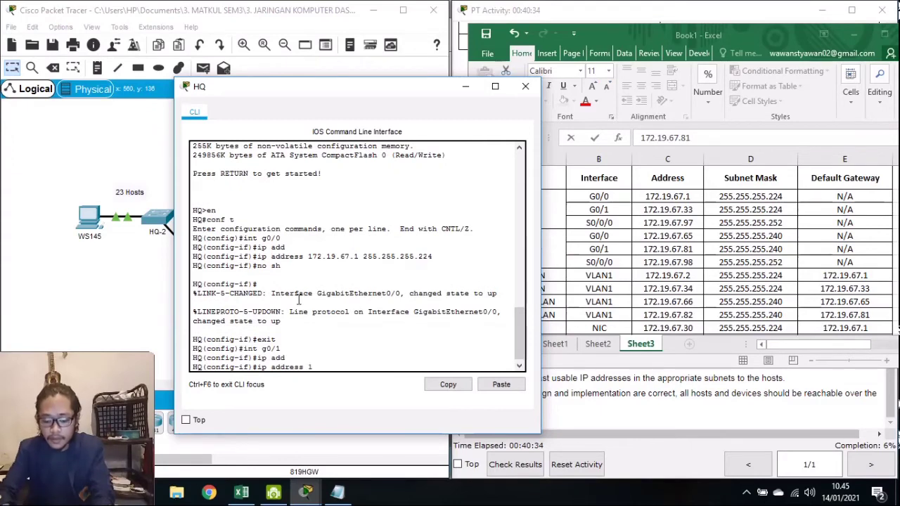
type("72.167")
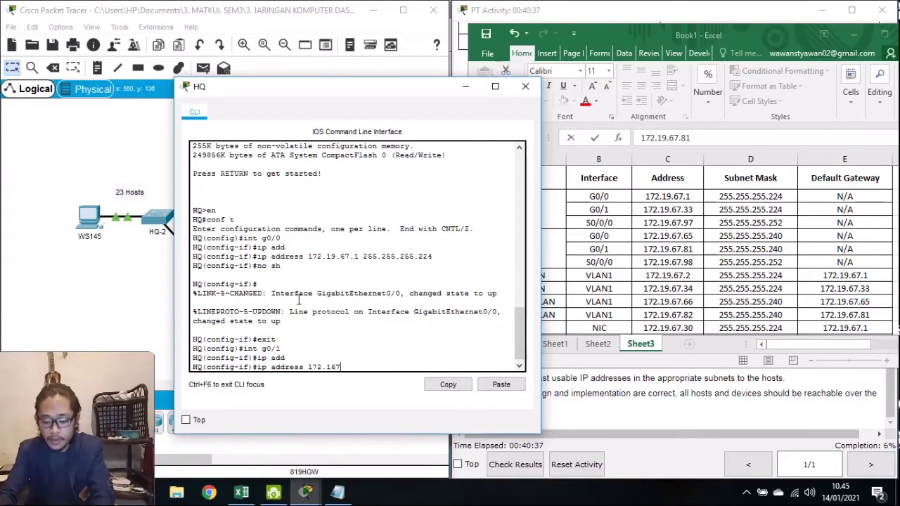
key("BackSpace")
key("BackSpace")
type("9.67")
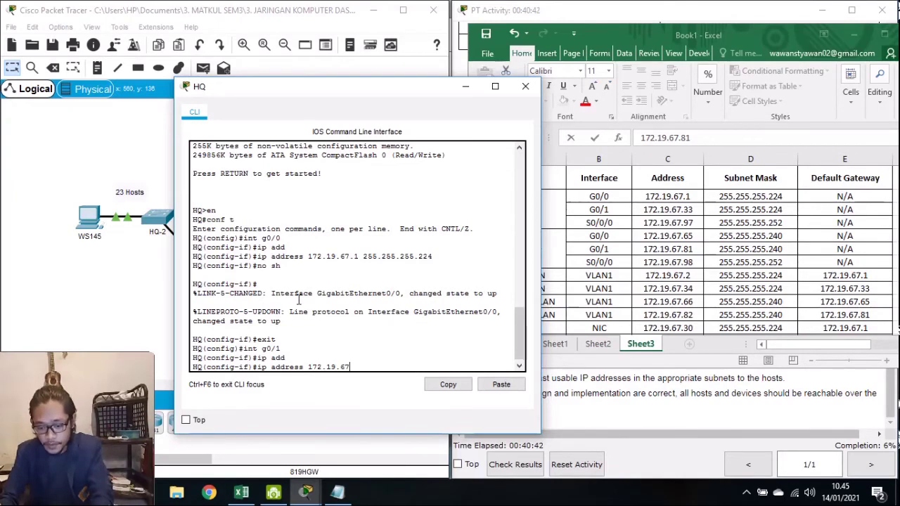
type(".33")
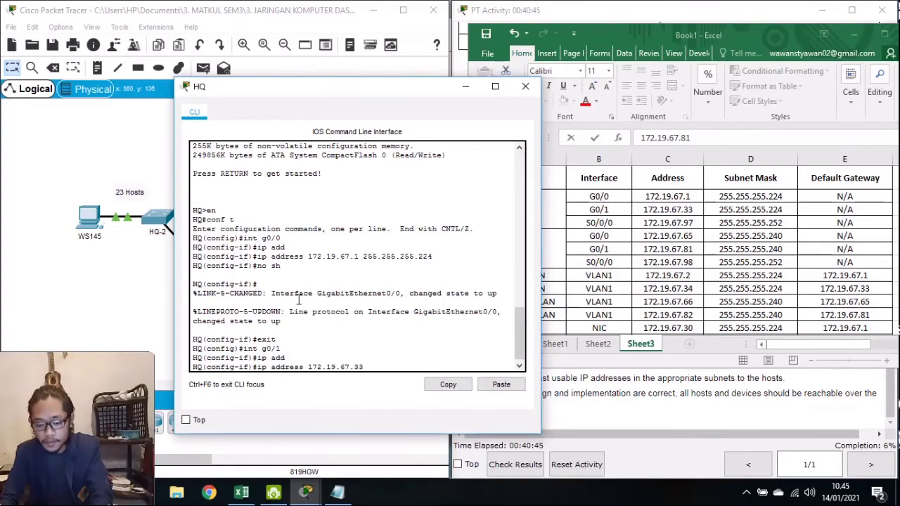
type(" 255")
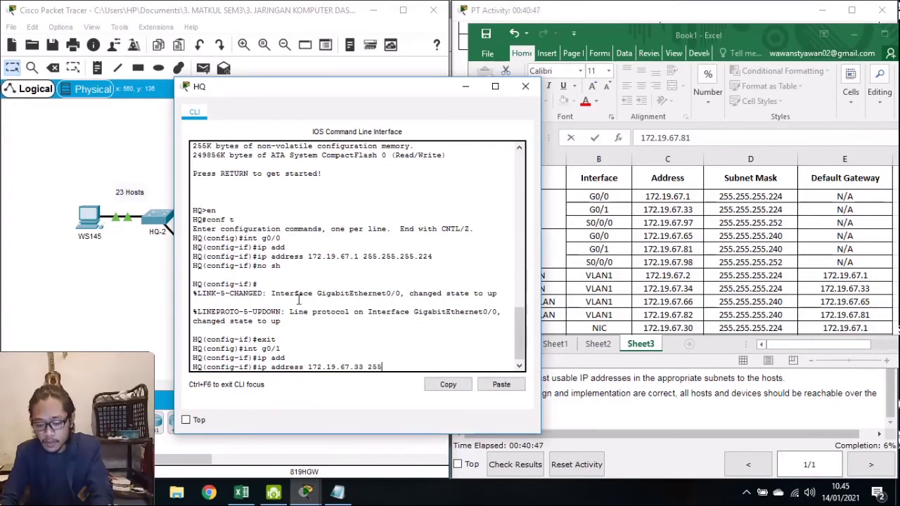
type(".255.255.")
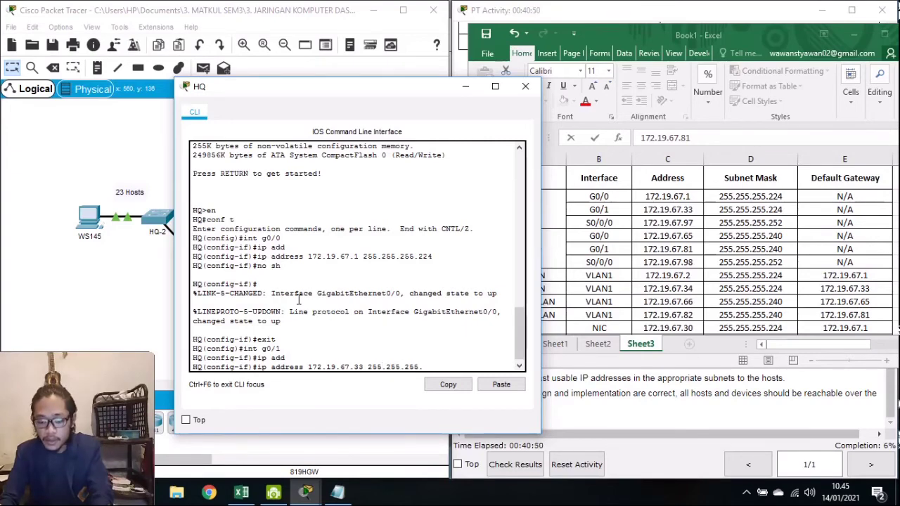
type("224")
key("Return")
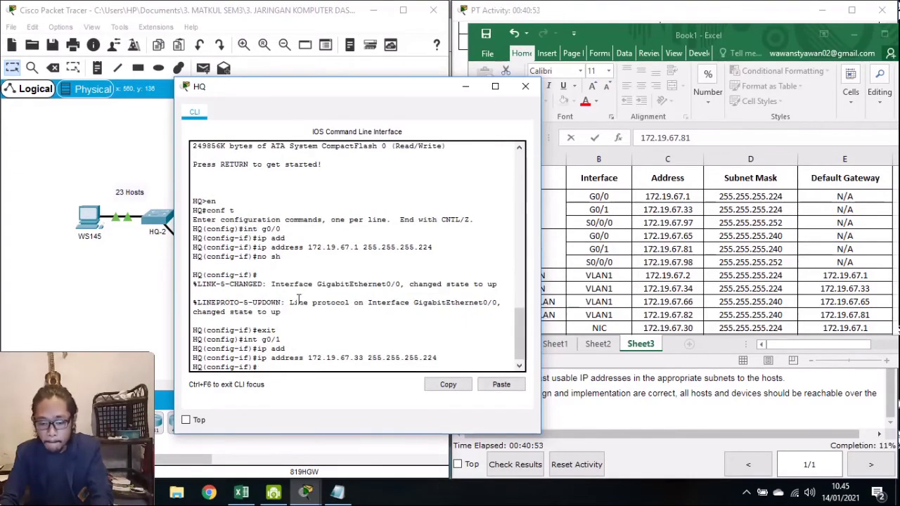
Enable the HQ router's G0/1 interface with no sh and exit to global configuration mode
type("no sh")
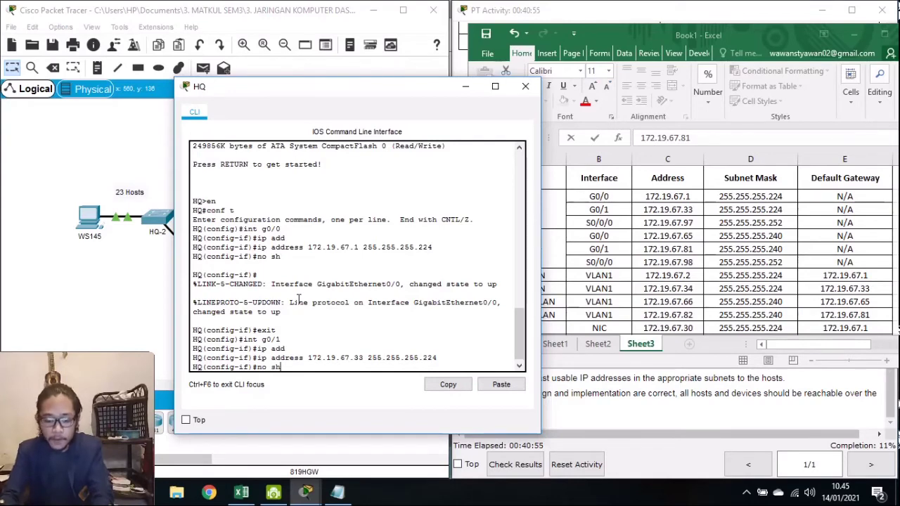
key("Return")
key("Return")
type("e")
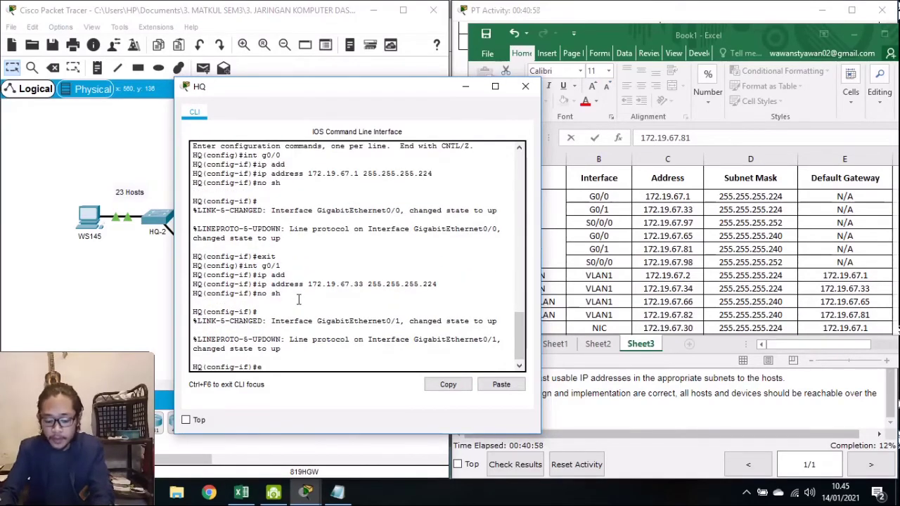
type("xit")
key("Return")
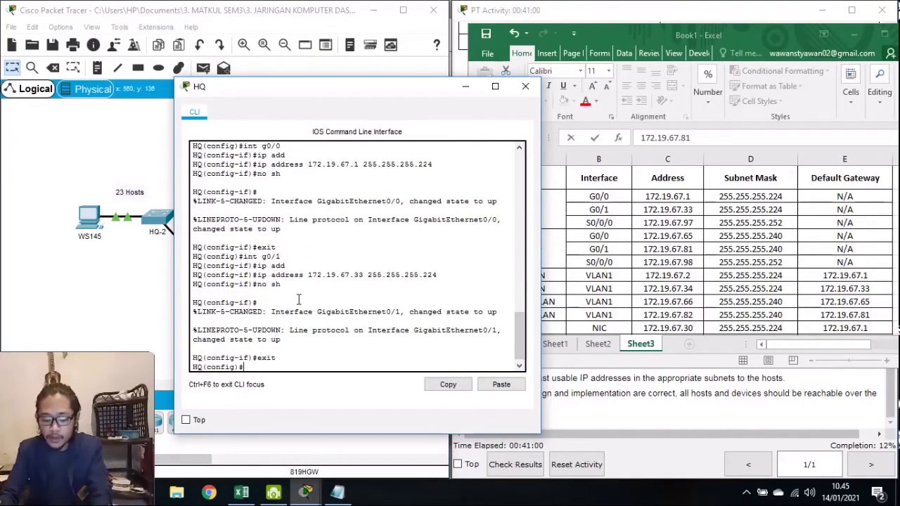
Assign IP address 172.19.67.97 with subnet mask 255.255.255.252 to the HQ router's S0/0/0 interface
left_click_drag(366, 86, 683, 110)
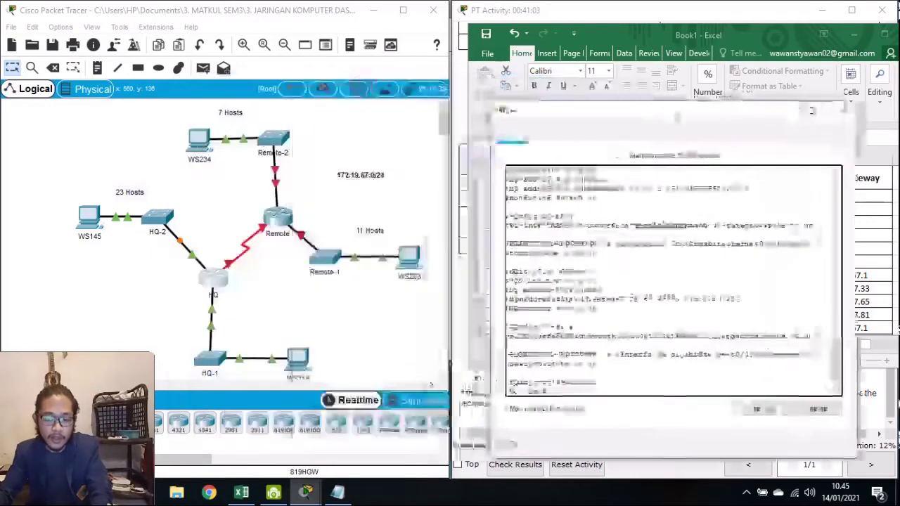
left_click_drag(618, 112, 399, 66)
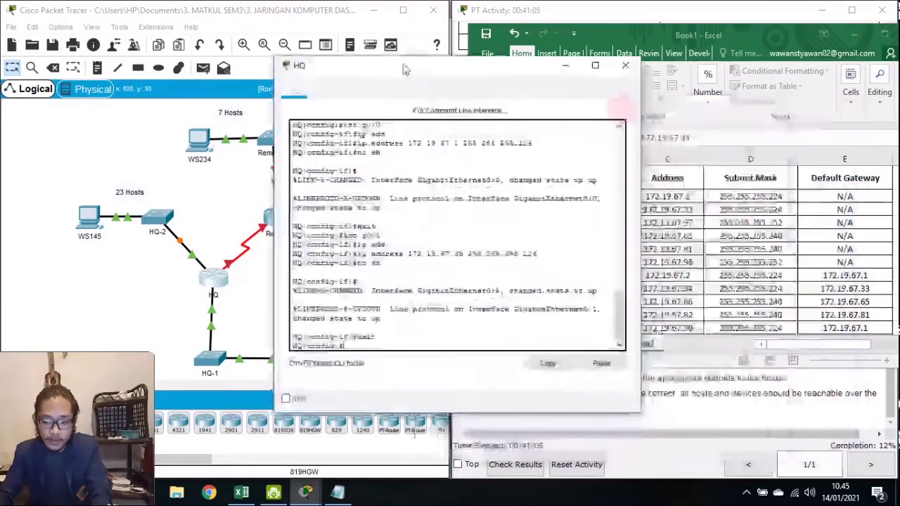
type("int")
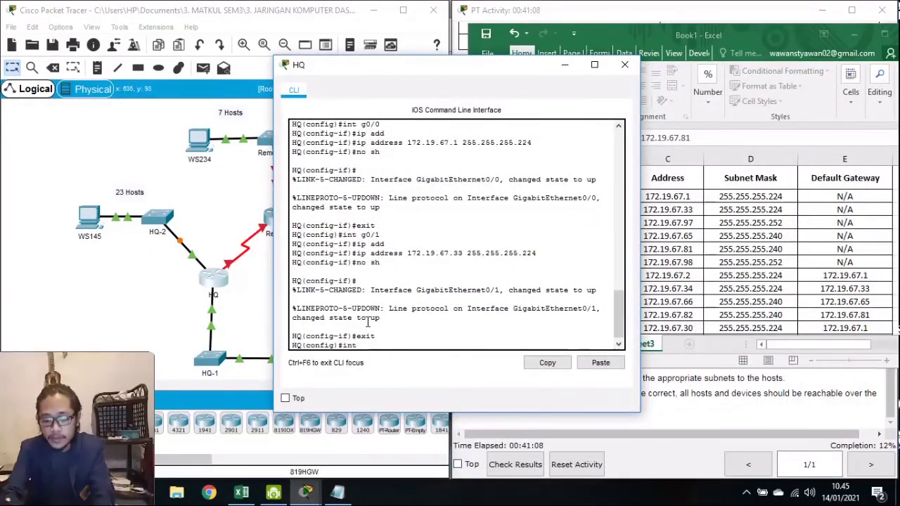
type(" g")
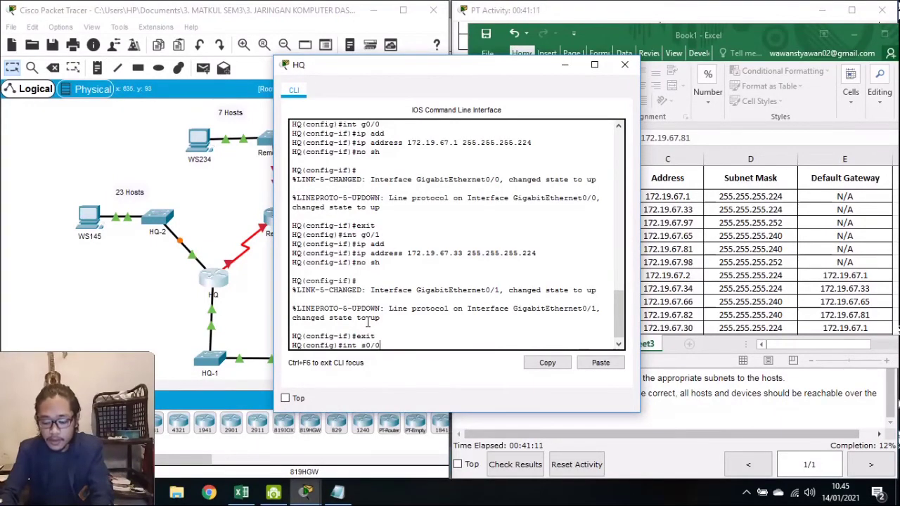
key("Return")
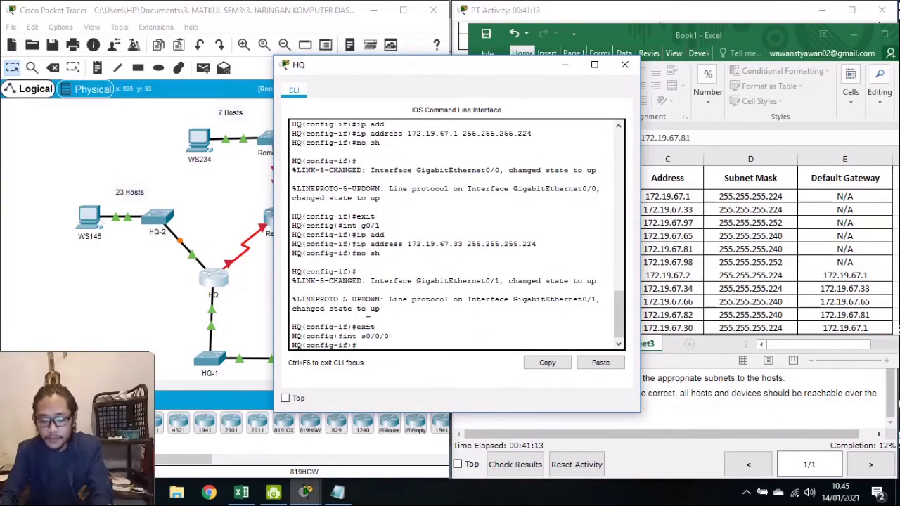
type("ip")
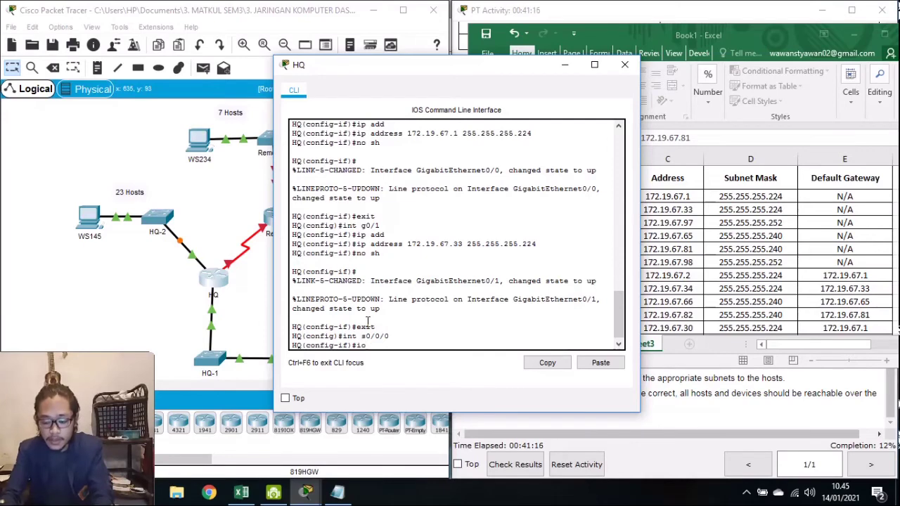
type(" add")
key("Tab")
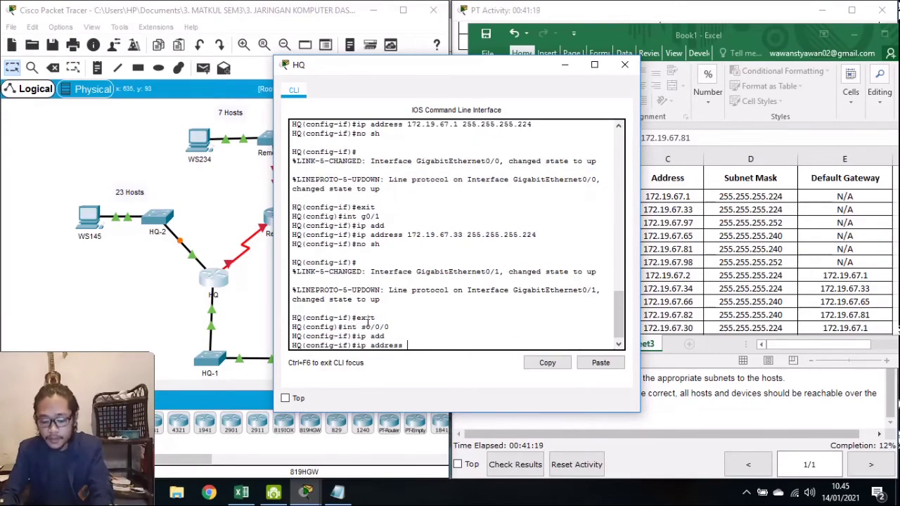
type("172.19")
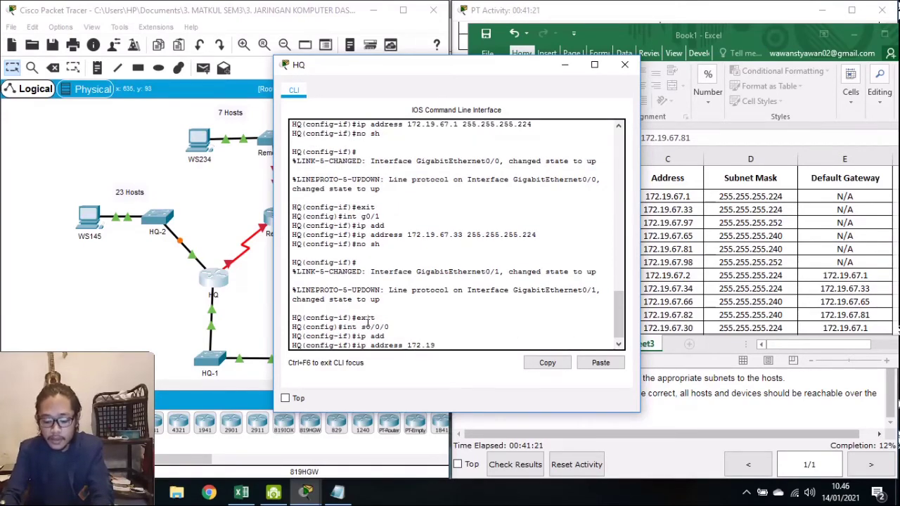
type(".67")
left_click_drag(351, 64, 234, 51)
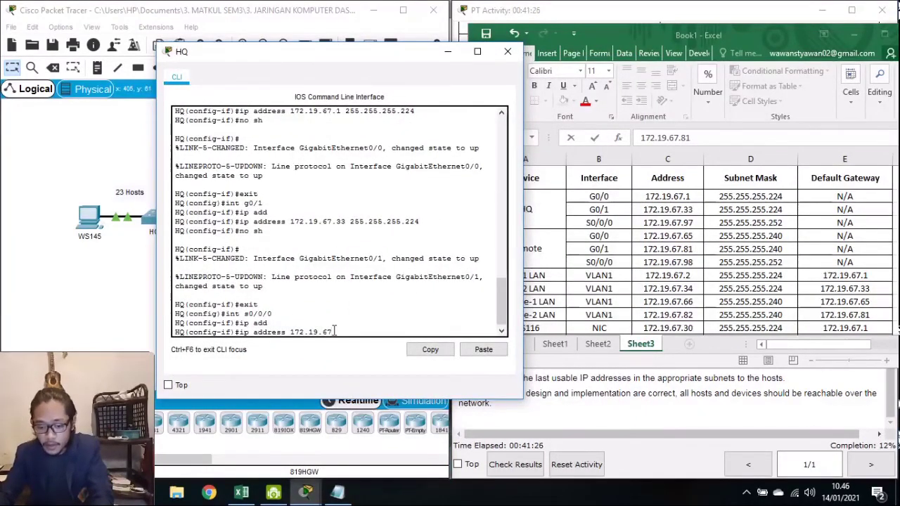
type("9")
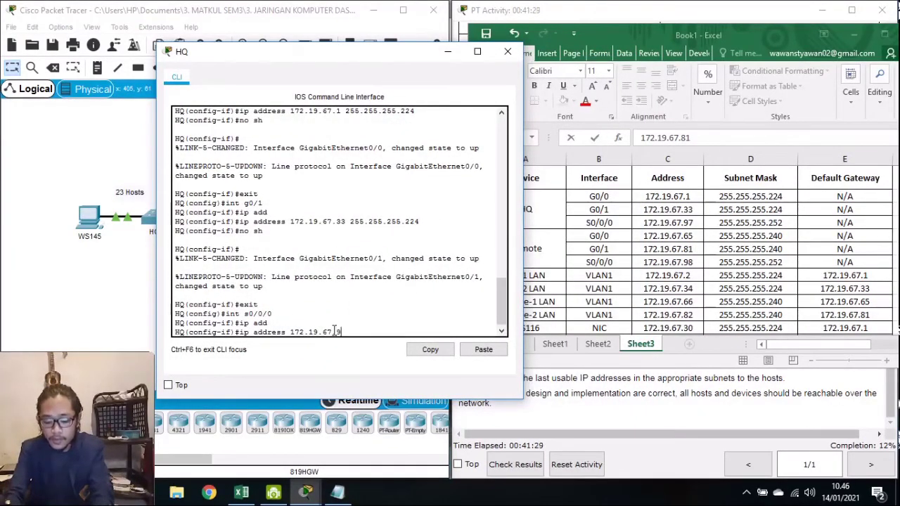
type("7 255.25")
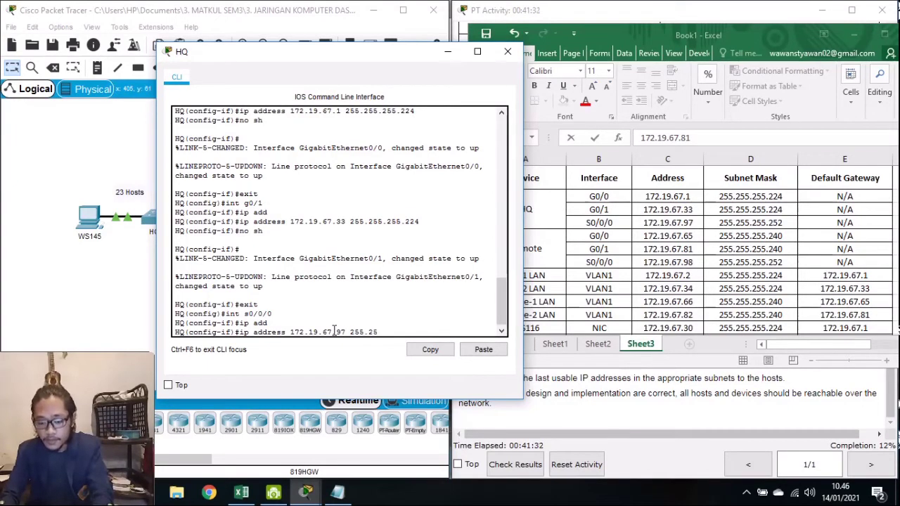
type("5.255.252")
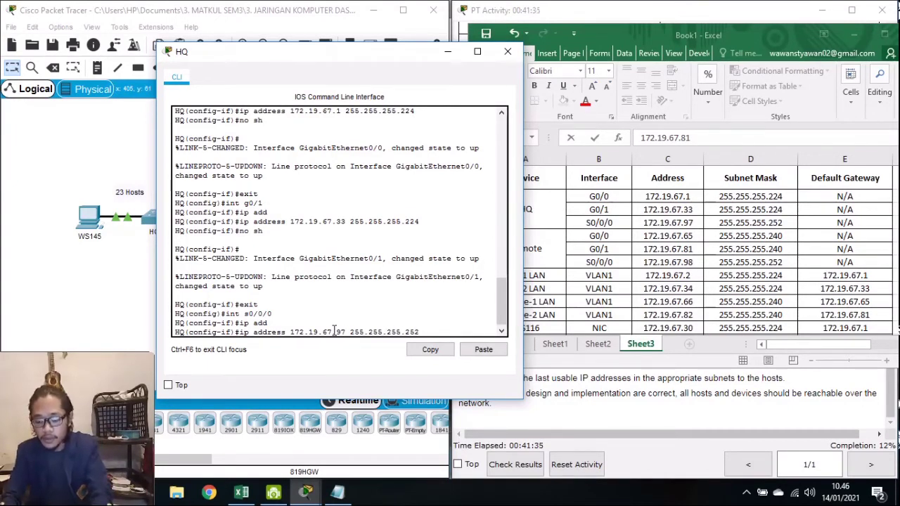
key("Return")
Enable the HQ router's S0/0/0 interface with no sh and close the router's window
type("no")
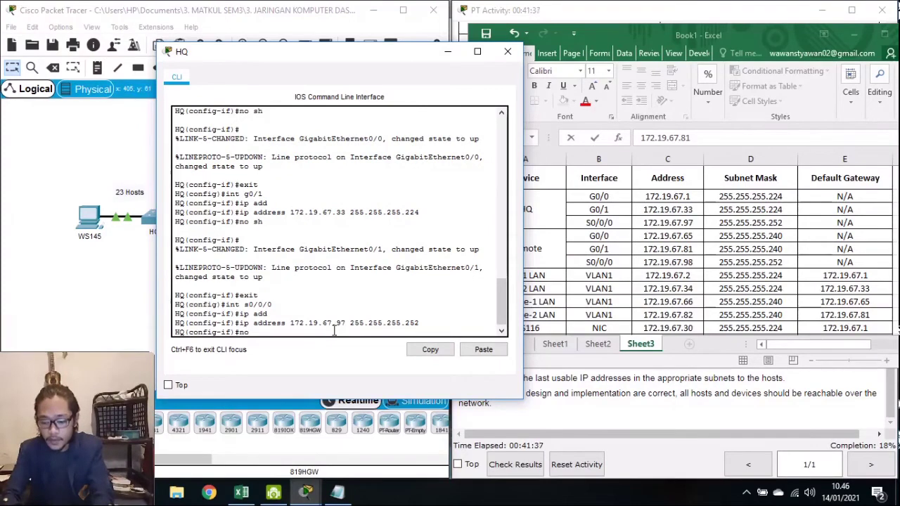
type(" sh")
key("Return")
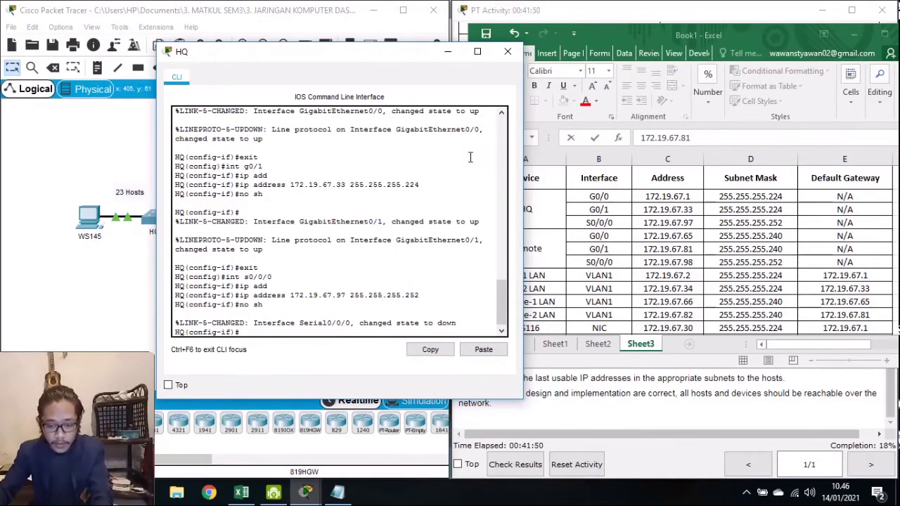
left_click(507, 55)
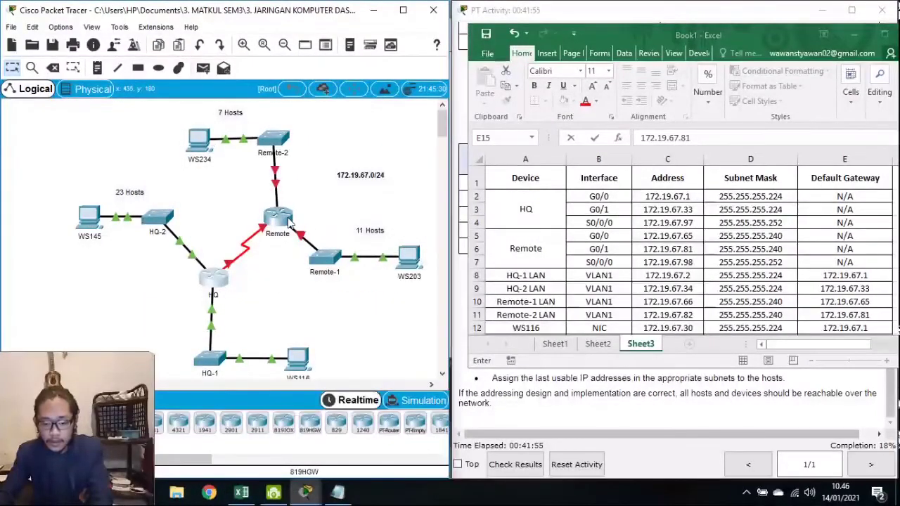
Open the Remote router's command line and enter privileged mode and global configuration mode with en and conf t
left_click(287, 220)
key("Return")
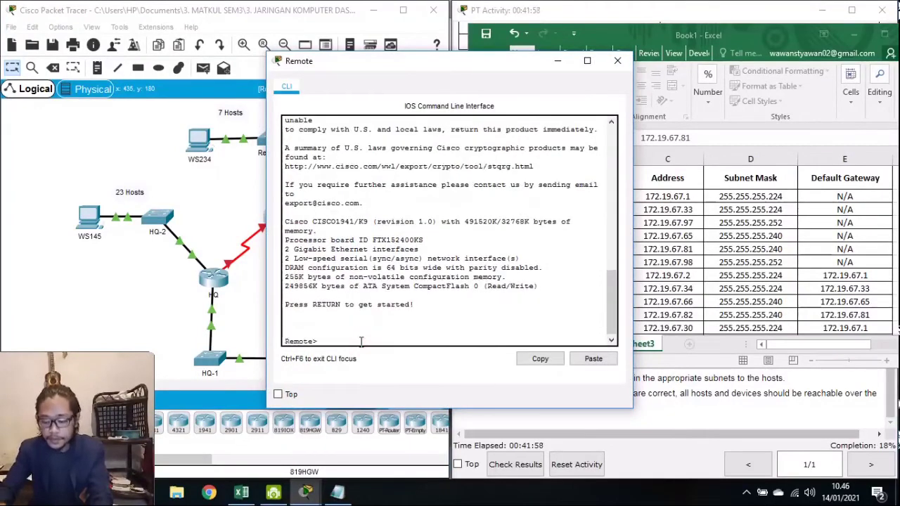
type("en")
key("Return")
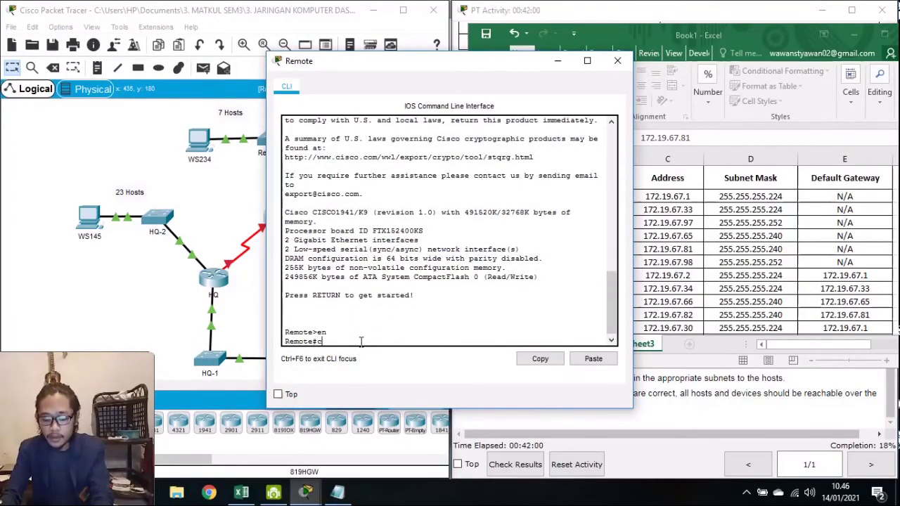
type("conf t")
key("Return")
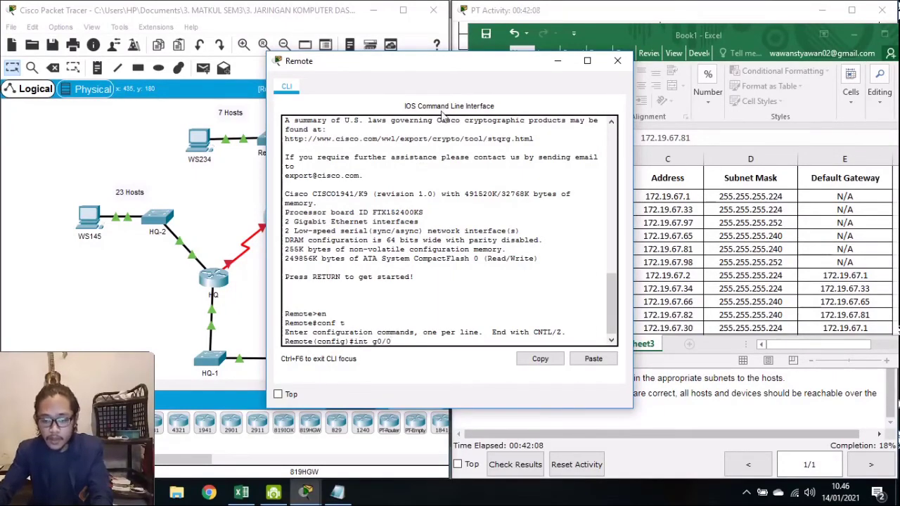
Assign IP address 172.19.67.65 with subnet mask 255.255.255.240 to the Remote router's G0/0 interface
left_click_drag(450, 62, 641, 114)
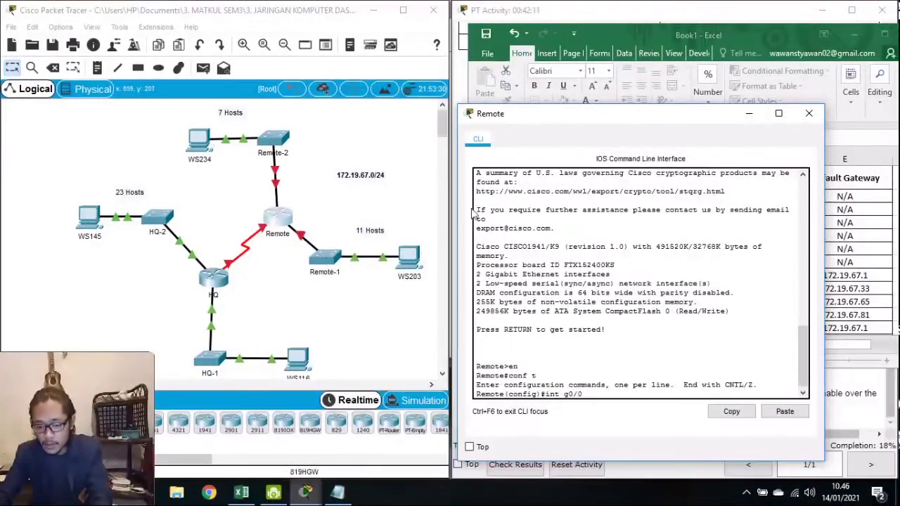
left_click_drag(539, 124, 367, 72)
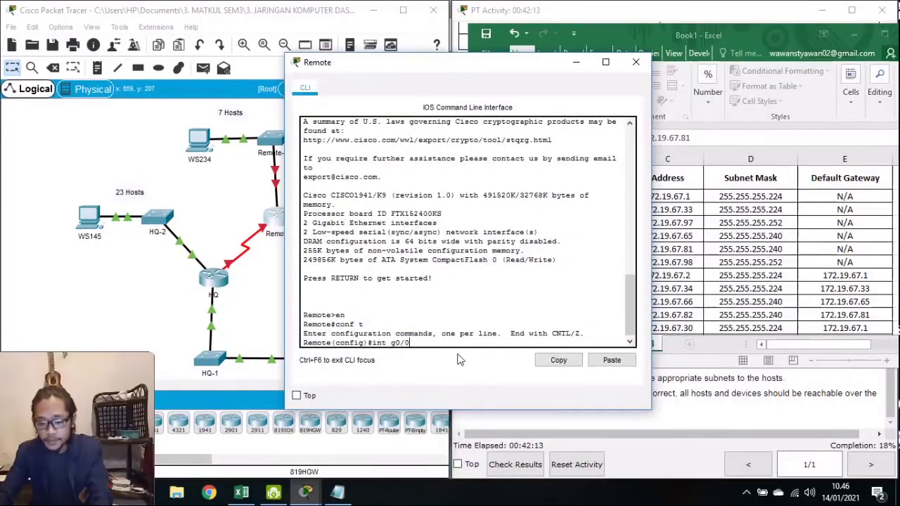
key("Return")
type("ip add")
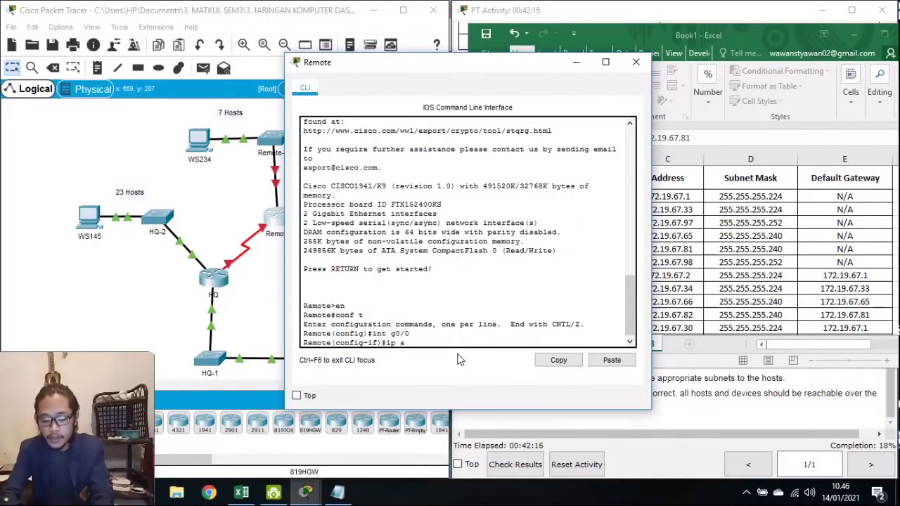
key("Tab")
left_click_drag(459, 68, 346, 79)
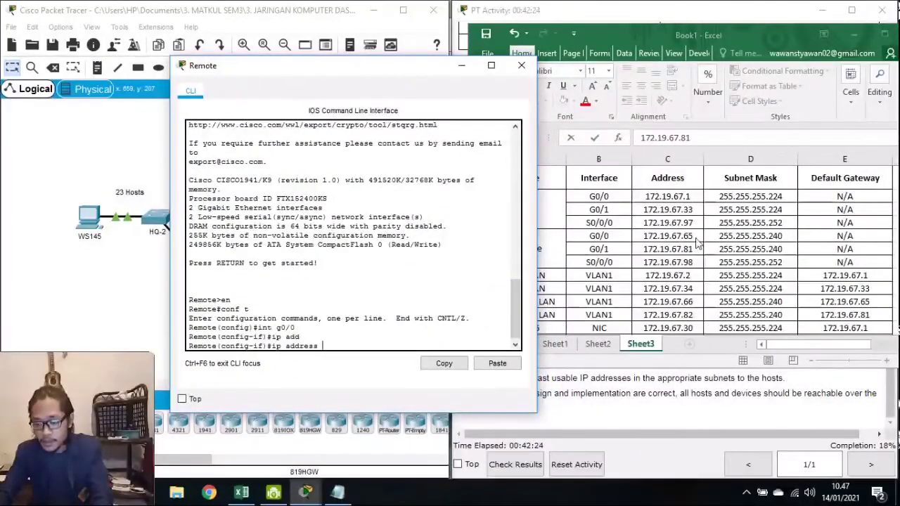
type("172.19.67.")
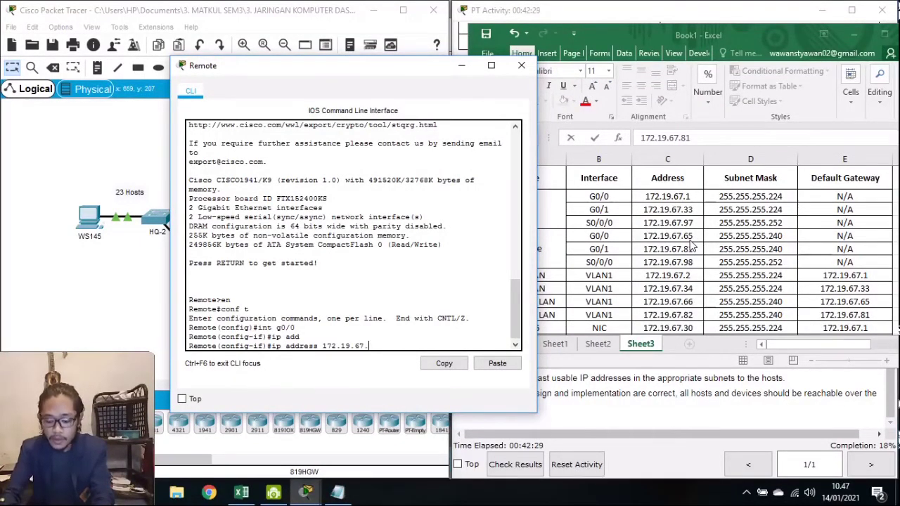
type("65 255.255.255.240")
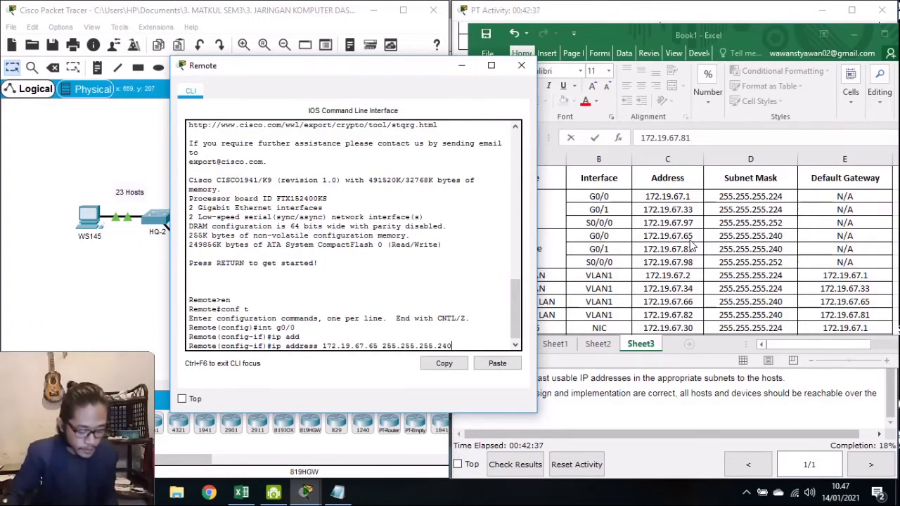
key("Return")
Enable the Remote router's G0/0 interface with no sh and exit to global configuration mode
type("nfig-if)#no")
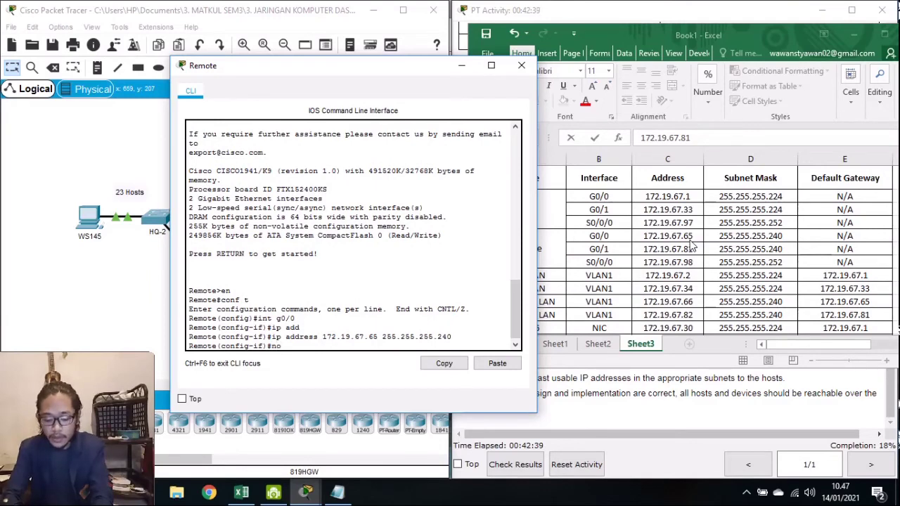
type(" sh")
key("Return")
key("Return")
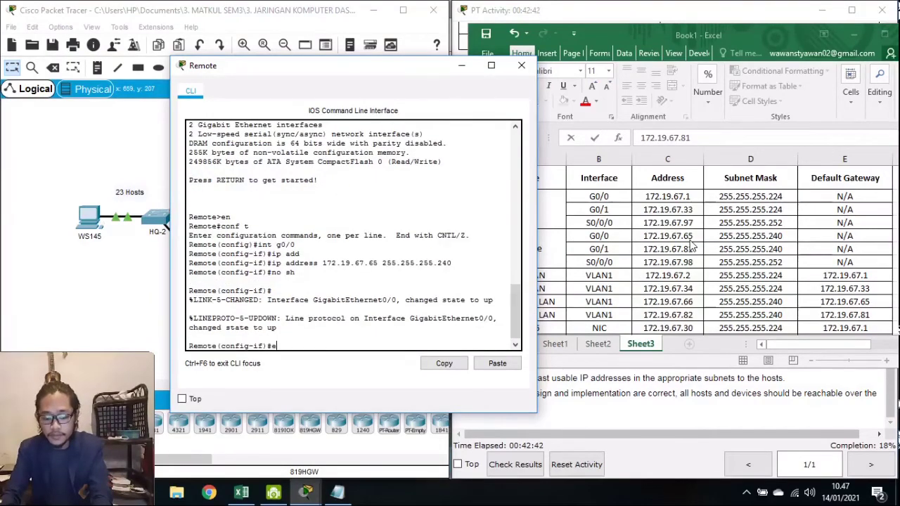
key("Return")
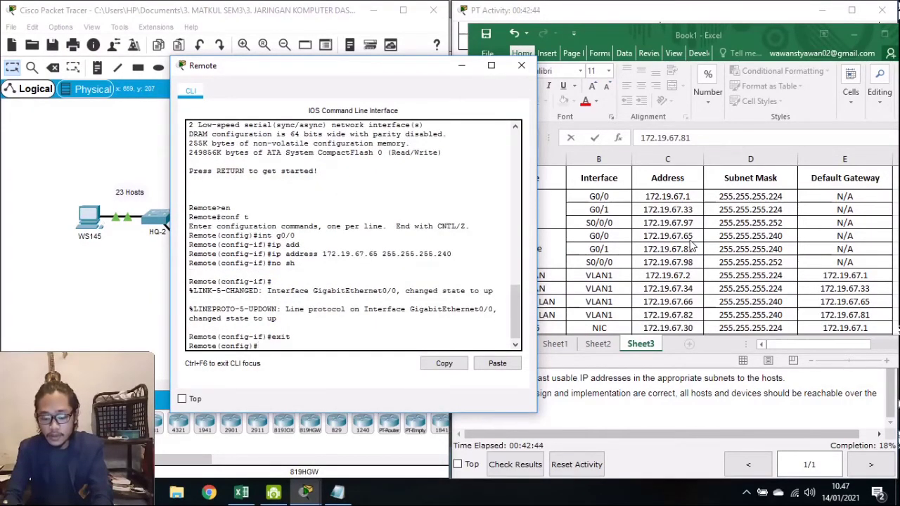
Assign IP address 172.19.67.81 with subnet mask 255.255.255.240 to the Remote router's G0/1 interface
type("int")
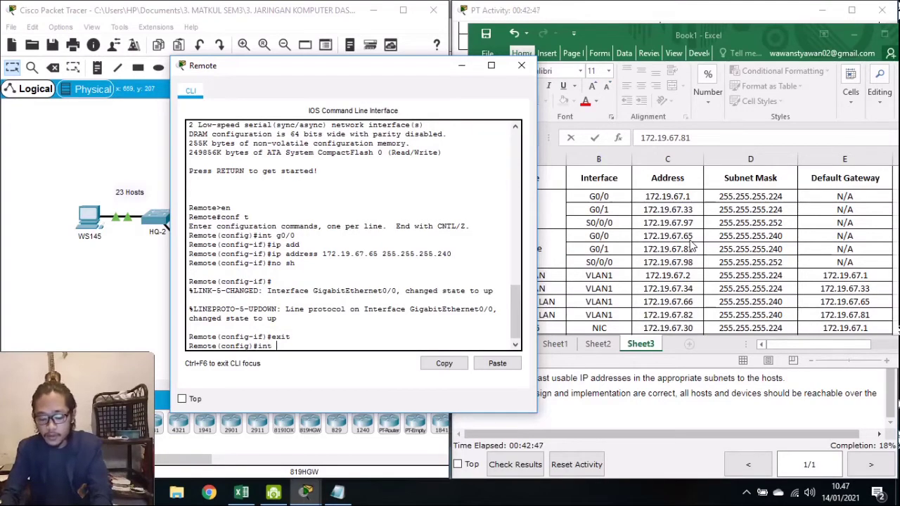
type(" g0/1")
key("Return")
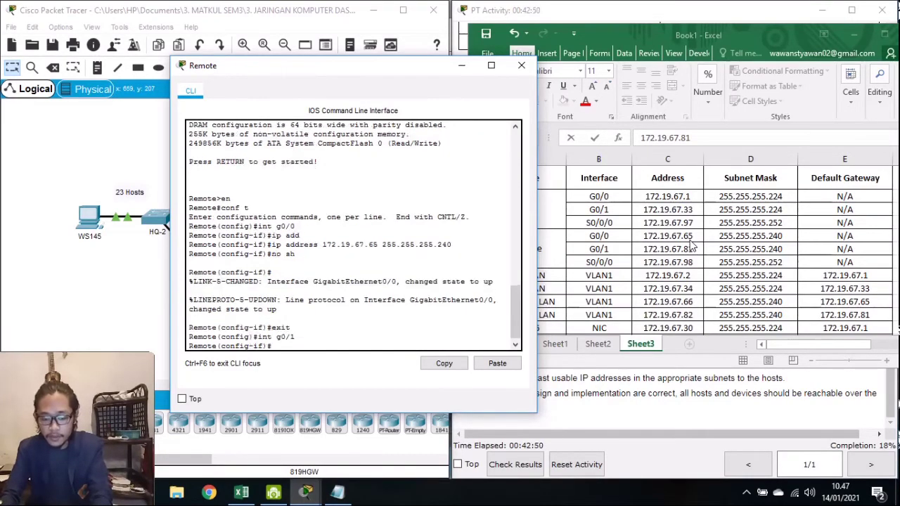
type("ip add")
key("Tab")
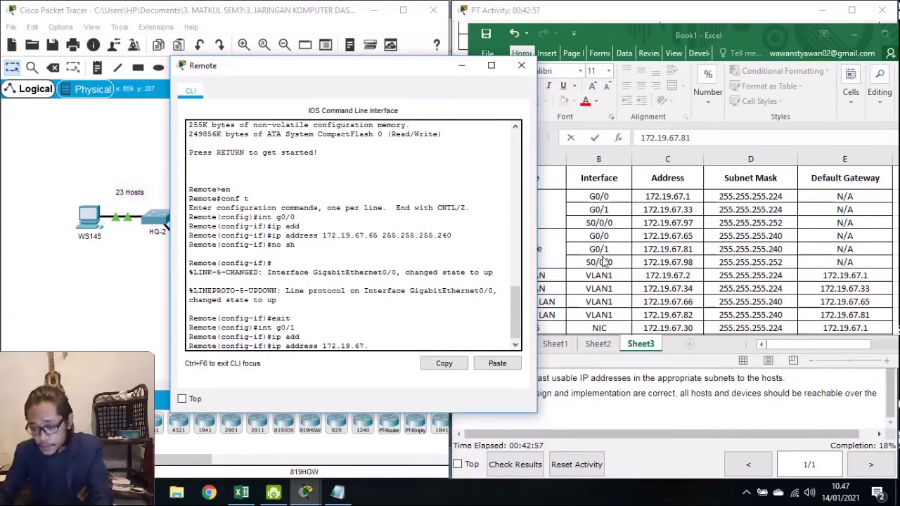
type("8")
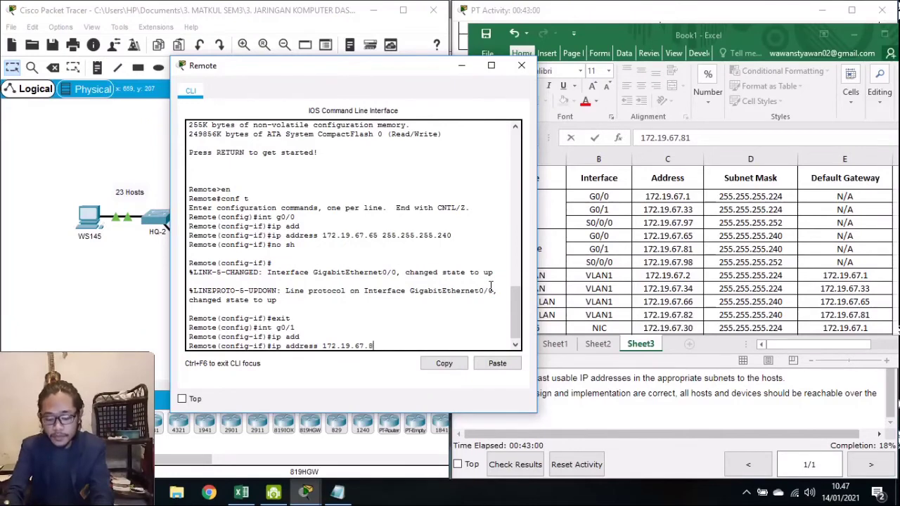
type("1 255.255")
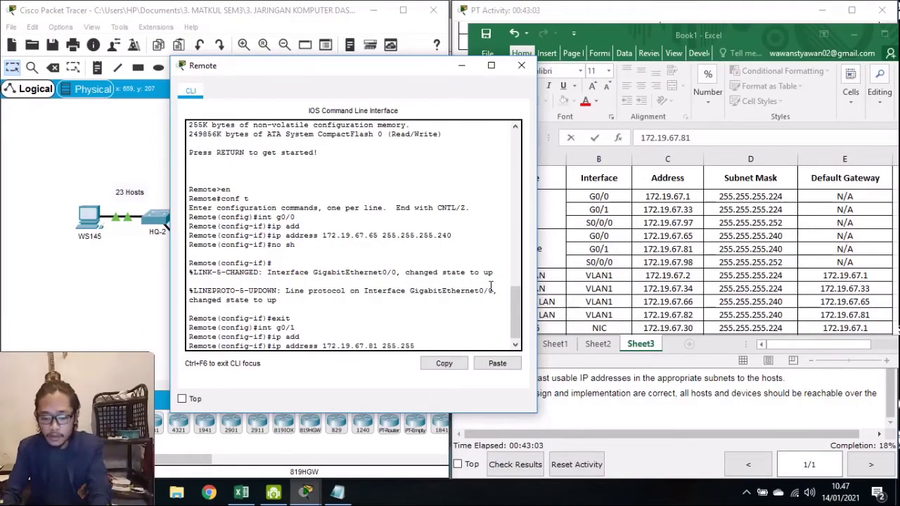
type(".255")
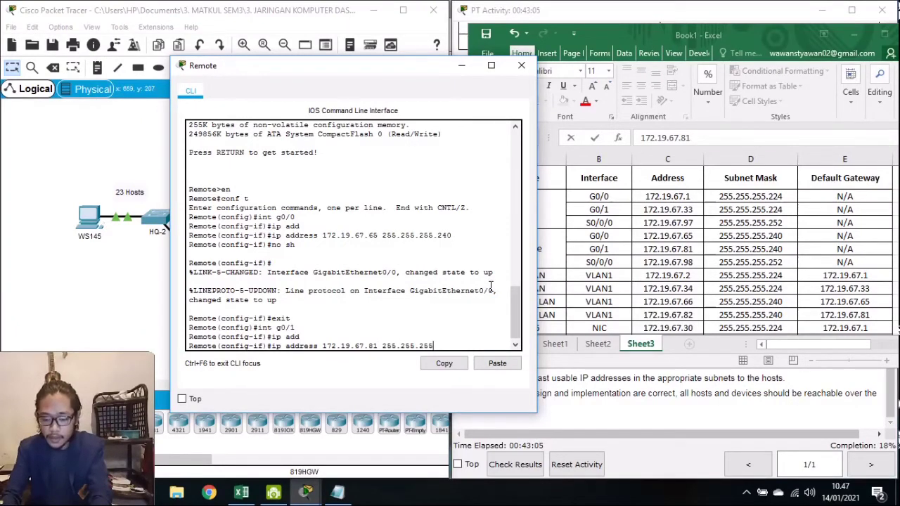
type(".")
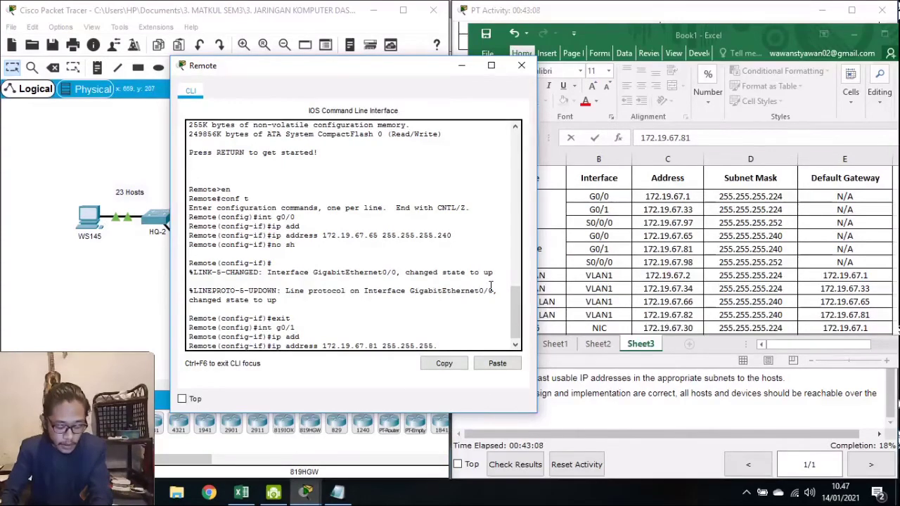
type("240")
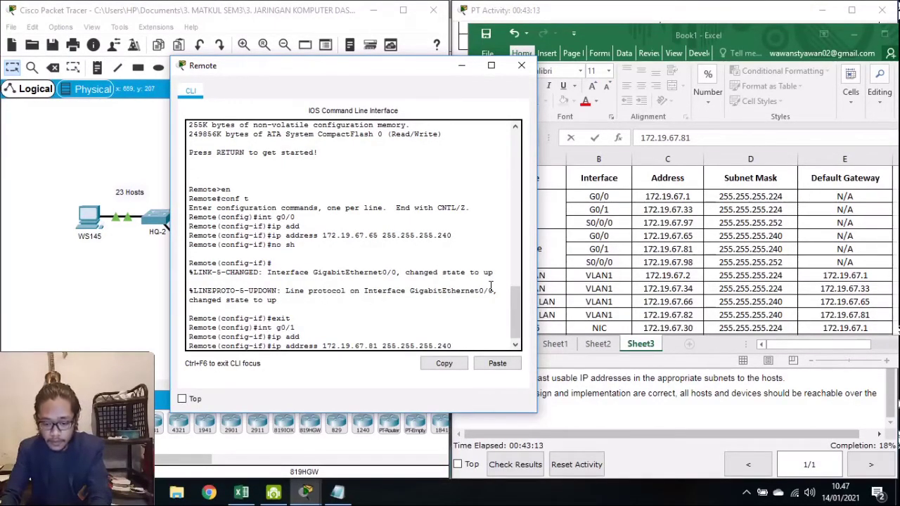
key("Return")
Enable the Remote router's G0/1 interface with no sh and exit to global configuration mode
type("no sh")
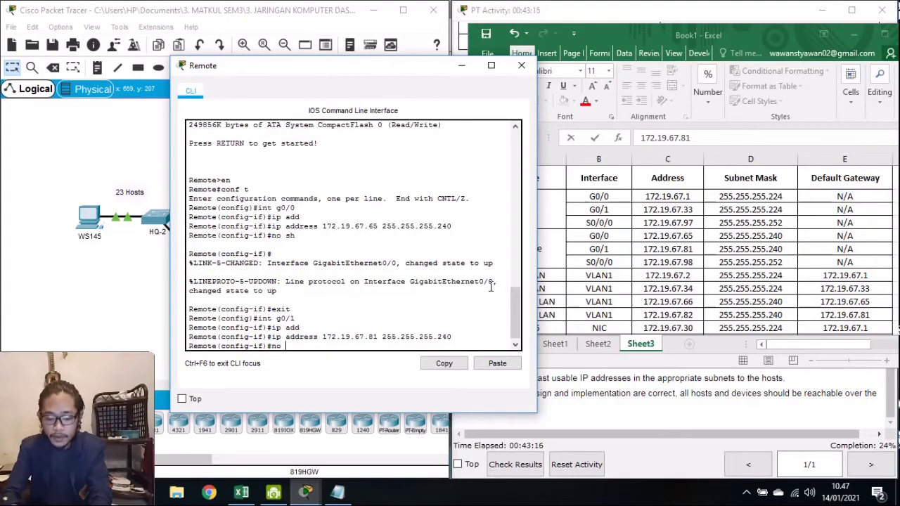
key("Return")
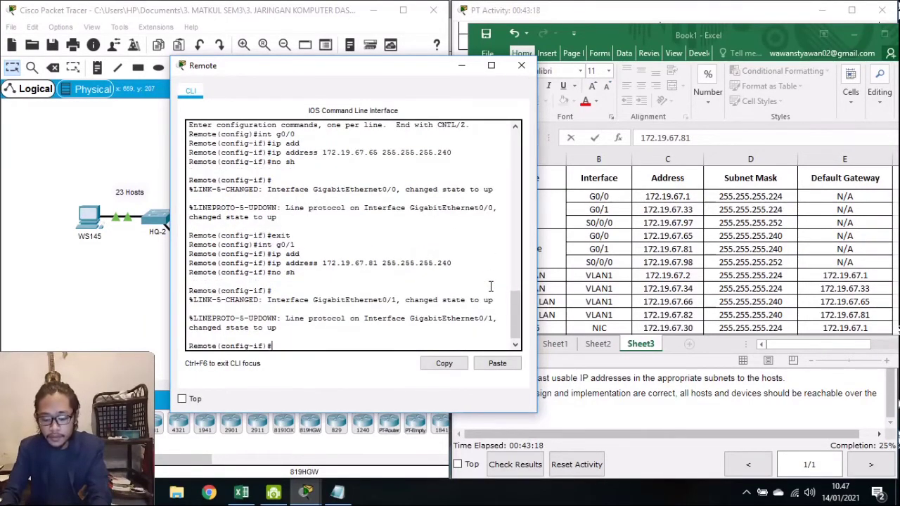
type("exit")
key("Return")
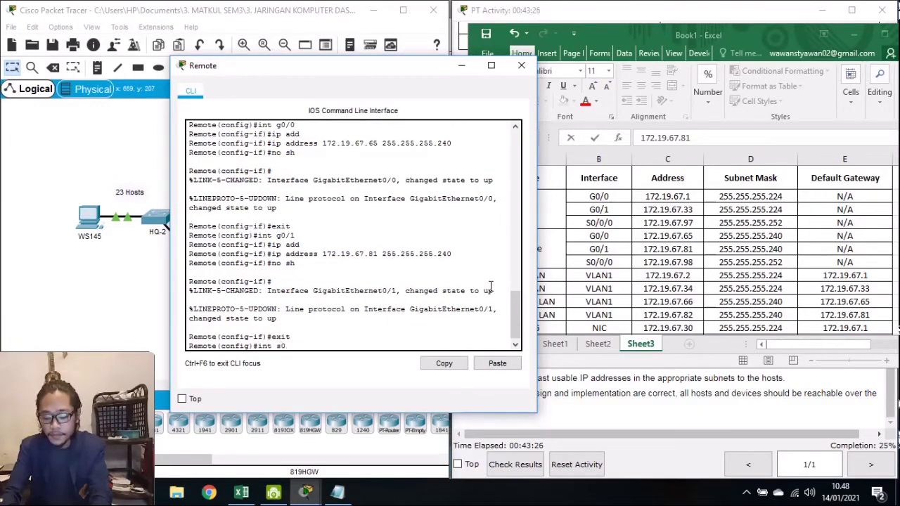
Assign IP address 172.19.67.98 with subnet mask 255.255.255.252 to the Remote router's S0/0/0 interface
type("int s0/0")
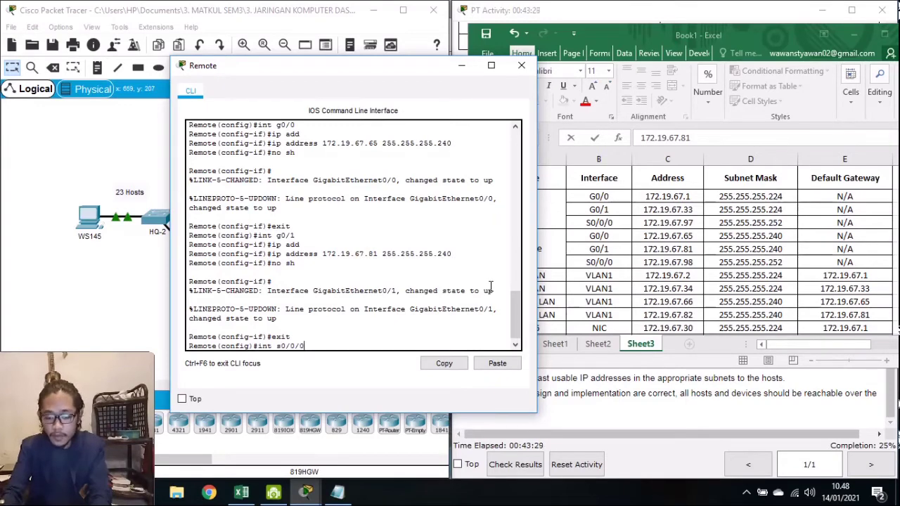
type("/0")
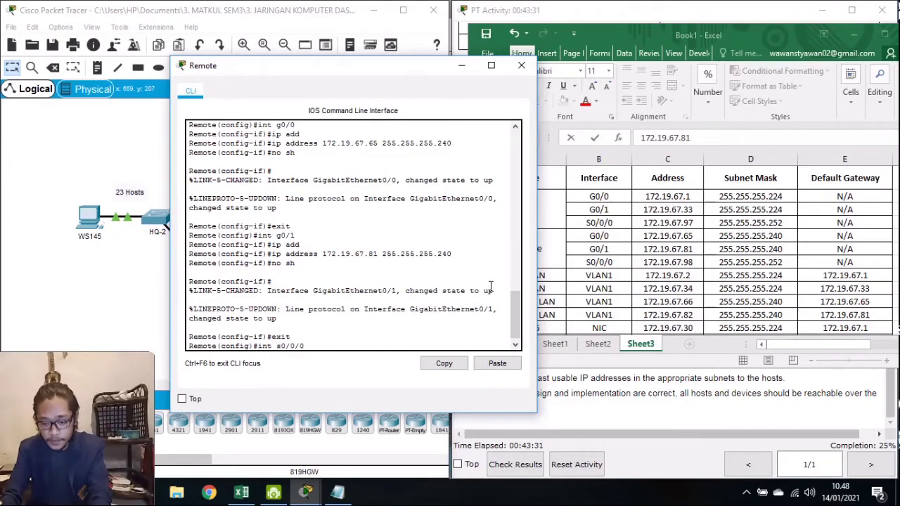
key("Return")
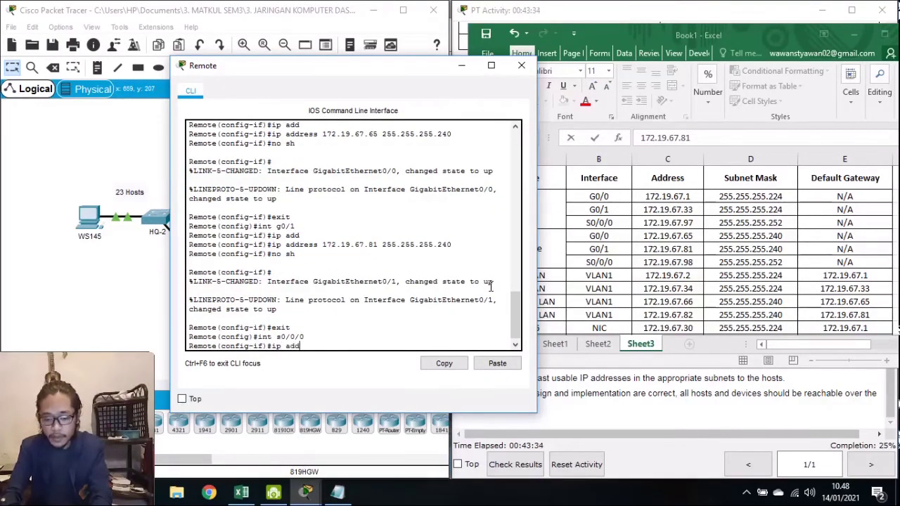
type("ip add")
key("Tab")
type("172.1")
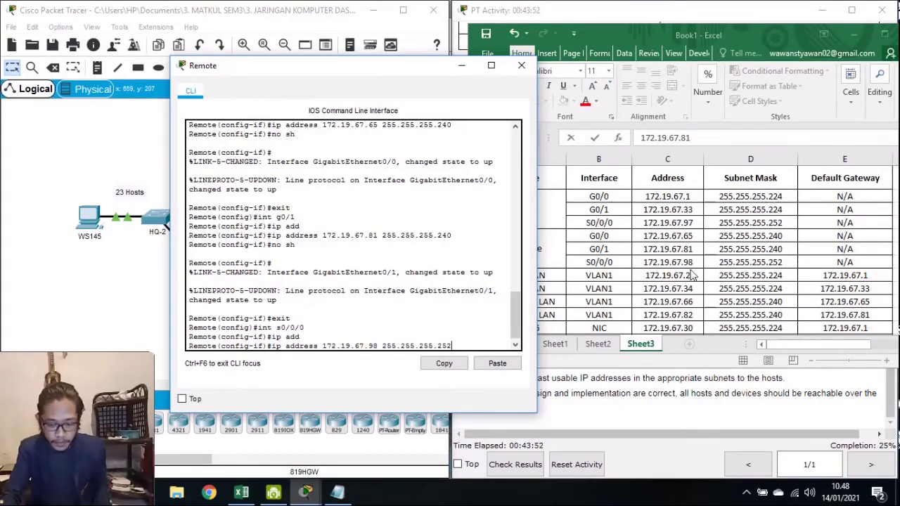
key("Return")
Enable the Remote router's S0/0/0 interface with no sh and close the router's window
type("no sh")
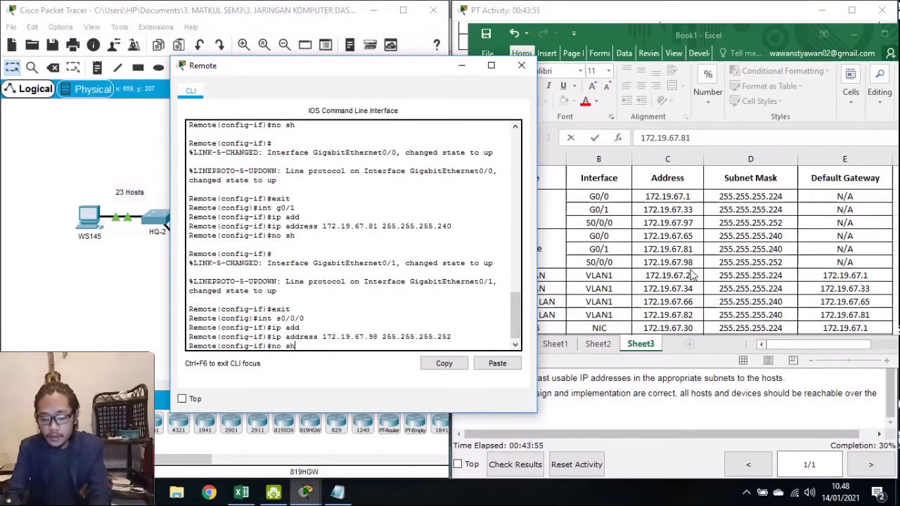
key("Return")
key("Return")
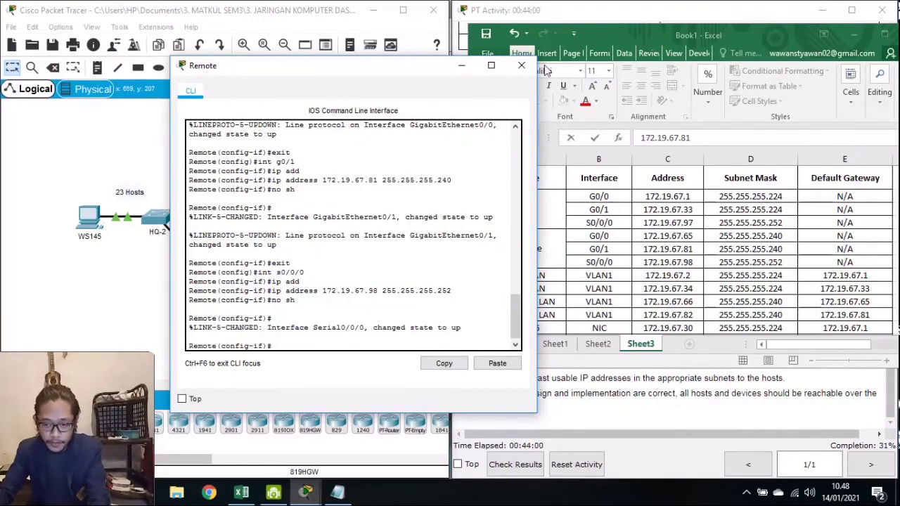
left_click(521, 66)
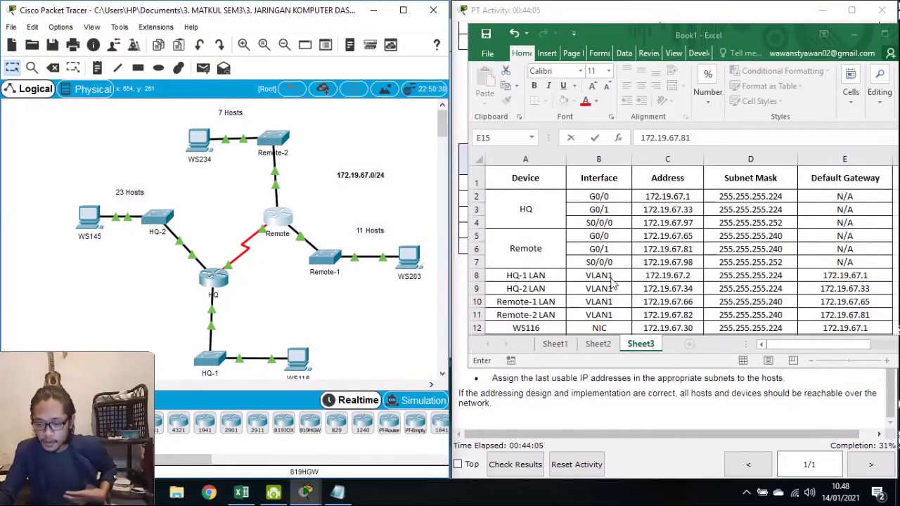
Open the HQ-1 switch's command line and enter privileged mode and global configuration mode with en and conf t
left_click(220, 362)
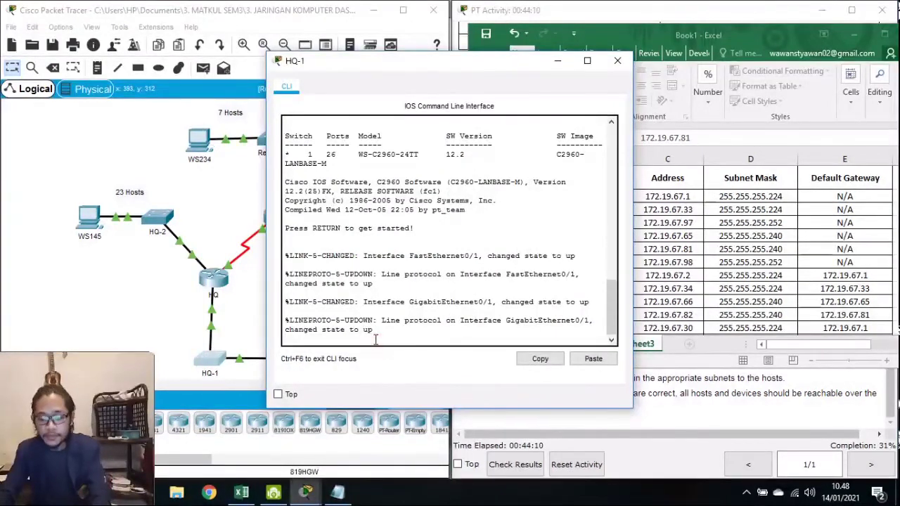
key("Return")
type("en")
key("Return")
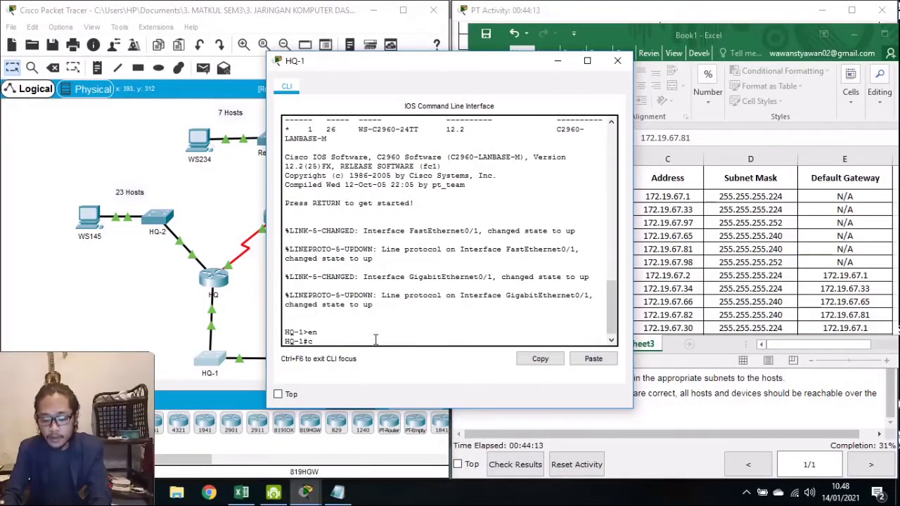
type("conf t")
key("Return")
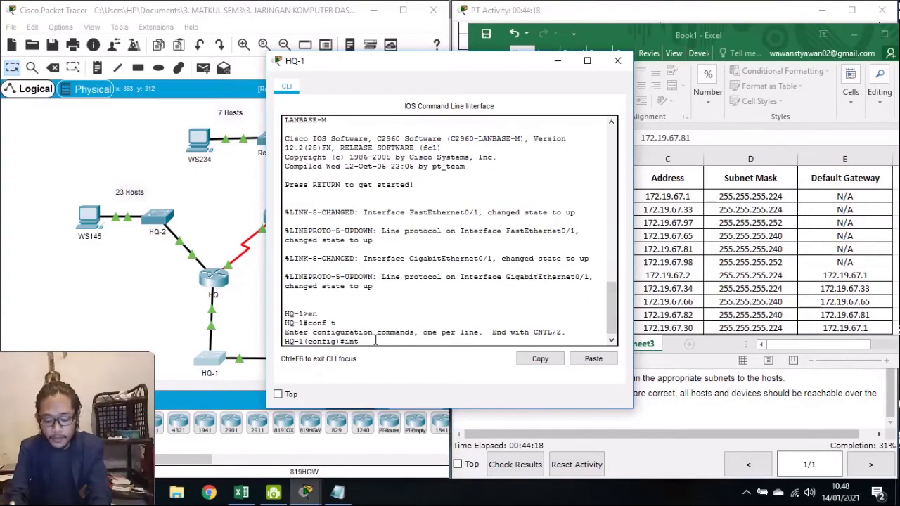
Assign IP address 172.19.67.2 with subnet mask 255.255.255.224 to the HQ-1 switch's VLAN 1 interface
type("int vlan 1")
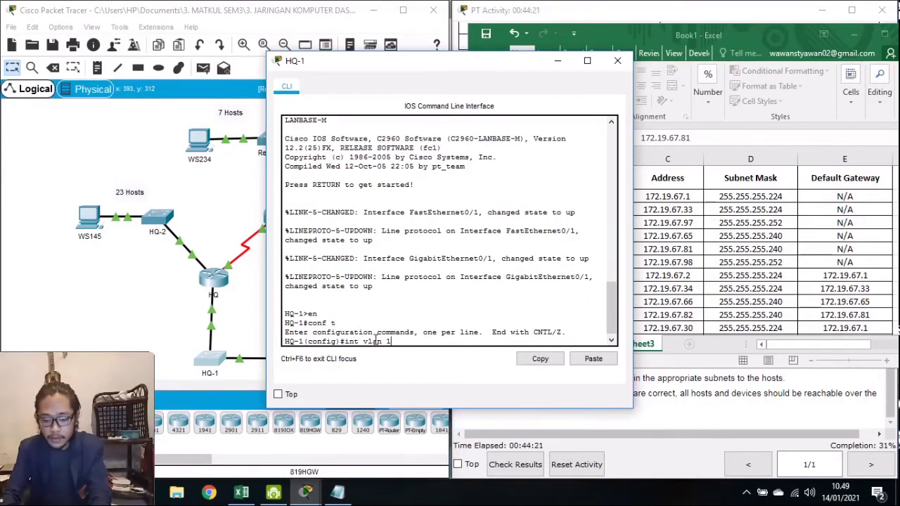
key("Return")
type("ip")
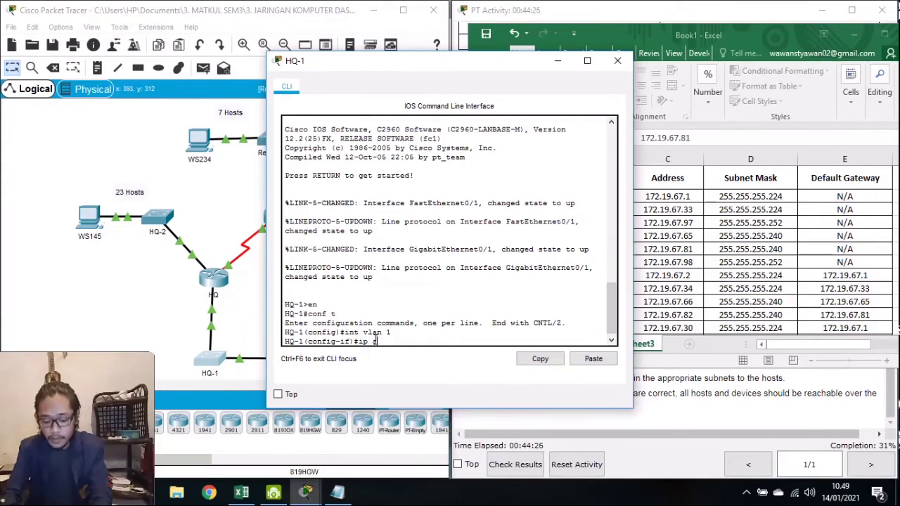
type(" add")
key("Tab")
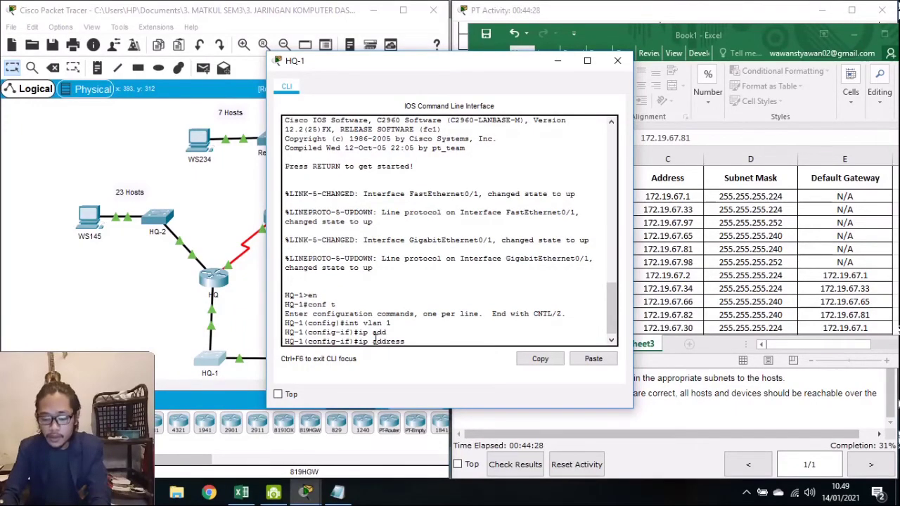
left_click_drag(426, 62, 339, 61)
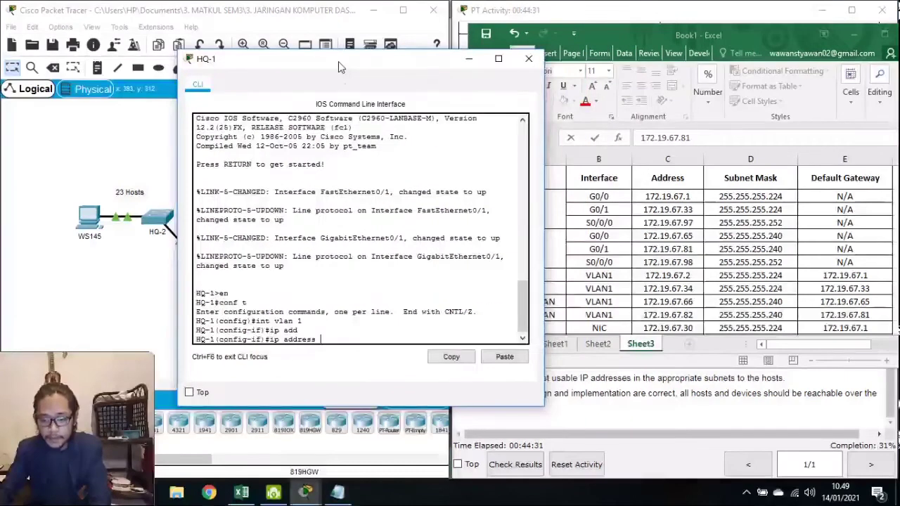
type("172")
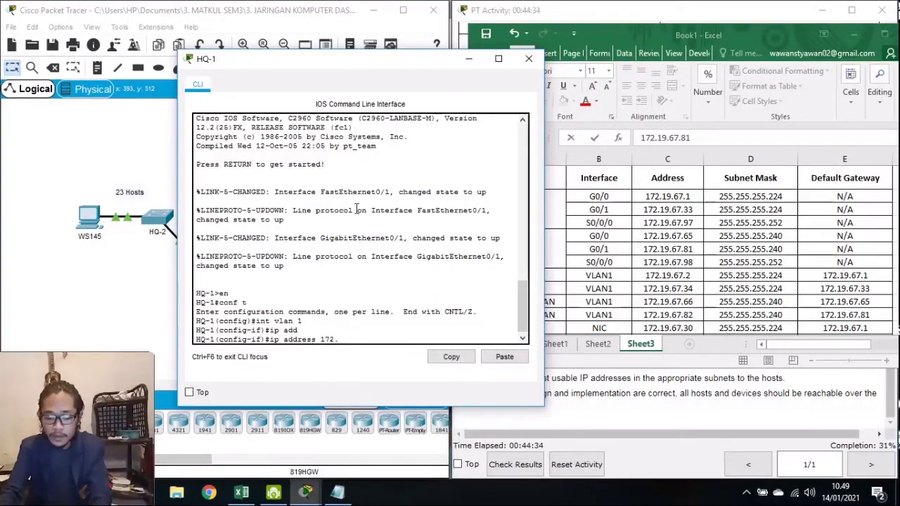
type(".19")
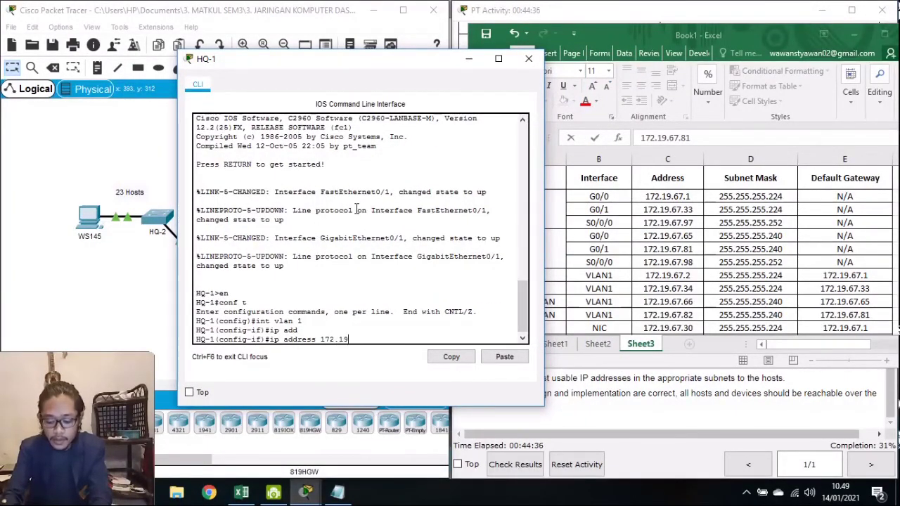
type(".67.2 ")
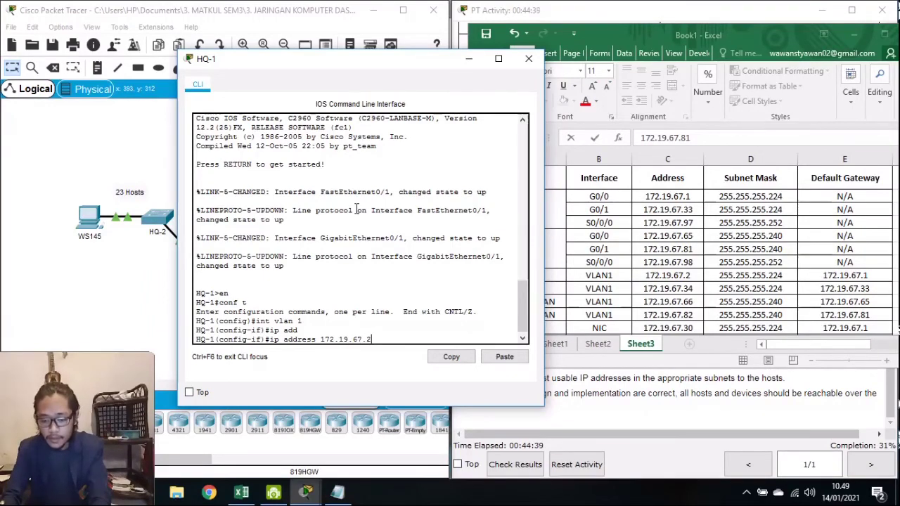
type("2")
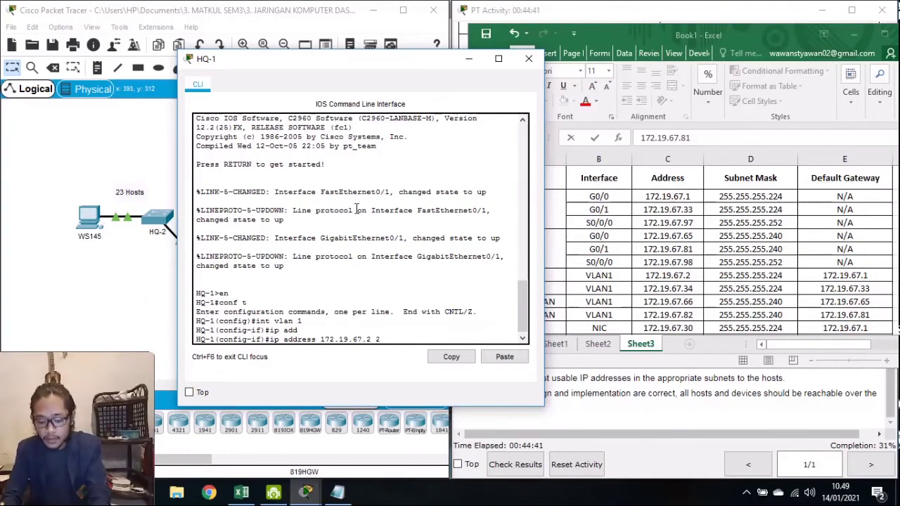
type("55.255.2")
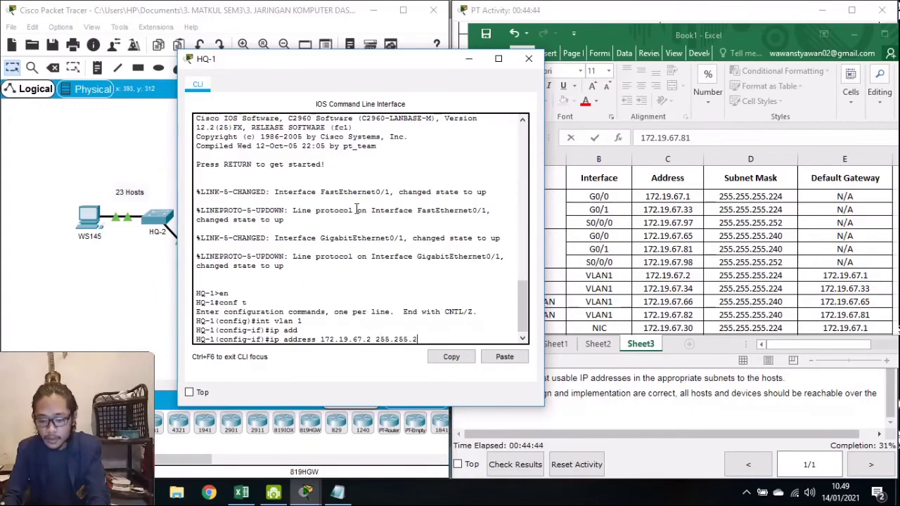
type("55.224")
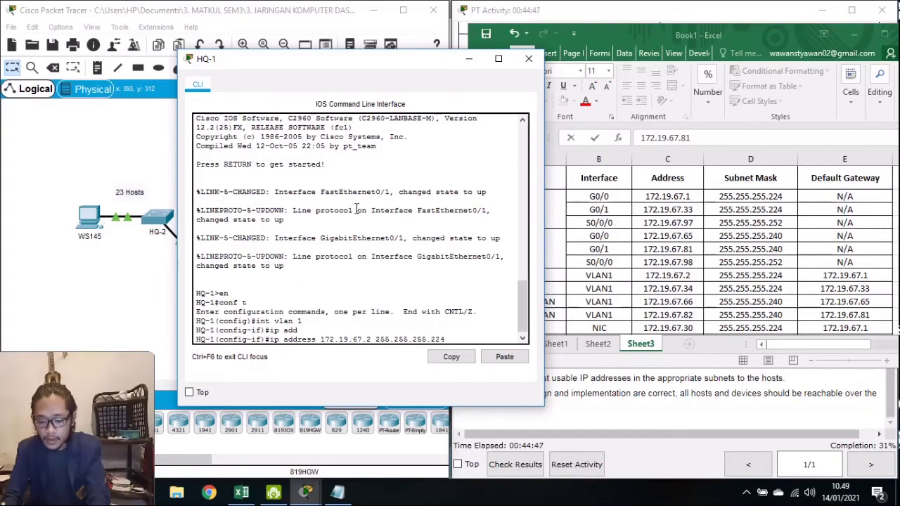
key("Return")
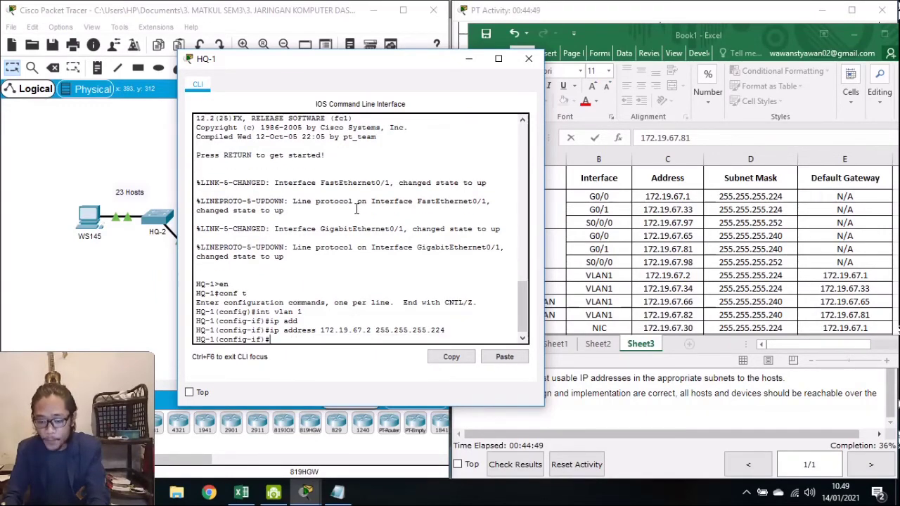
Bring the switch and host rows of the Excel addressing table into view and exit HQ-1 to global configuration mode
left_click(696, 299)
scroll(693, 290, "down", 2)
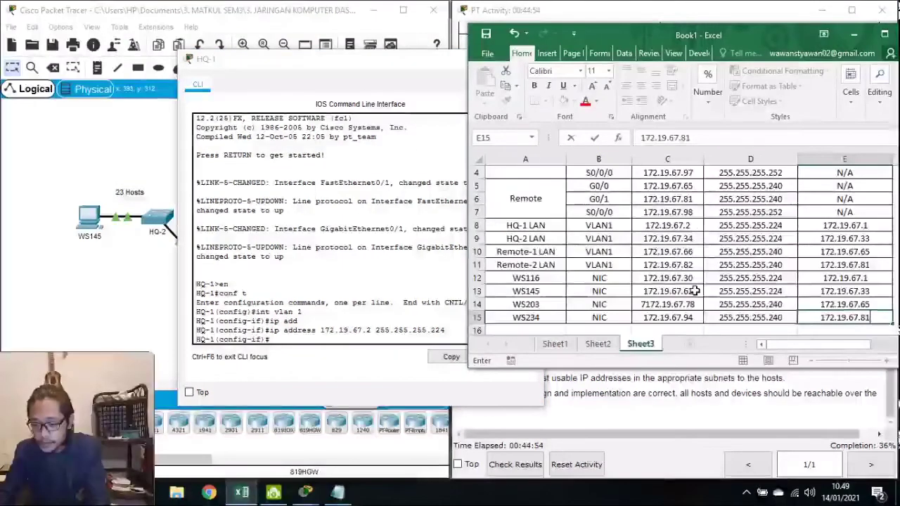
left_click(257, 235)
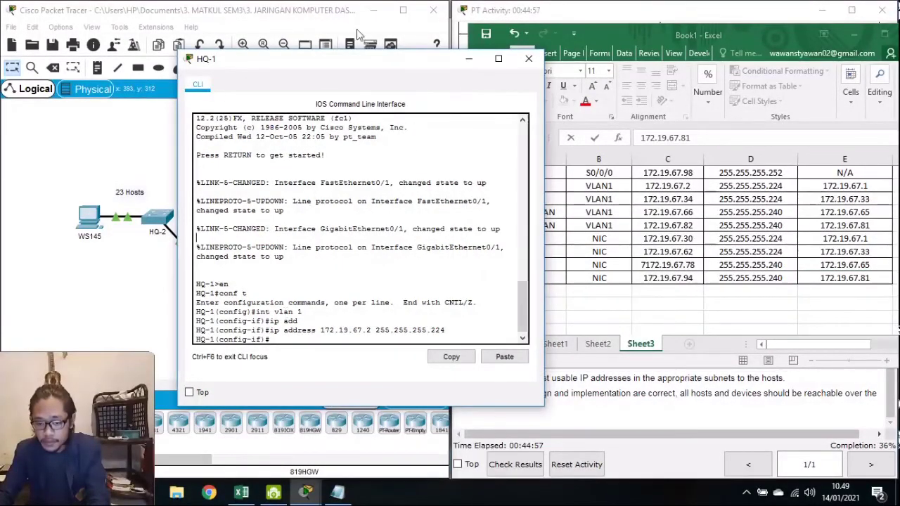
left_click_drag(346, 69, 299, 65)
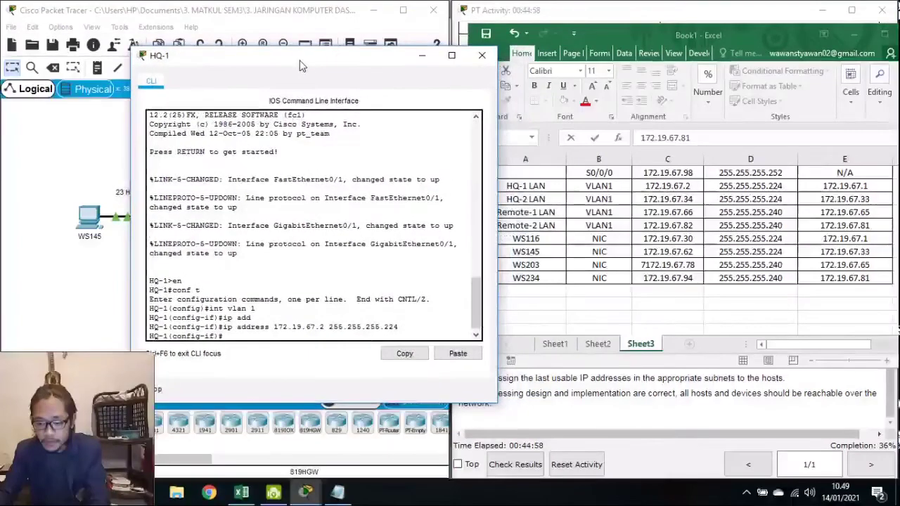
left_click(234, 336)
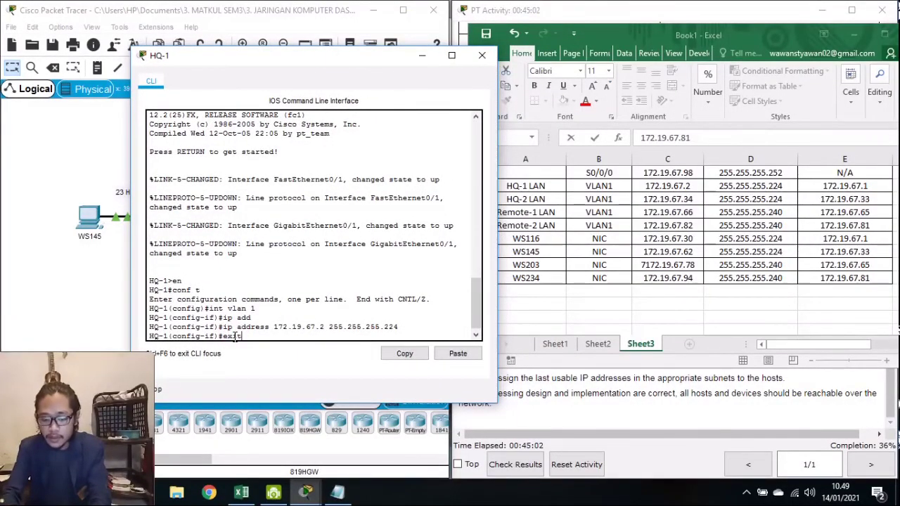
type("exit")
key("Return")
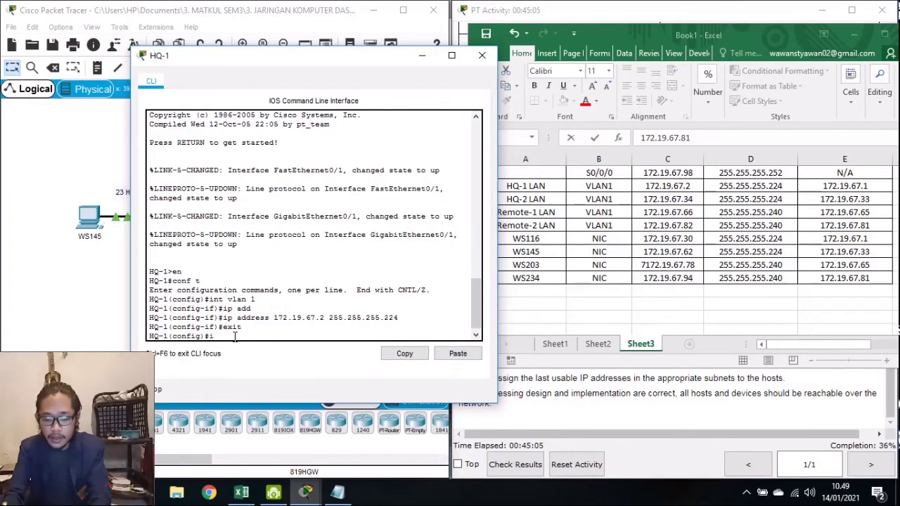
Set the HQ-1 switch's default gateway to 172.19.67.1 and close its window
type("ip def")
key("Tab")
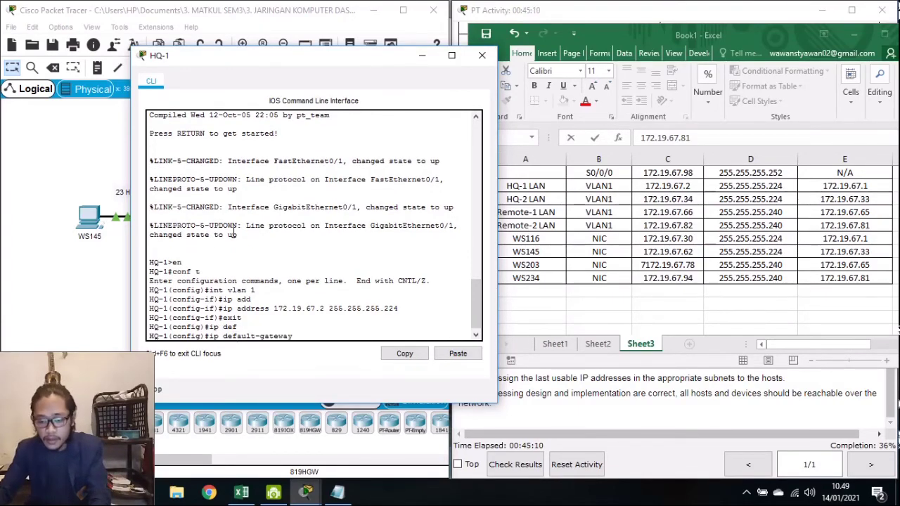
left_click_drag(291, 66, 252, 65)
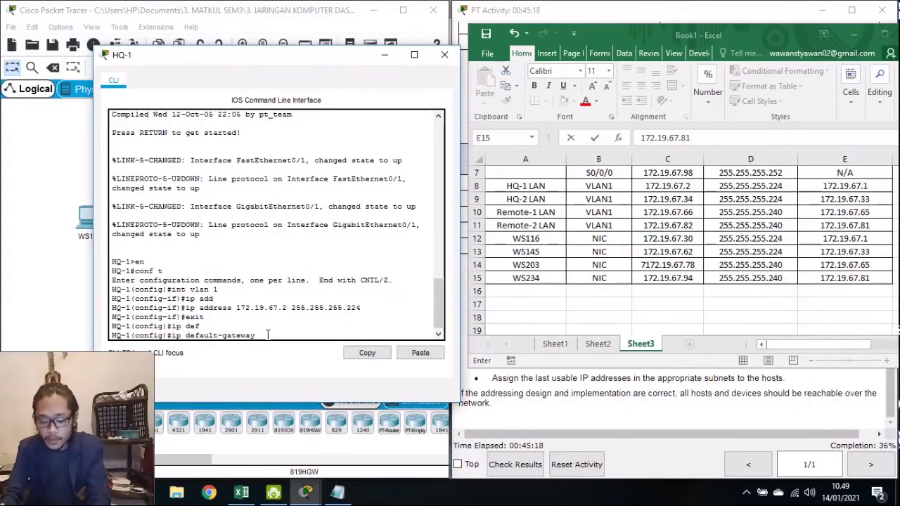
type("172.19.")
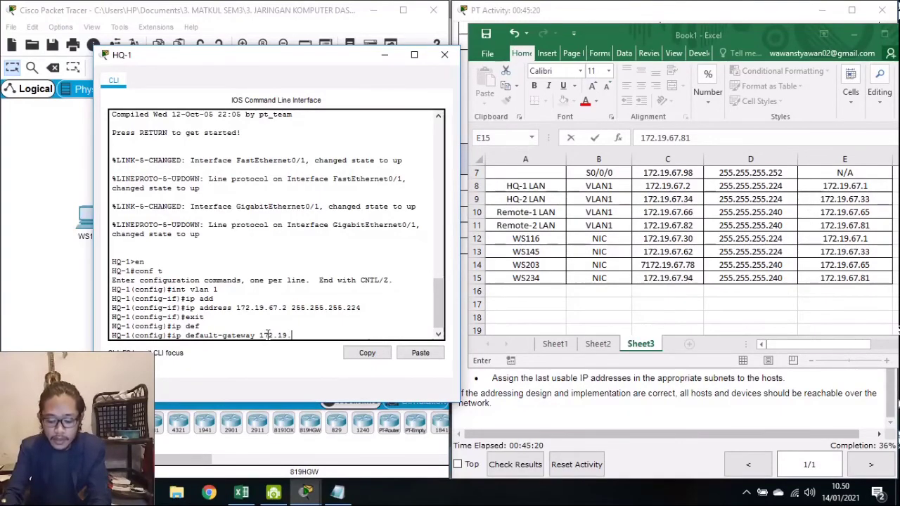
type("67.1")
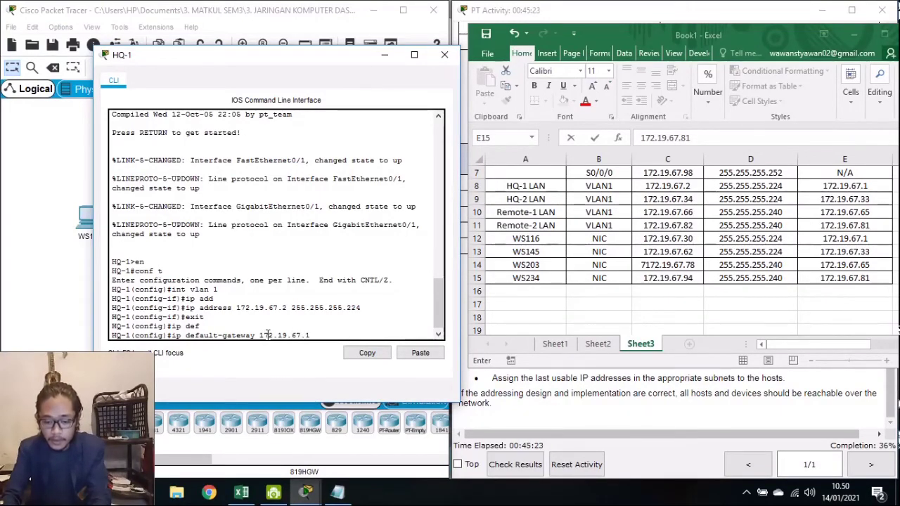
key("Return")
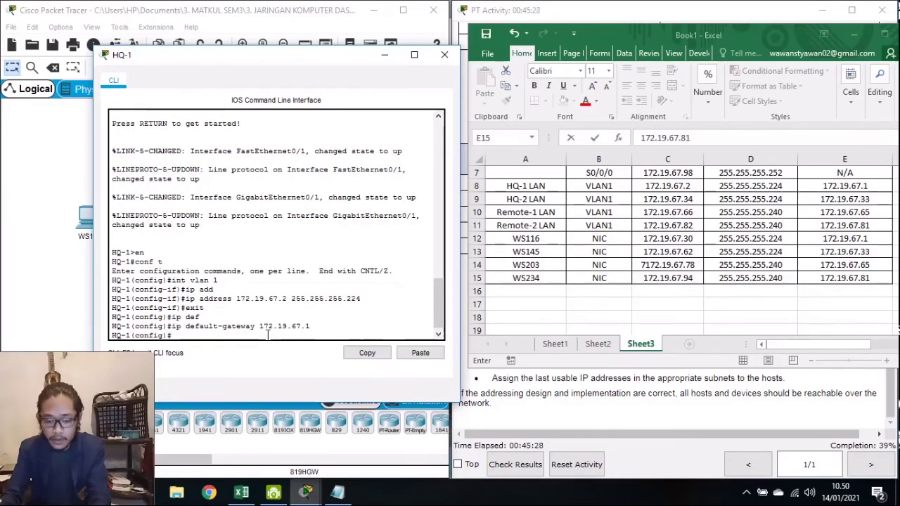
left_click(445, 55)
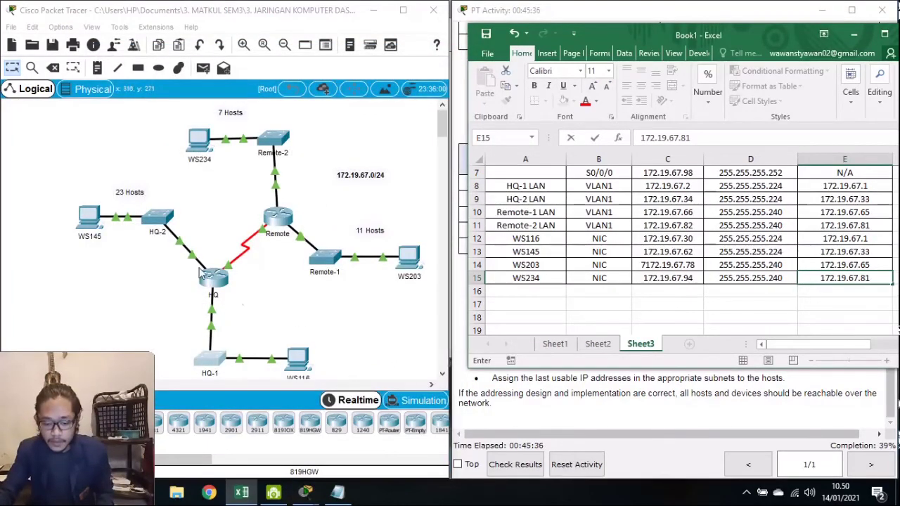
Open the HQ-2 switch's command line and enter privileged mode and global configuration mode with en and conf t
left_click(153, 226)
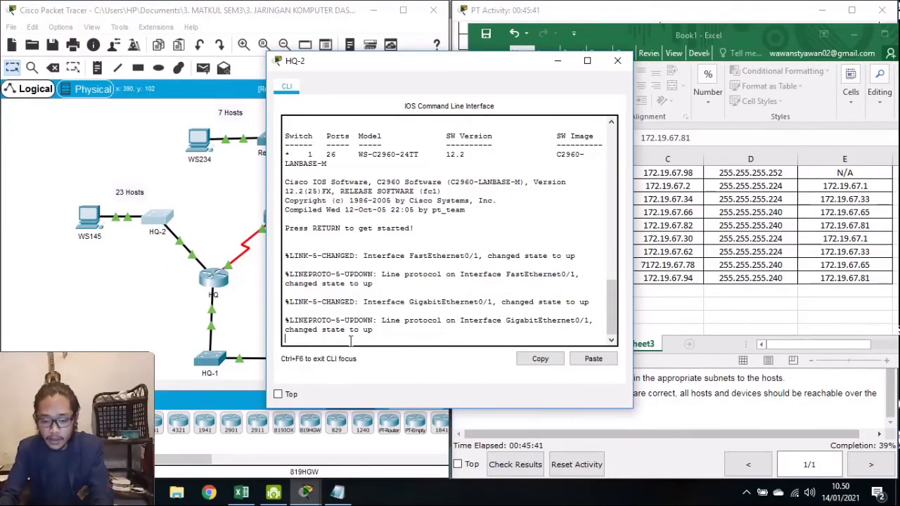
key("Return")
type("en")
key("Return")
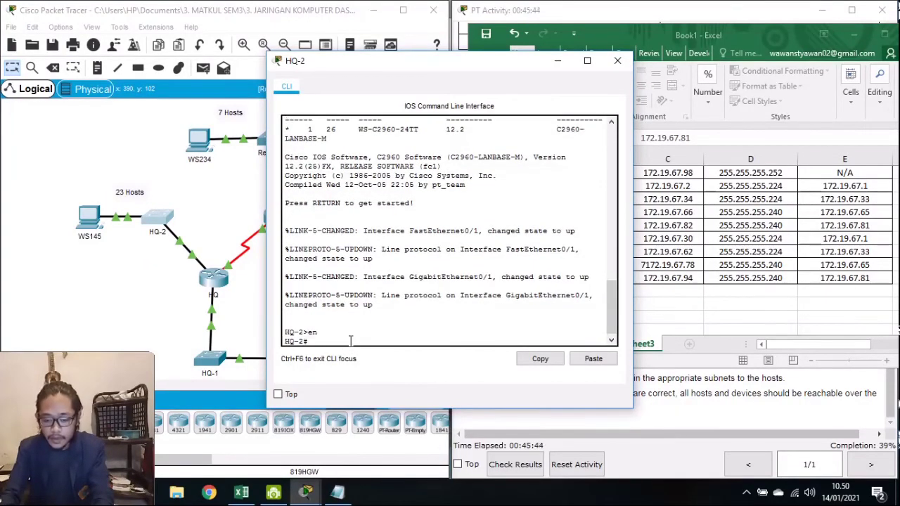
type("t")
key("Return")
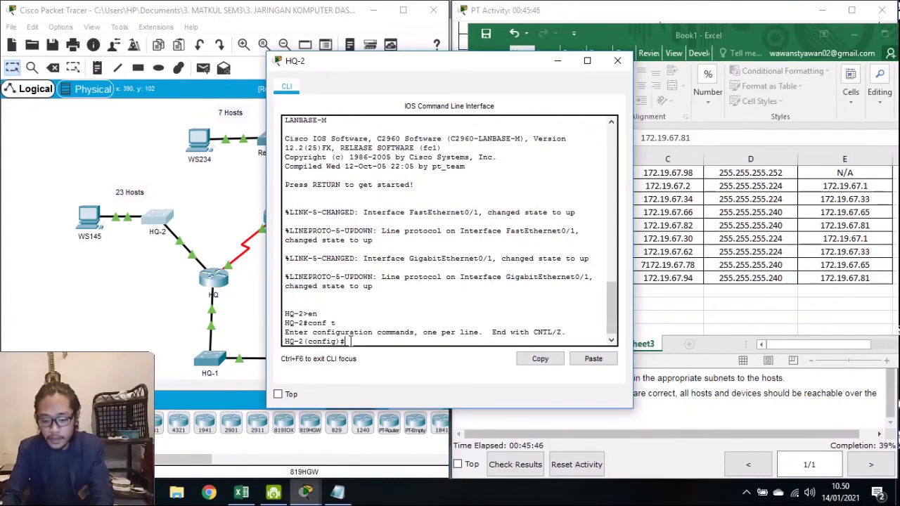
Assign IP address 172.19.67.34 with subnet mask 255.255.255.224 to the HQ-2 switch's VLAN 1 interface
type("int v")
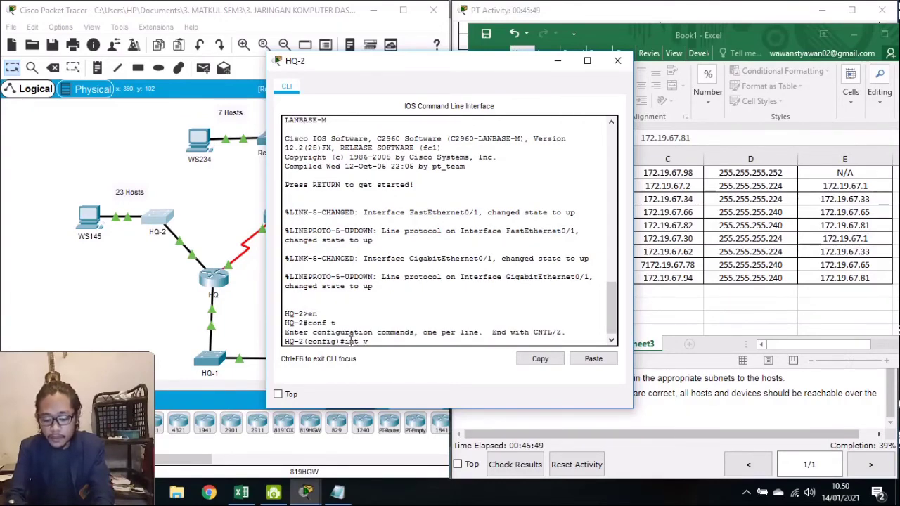
type("lan 1")
key("Return")
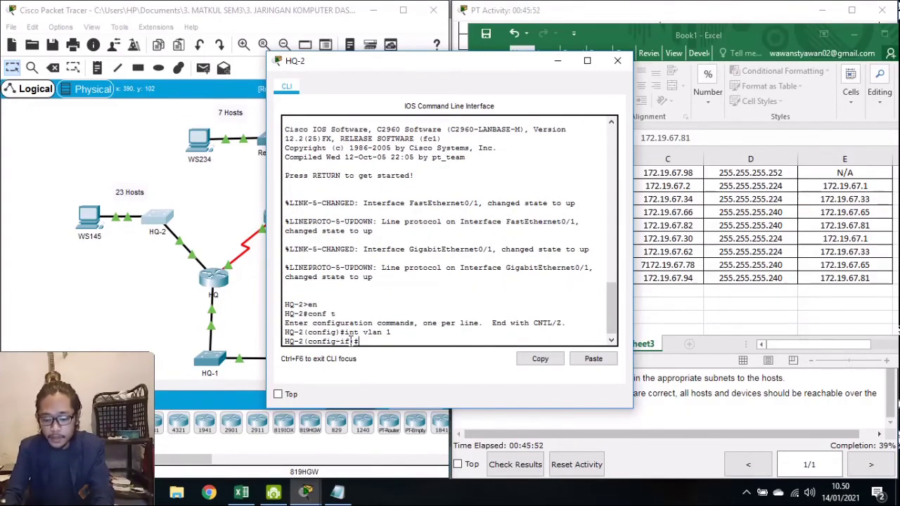
type("ip add")
key("Tab")
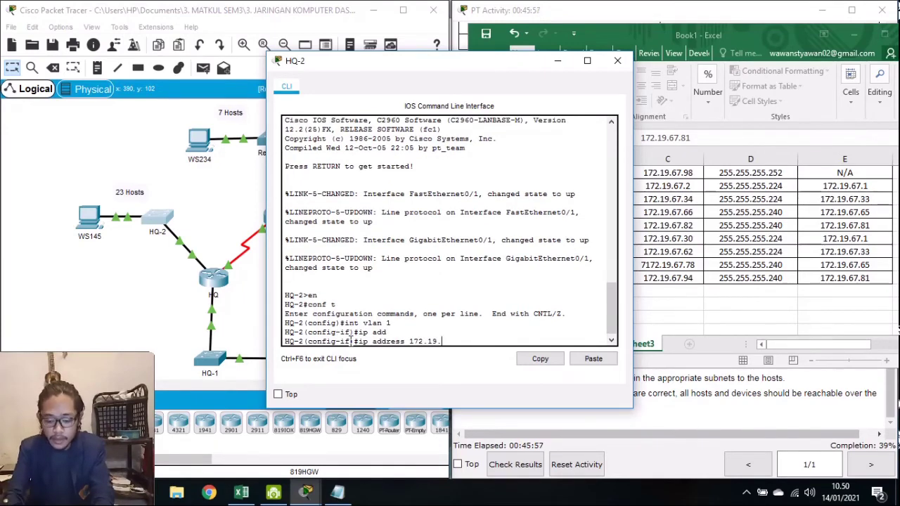
left_click_drag(422, 64, 271, 51)
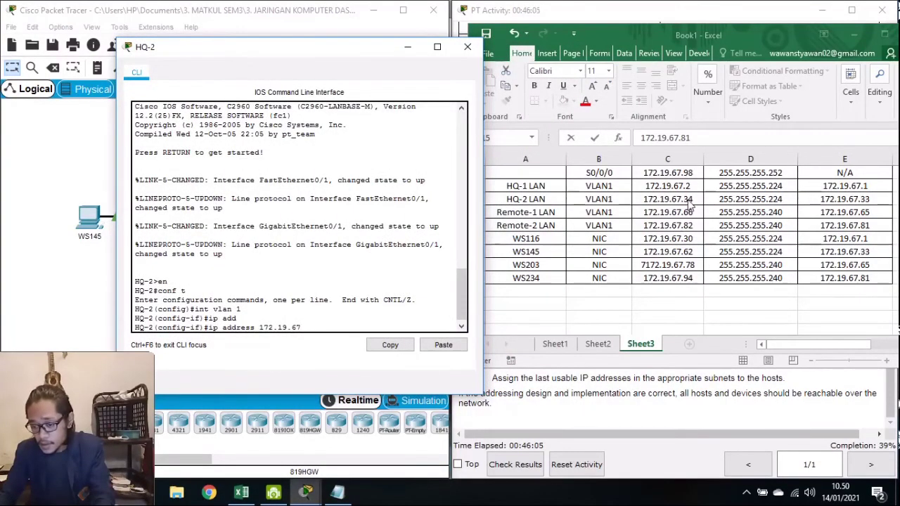
type(".34")
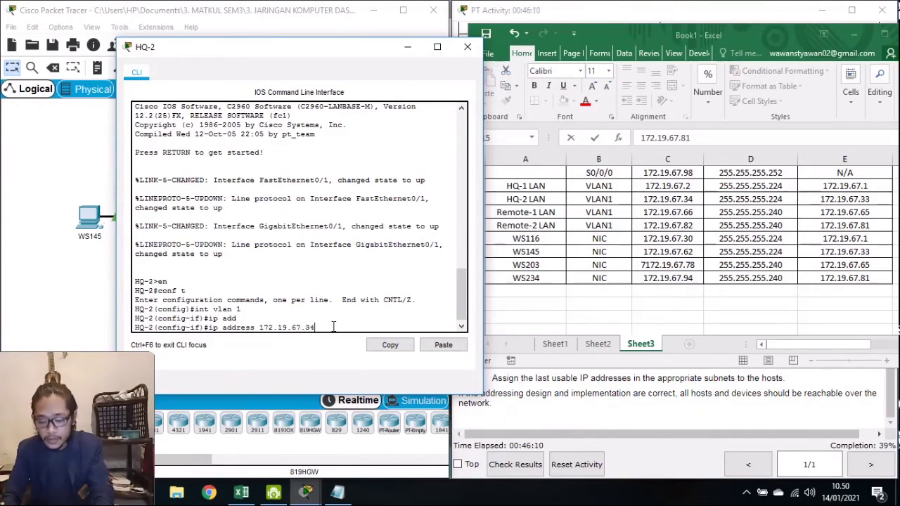
type(" 24")
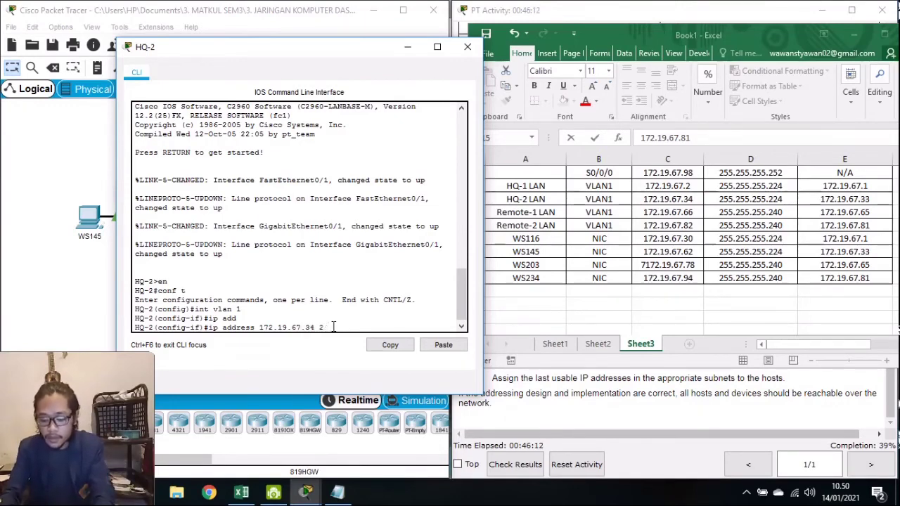
key("BackSpace")
type("55.255.255.")
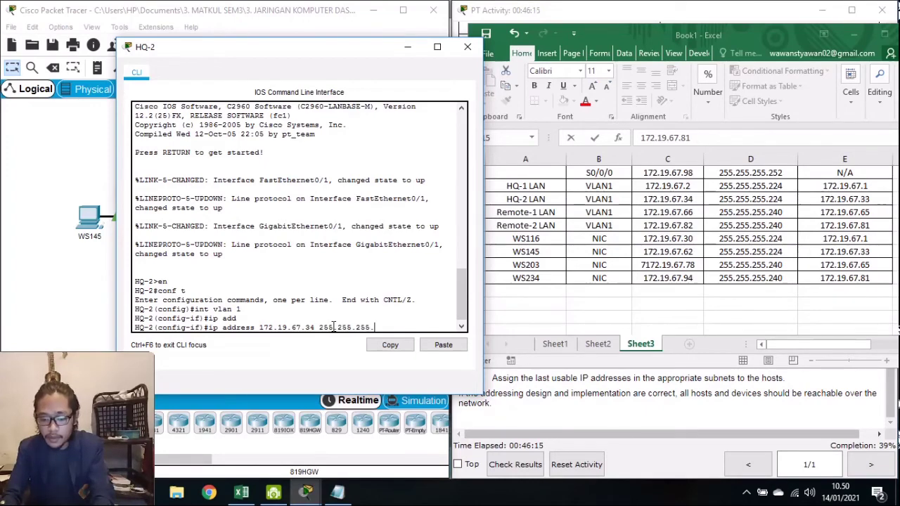
type("22")
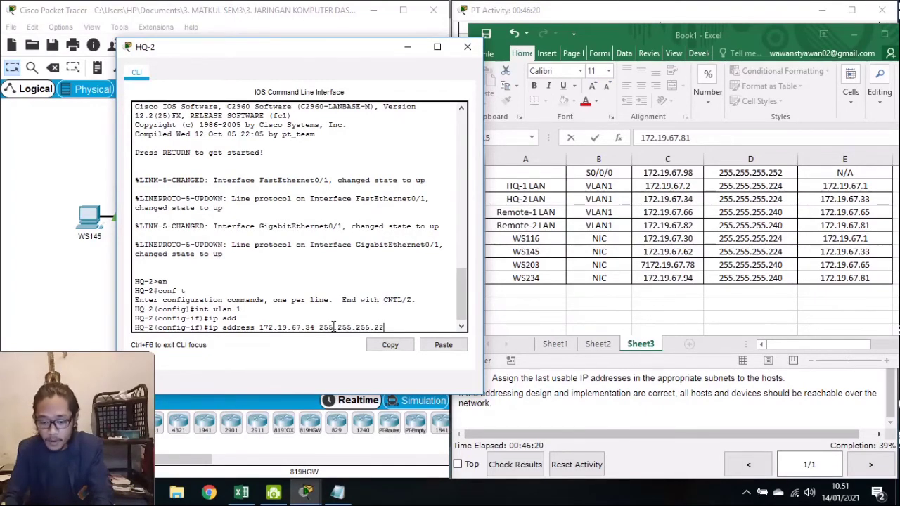
type("4")
key("Return")
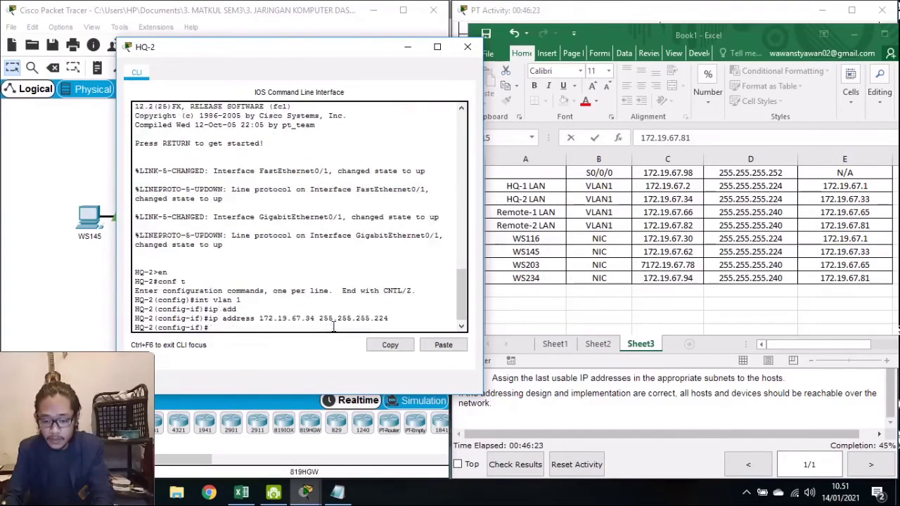
Enable the HQ-2 switch's VLAN 1 interface with no sh and exit to global configuration mode
type("n")
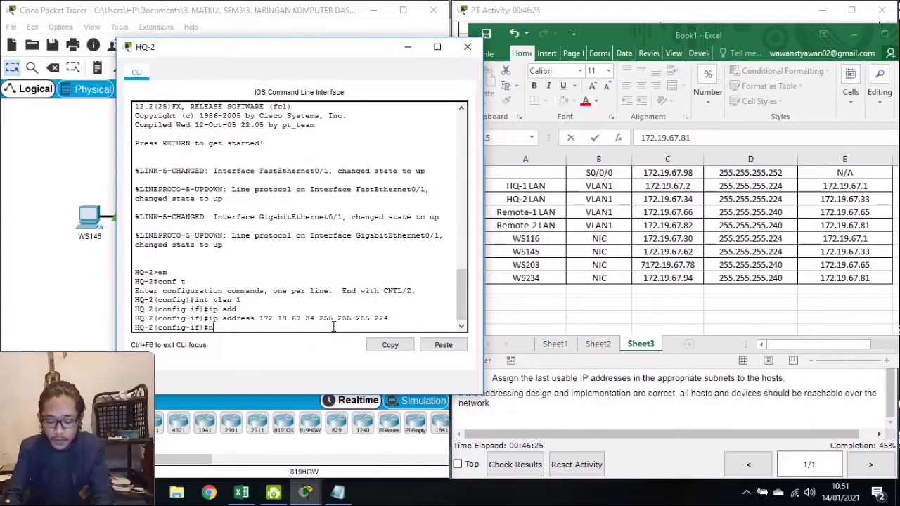
type("o sh")
key("Return")
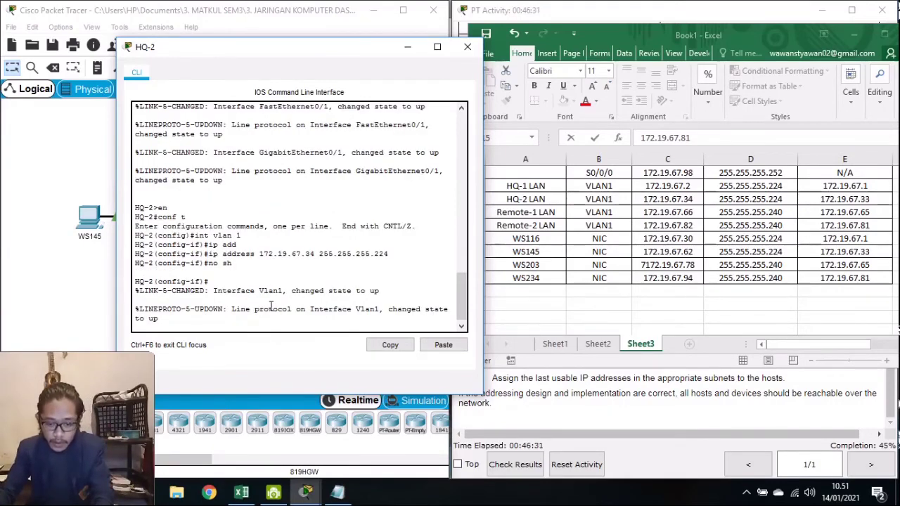
key("Return")
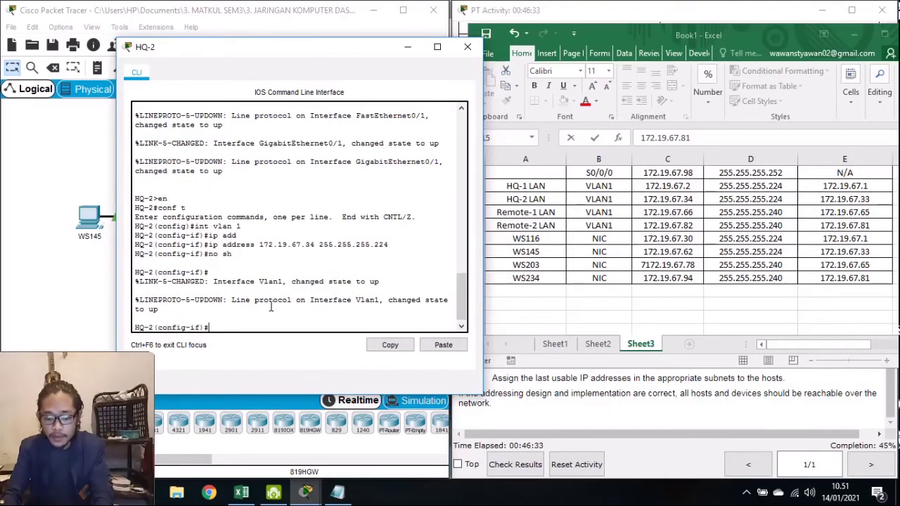
type("exit")
key("Return")
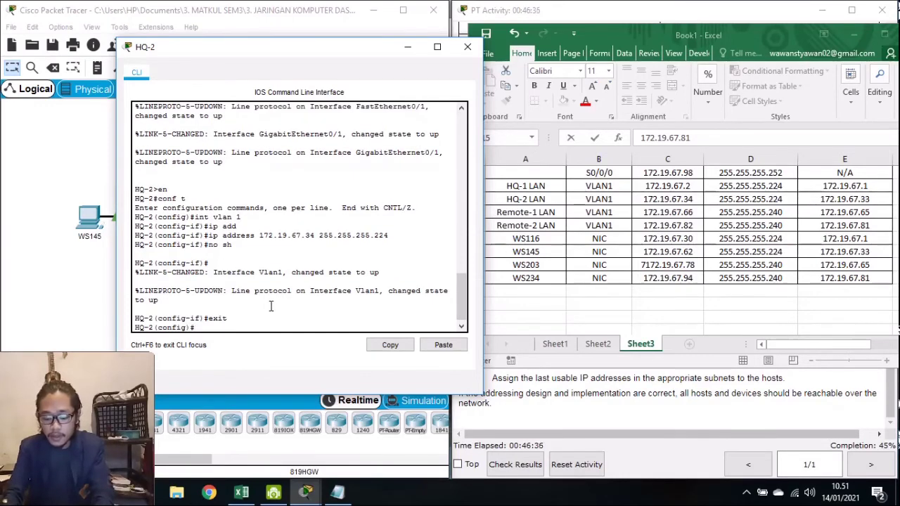
Set the HQ-2 switch's default gateway to 172.19.67.33 and close its window
type("ip def")
key("Tab")
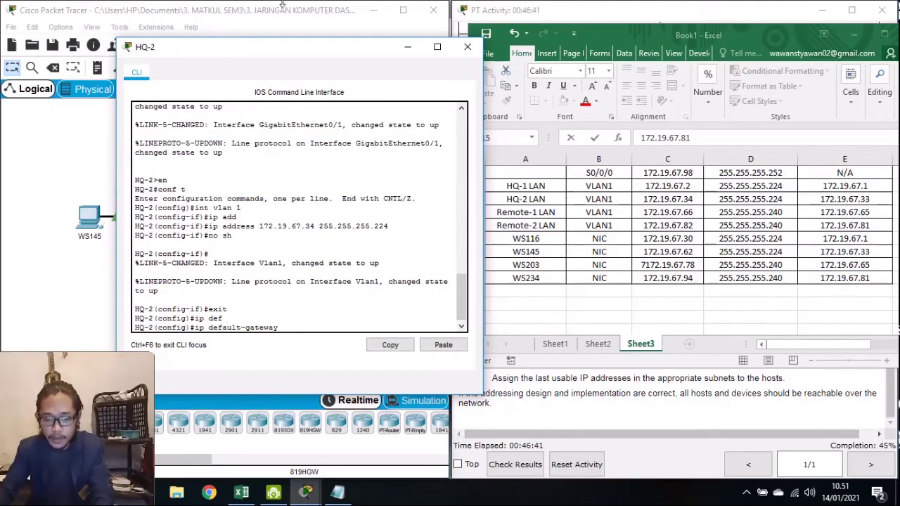
left_click_drag(290, 58, 358, 73)
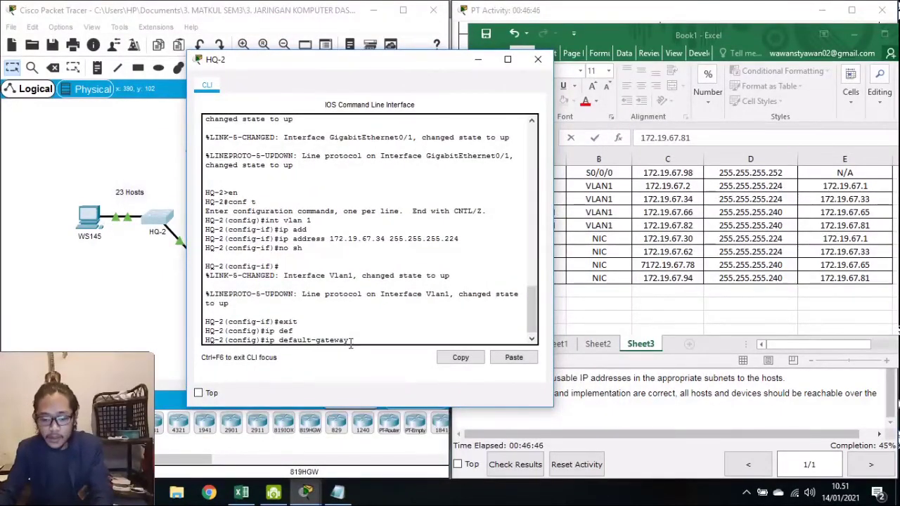
type("172.19.67.")
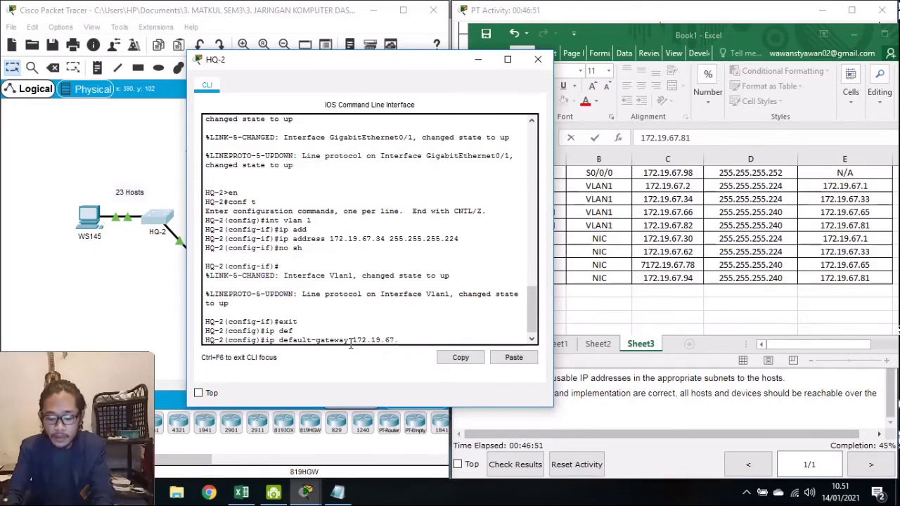
type("33")
key("Return")
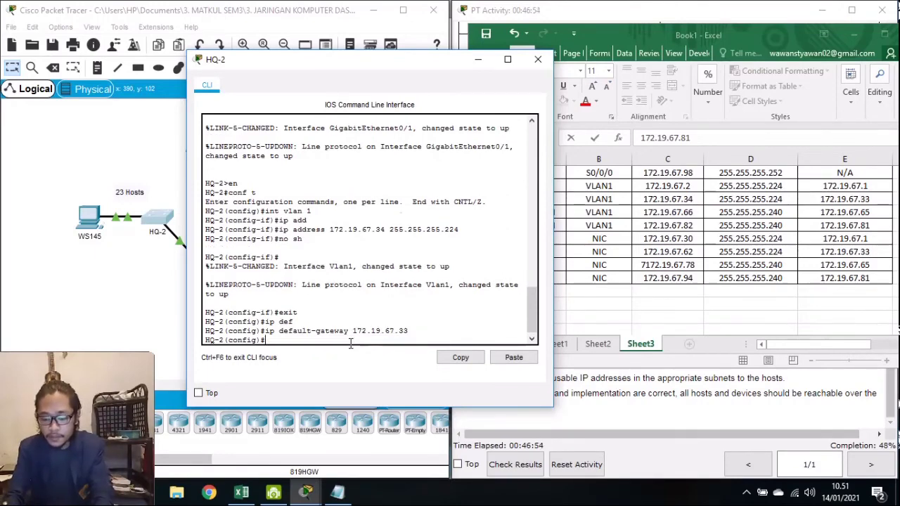
left_click(538, 59)
Reopen the HQ-1 switch's command line, enable its VLAN 1 interface with no sh, and close its window
left_click(211, 359)
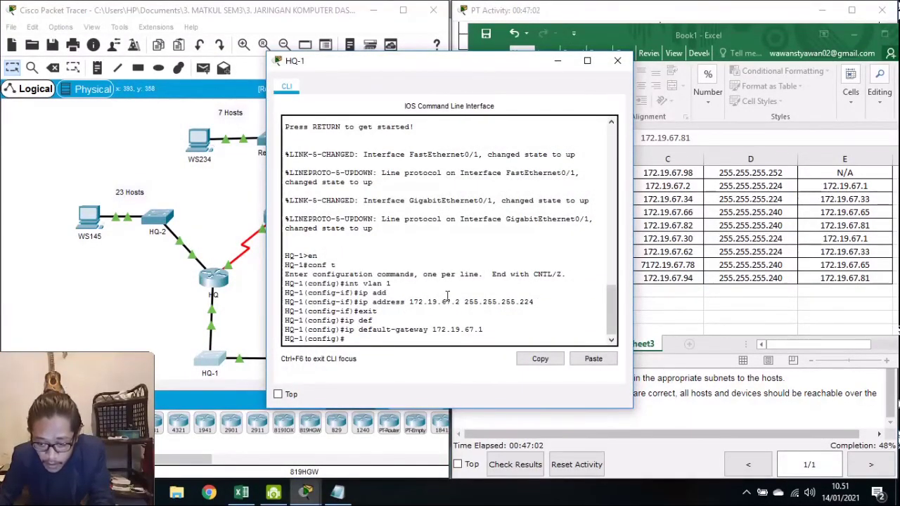
type("int vla")
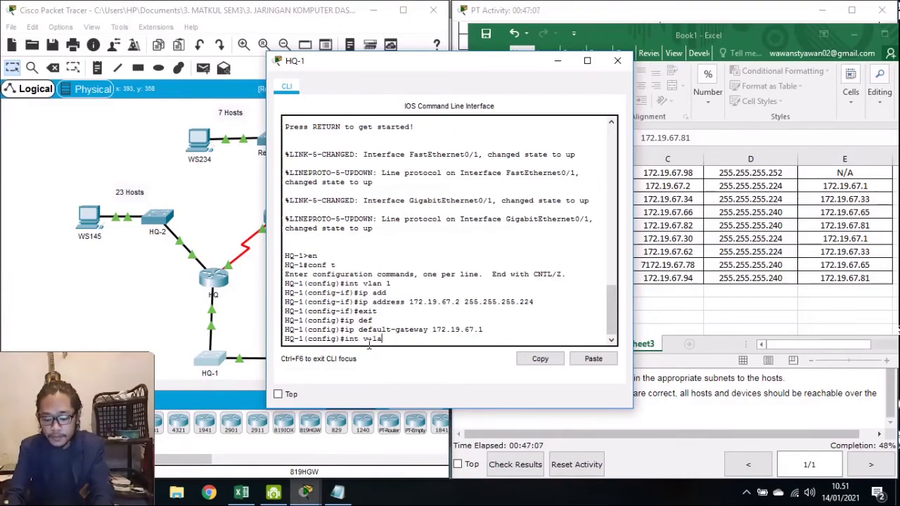
type(" v;")
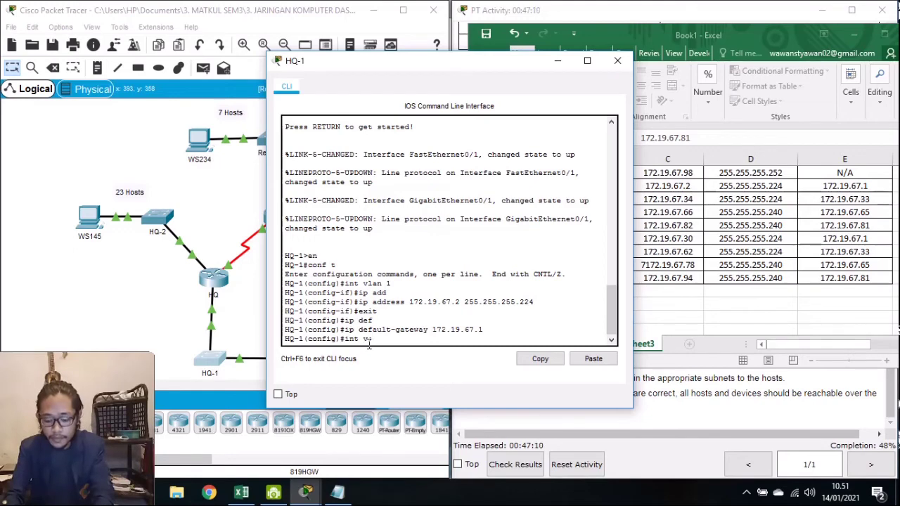
key("Tab")
key("BackSpace")
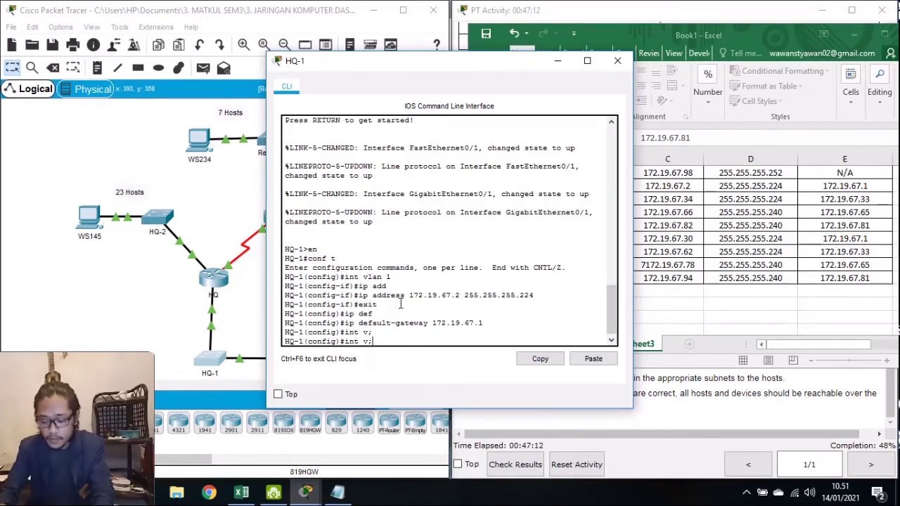
type("lan")
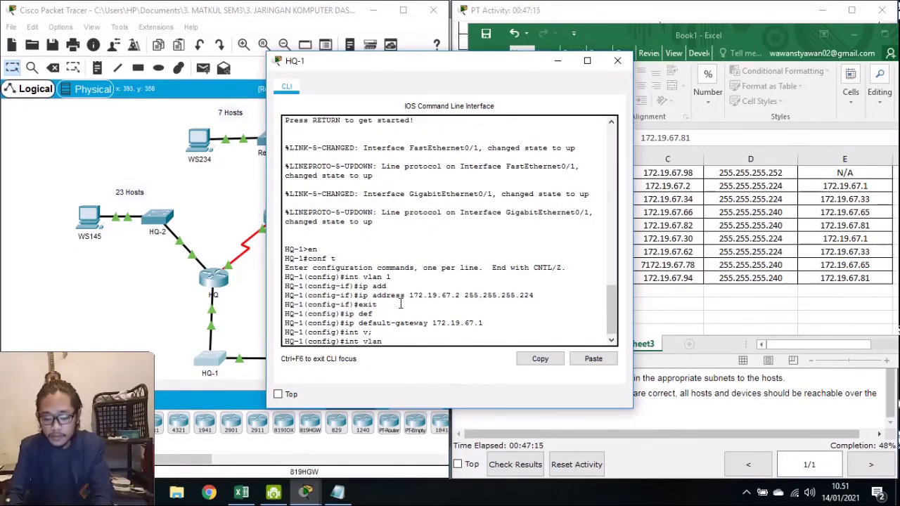
type(" 1")
key("Return")
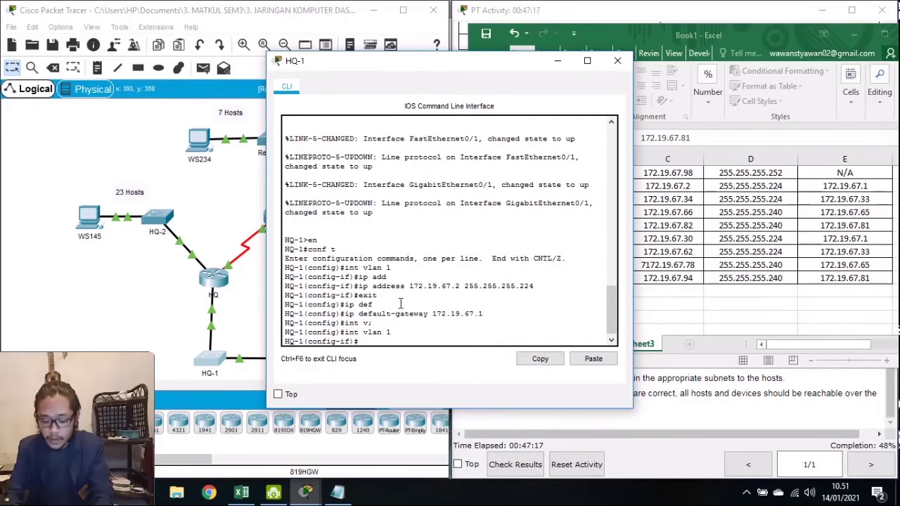
key("Return")
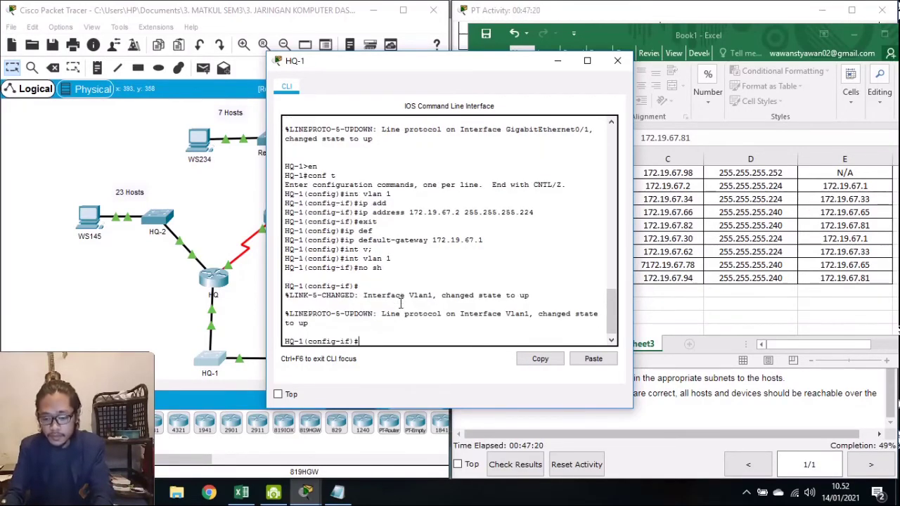
left_click(618, 60)
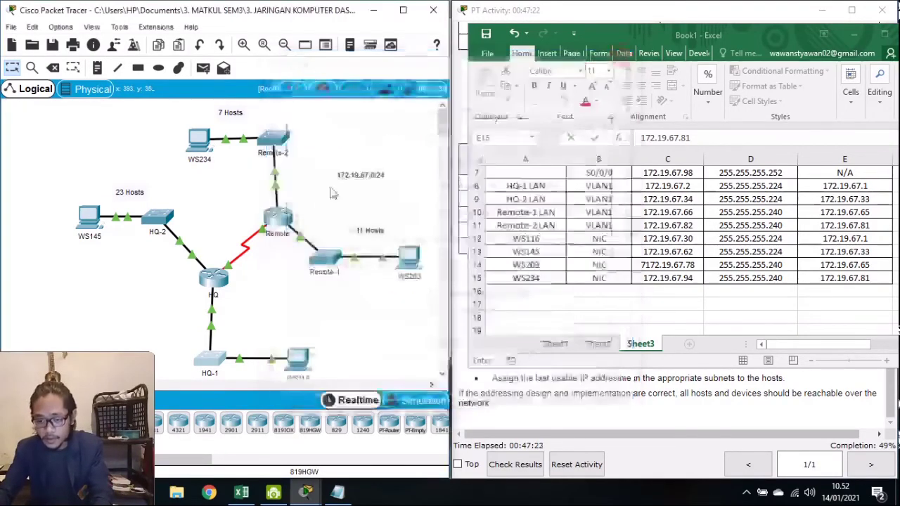
Open the Remote-1 switch's command line and enter privileged mode and global configuration mode with en and conf t
left_click(325, 271)
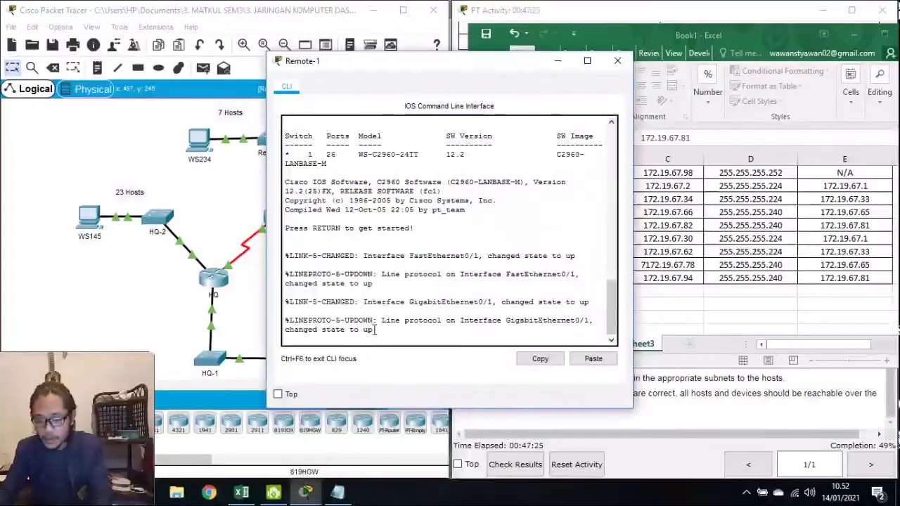
key("Return")
type("emote-1>en")
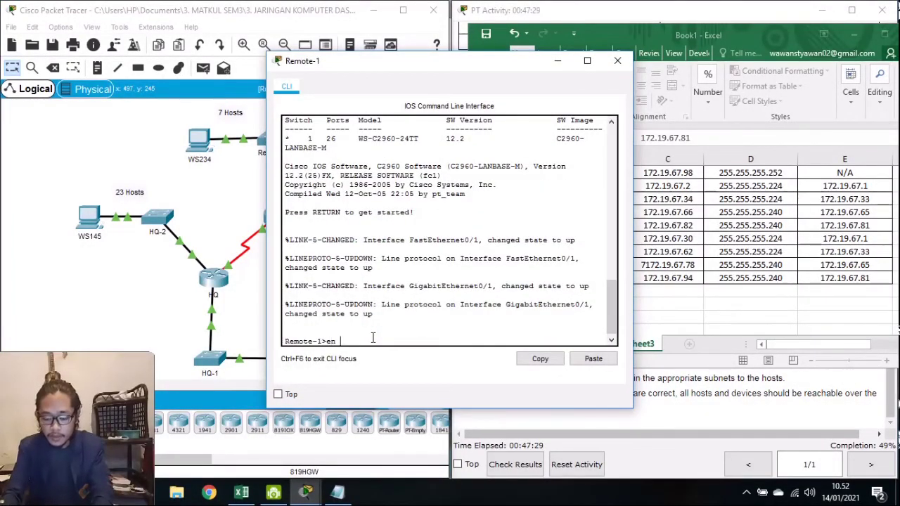
key("Return")
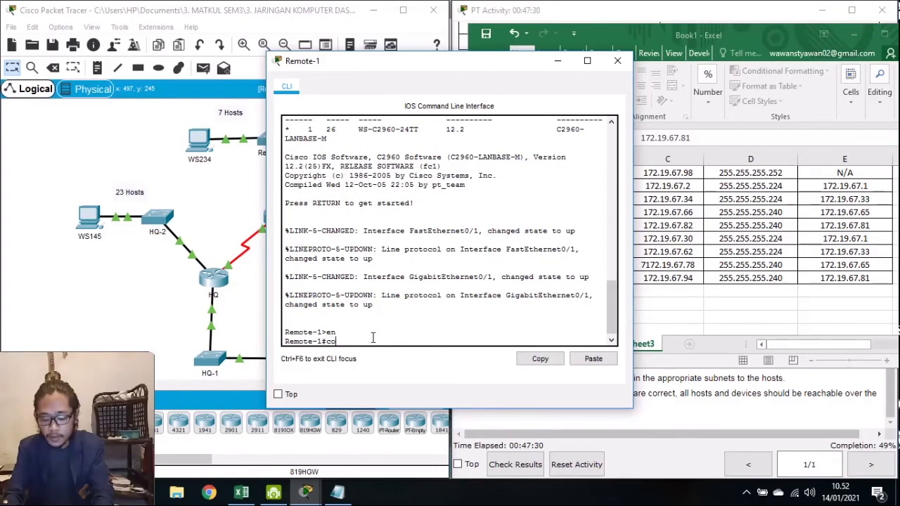
type("conf t")
key("Return")
Enter interface configuration mode for VLAN 1 on the Remote-1 switch with int vlan 1
type("ig)#in")
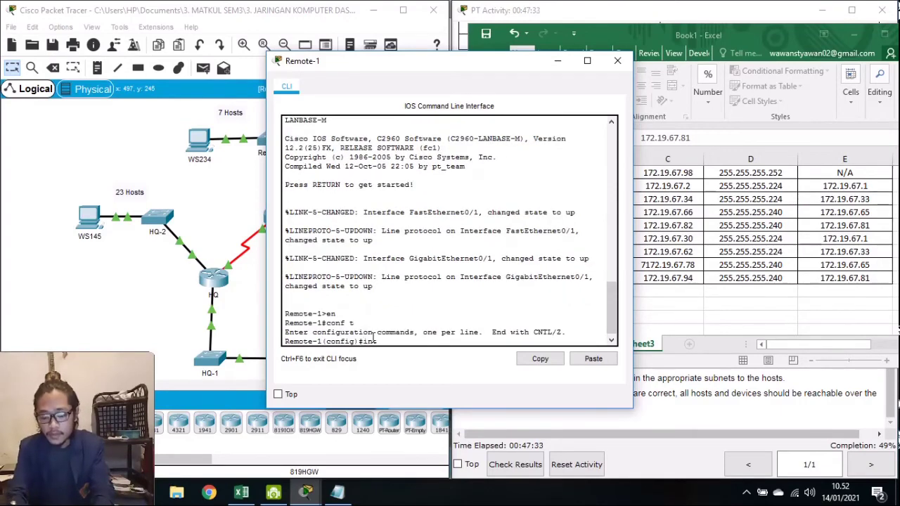
type("t vlan")
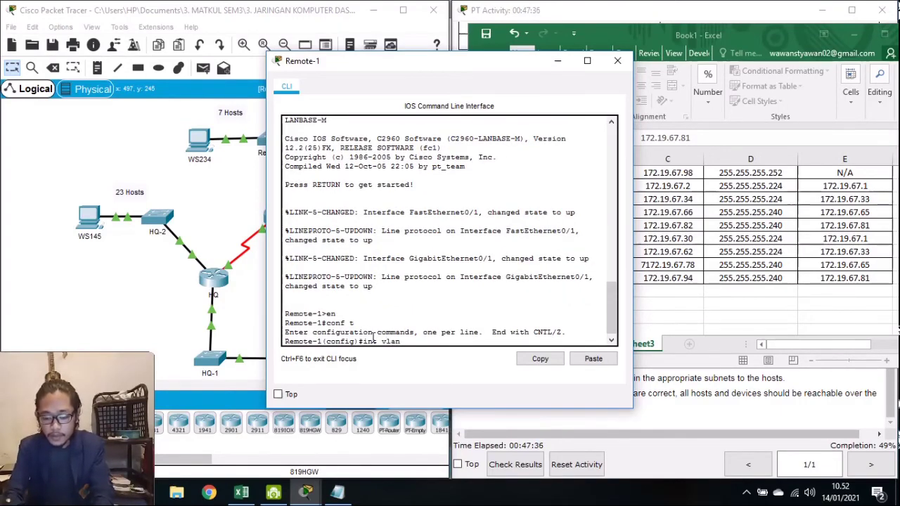
key("Tab")
key("Return")
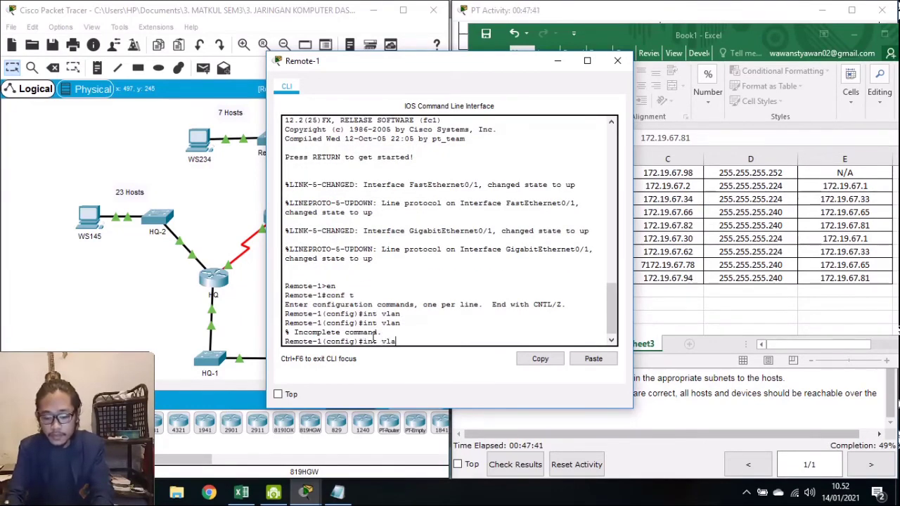
type("int vla")
key("Tab")
type("1")
key("Return")
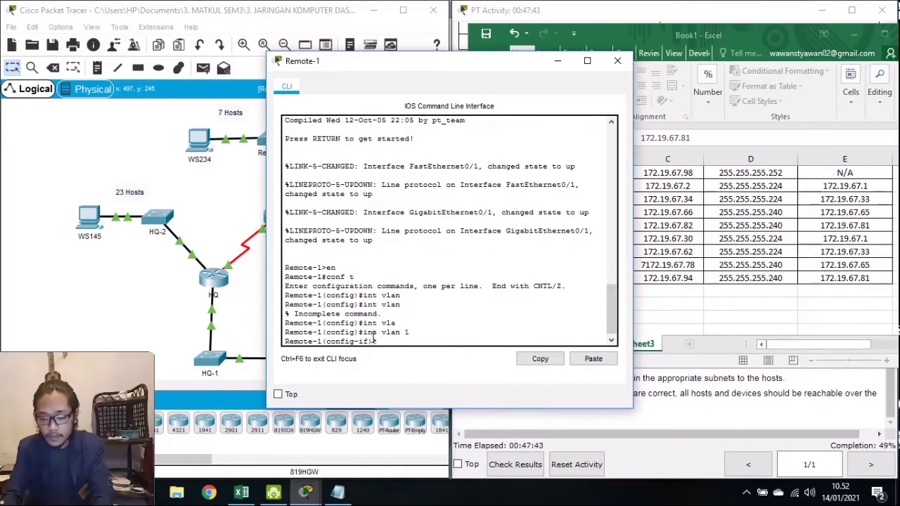
Assign IP address 172.19.67.66 with subnet mask 255.255.255.240 to the Remote-1 switch's VLAN 1 interface
type("ip add")
key("Tab")
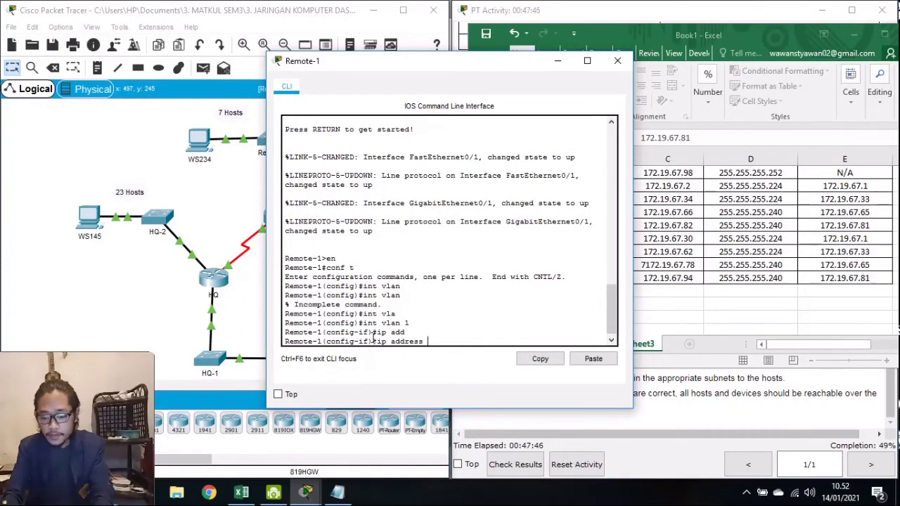
type("172.19.67")
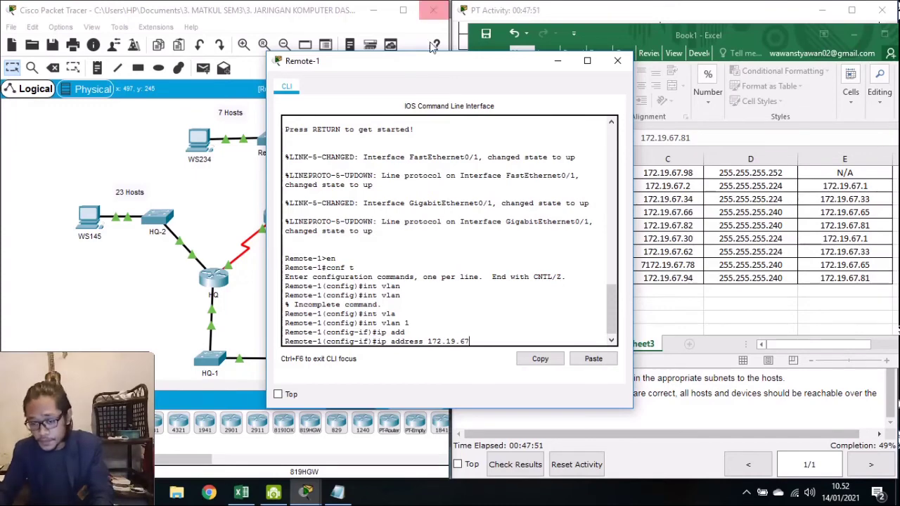
left_click_drag(443, 71, 299, 74)
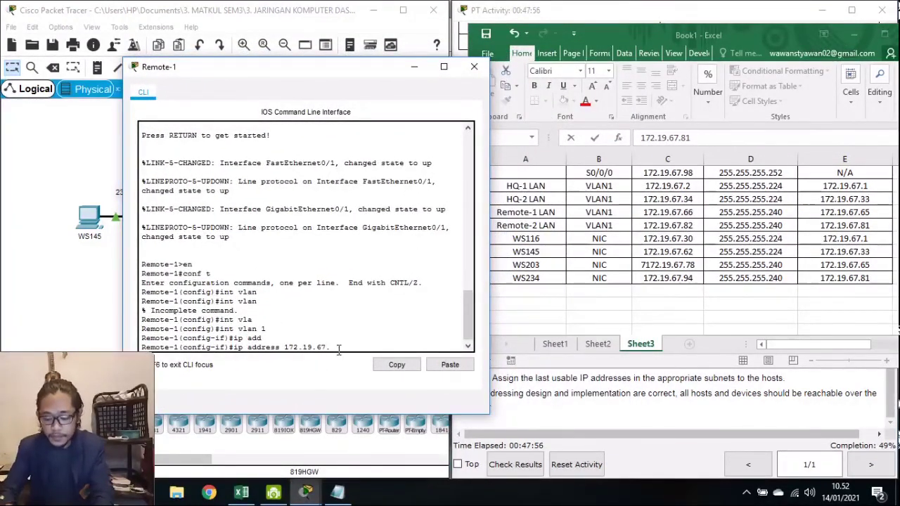
type(".66")
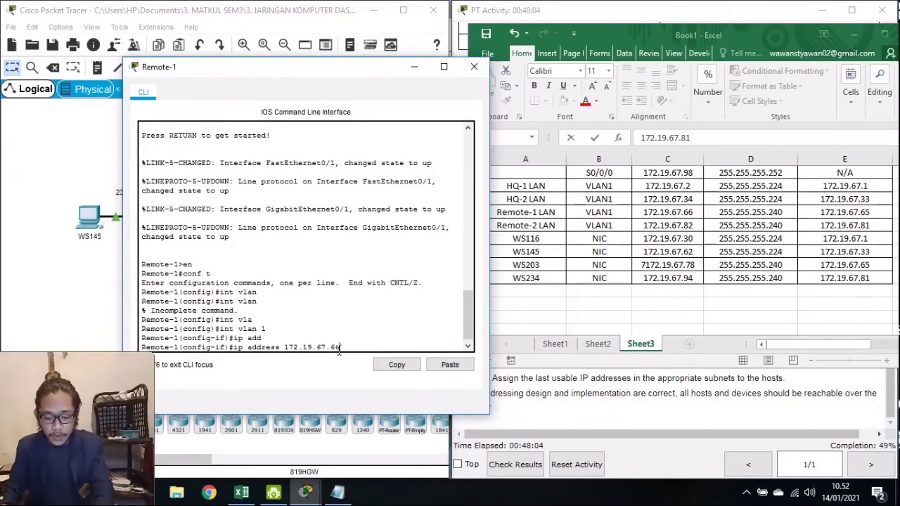
type("255")
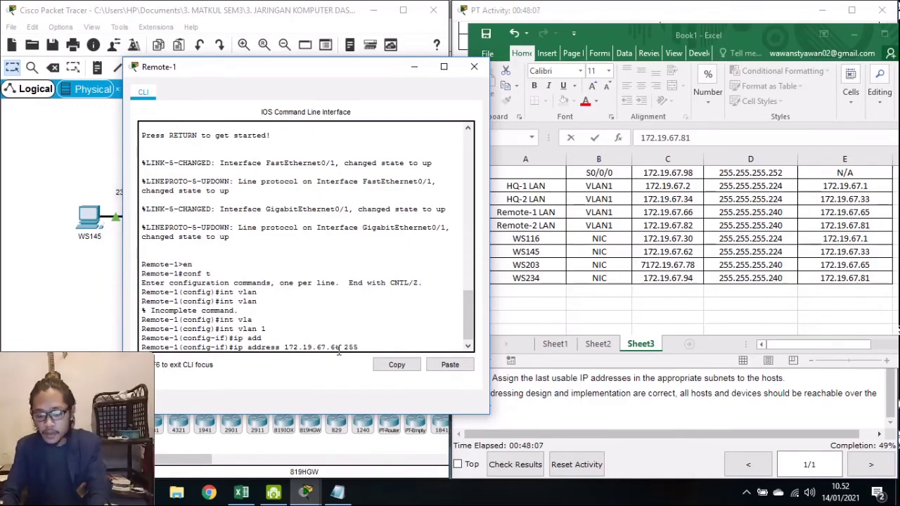
type(".255.255.240")
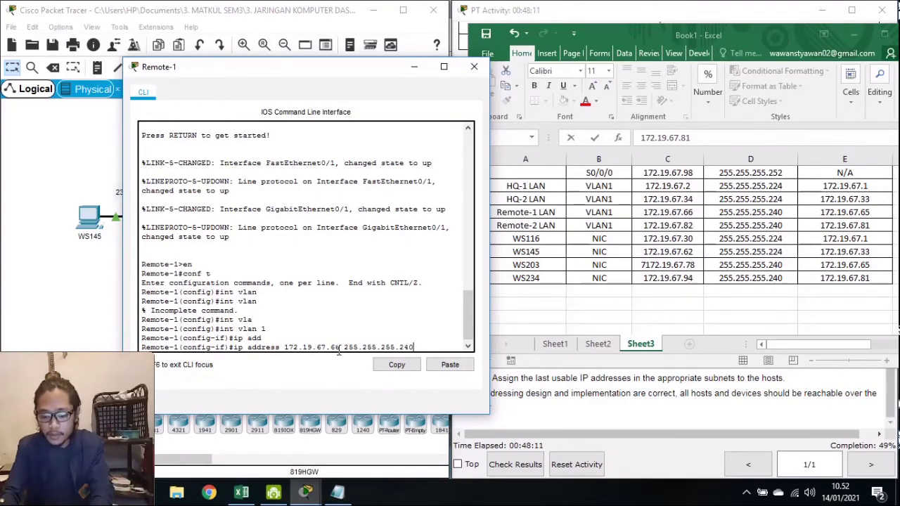
key("Return")
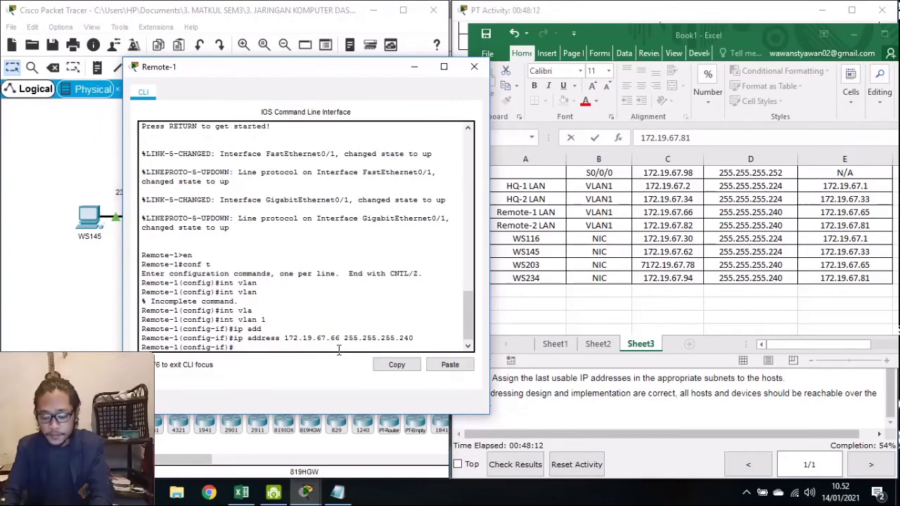
Enable the Remote-1 switch's VLAN 1 interface with no sh and exit to global configuration mode
type("no sh")
key("Return")
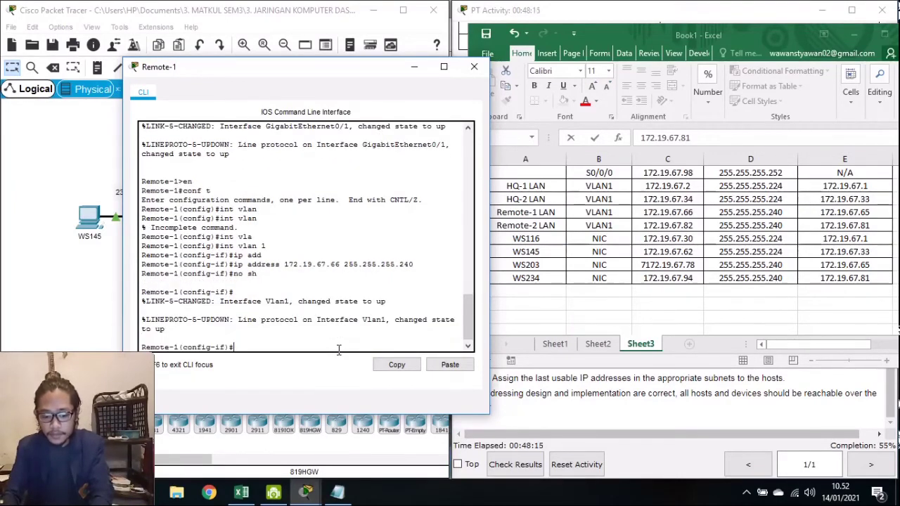
type("e")
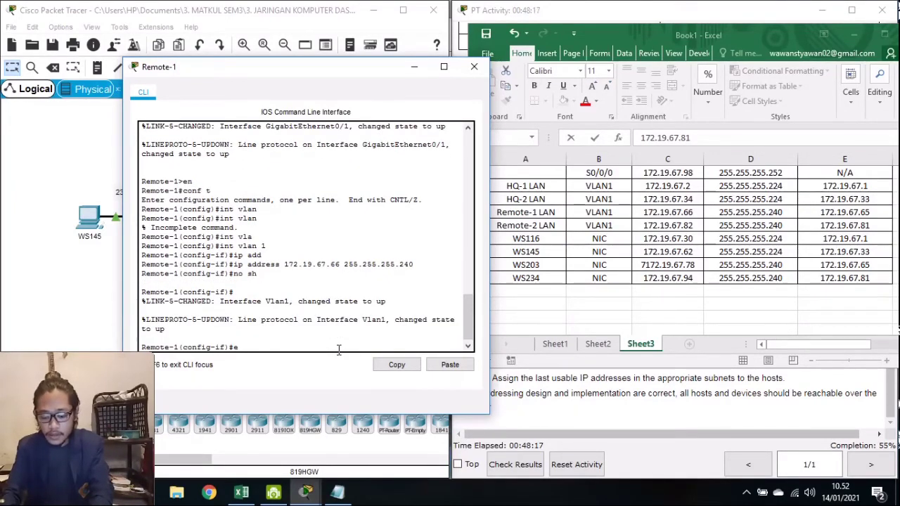
type("xit")
key("Return")
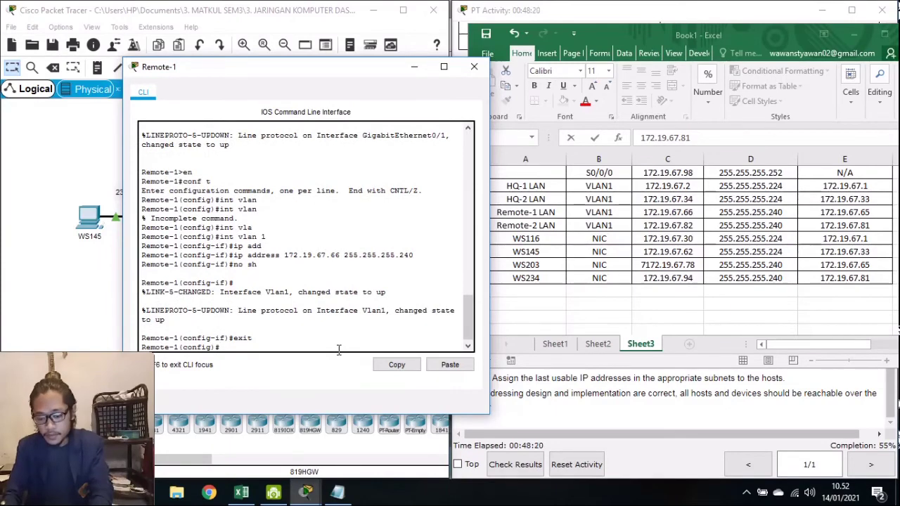
Set the Remote-1 switch's default gateway to 172.19.67.65 with ip default-gateway and close its window
type("ip def")
key("Tab")
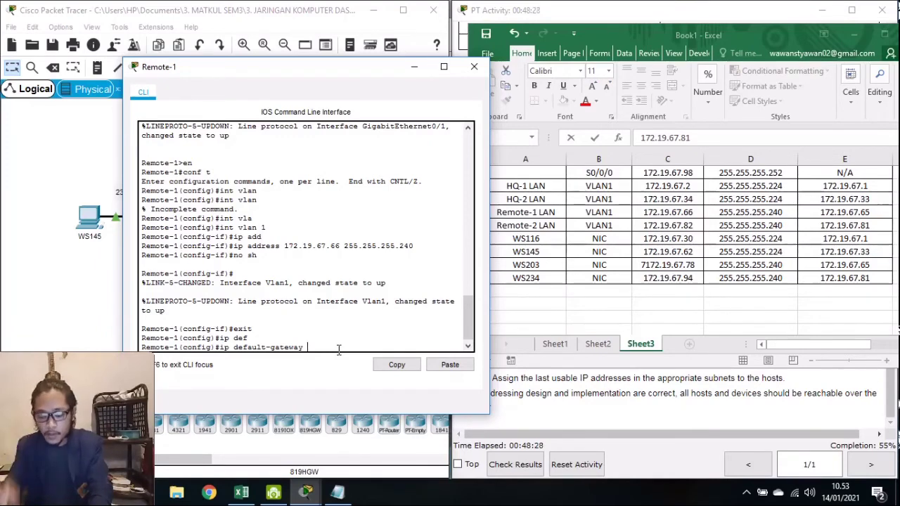
type("172.1")
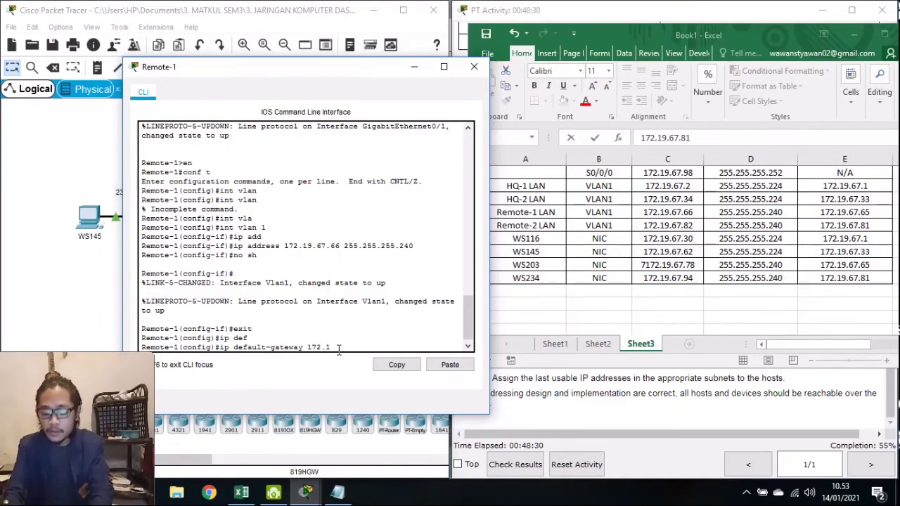
type("9.67.")
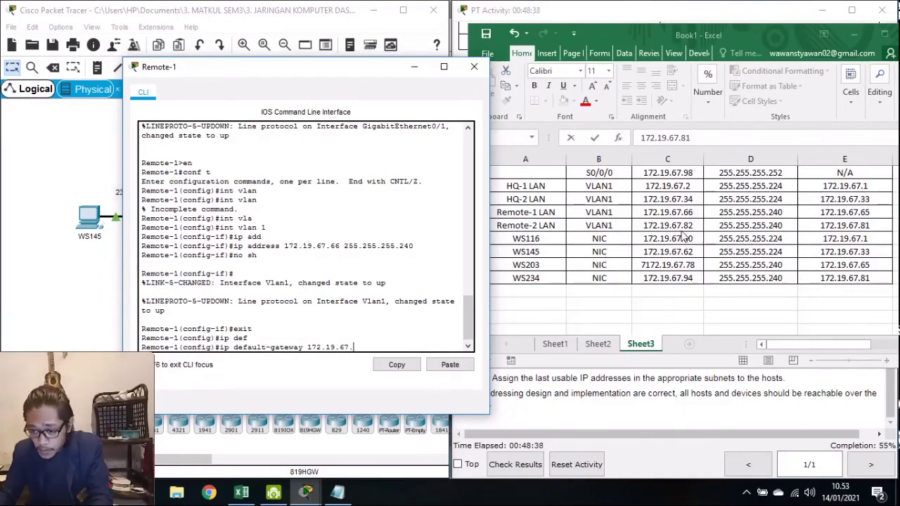
type("65")
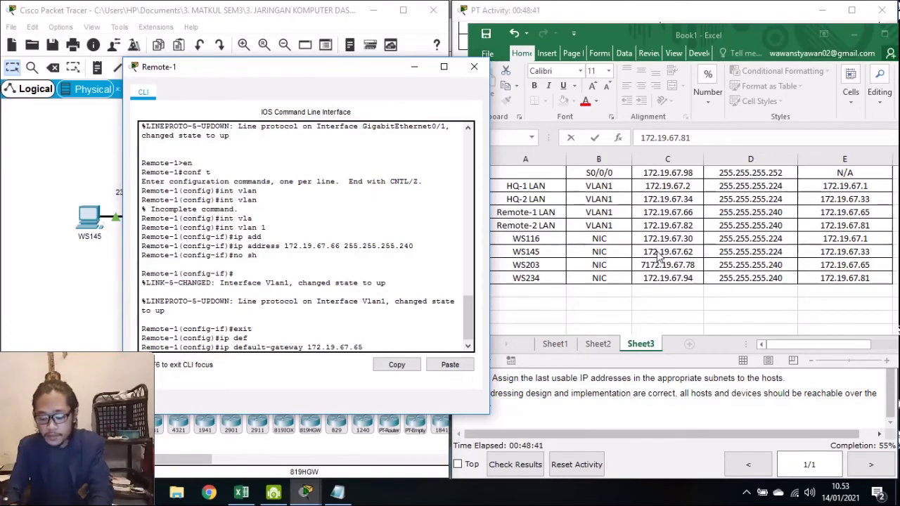
key("Return")
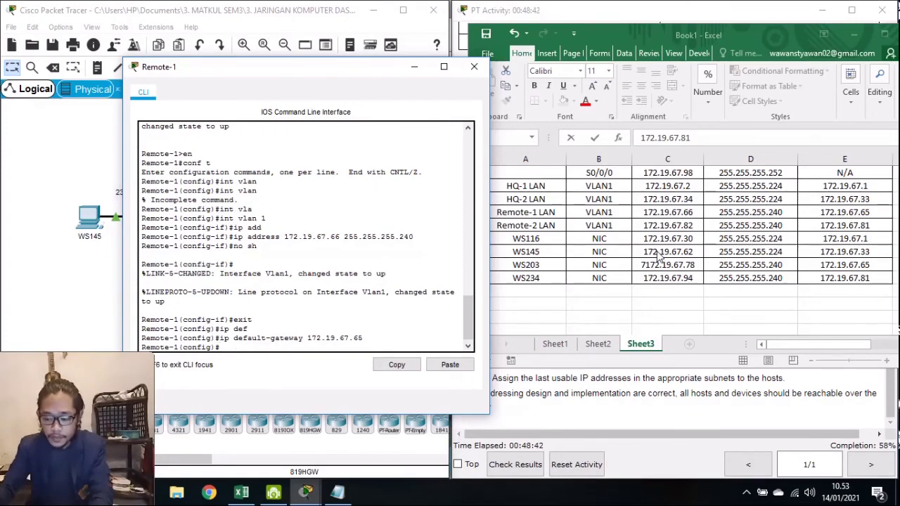
left_click(474, 66)
Open the Remote-2 switch's command line and enter privileged mode and global configuration mode with en and conf t
left_click(273, 139)
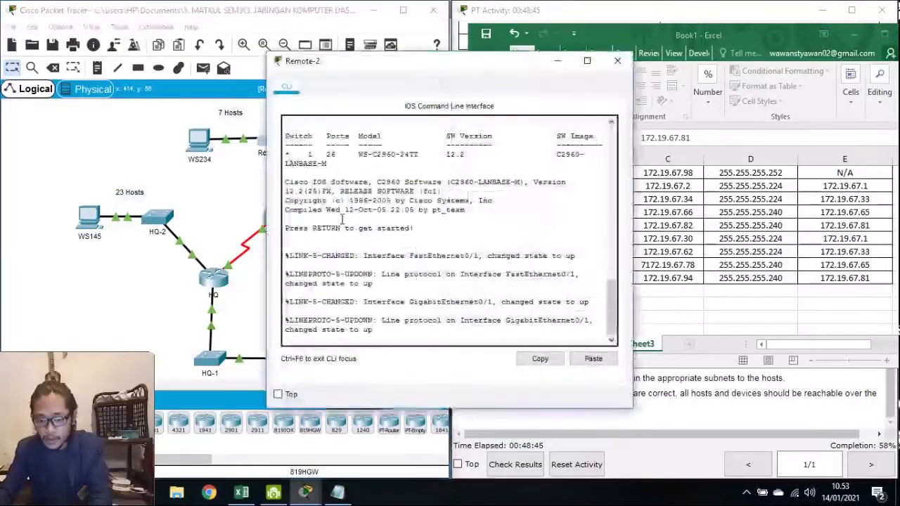
key("Return")
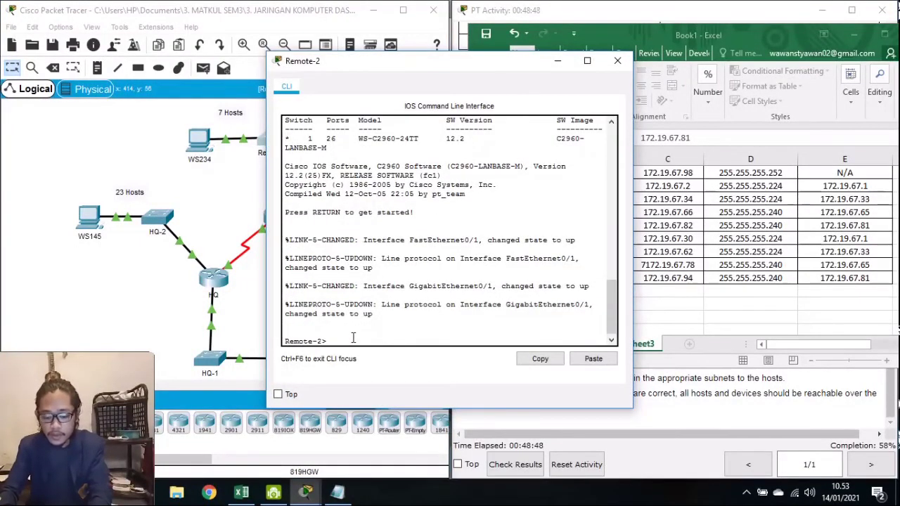
type("en")
key("Return")
type("conf t")
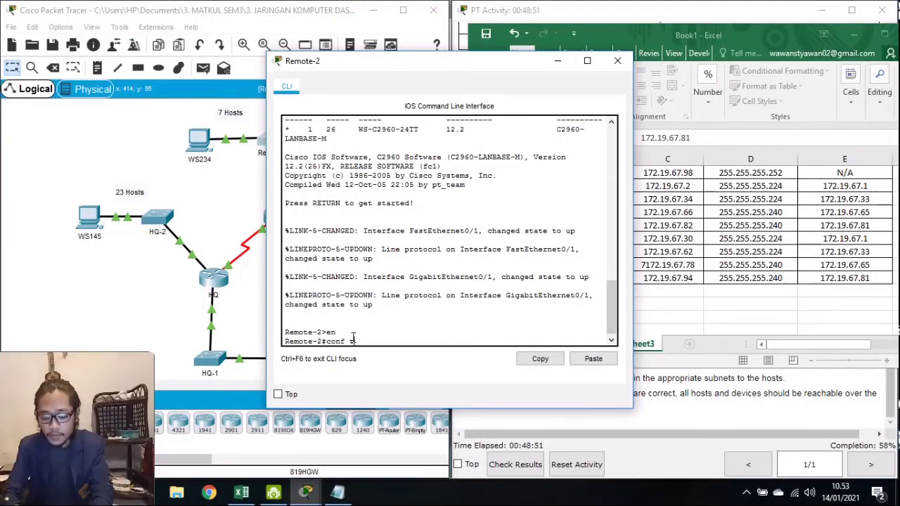
key("Return")
Enter VLAN 1 interface configuration on the Remote-2 switch and assign IP address 172.19.67.82 with subnet mask 255.255.255.240
type("int vlan")
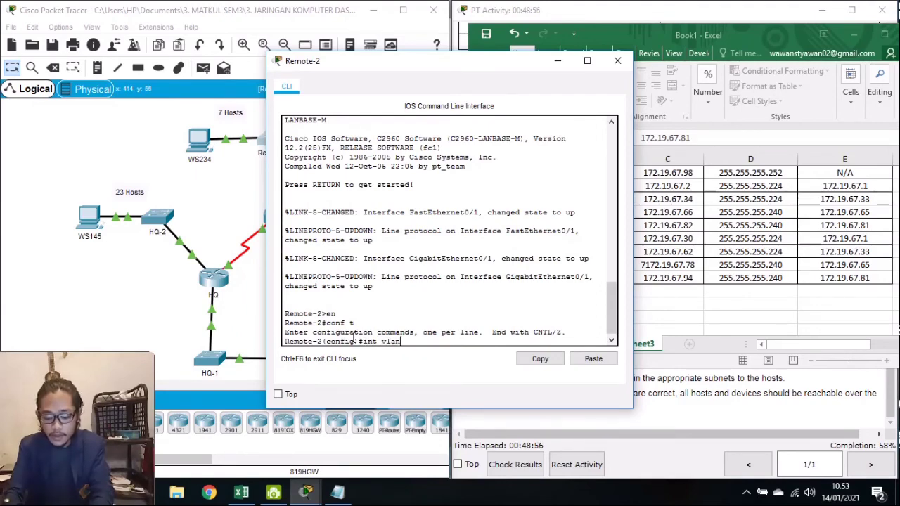
type(" 1")
key("Return")
type("ip a")
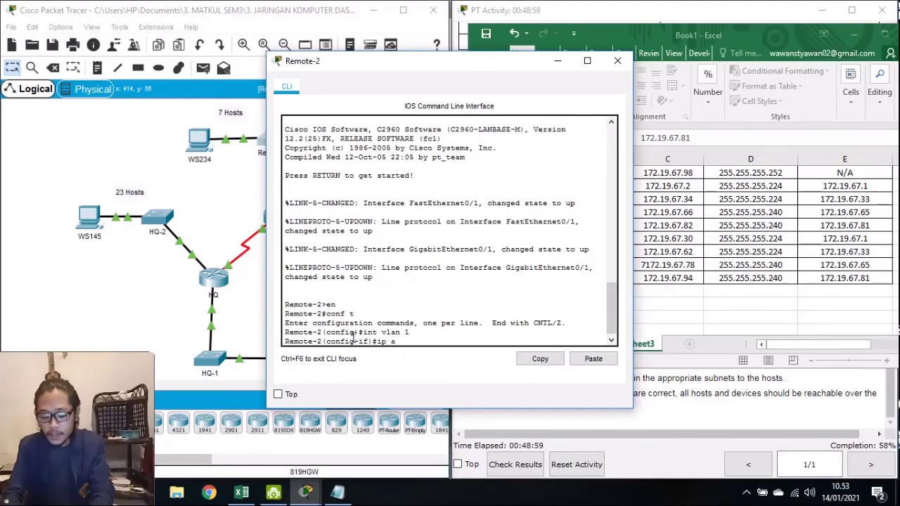
type("dd")
key("Tab")
type("1")
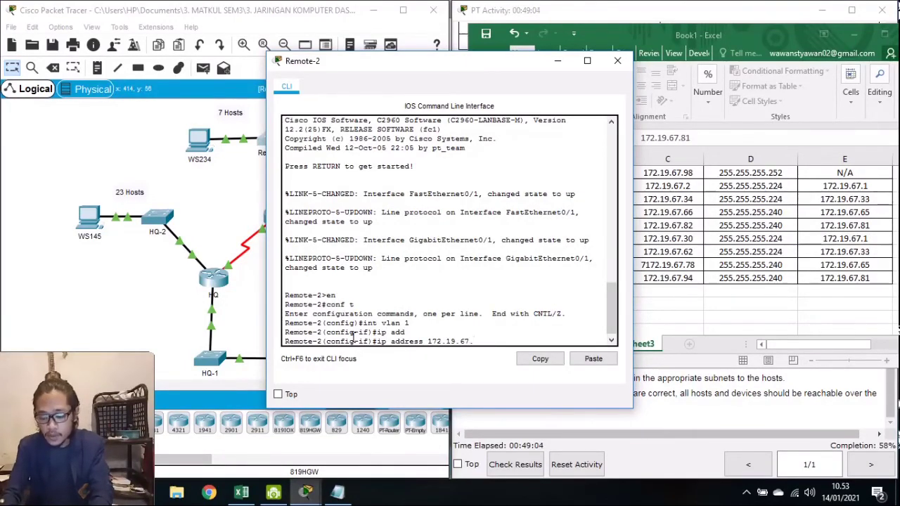
left_click_drag(421, 63, 287, 64)
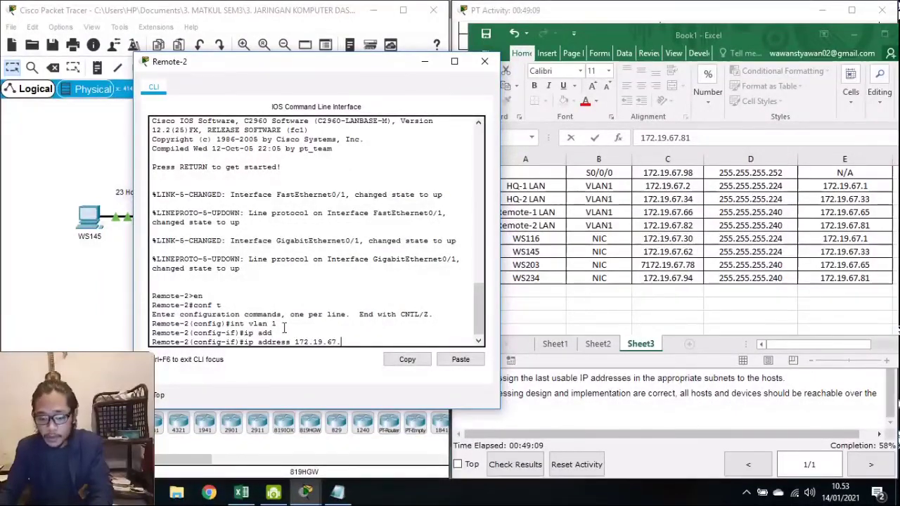
type("72.19.67.82")
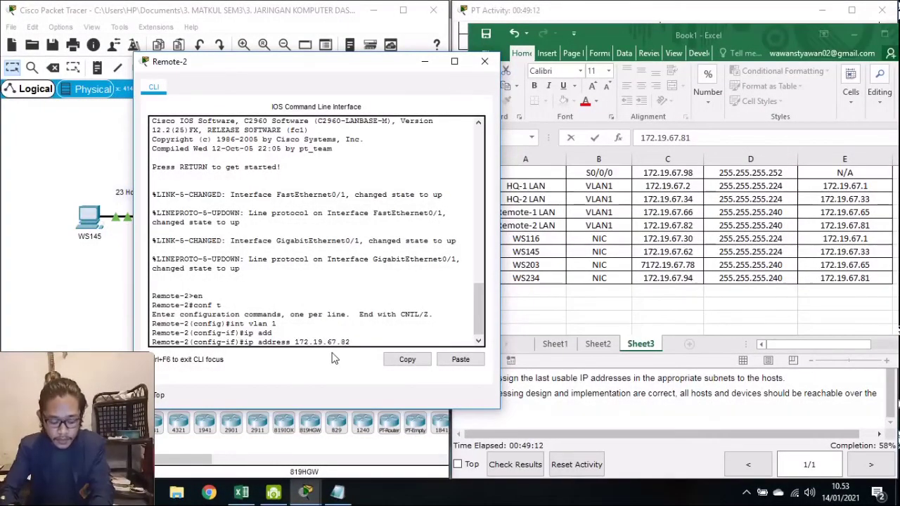
type(" 25")
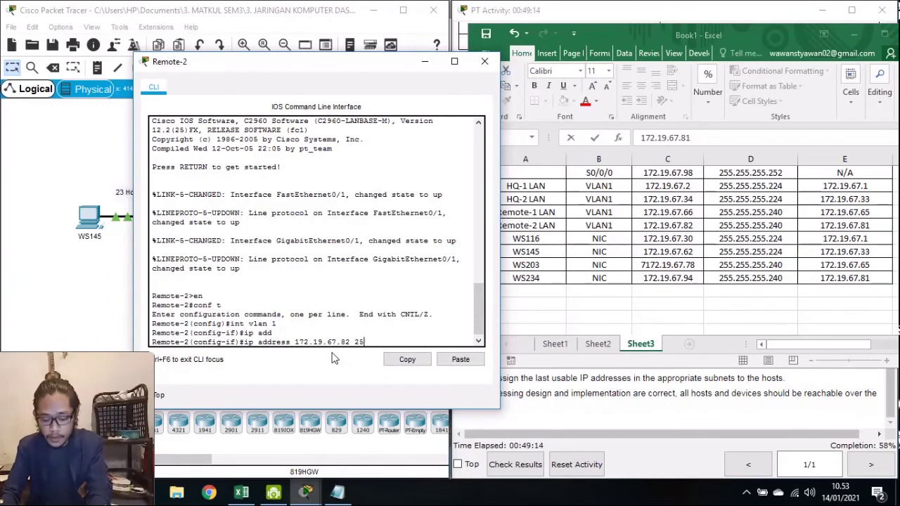
type("5.255.255.240")
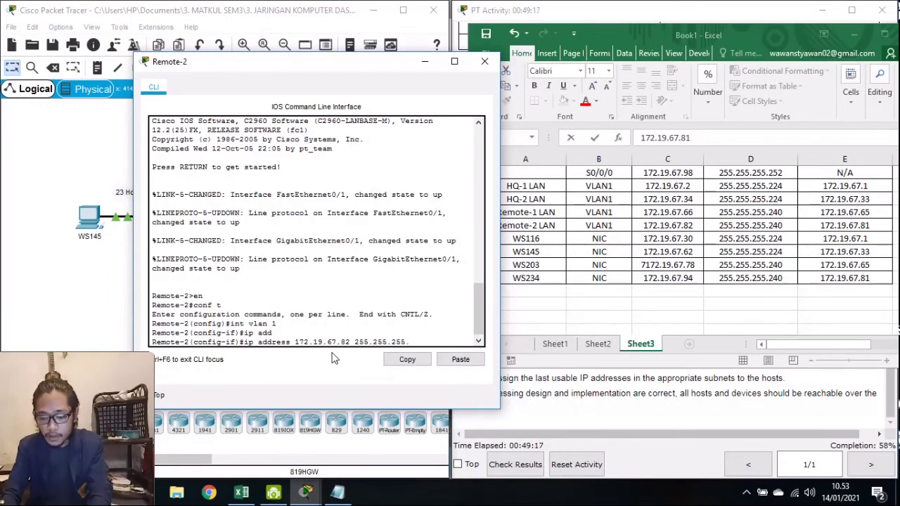
key("Return")
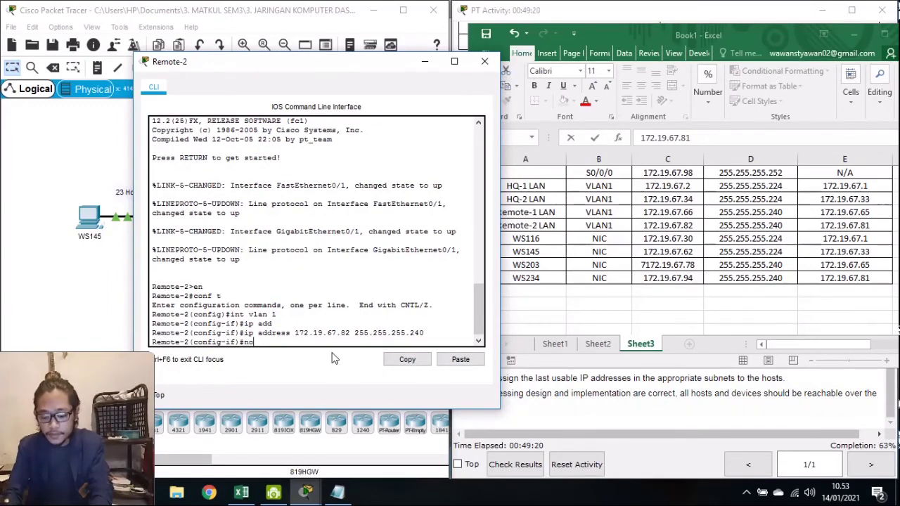
Enable the Remote-2 switch's VLAN 1 interface with no sh and exit to global configuration mode
type("no sh")
key("Return")
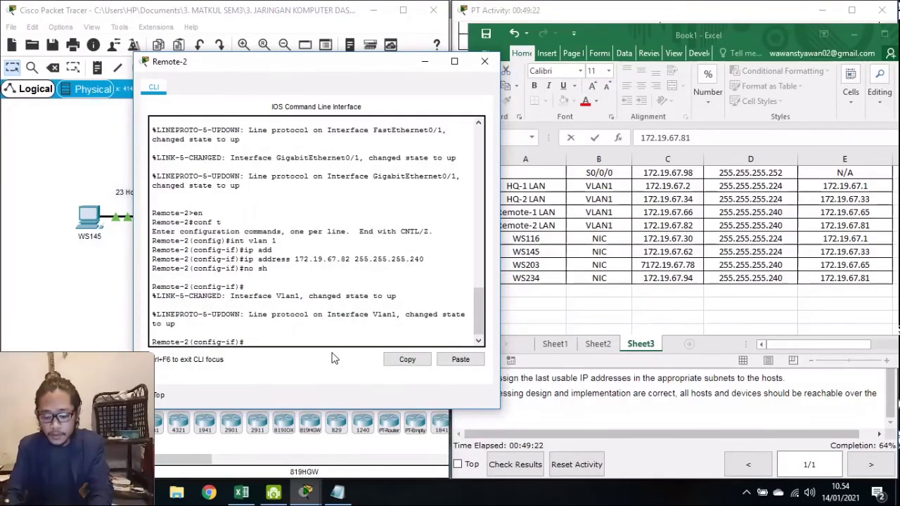
type("exit")
key("Return")
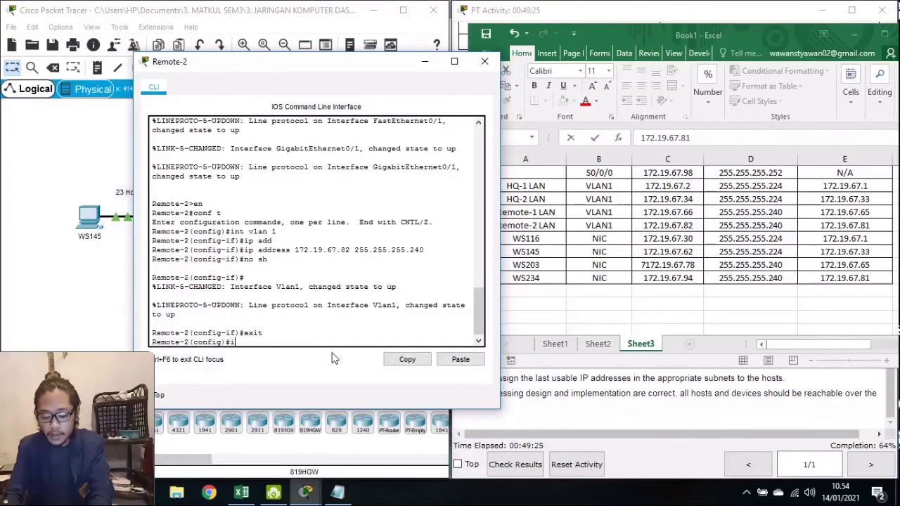
Set the Remote-2 switch's default gateway to 172.19.67.81 with ip default-gateway and close its window
type("ip def")
key("Tab")
type("1")
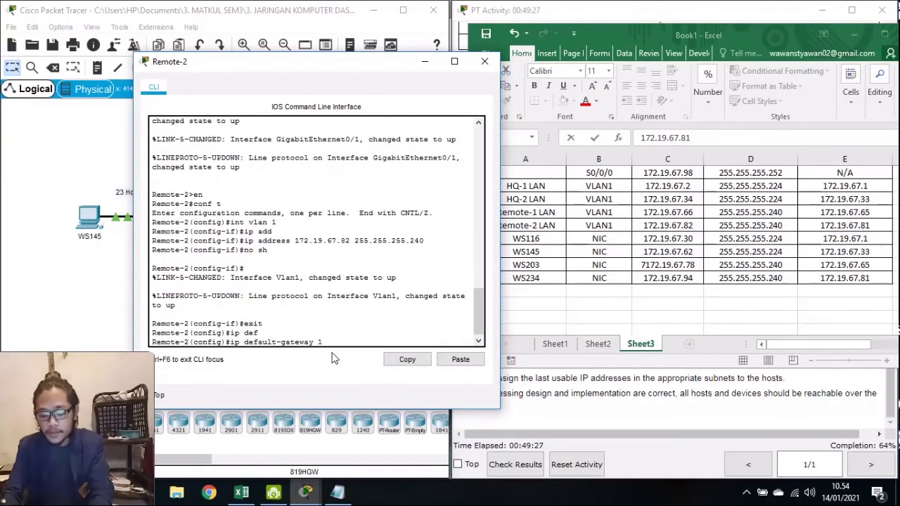
type("72.19.67.81")
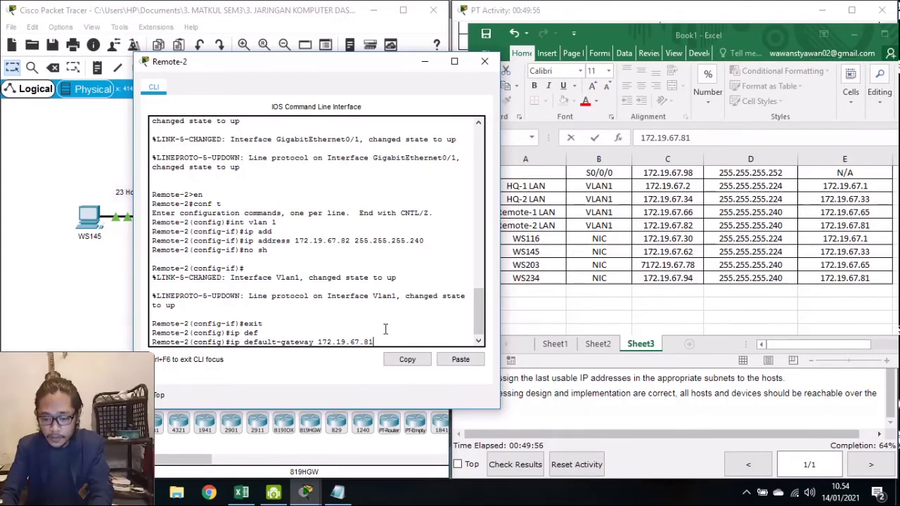
key("Return")
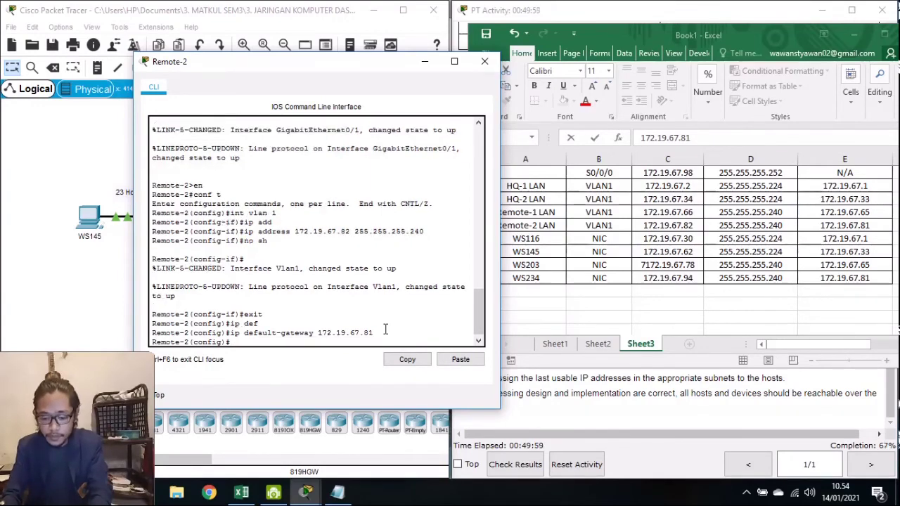
left_click(484, 64)
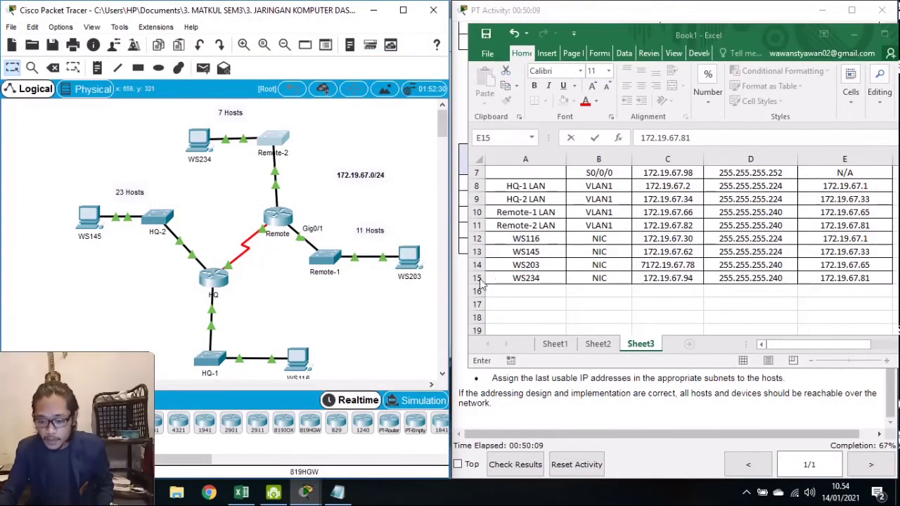
Open the IP configuration of host WS116 and set its static IPv4 address to 172.19.67.30
left_click(298, 362)
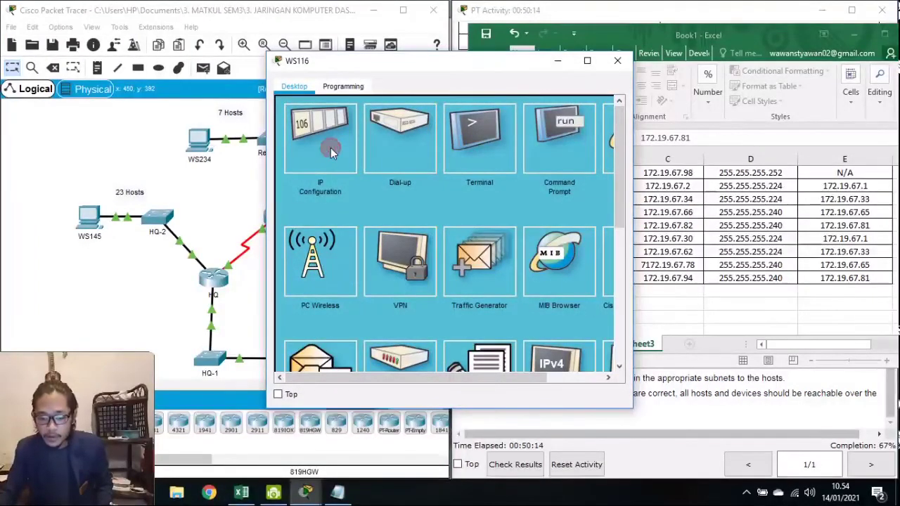
left_click(331, 153)
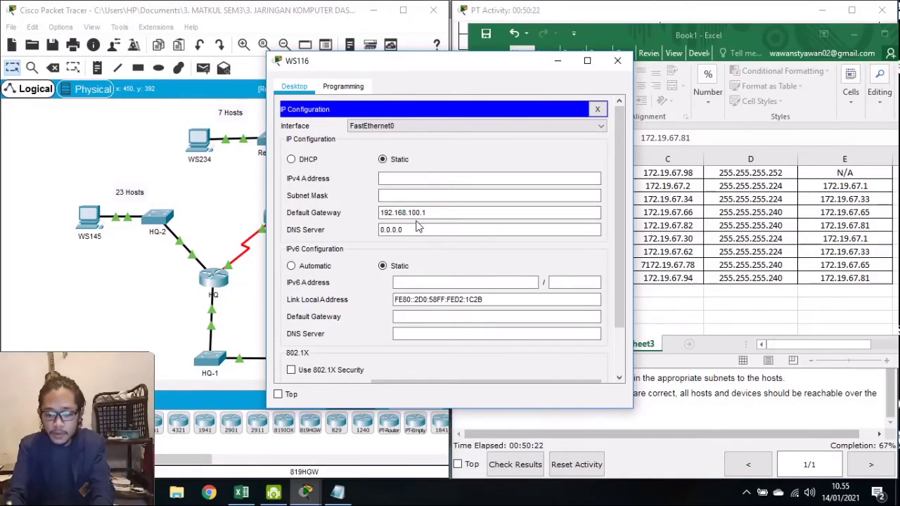
left_click(423, 177)
type("1")
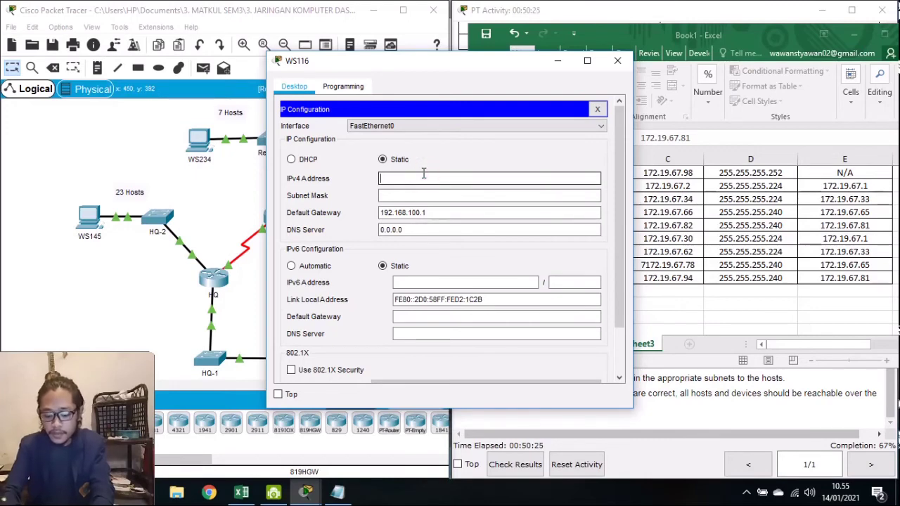
type("72.19.67")
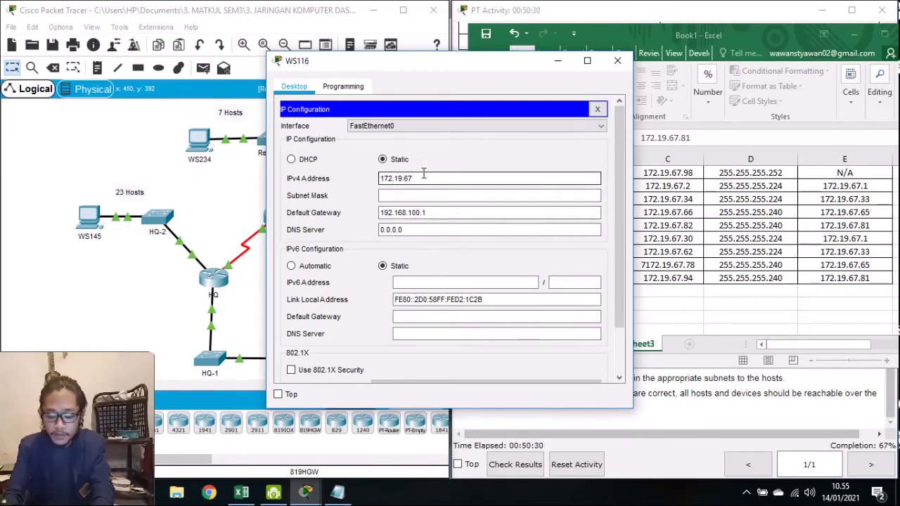
type(".")
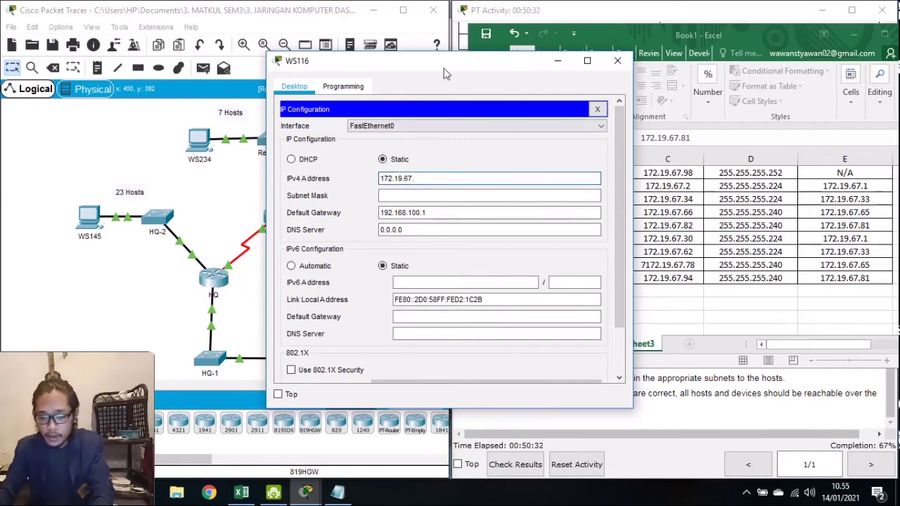
left_click_drag(445, 61, 300, 55)
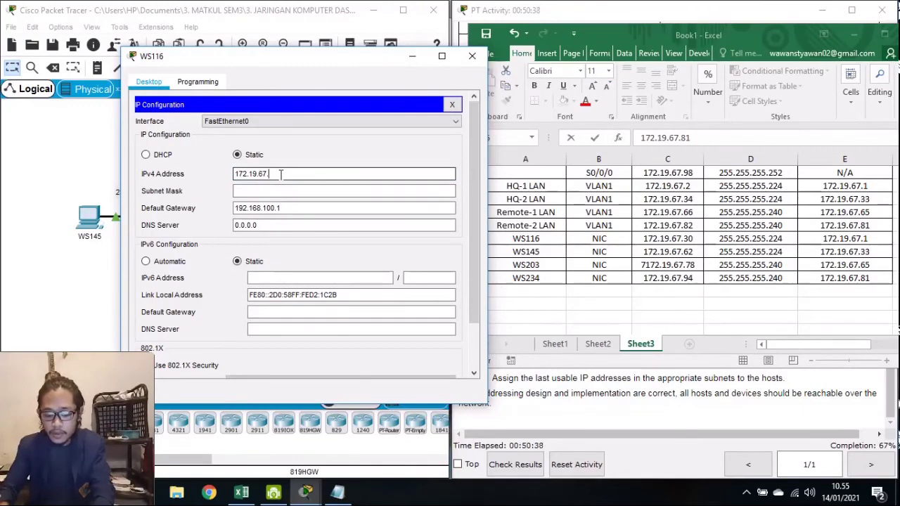
type("30")
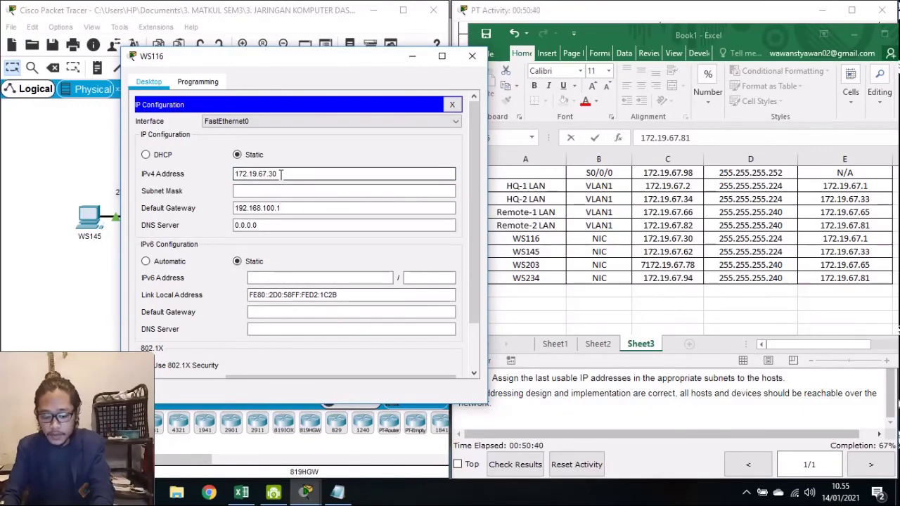
Set the subnet mask of host WS116 to 255.255.255.224
key("Tab")
key("Left")
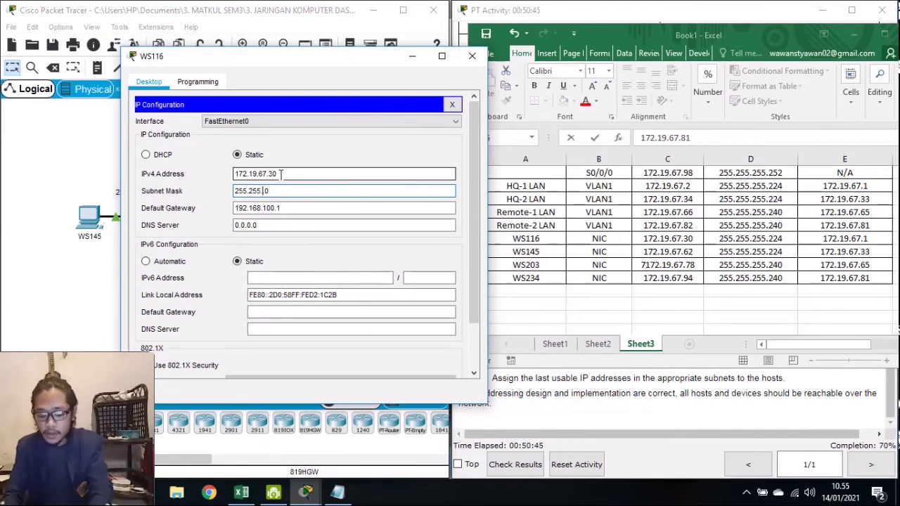
type("5.255")
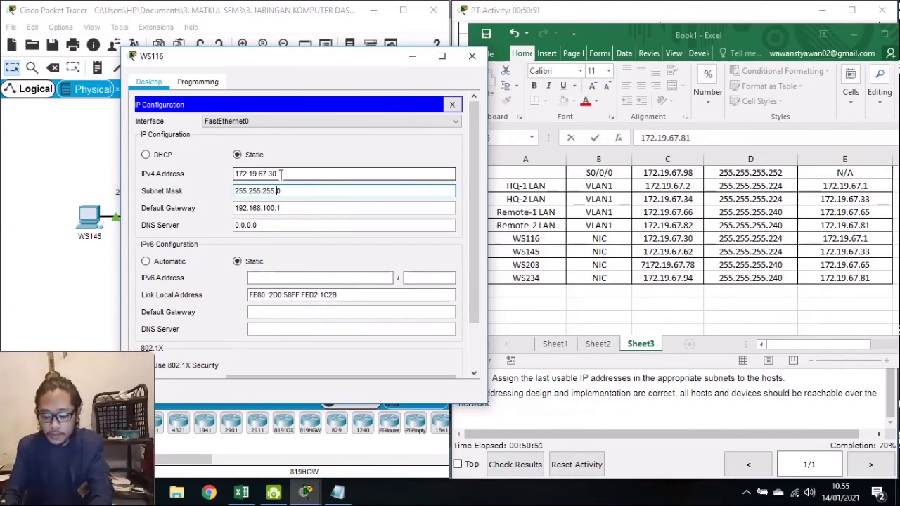
type(".")
key("Delete")
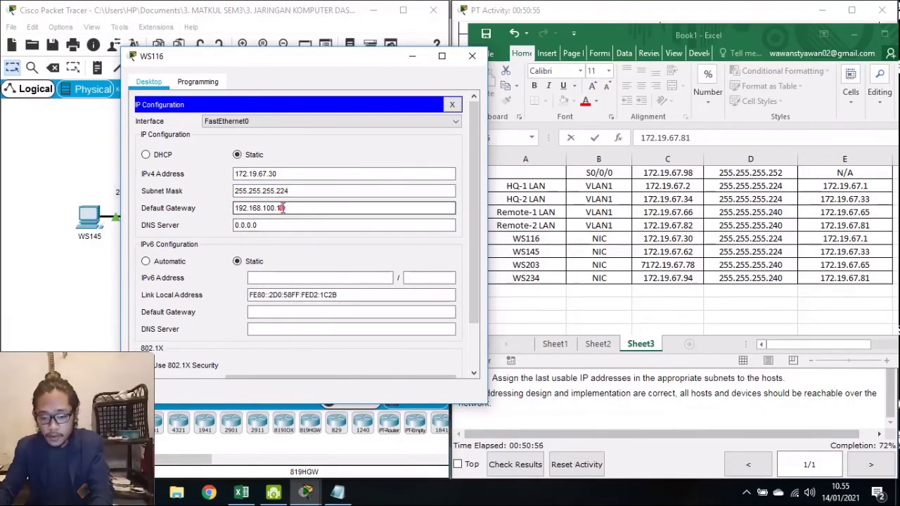
Replace the IPv4 default gateway of host WS116 with 172.19.67.1
left_click_drag(282, 208, 214, 207)
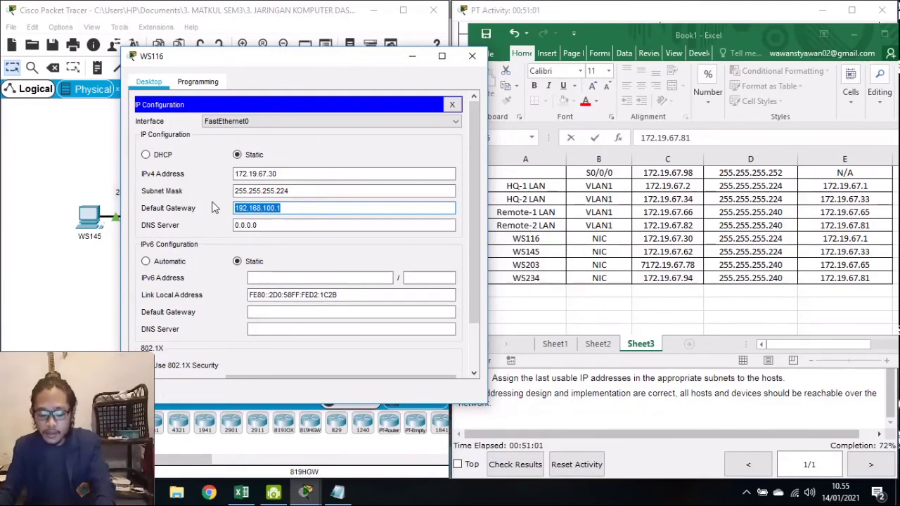
type("172.19.67")
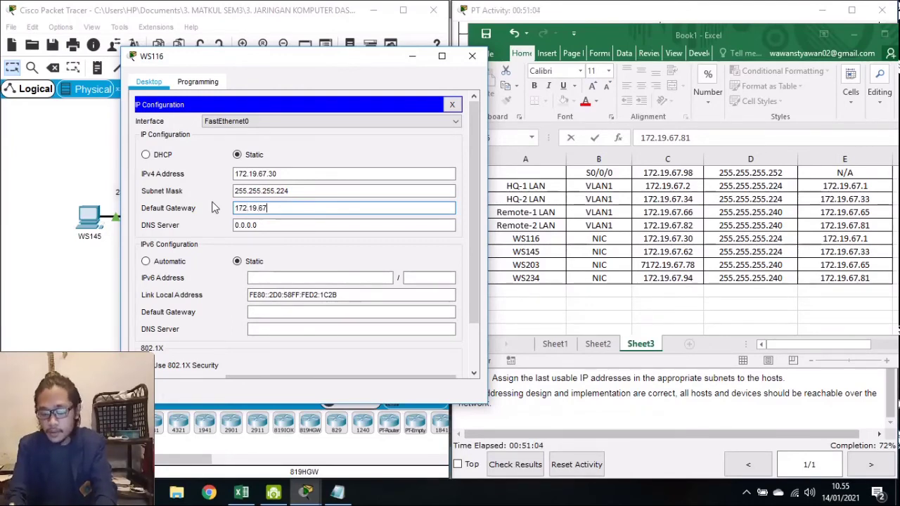
type(".1")
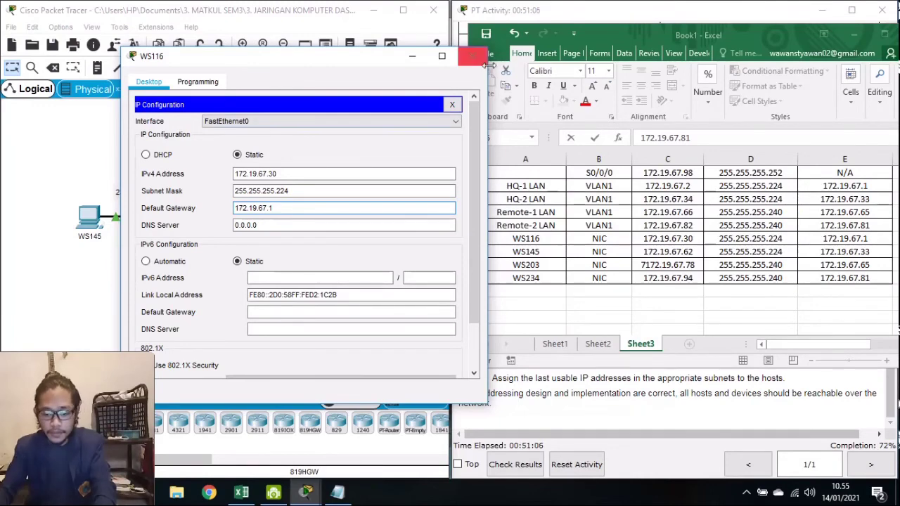
Close the WS116 window and set the static IPv4 address of host WS145 to 172.19.67.62
left_click(452, 104)
left_click(474, 65)
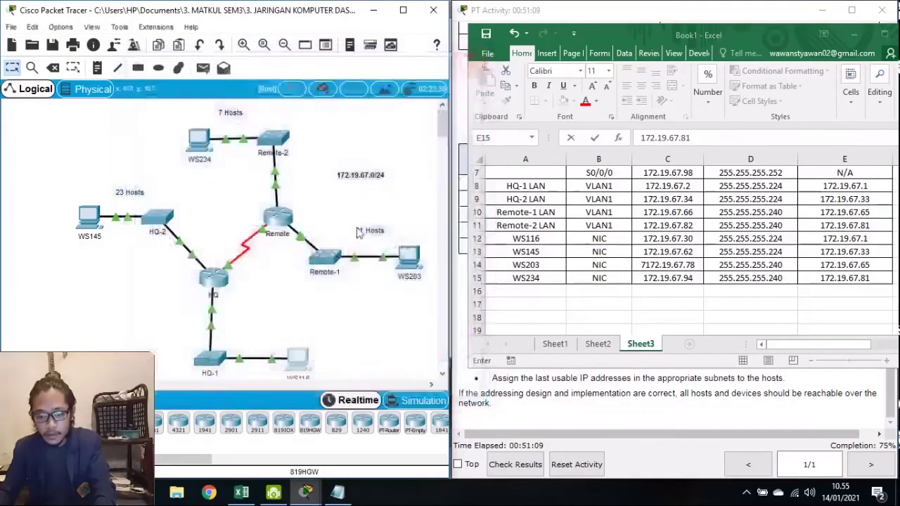
left_click(86, 221)
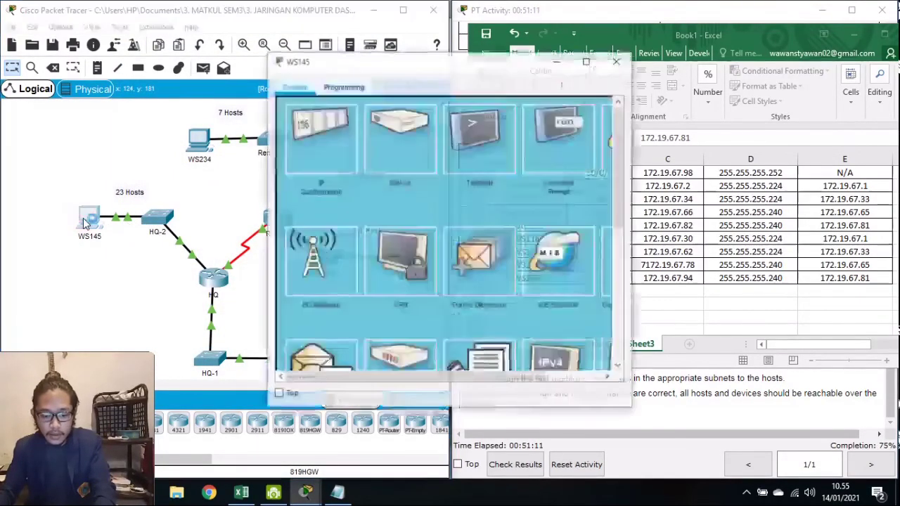
left_click(355, 144)
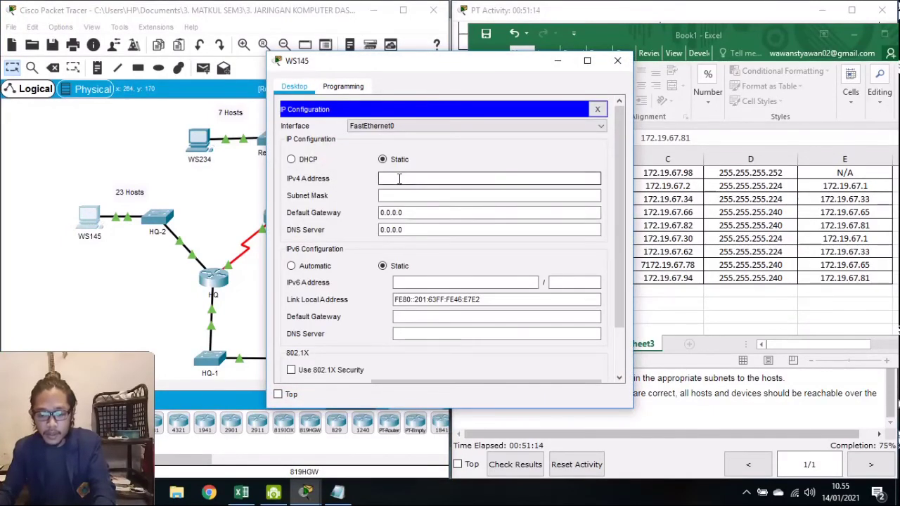
left_click_drag(403, 64, 258, 66)
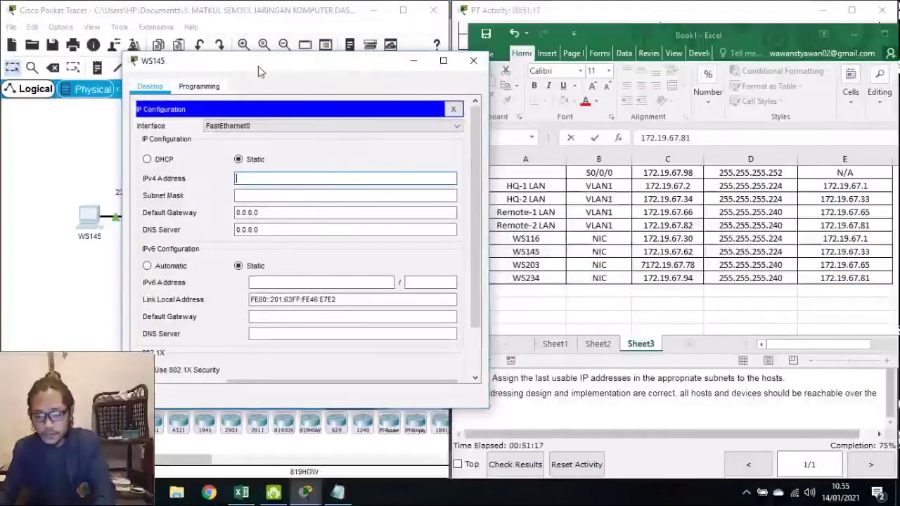
type("172")
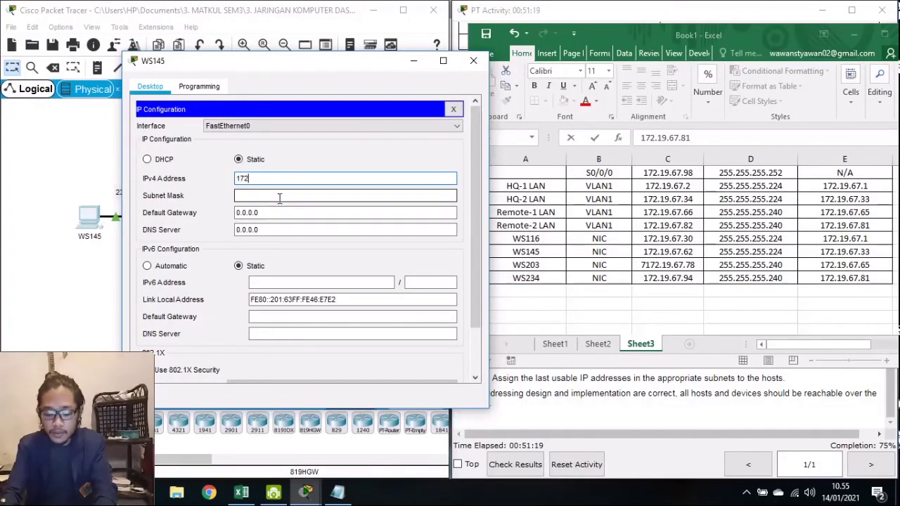
type(".19.67.62")
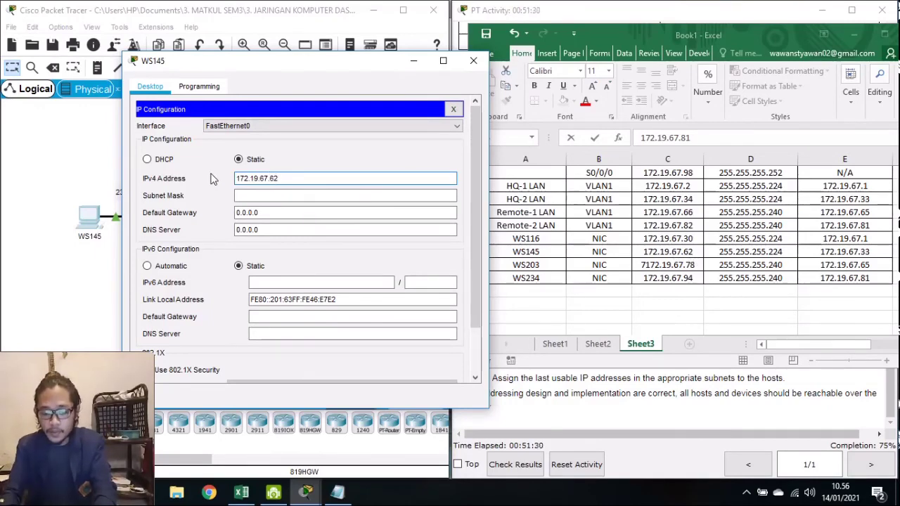
Set the subnet mask of host WS145 to 255.255.255.224
key("Tab")
type("255.255.255.")
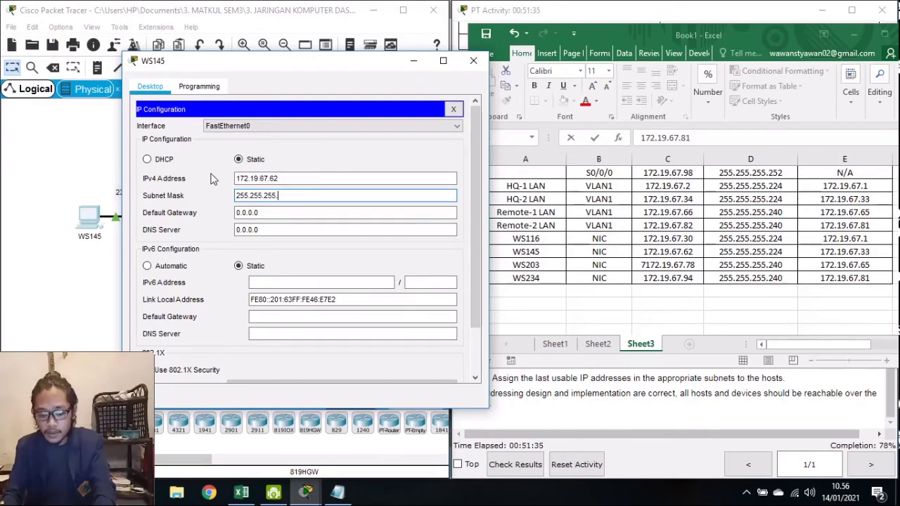
type("224")
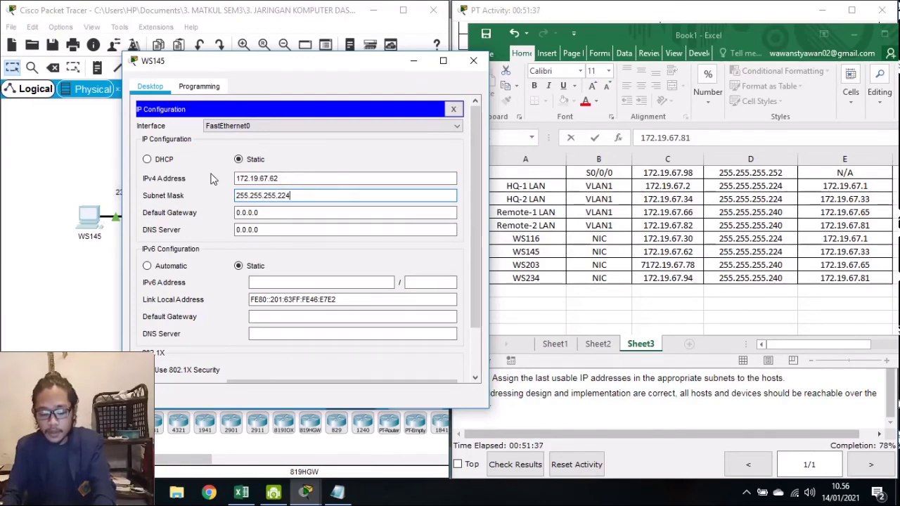
Set the IPv4 default gateway of host WS145 to 172.19.67.33 and close its window
key("Tab")
type("1")
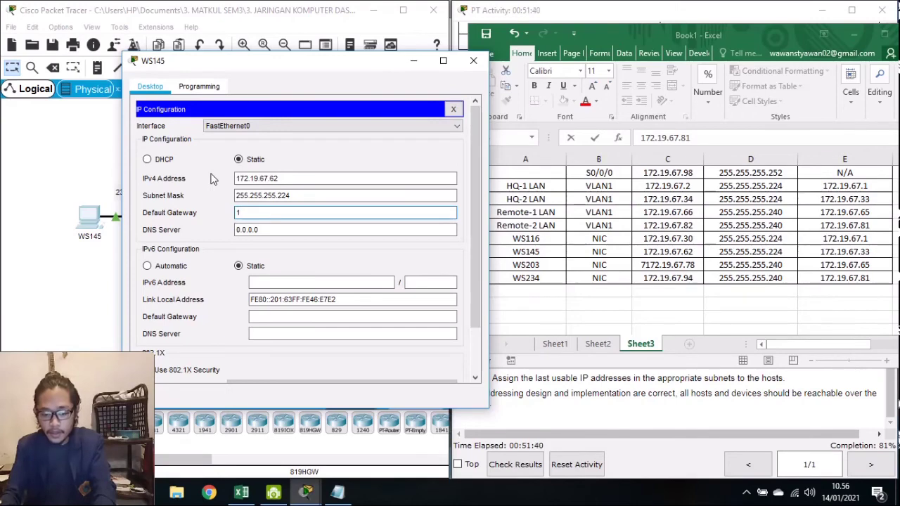
type("72")
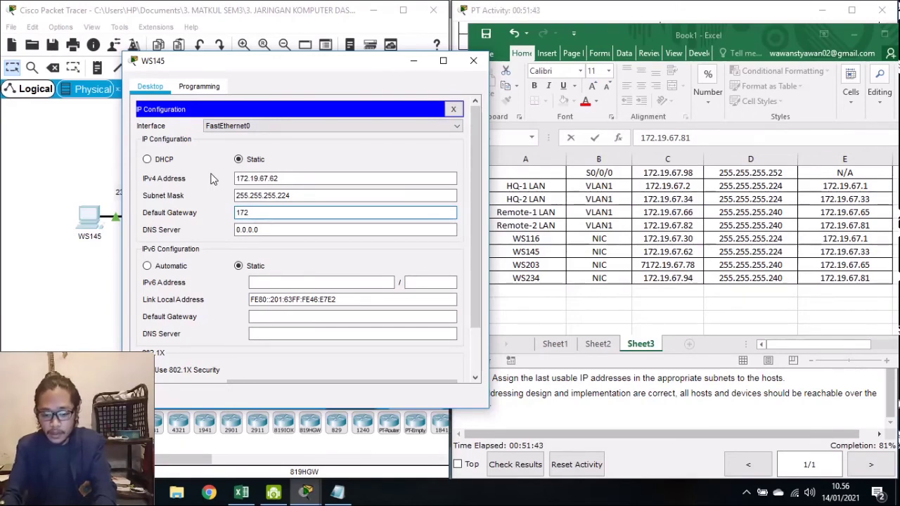
type(".")
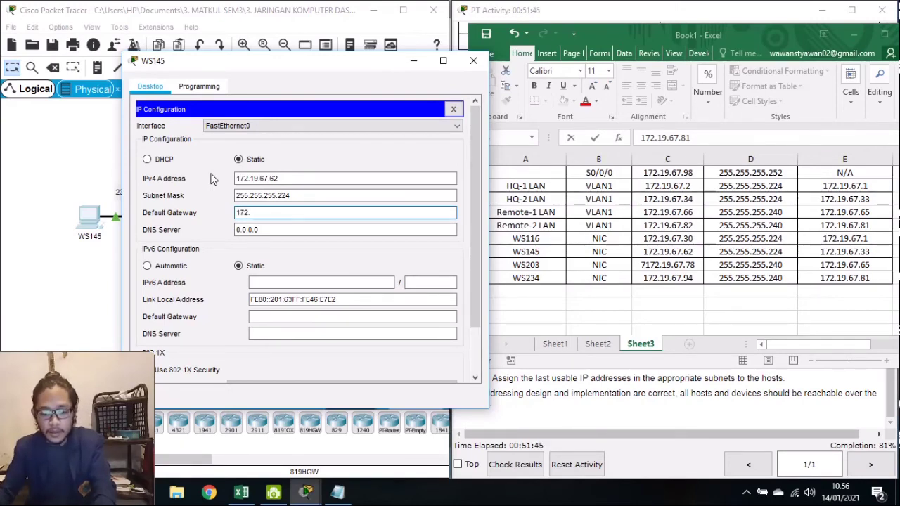
type("1")
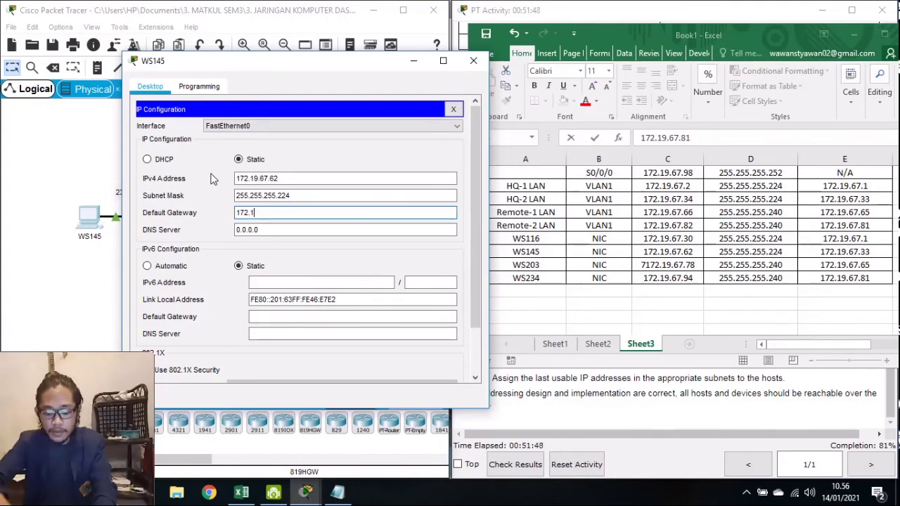
type("9")
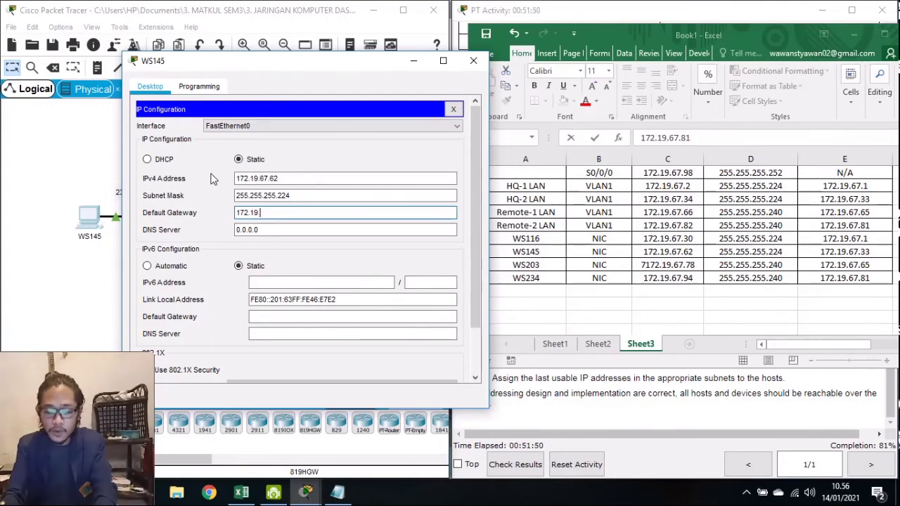
type(".67.")
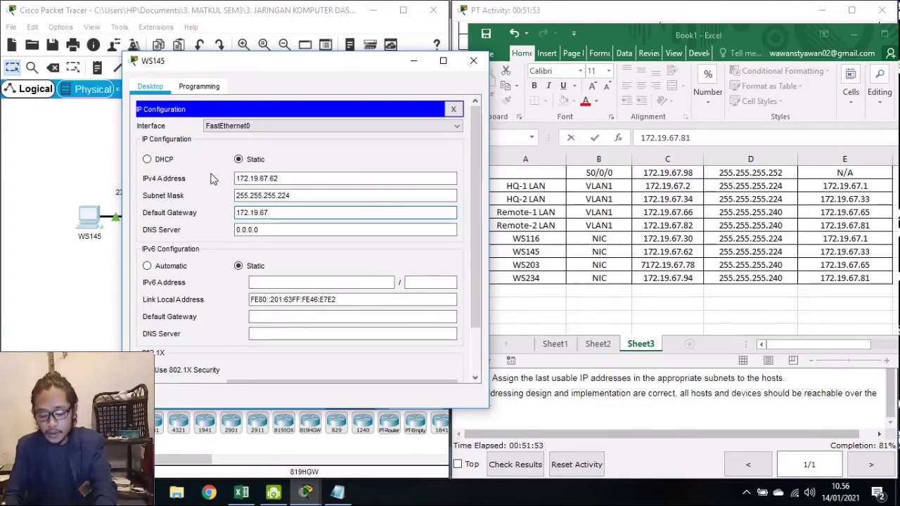
left_click(284, 215)
type("33")
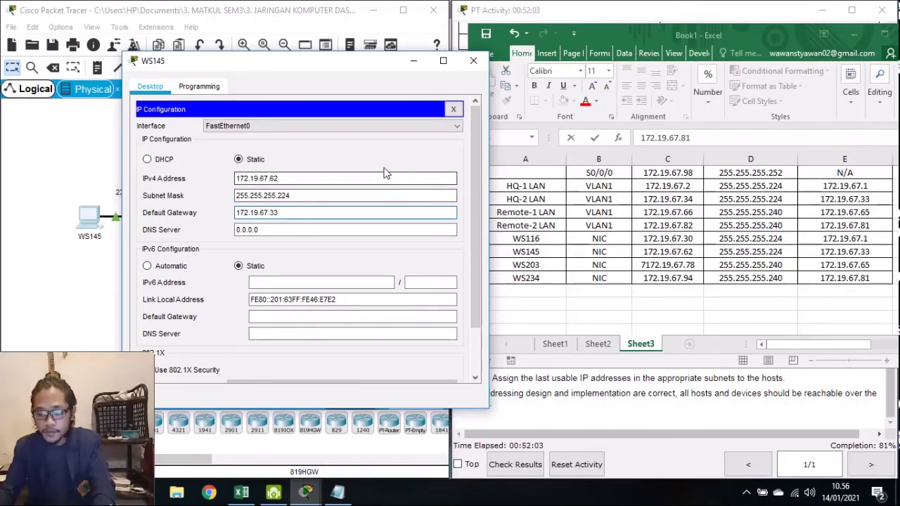
left_click(454, 109)
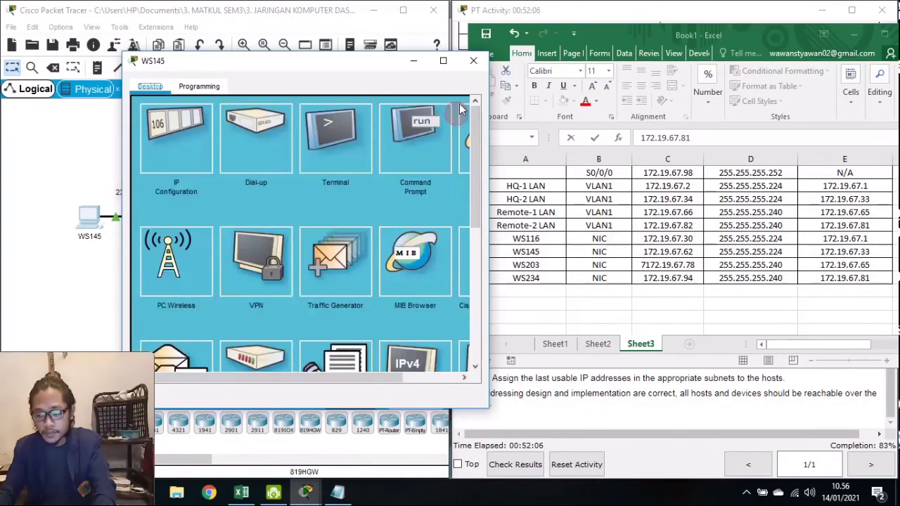
left_click(473, 60)
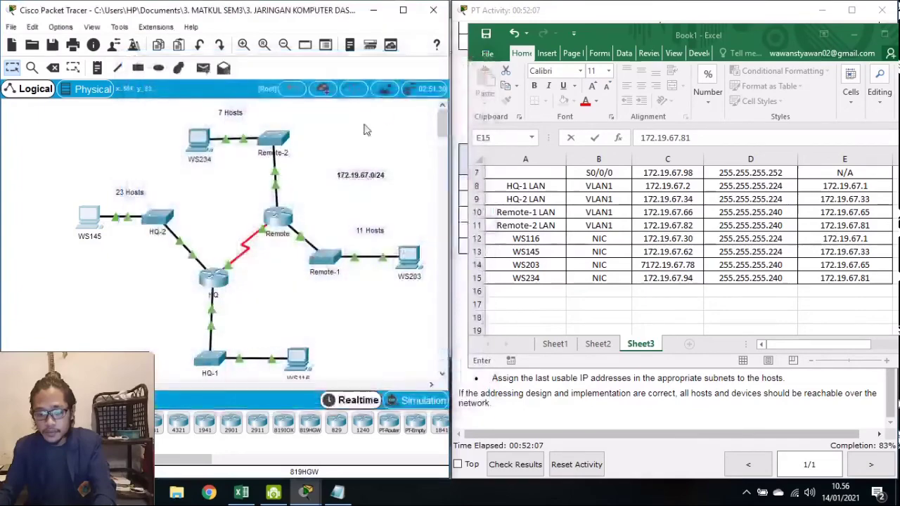
Open the IP configuration of host WS203 and set its static IPv4 address to 172.19.67.78
left_click(415, 261)
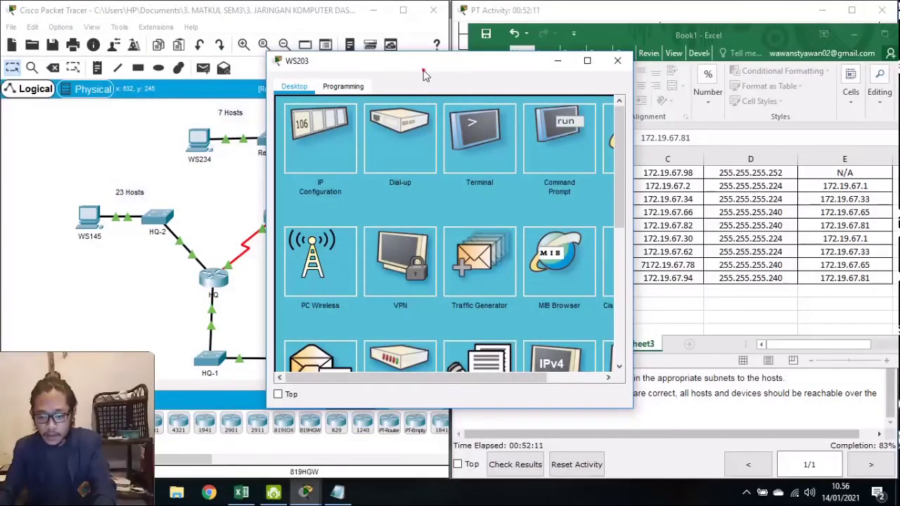
left_click_drag(424, 73, 391, 99)
left_click(287, 165)
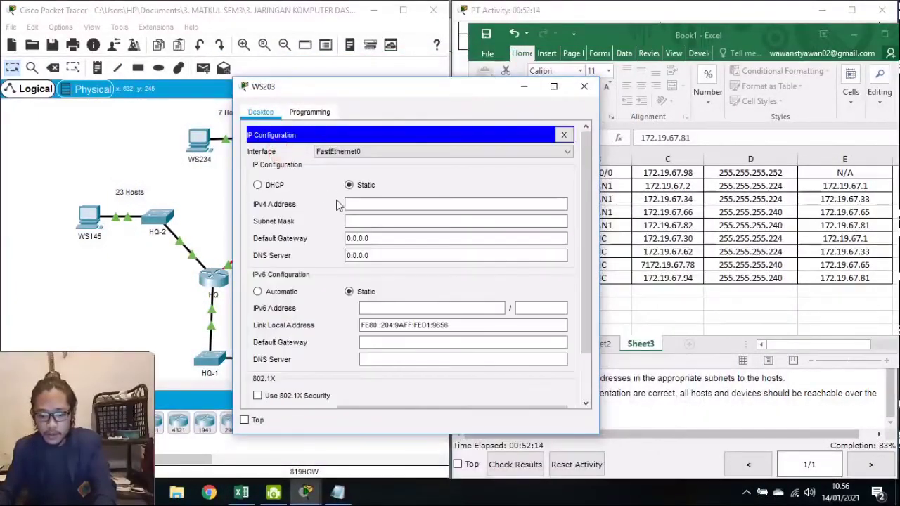
left_click(368, 203)
type("172")
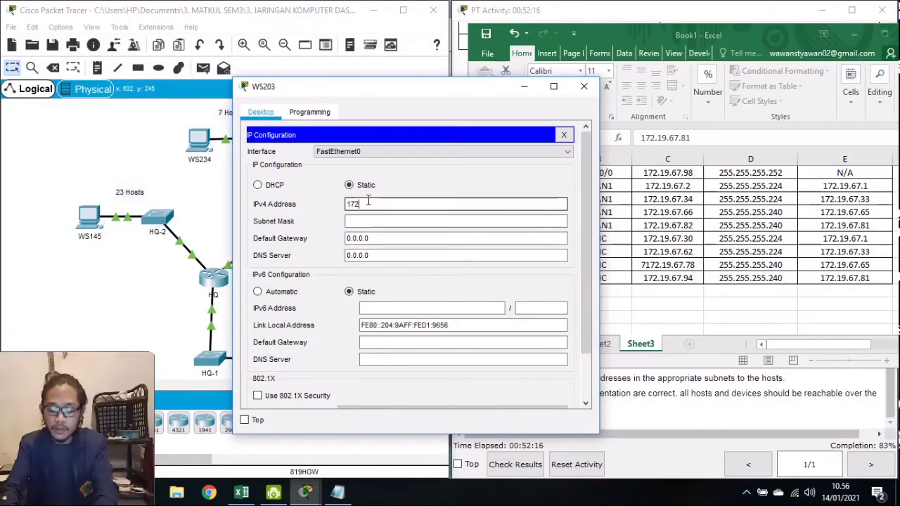
type(".19")
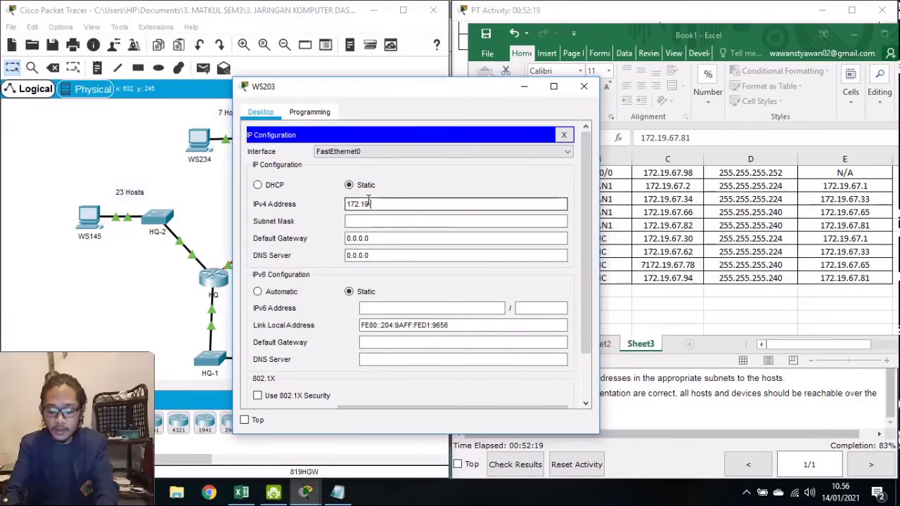
type(".67")
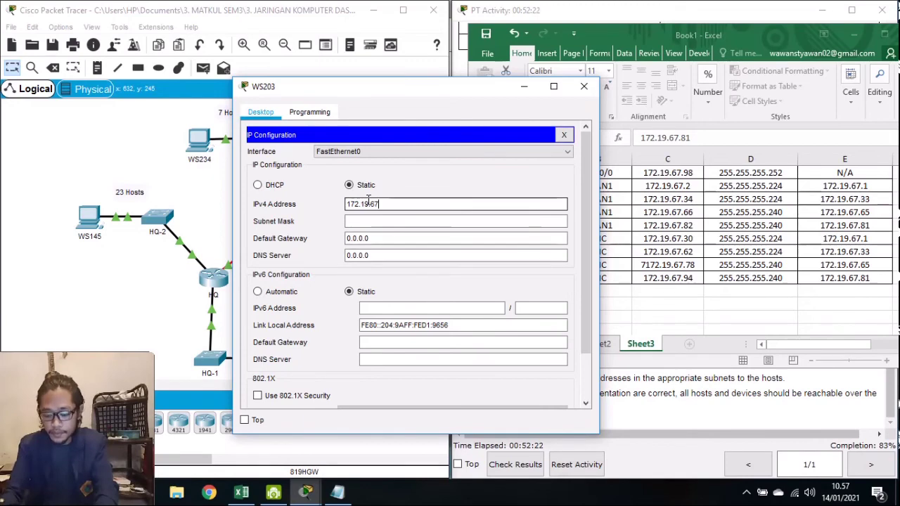
type(".")
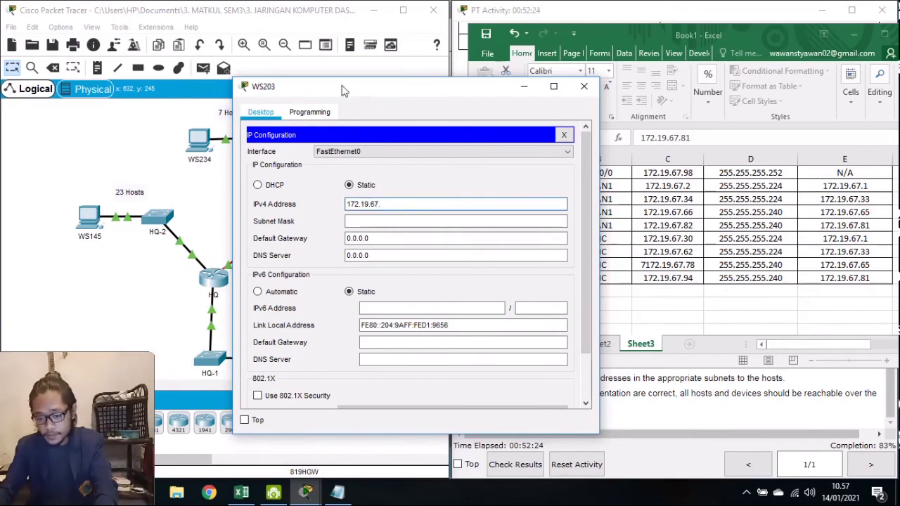
left_click_drag(342, 85, 251, 78)
left_click(346, 196)
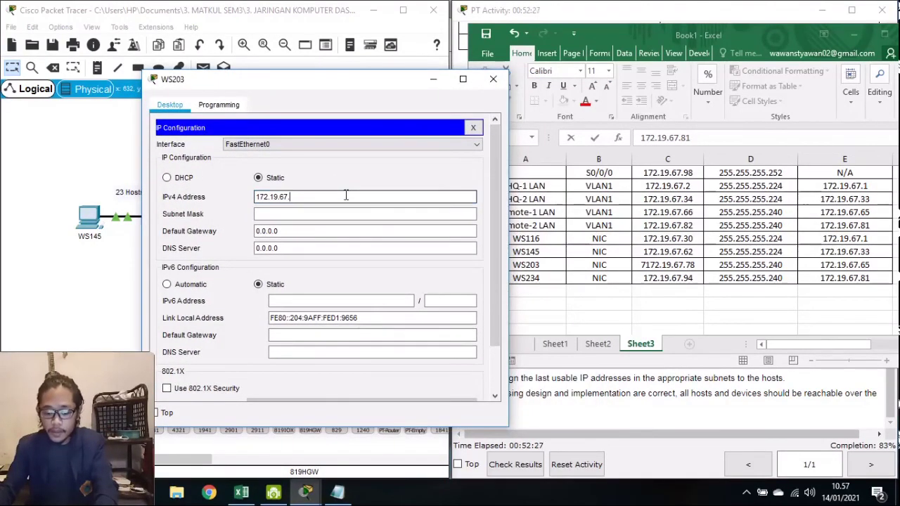
Change the subnet mask of host WS203 to 255.255.255.240
key("Tab")
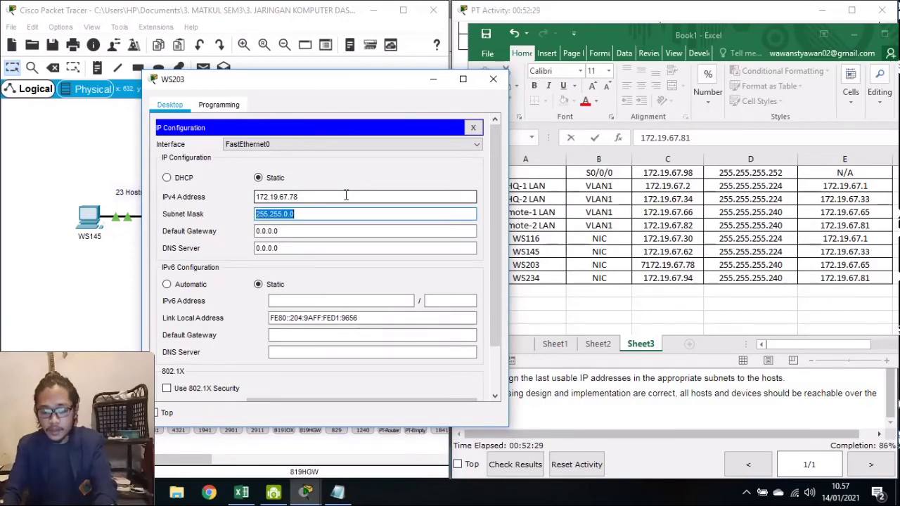
key("Right")
key("BackSpace")
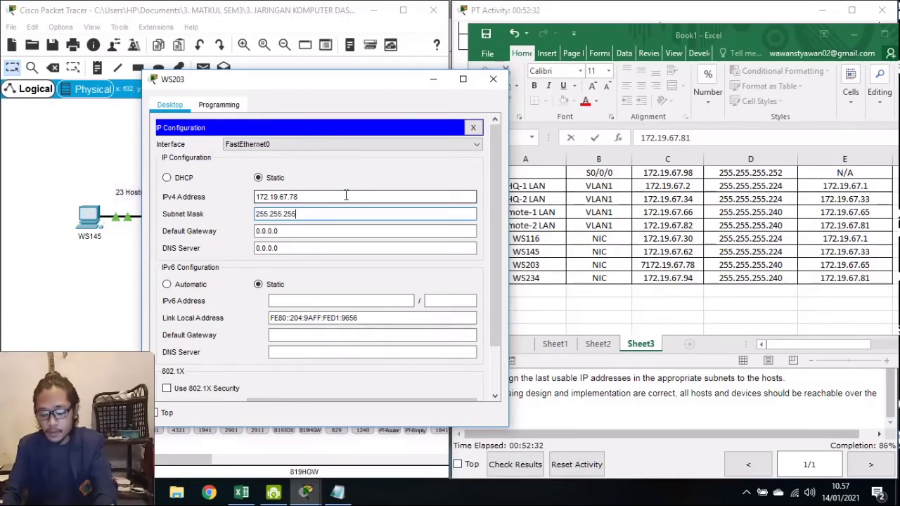
type("255.24")
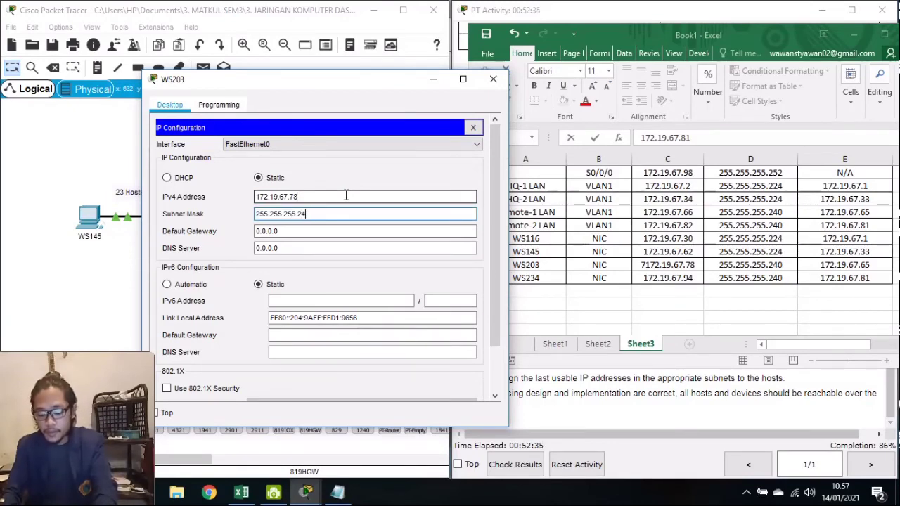
type("0")
Set the IPv4 default gateway of host WS203 to 172.19.67.65 and close its window
key("Tab")
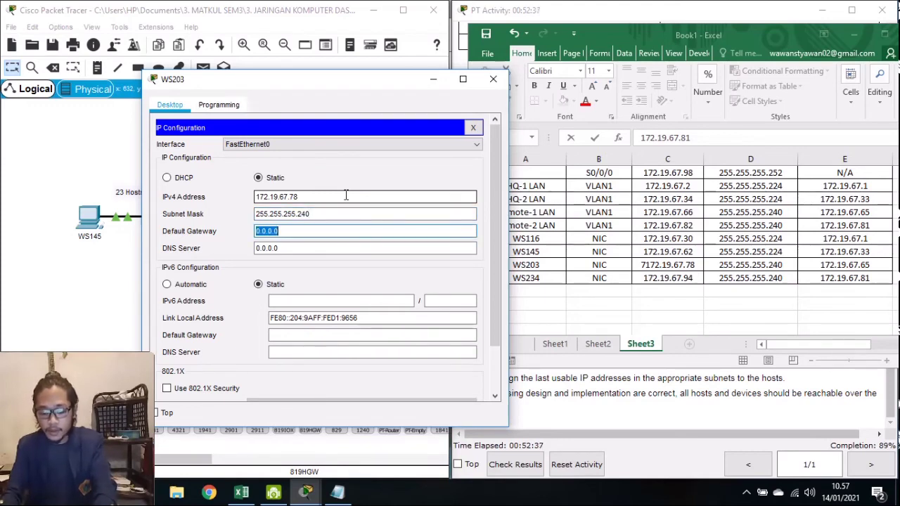
type("172.19.67.65")
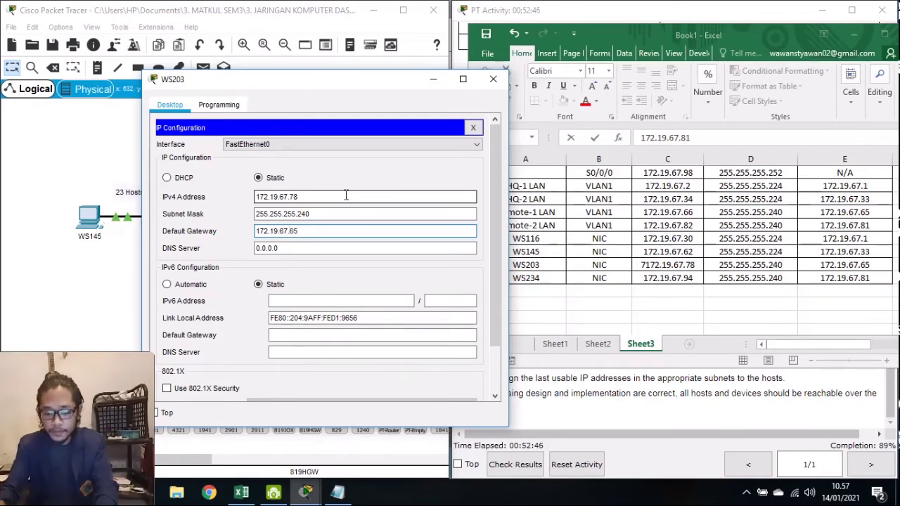
left_click(472, 126)
left_click(493, 78)
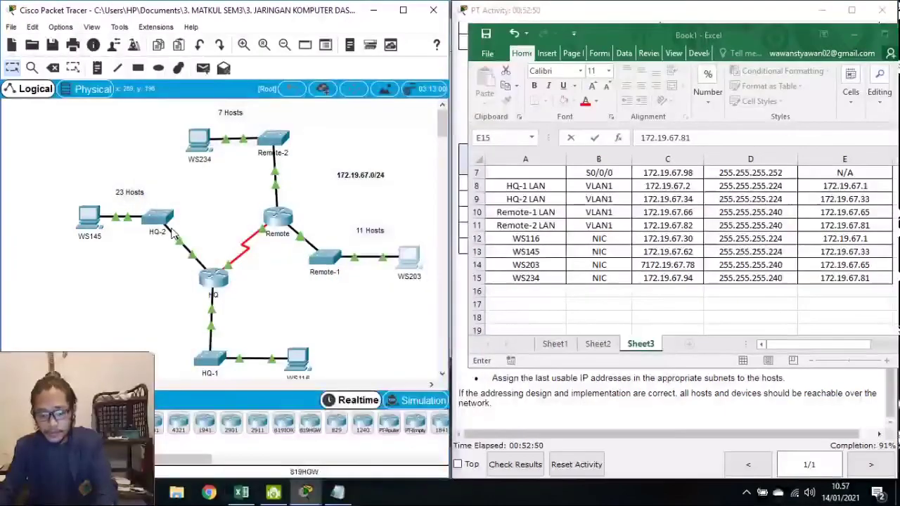
Open the IP configuration of host WS234 and set its static IPv4 address to 172.19.67.94
left_click(199, 140)
left_click(309, 119)
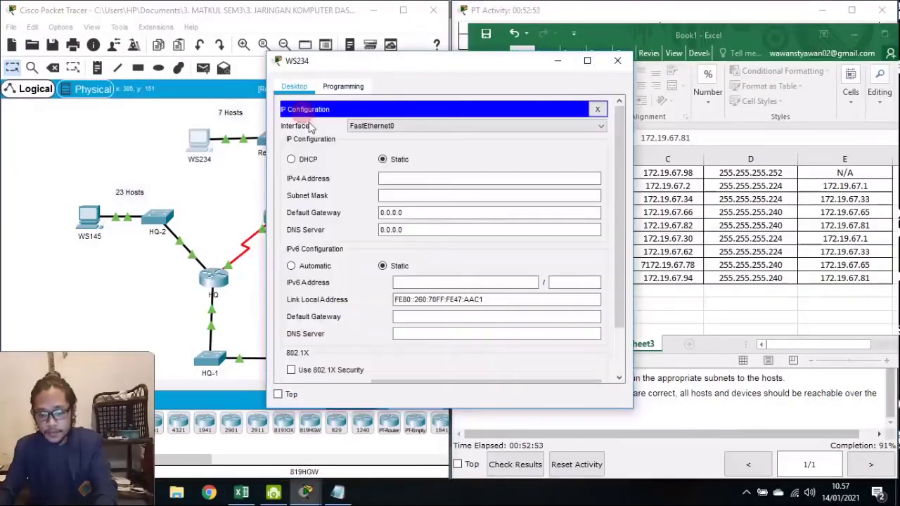
left_click(384, 178)
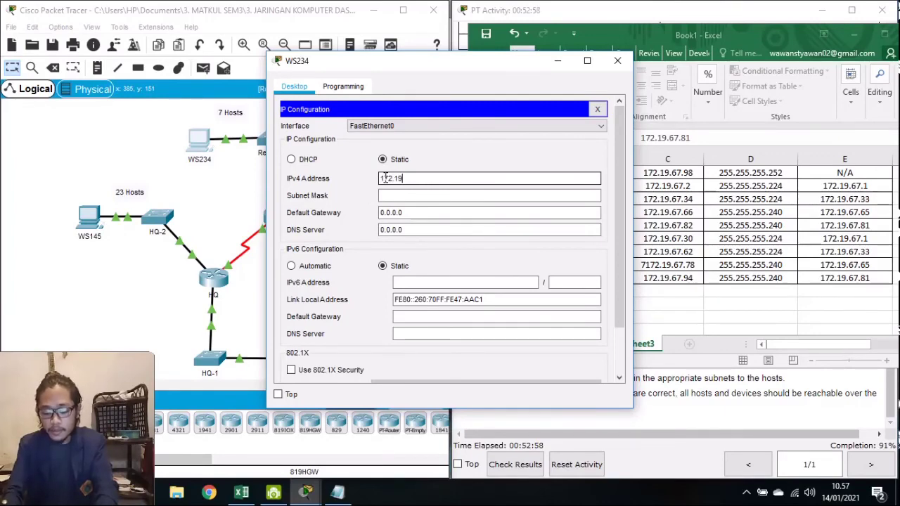
type("172.19.67")
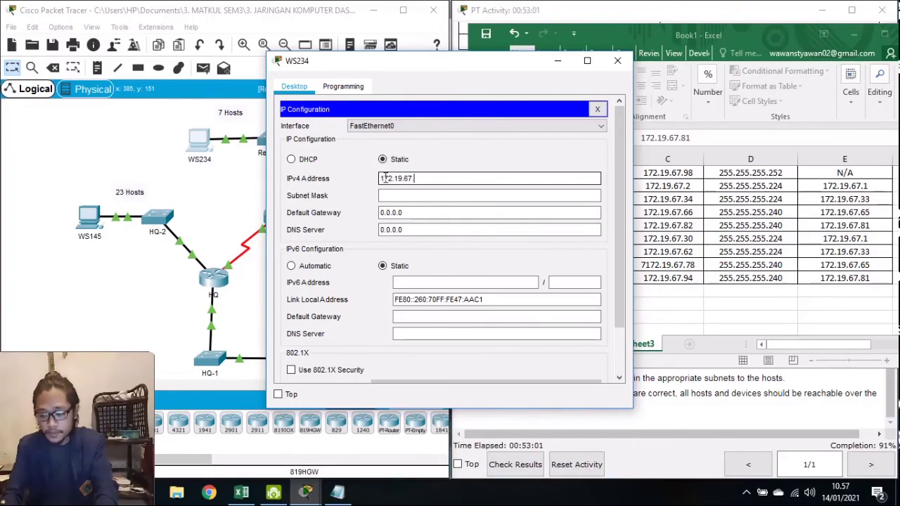
type(".")
left_click_drag(434, 69, 336, 66)
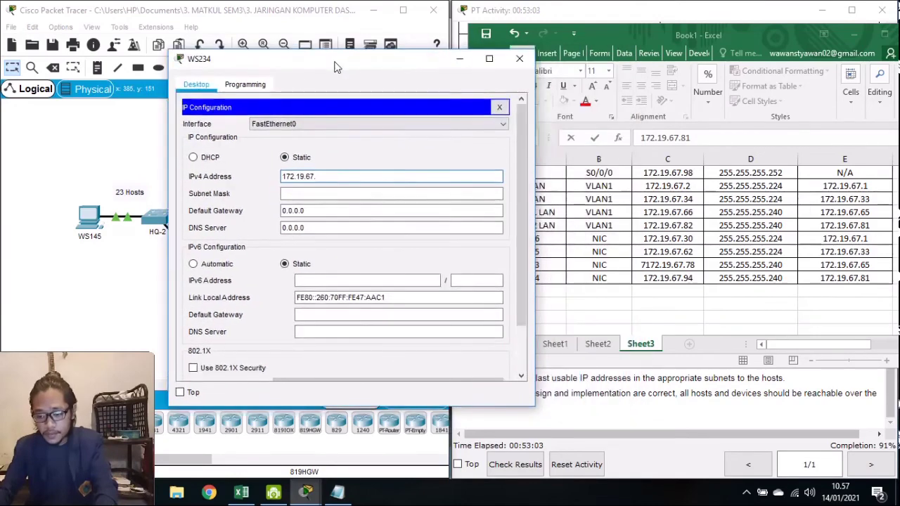
type("94")
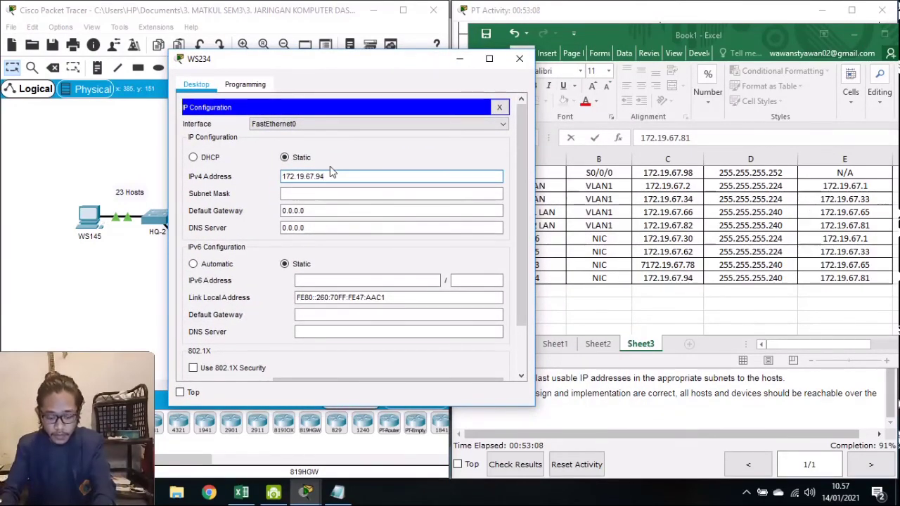
Change the subnet mask of host WS234 to 255.255.255.240
key("Tab")
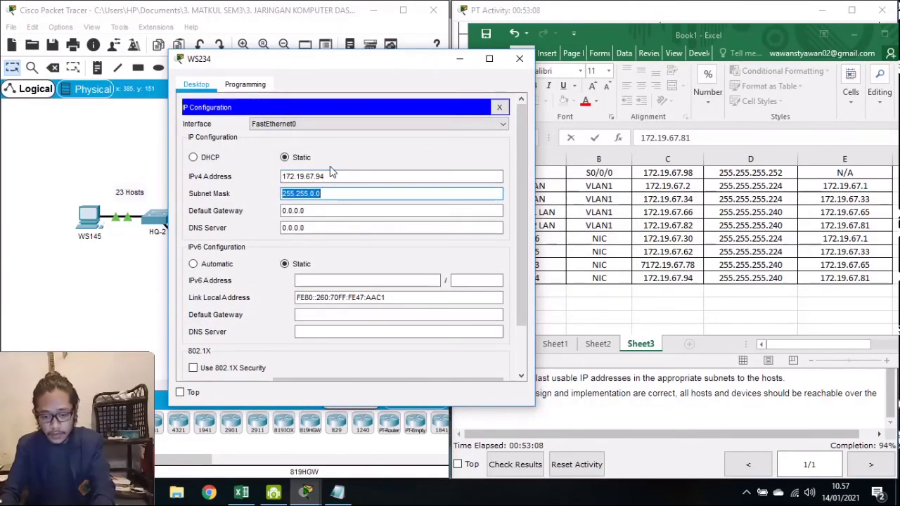
type("255.255.255.2")
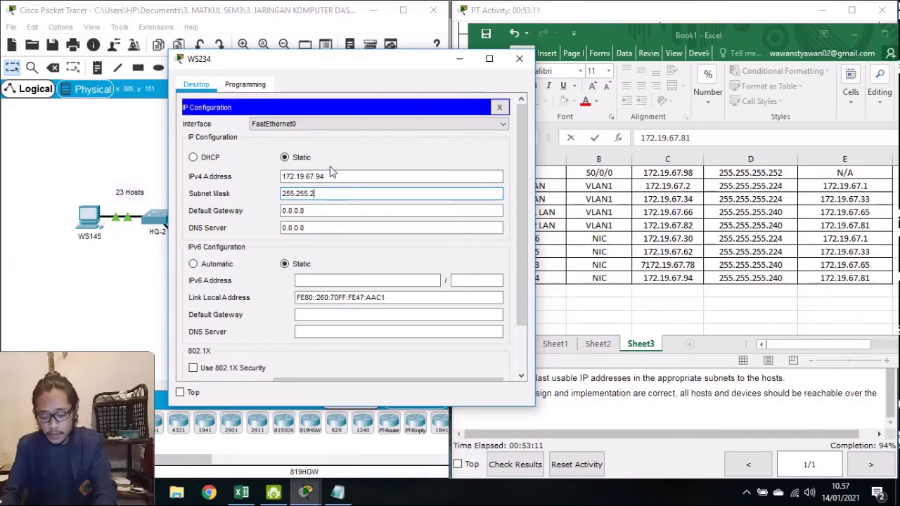
type("40")
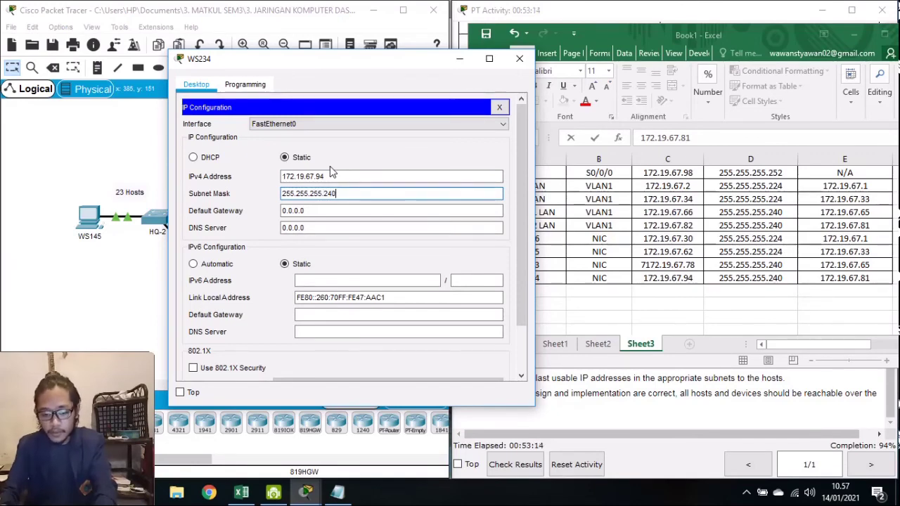
Set the IPv4 default gateway of host WS234 to 172.19.67.81 and close its window
key("Tab")
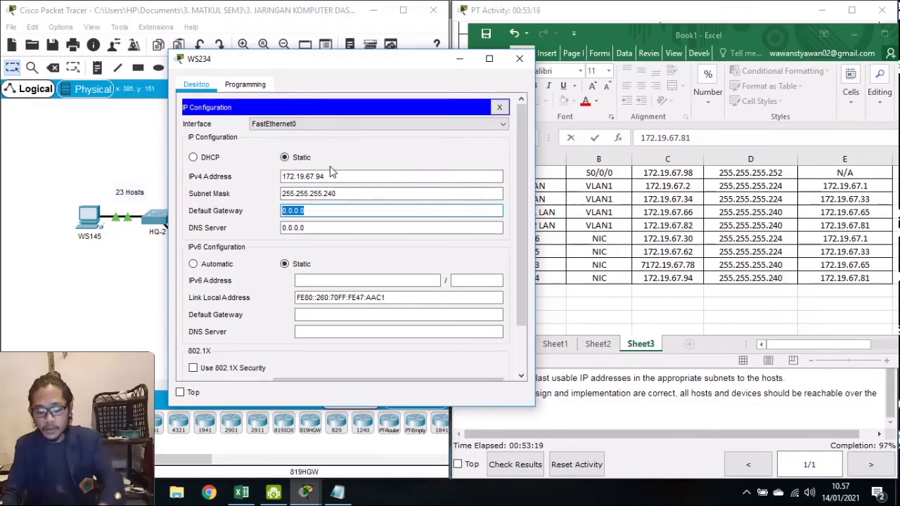
type("172")
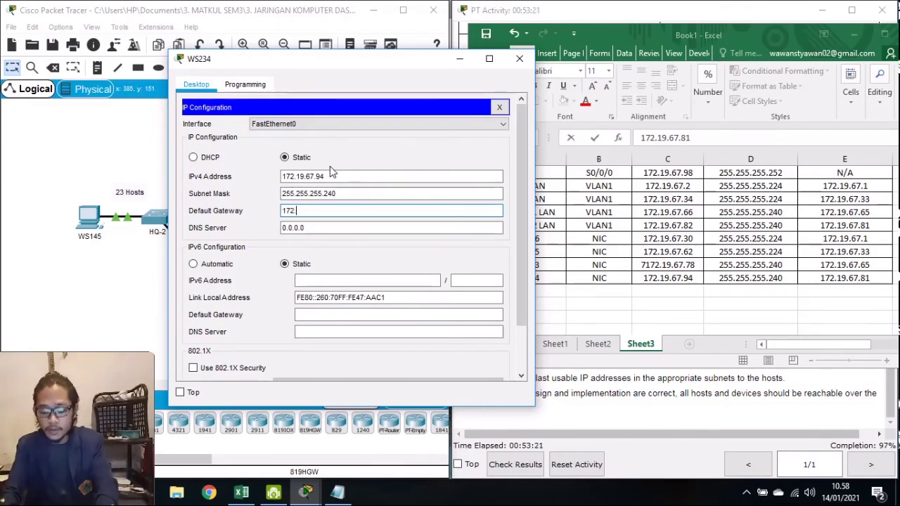
type(".19.67.")
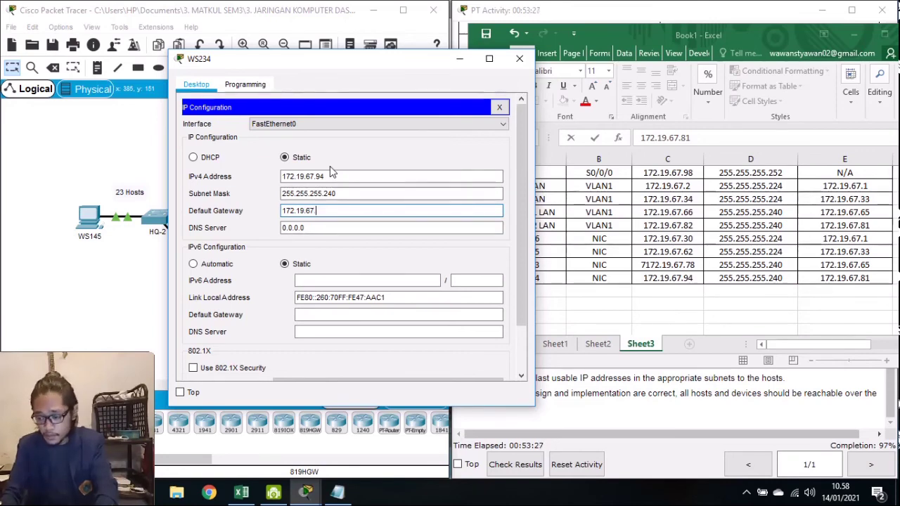
type("81")
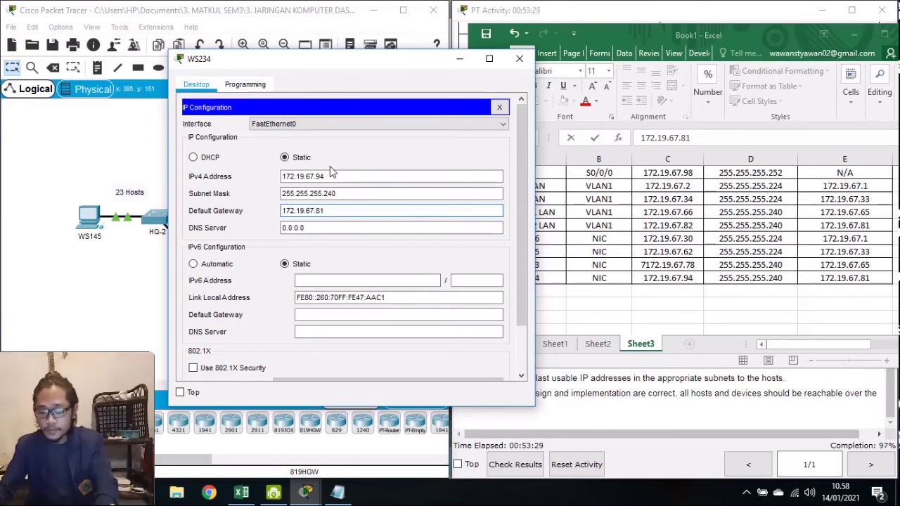
left_click(499, 106)
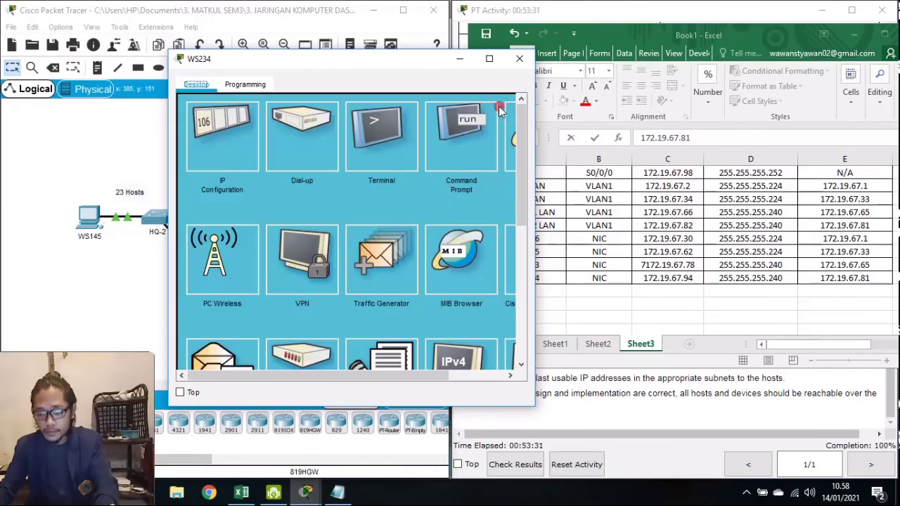
left_click(519, 58)
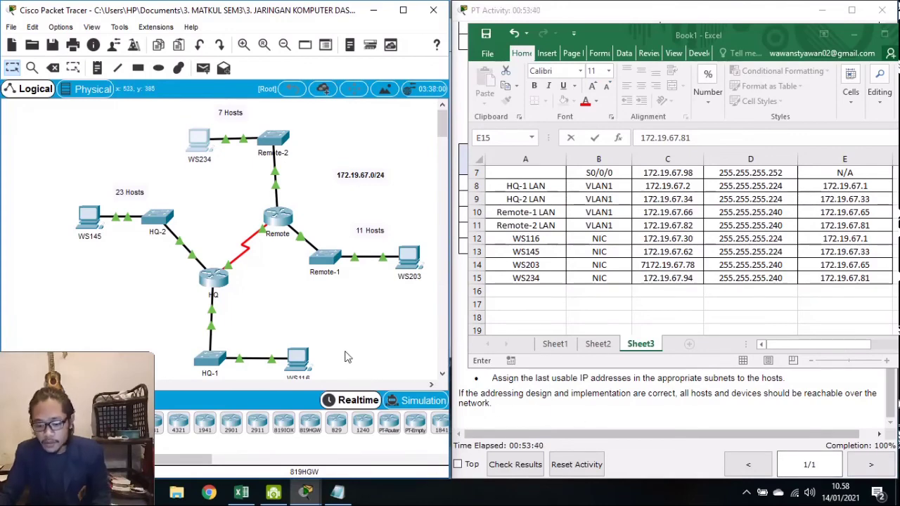
left_click(298, 360)
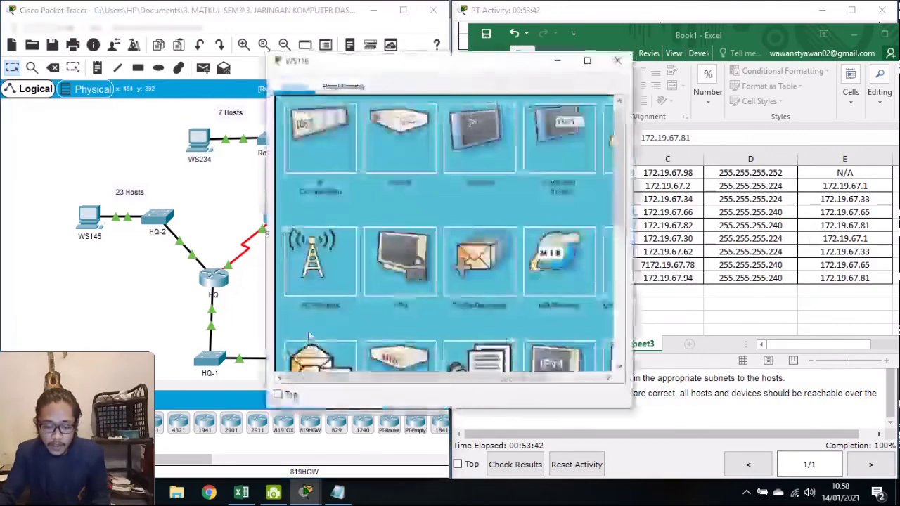
left_click_drag(398, 76, 582, 70)
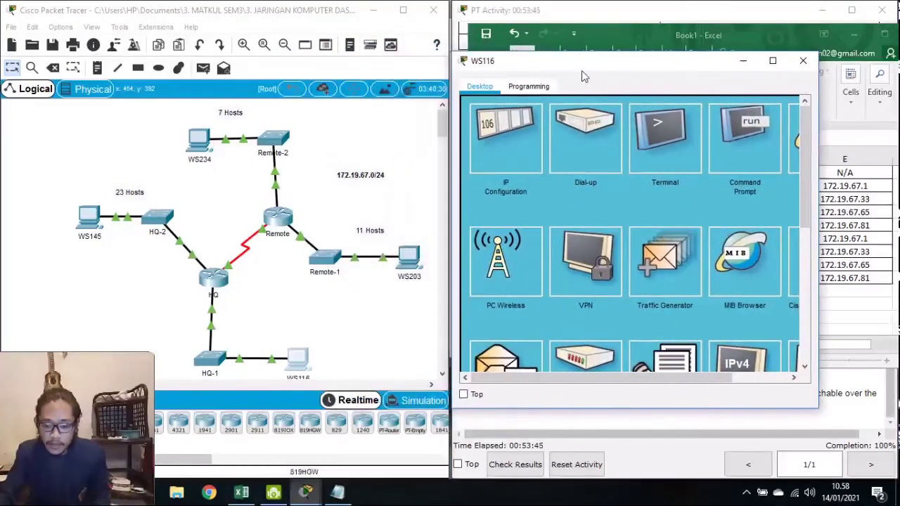
left_click(681, 150)
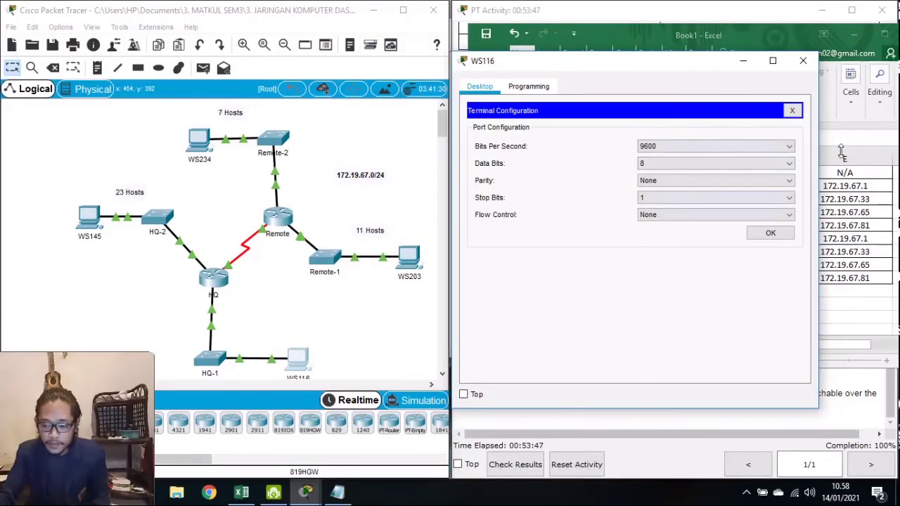
left_click(804, 63)
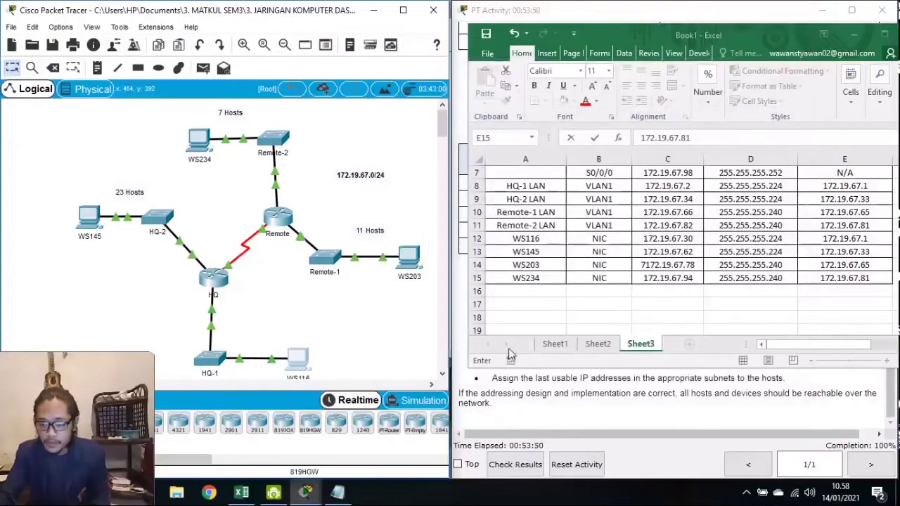
Open the command prompt of host WS116 and ping its default gateway at 172.19.67.1
left_click(297, 353)
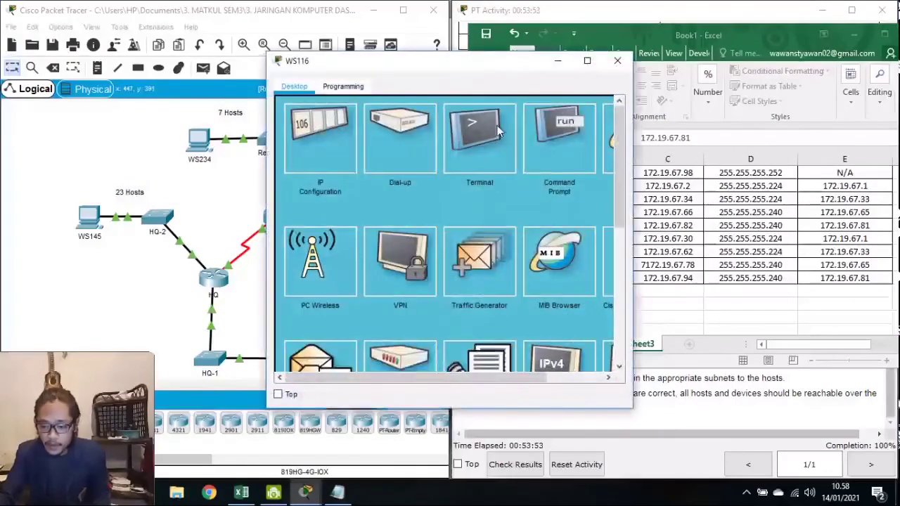
left_click(565, 128)
type("pi")
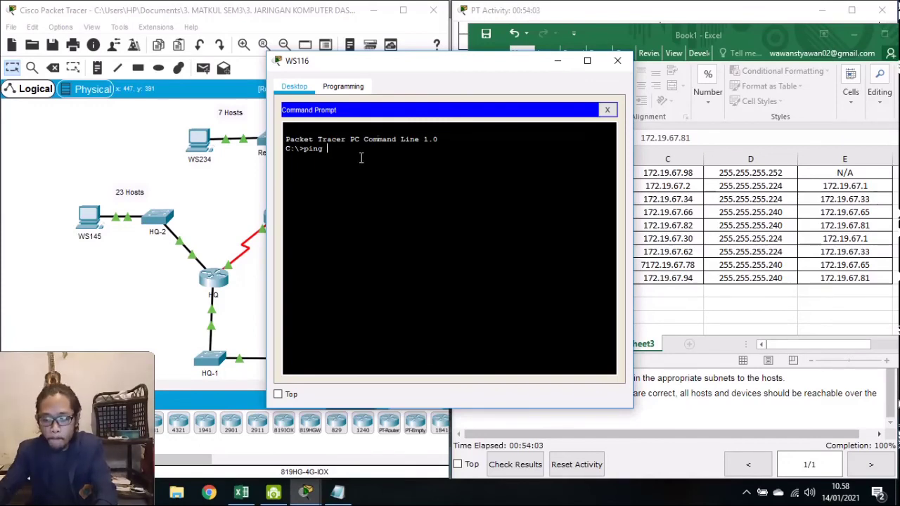
type("ng")
left_click_drag(422, 65, 373, 61)
type("172.19.67.1")
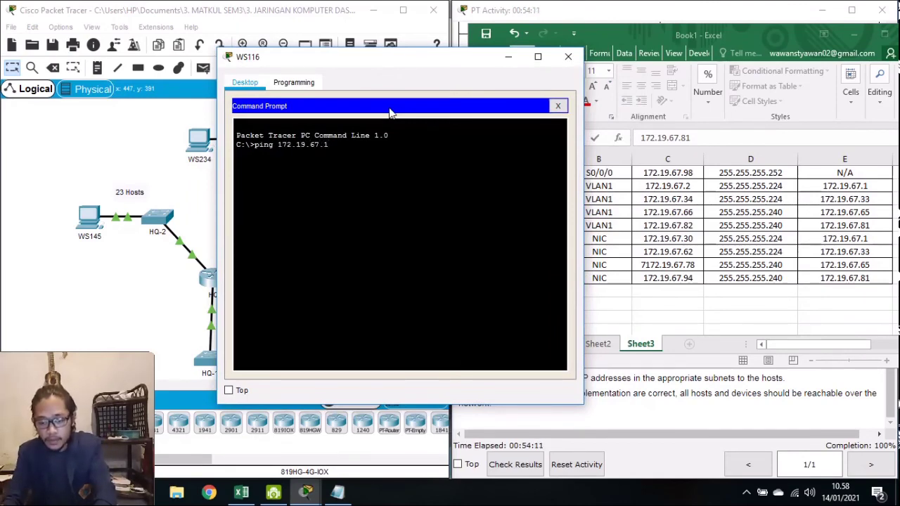
key("Return")
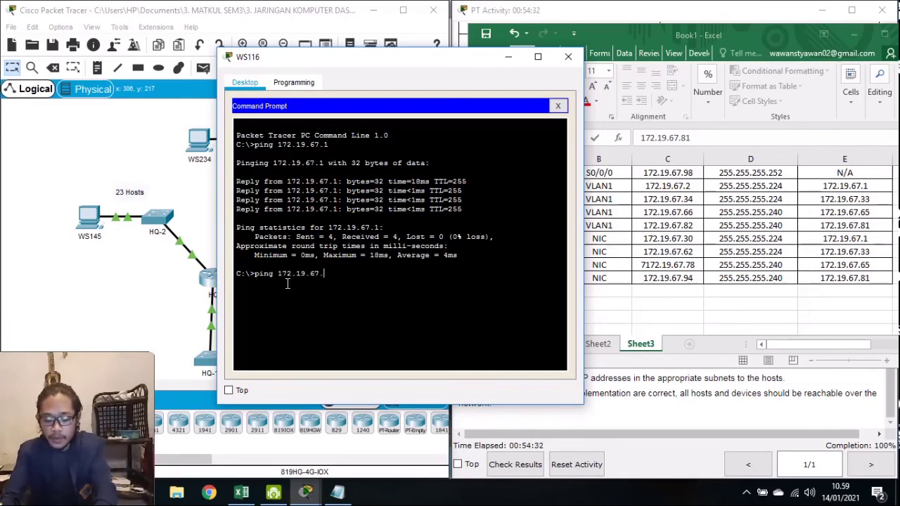
Ping host WS145 at 172.19.67.62 from WS116, keeping the addressing table in Excel visible
type(".")
left_click_drag(387, 61, 276, 58)
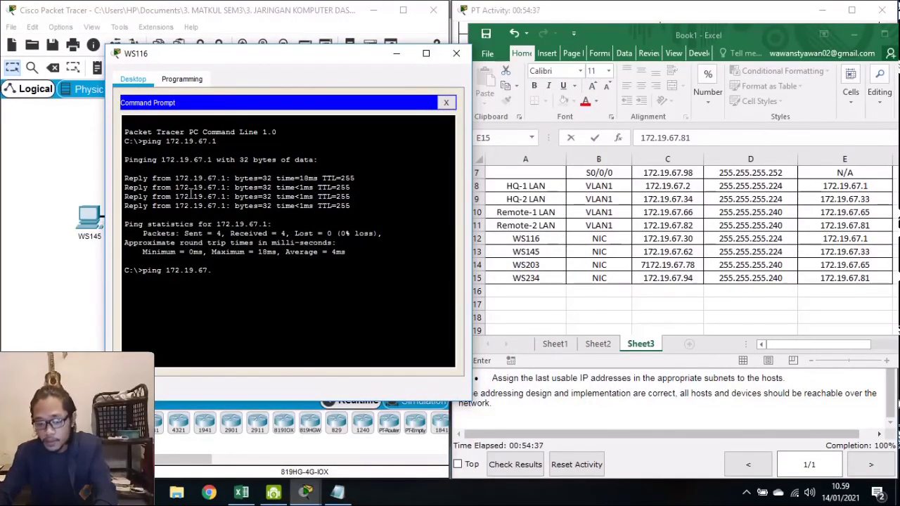
key("Return")
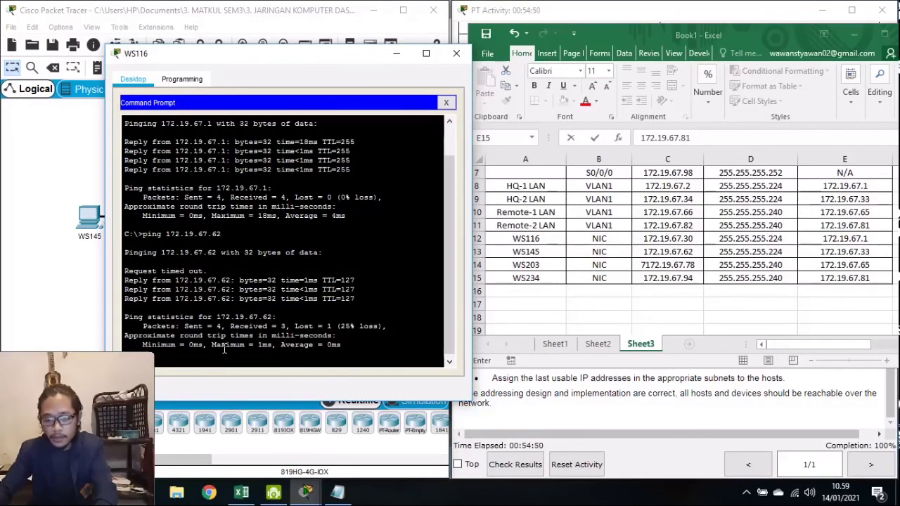
Ping host WS203 at 172.19.67.78 from the command prompt of WS116
left_click_drag(265, 48, 644, 104)
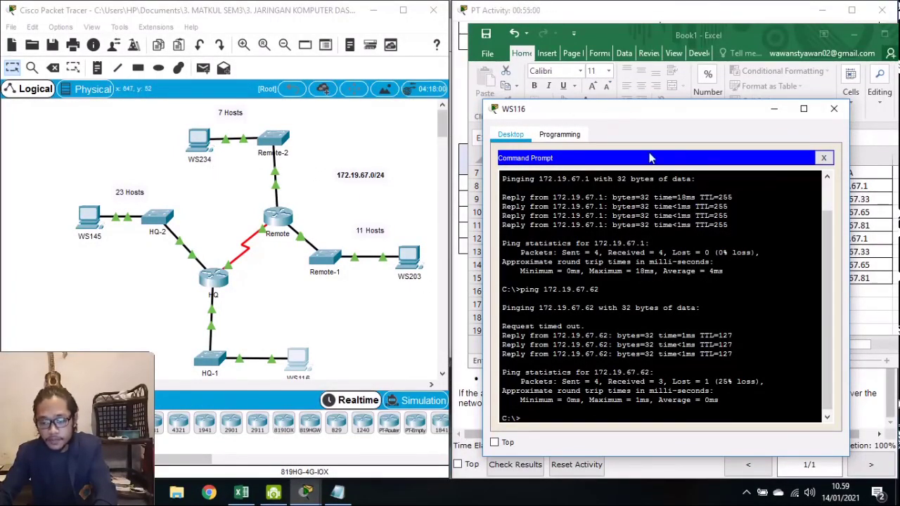
left_click_drag(636, 112, 285, 34)
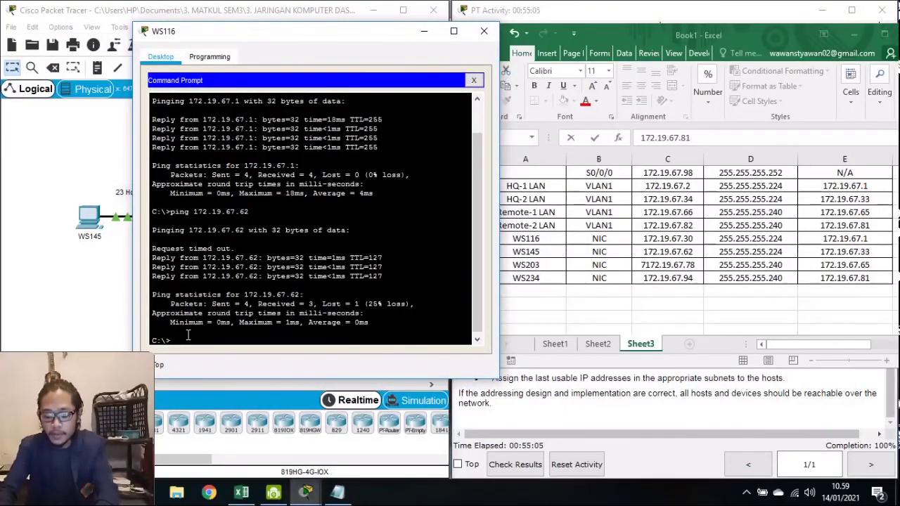
type("ping")
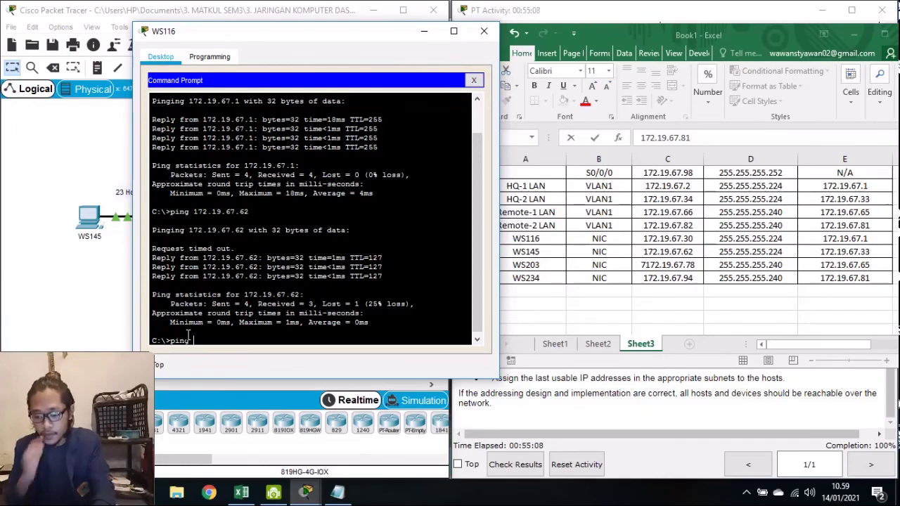
type(" 172.19.")
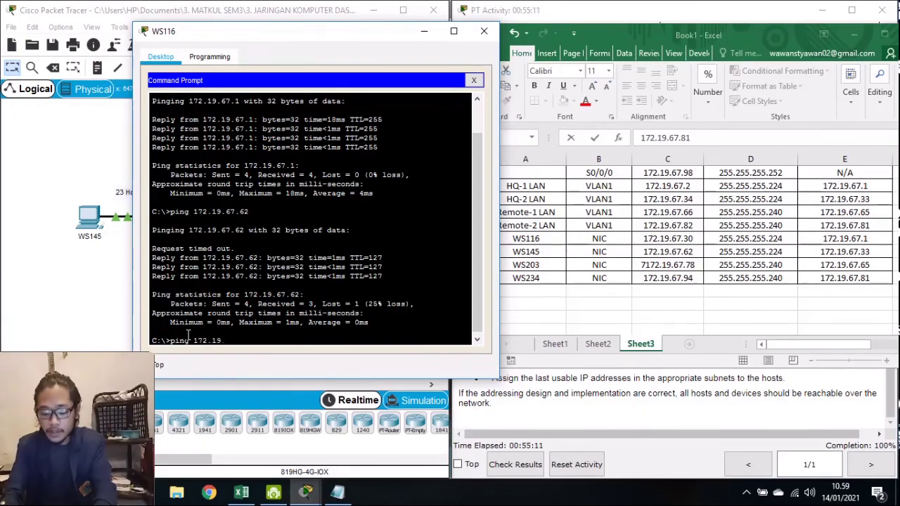
type("67.7")
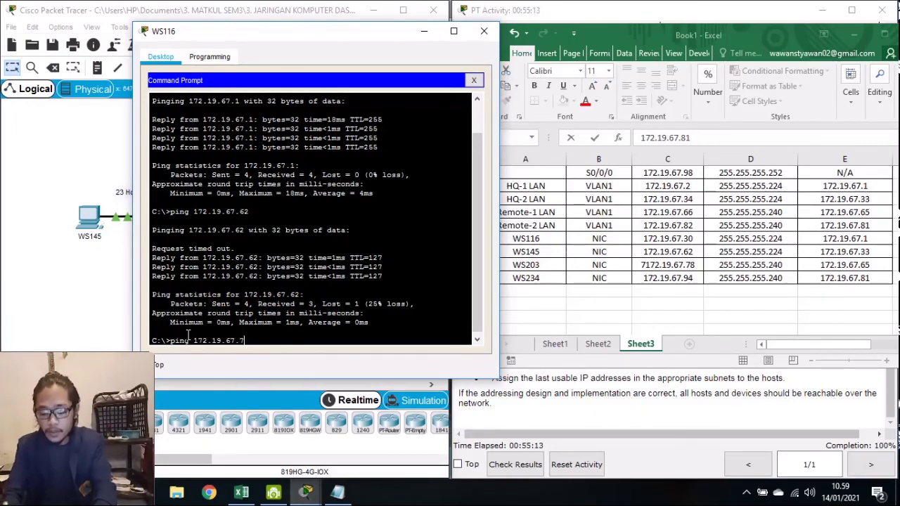
type("8")
key("Return")
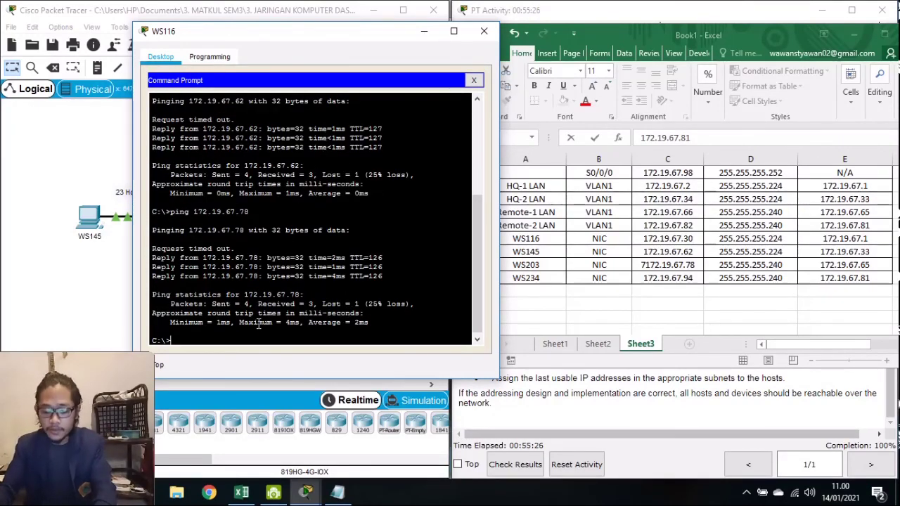
Ping host WS234 at 172.19.67.94 from the command prompt of WS116
type("ng ")
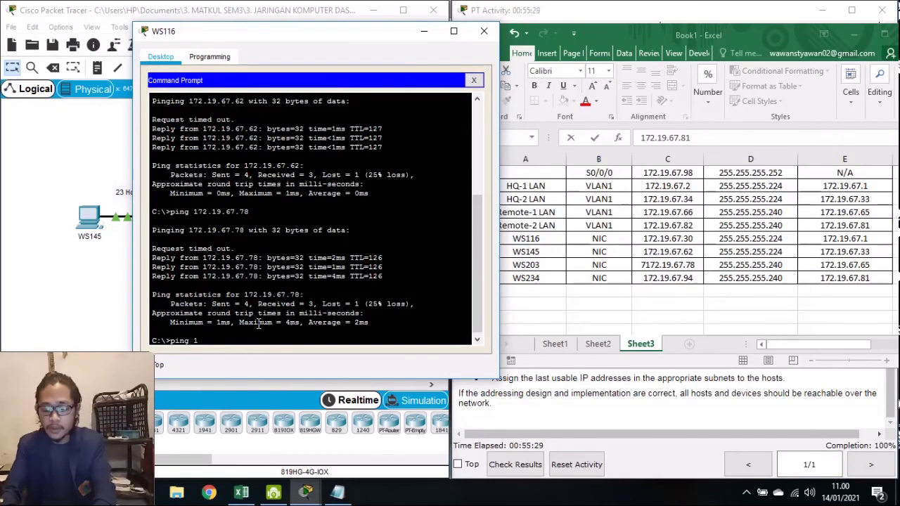
type("172.19.68")
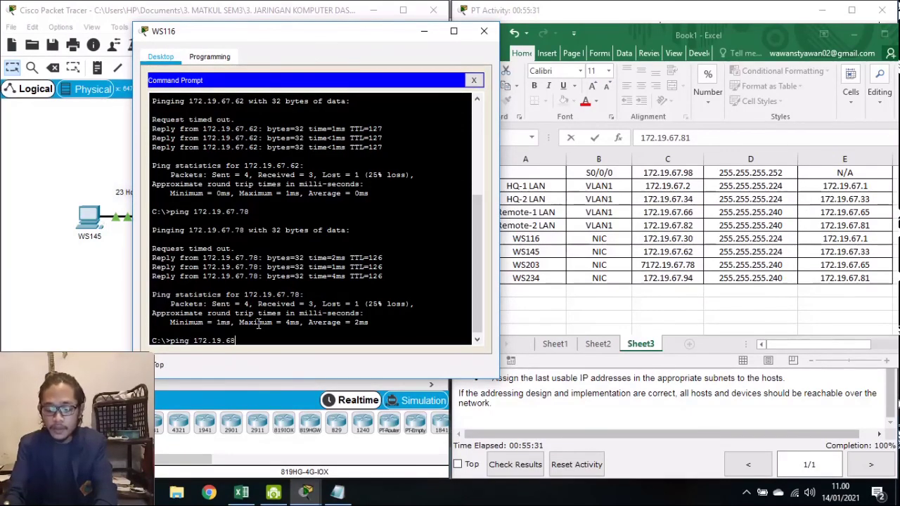
key("BackSpace")
type("7.")
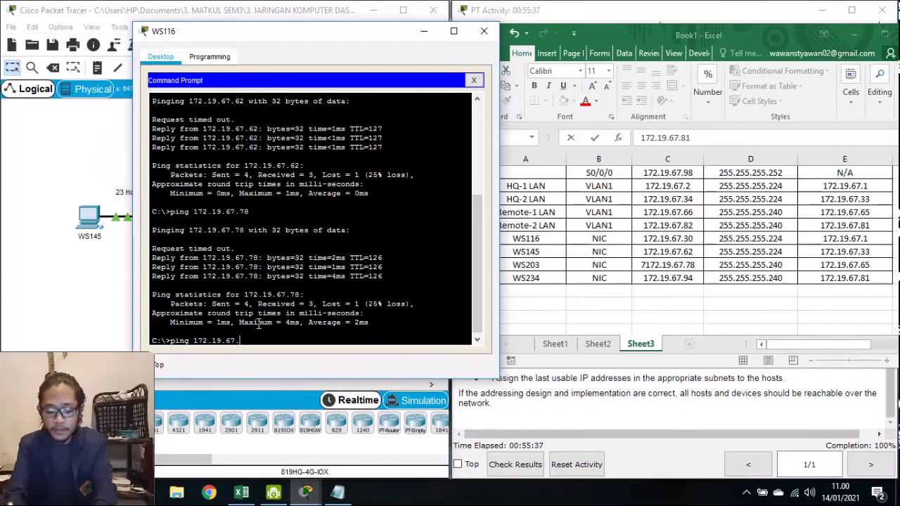
type("94")
key("Return")
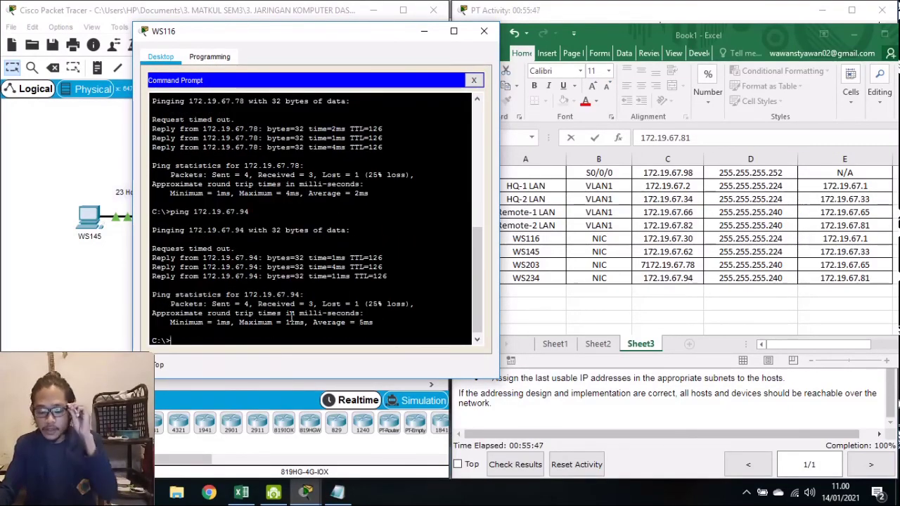
Minimize the WS116 window and the Excel workbook to view the design and configuration requirements of the activity
left_click(425, 33)
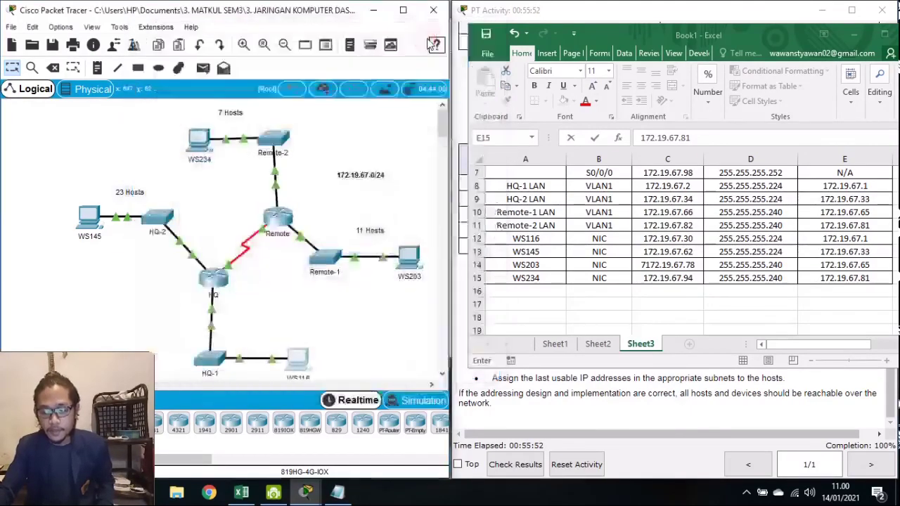
left_click(856, 36)
scroll(554, 261, "up", 1)
scroll(553, 261, "down", 1)
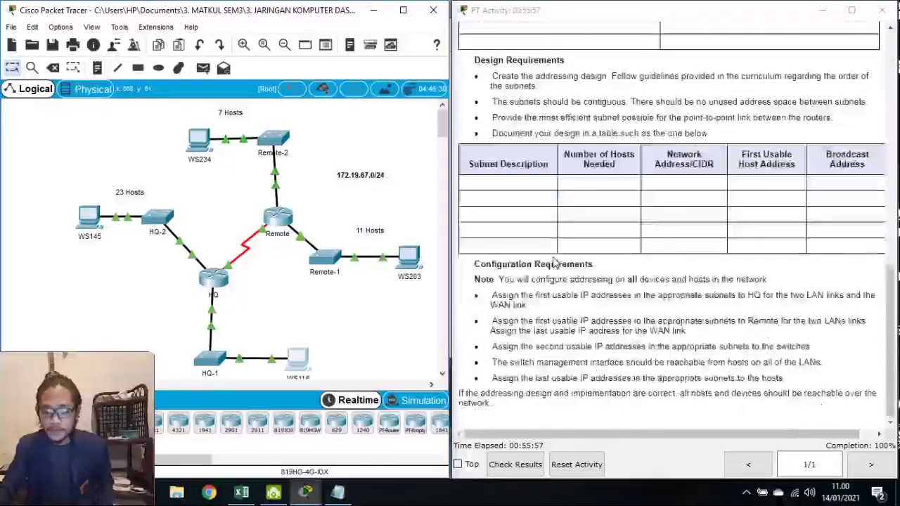